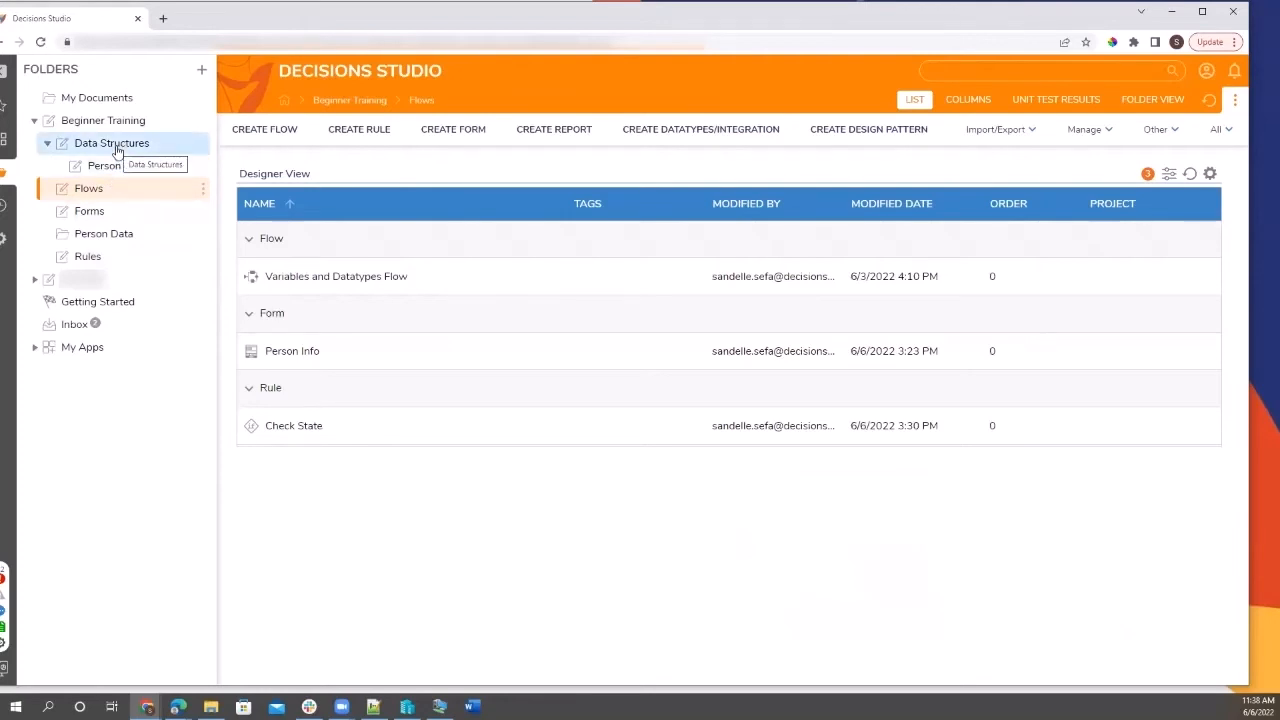
Create a new Default Flow named 'Process Folders Flow' in the Flows folder.
{"action": "left_click", "coordinate": [115, 146]}
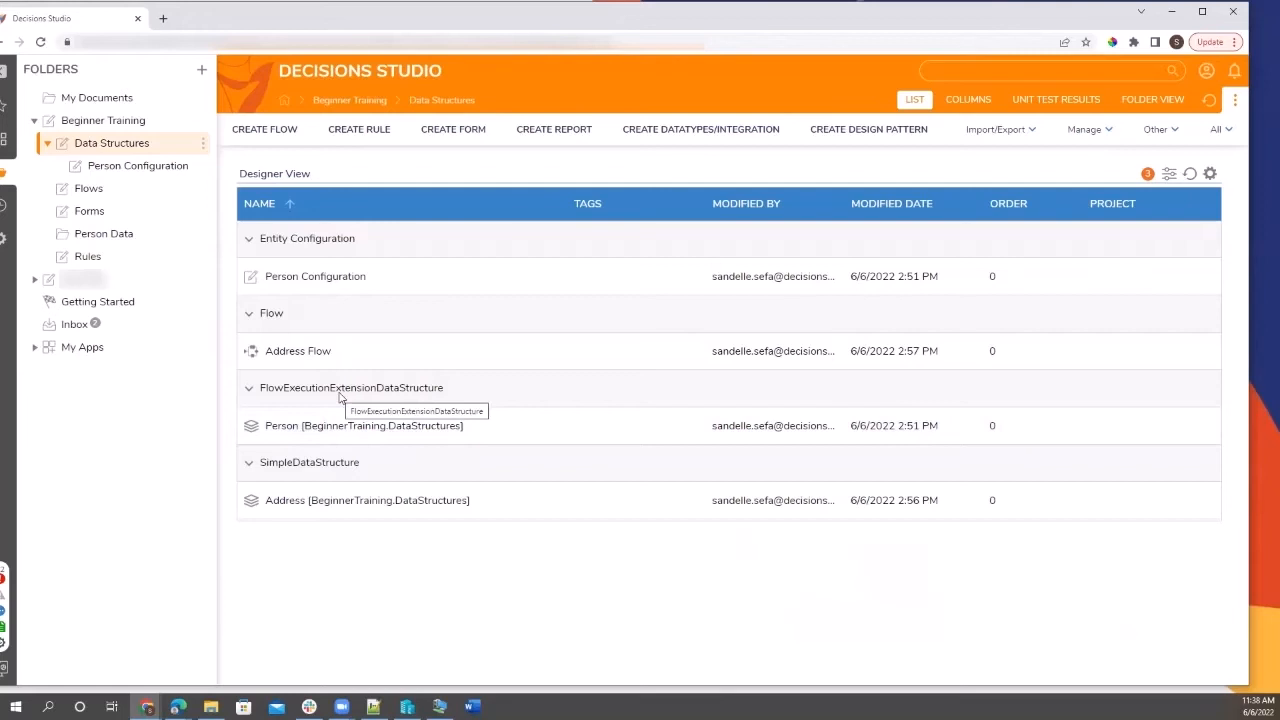
{"action": "left_click", "coordinate": [122, 192]}
{"action": "left_click", "coordinate": [265, 129]}
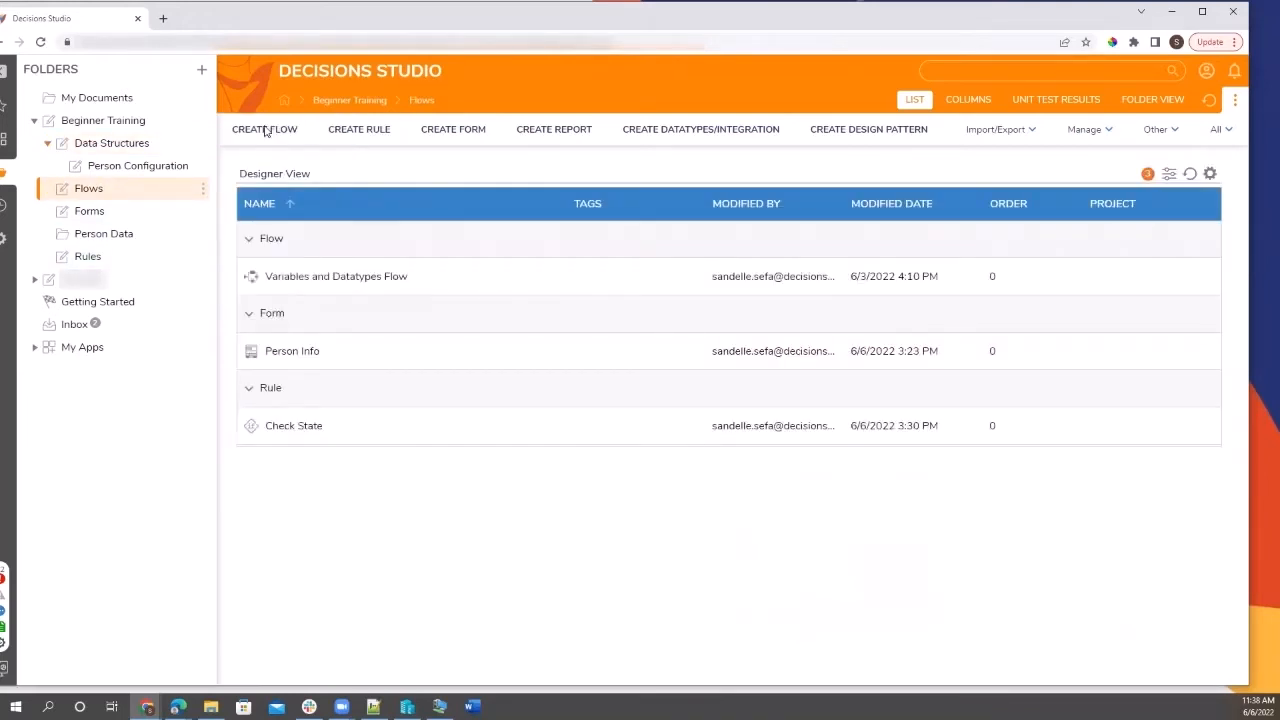
{"action": "left_click", "coordinate": [545, 357]}
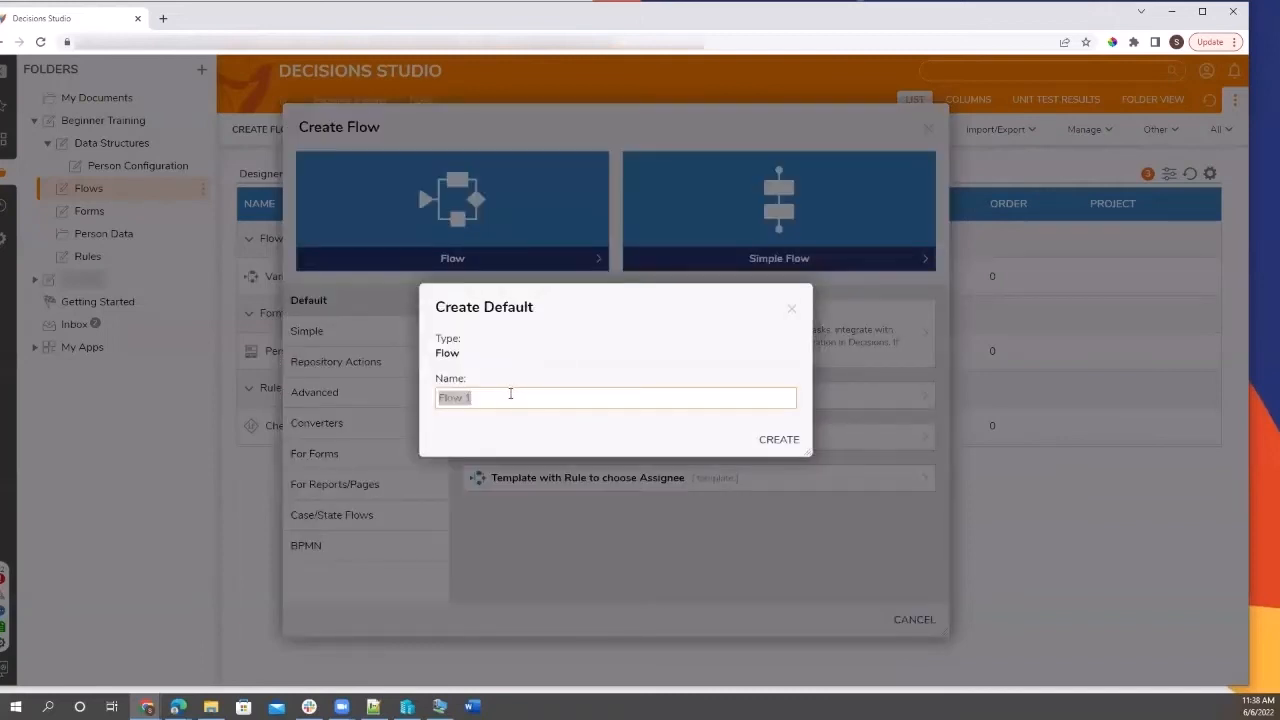
{"action": "type", "text": "Process Folde"}
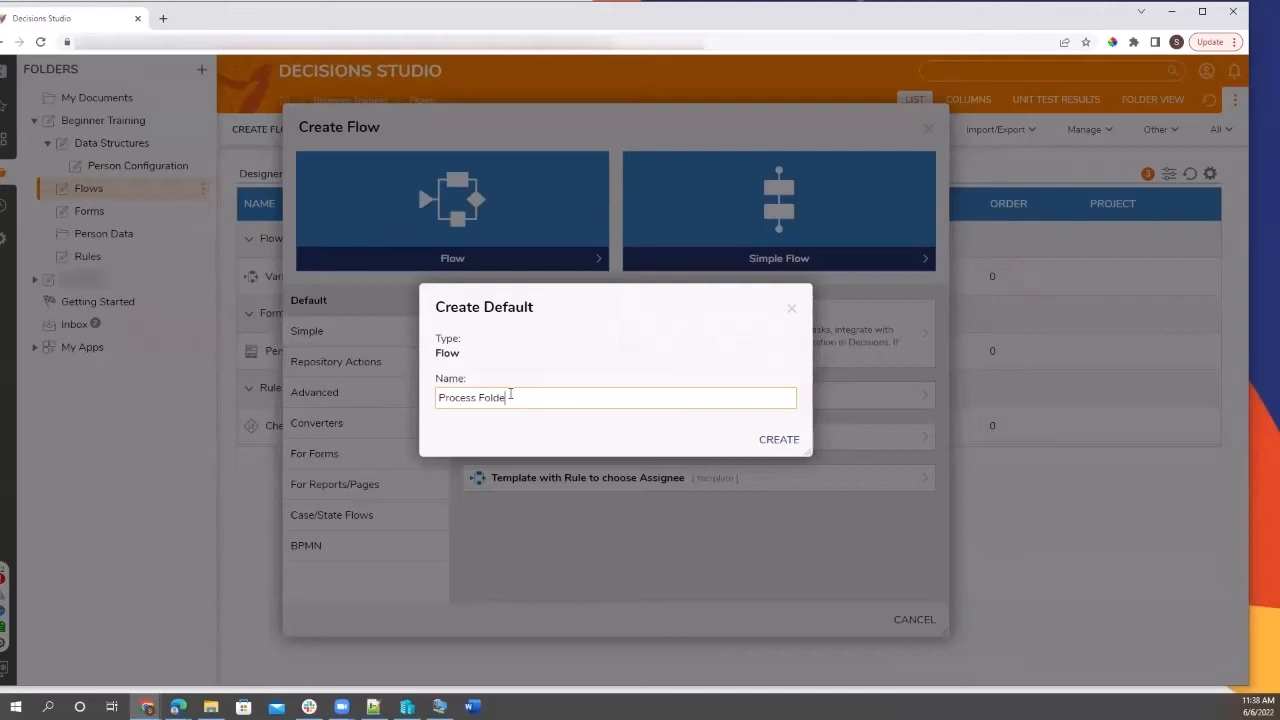
{"action": "type", "text": "rs Flow"}
{"action": "left_click", "coordinate": [775, 442]}
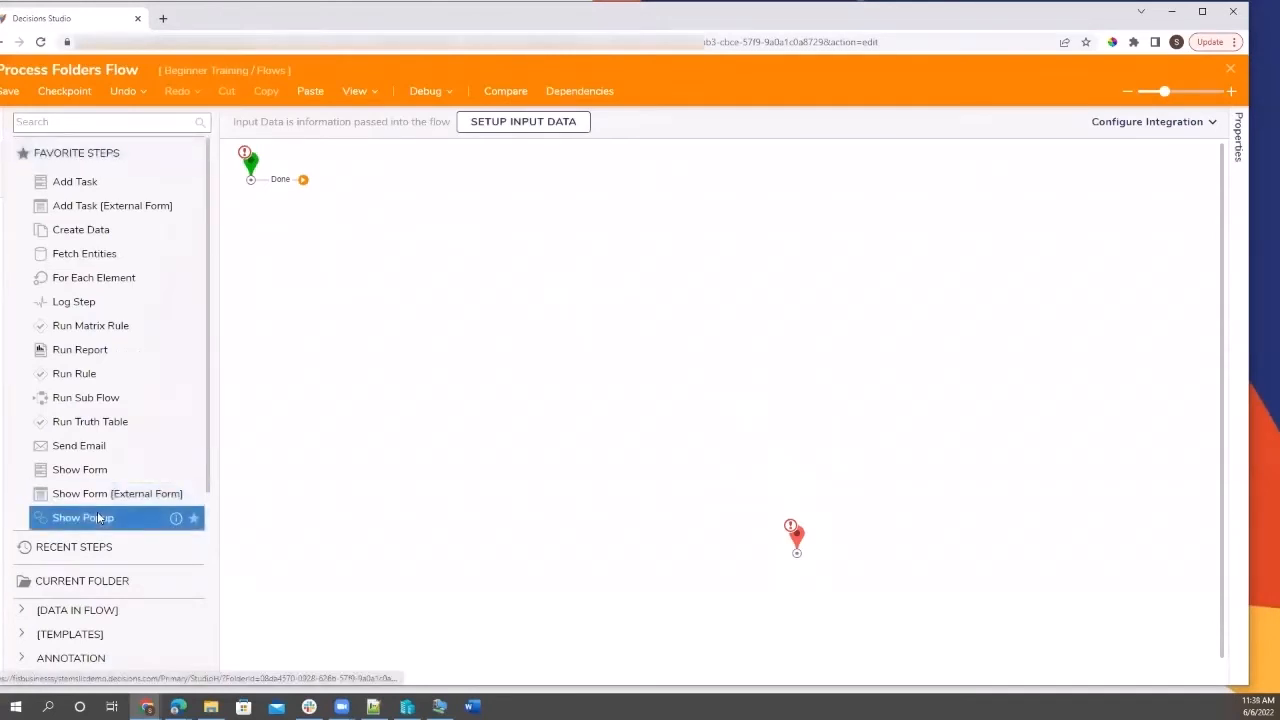
Expand the Process category in the toolbox and browse its available steps.
{"action": "scroll", "coordinate": [98, 517], "scroll_direction": "down", "scroll_amount": 3}
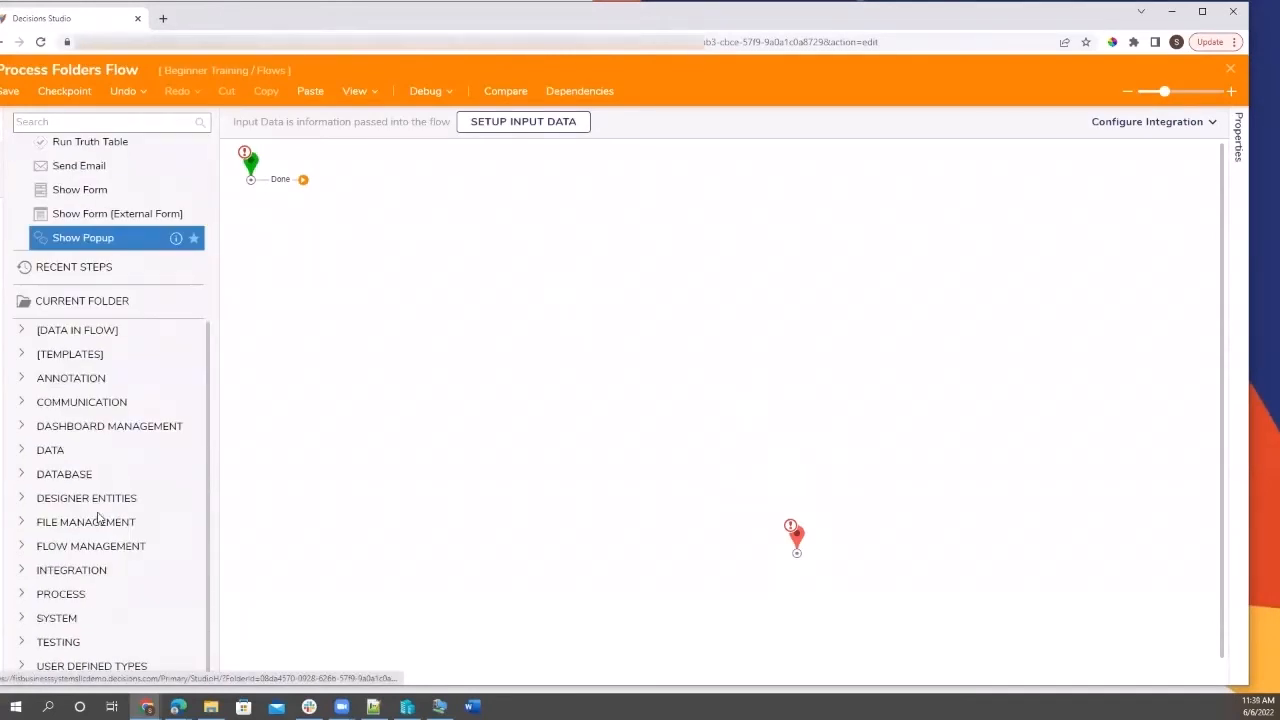
{"action": "left_click", "coordinate": [21, 572]}
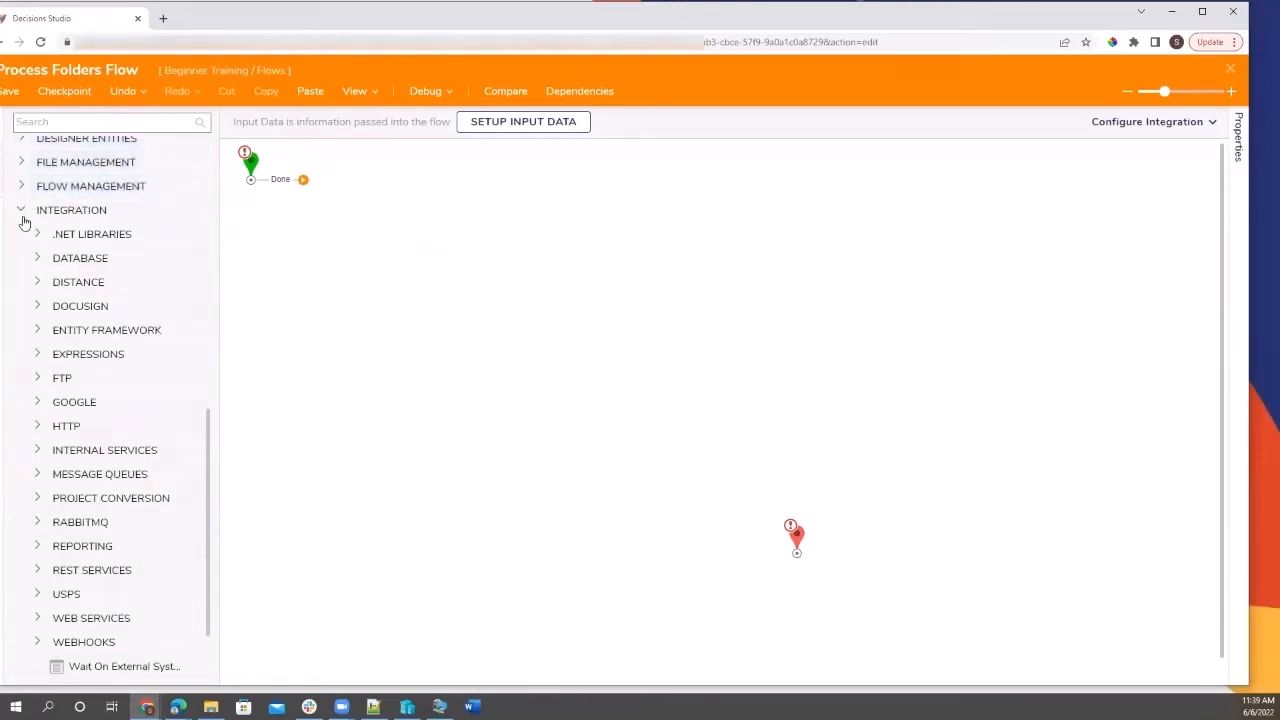
{"action": "left_click", "coordinate": [22, 211]}
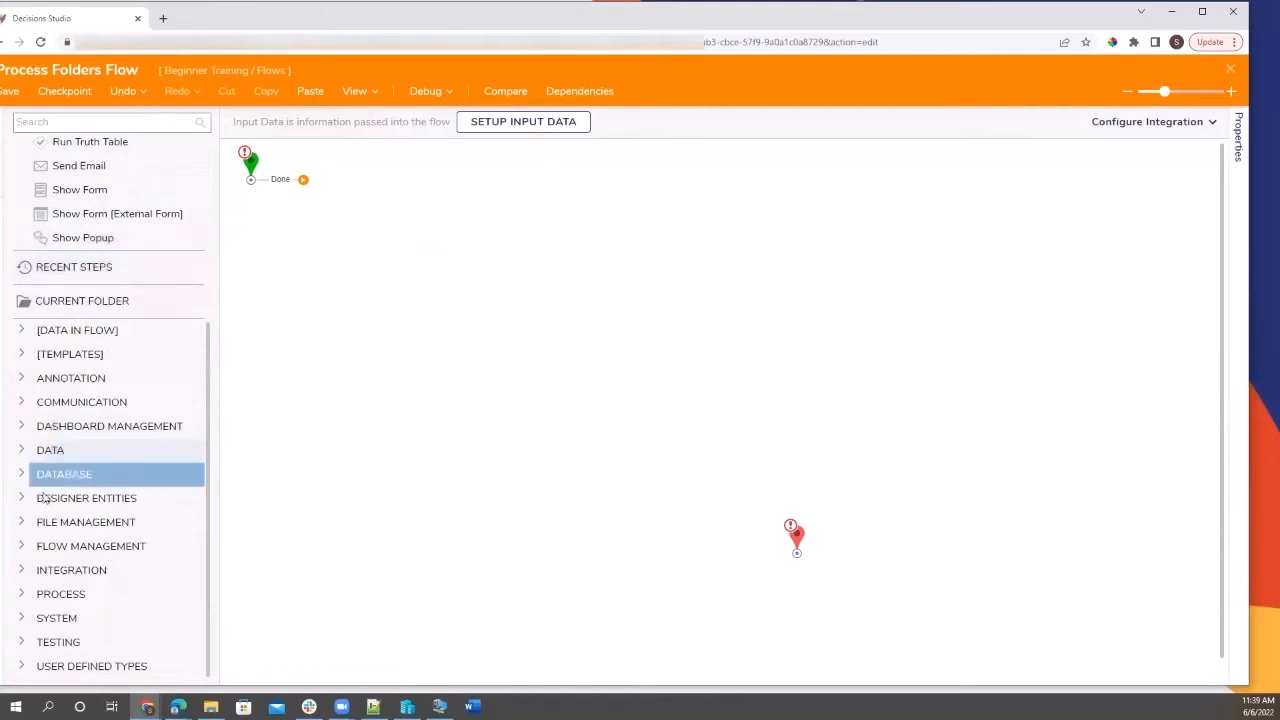
{"action": "left_click", "coordinate": [22, 593]}
{"action": "scroll", "coordinate": [25, 594], "scroll_direction": "down", "scroll_amount": 5}
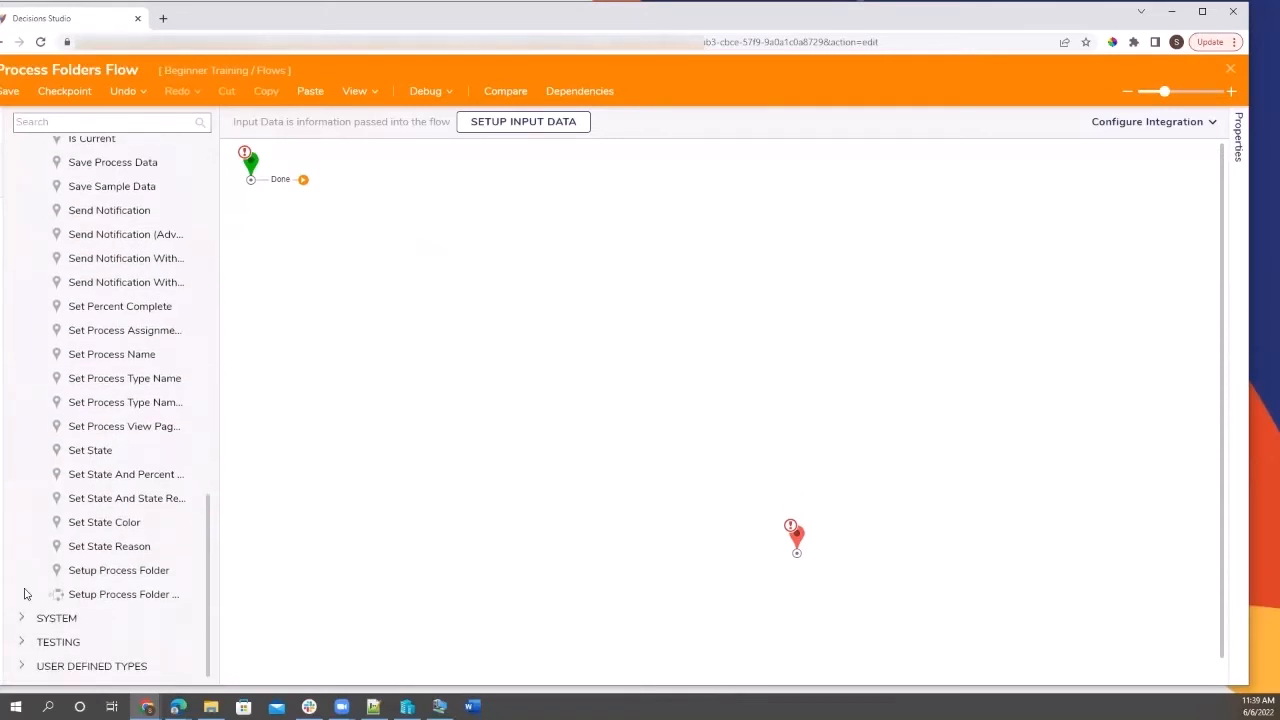
{"action": "scroll", "coordinate": [25, 594], "scroll_direction": "up", "scroll_amount": 5}
{"action": "scroll", "coordinate": [25, 594], "scroll_direction": "up", "scroll_amount": 2}
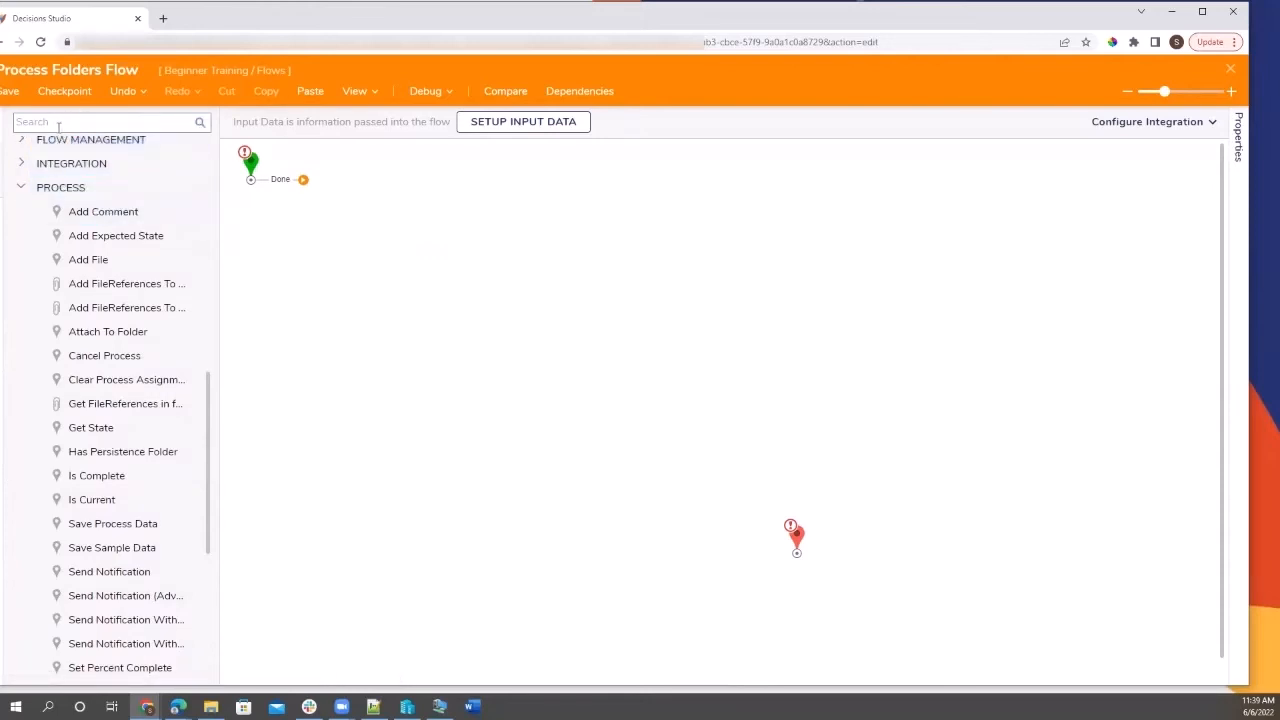
{"action": "scroll", "coordinate": [113, 357], "scroll_direction": "down", "scroll_amount": 3}
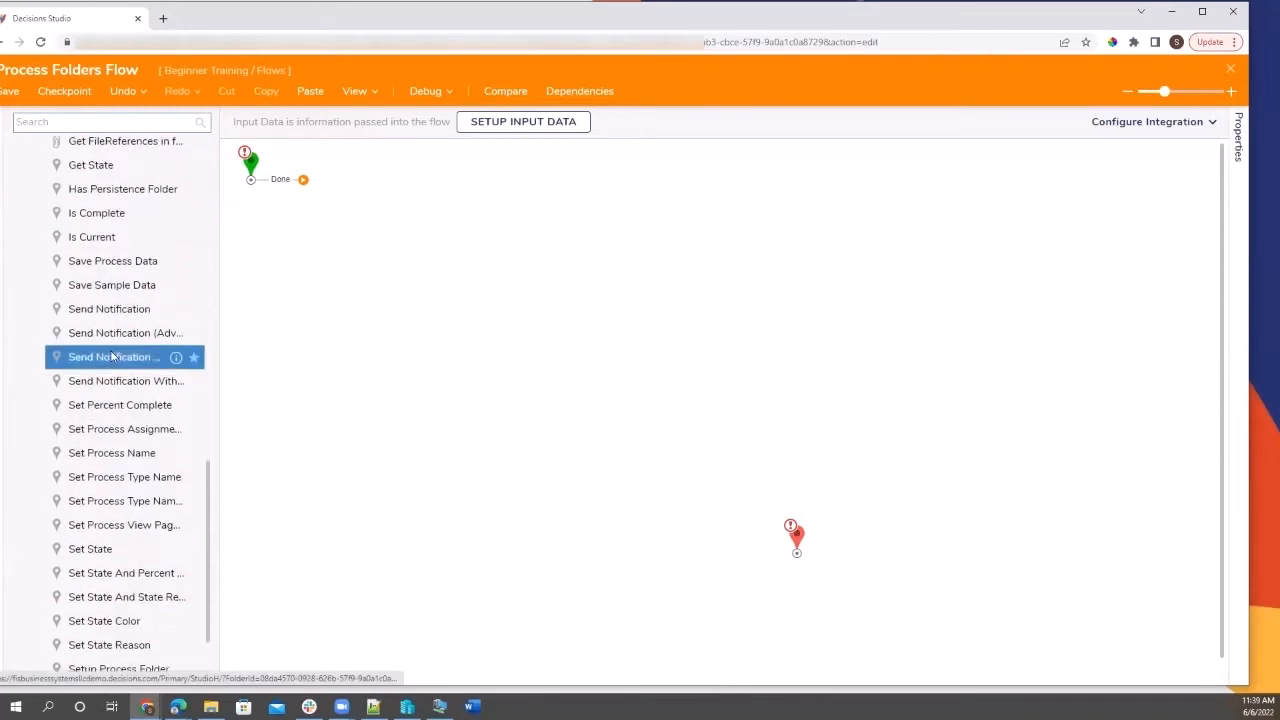
{"action": "scroll", "coordinate": [113, 357], "scroll_direction": "down", "scroll_amount": 1}
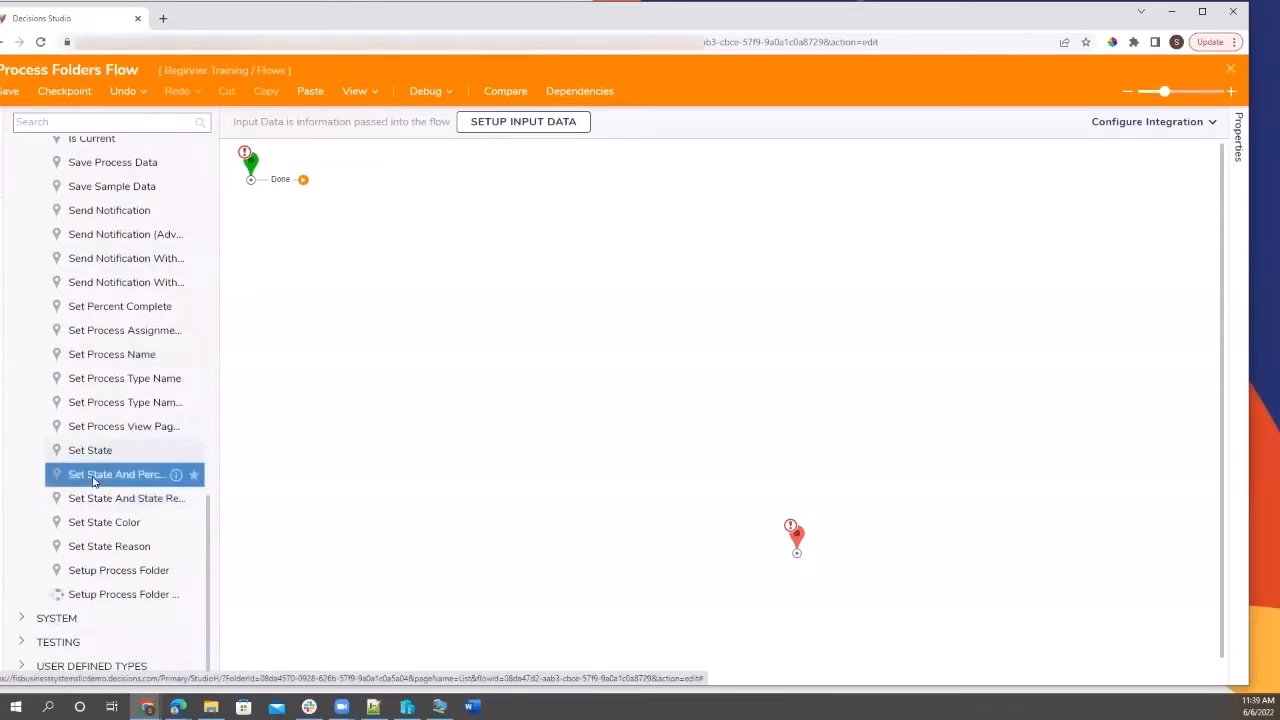
Add a Setup Process Folder step after the start, with Person Data as parent folder.
{"action": "left_click_drag", "start_coordinate": [110, 570], "coordinate": [335, 180]}
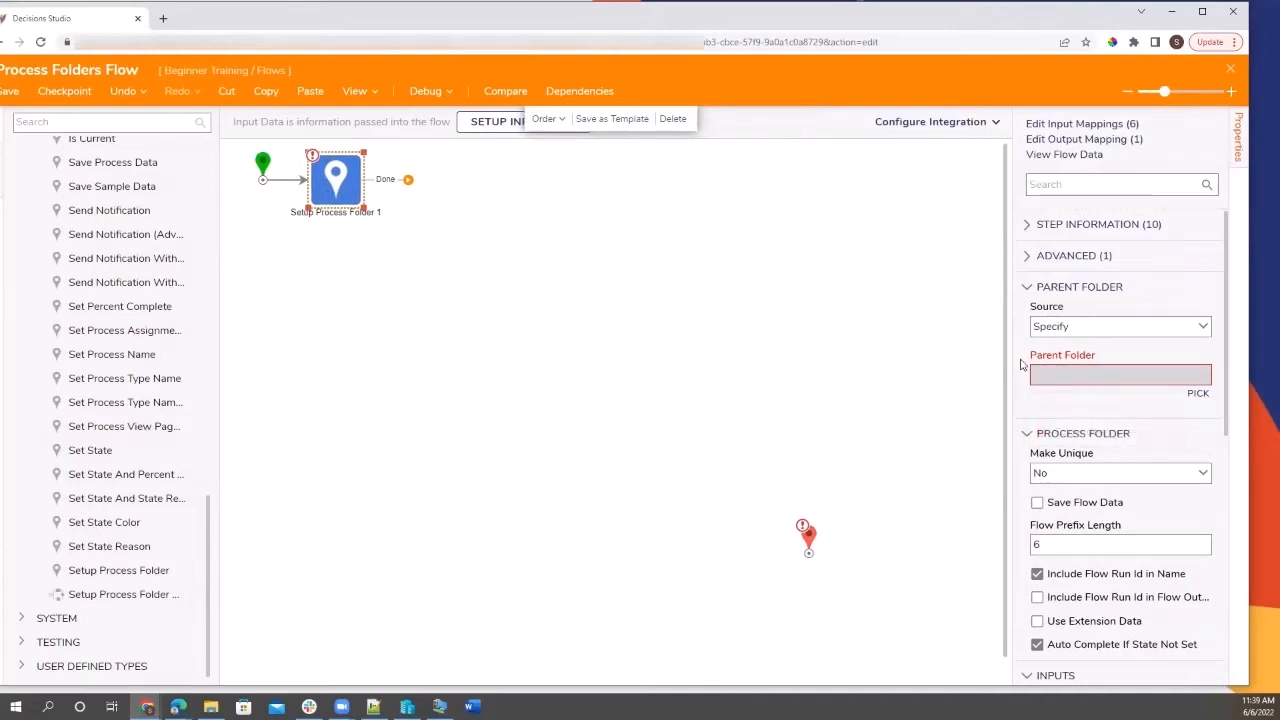
{"action": "left_click", "coordinate": [1197, 394]}
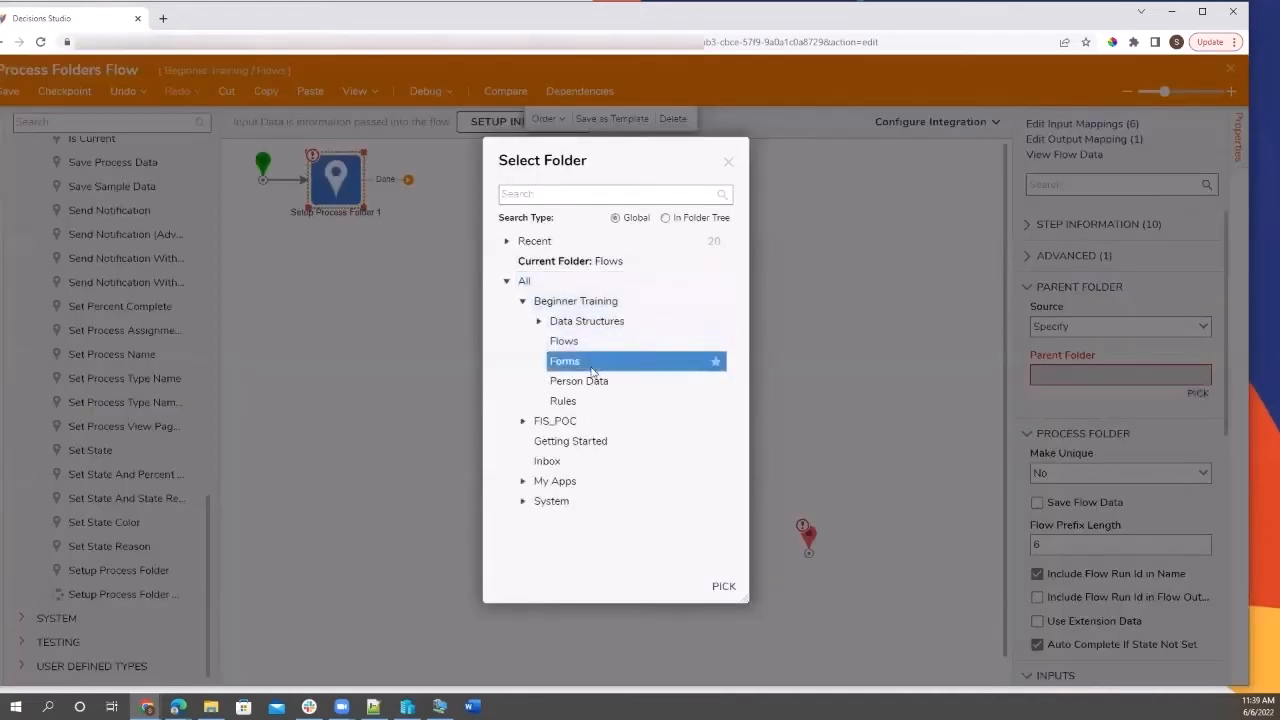
{"action": "left_click", "coordinate": [592, 381]}
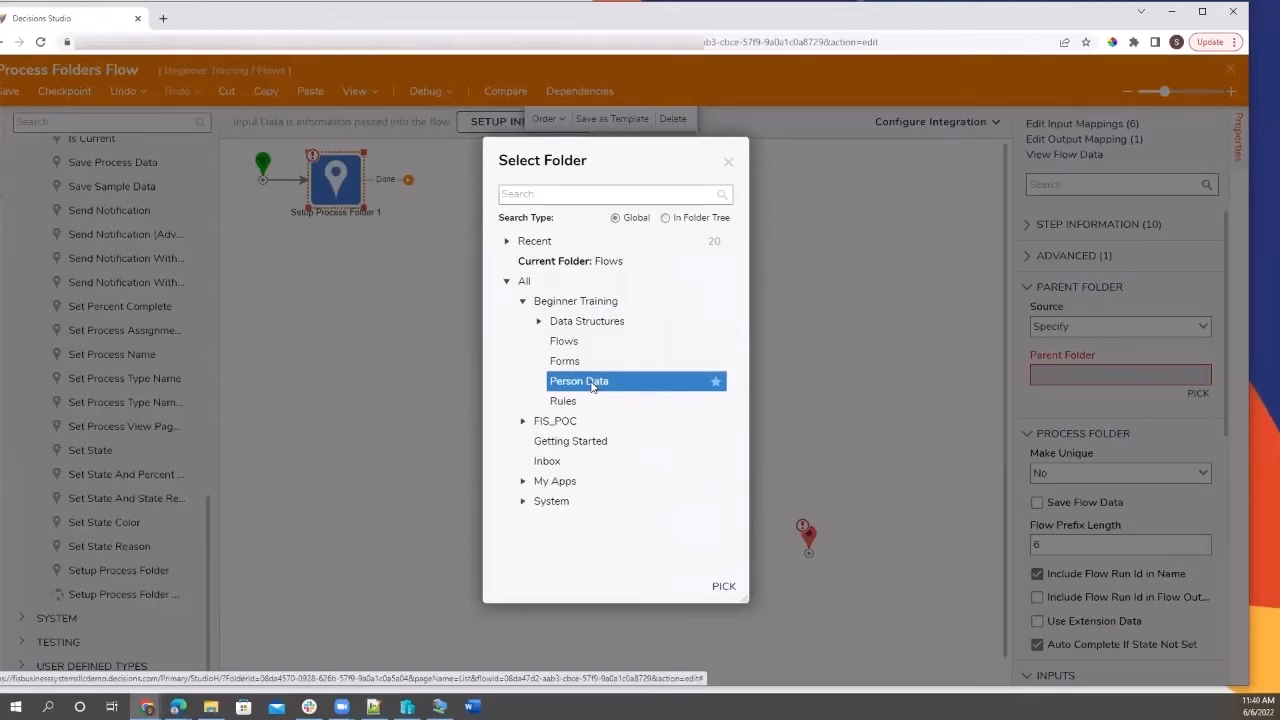
{"action": "left_click", "coordinate": [724, 588]}
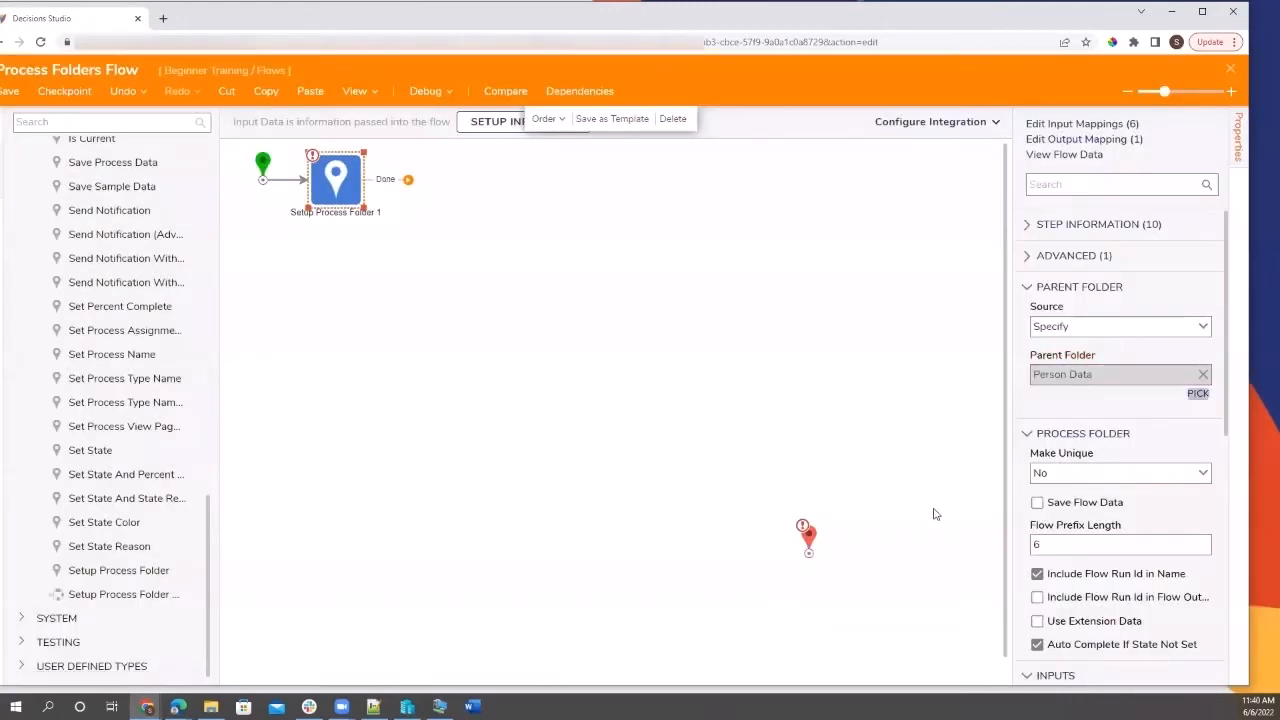
Enable Use Extension Data with type BeginnerTraining.DataStructures.Person on the folder setup step.
{"action": "scroll", "coordinate": [1153, 441], "scroll_direction": "down", "scroll_amount": 2}
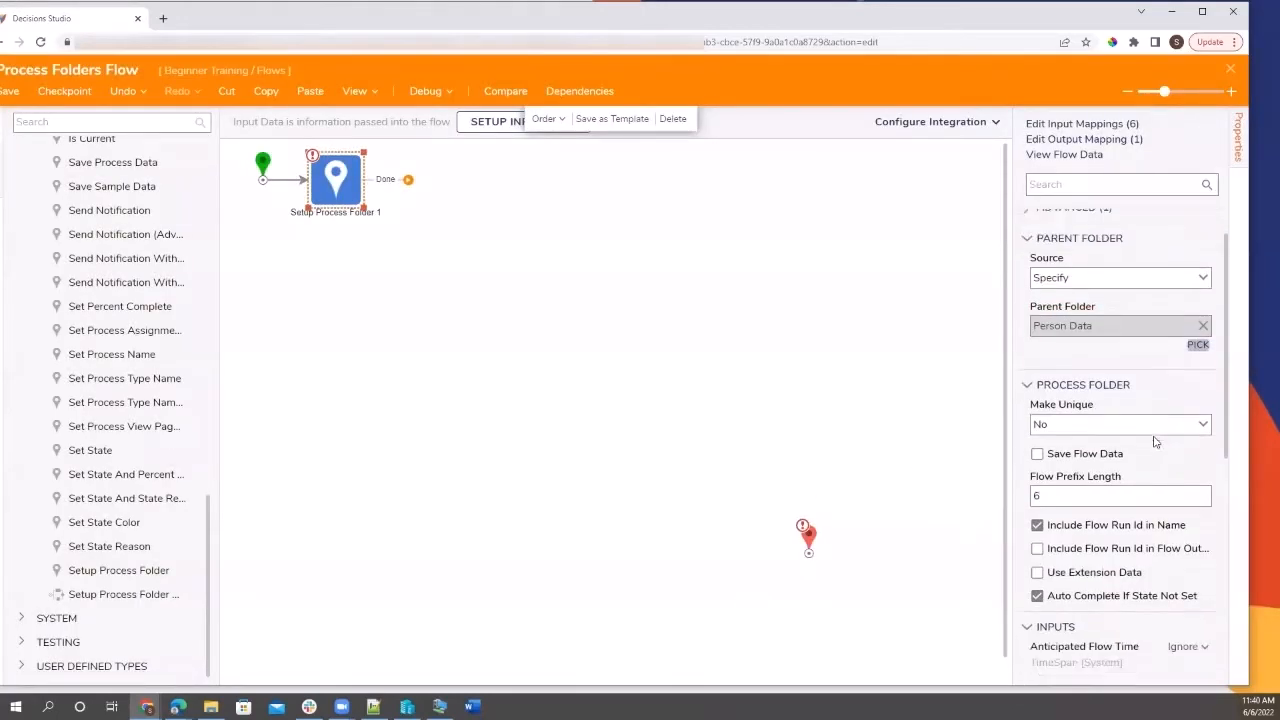
{"action": "left_click", "coordinate": [1038, 429]}
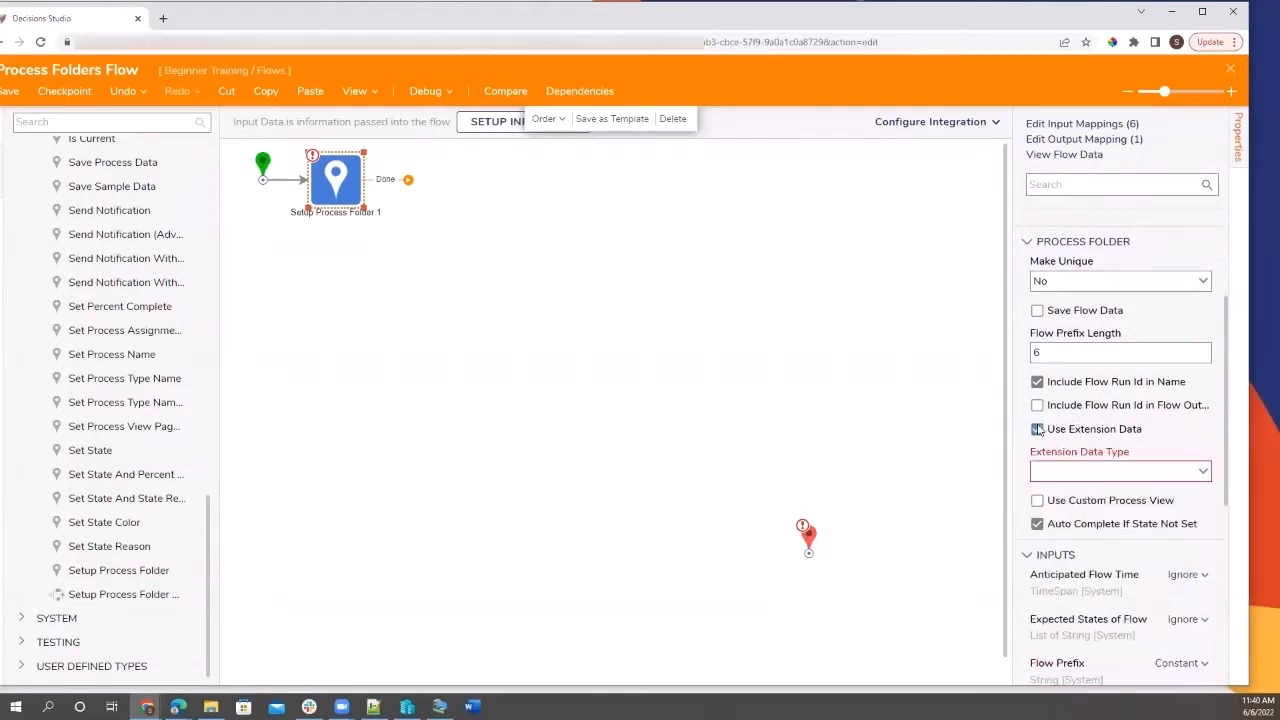
{"action": "left_click", "coordinate": [1204, 473]}
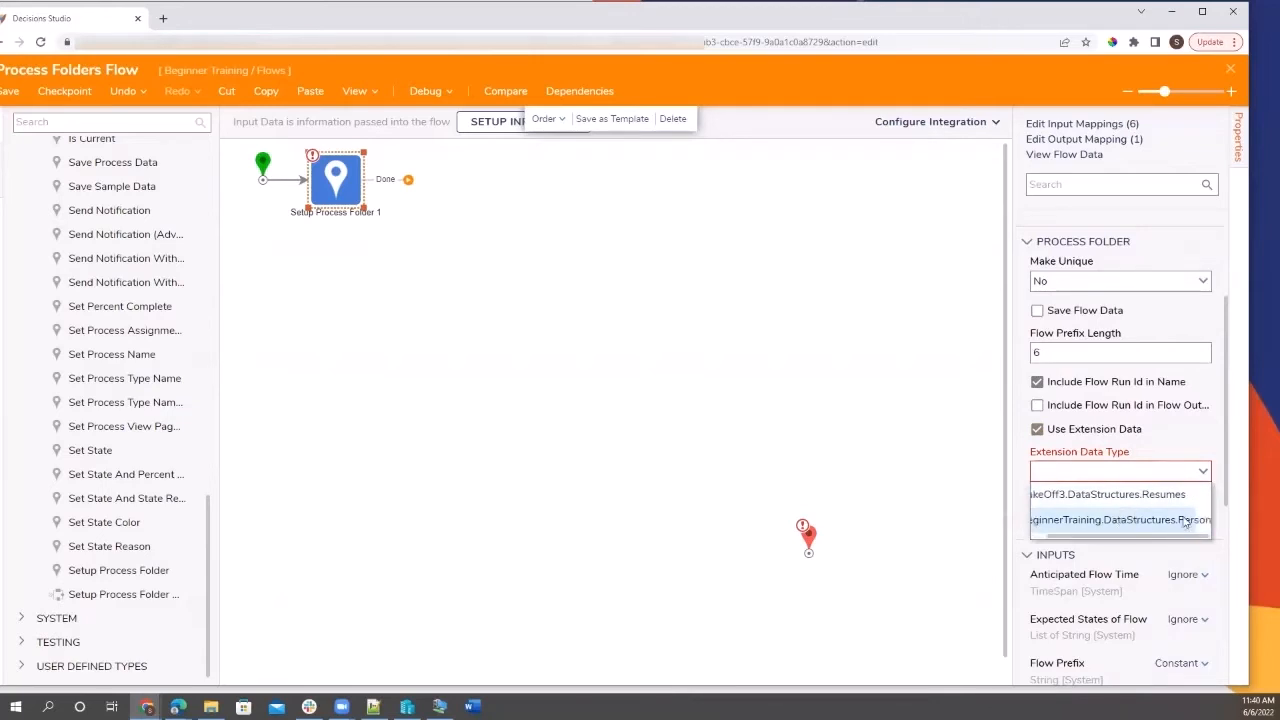
{"action": "left_click", "coordinate": [1182, 520]}
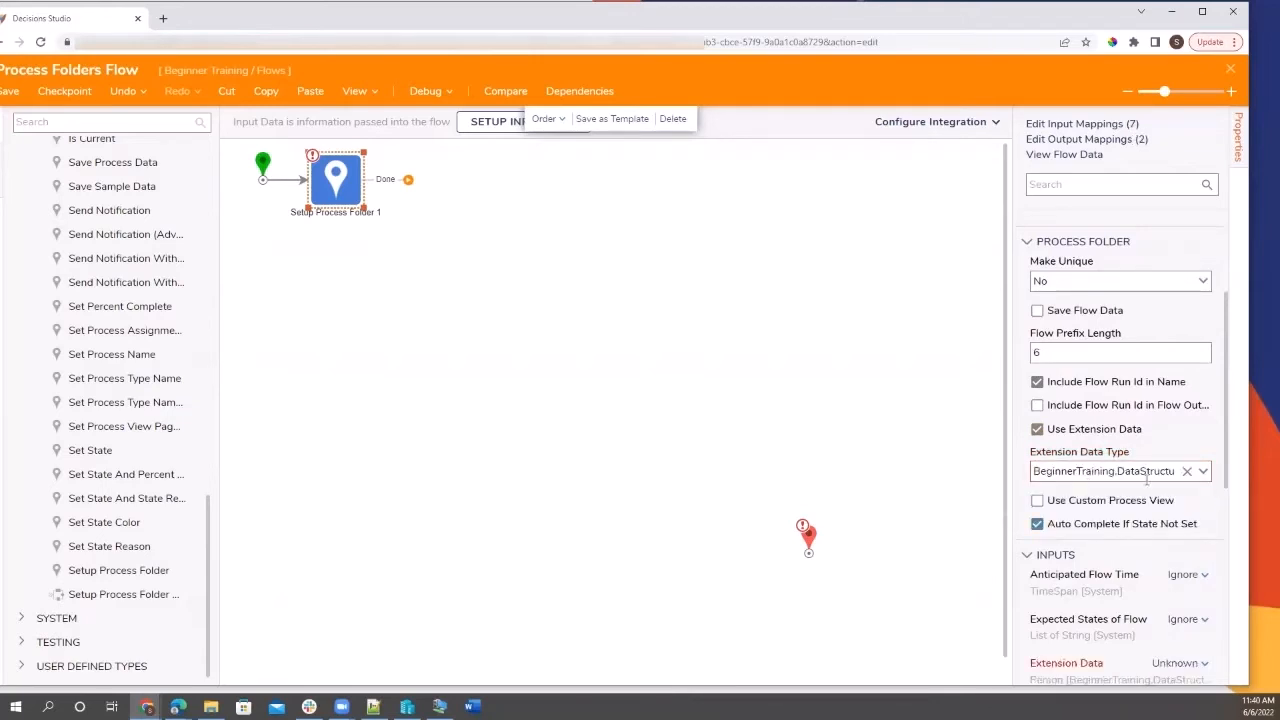
{"action": "scroll", "coordinate": [1147, 481], "scroll_direction": "down", "scroll_amount": 5}
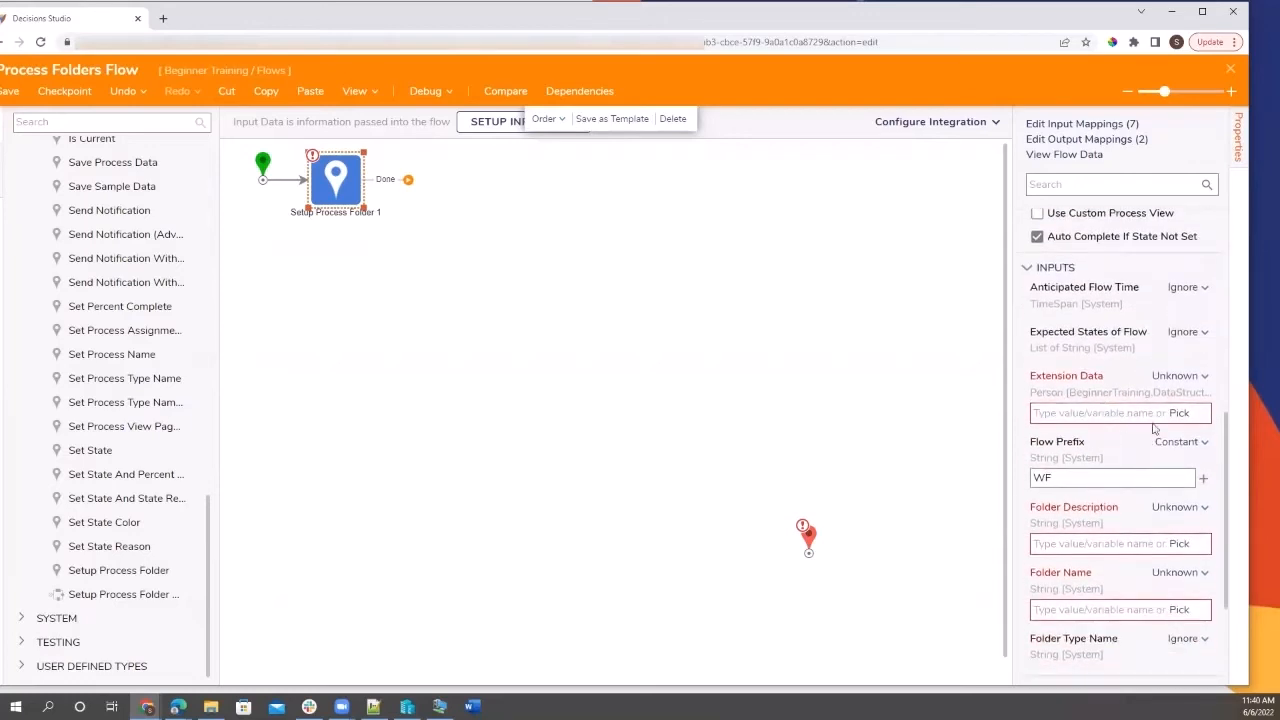
Define a flow input named PersonInfo of type BeginnerTraining Person and save it.
{"action": "left_click", "coordinate": [1182, 413]}
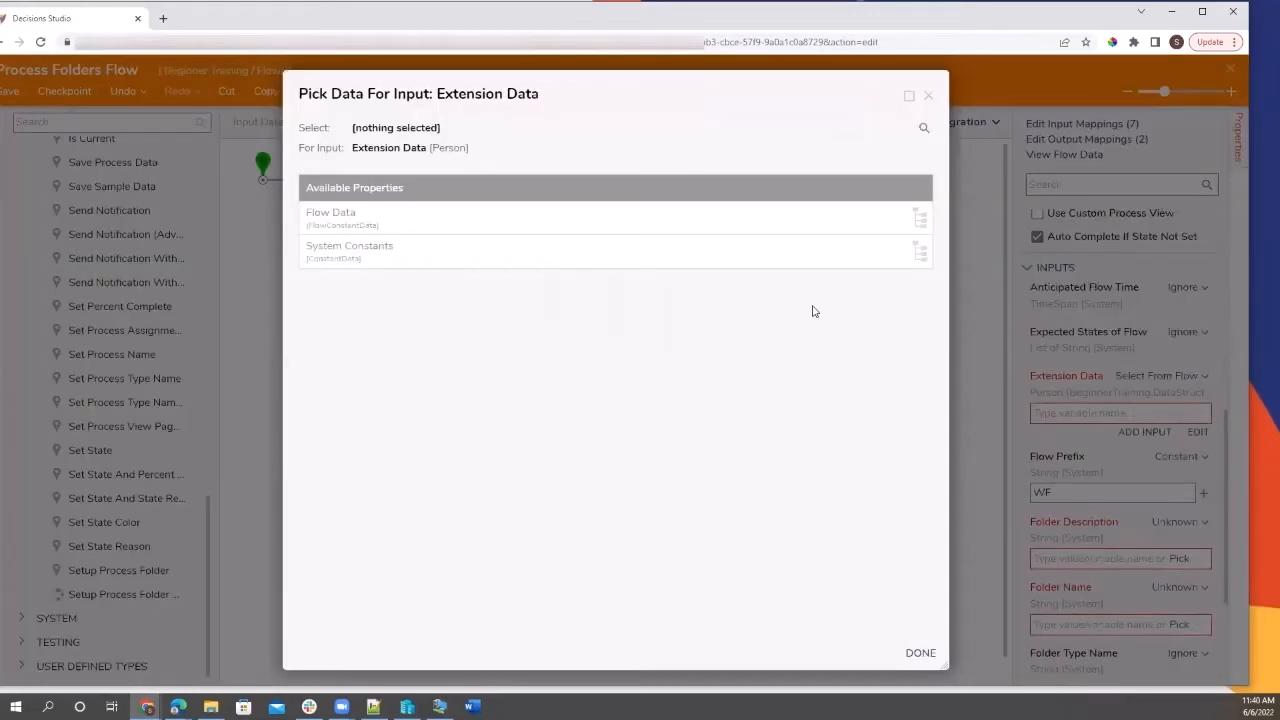
{"action": "left_click", "coordinate": [928, 95]}
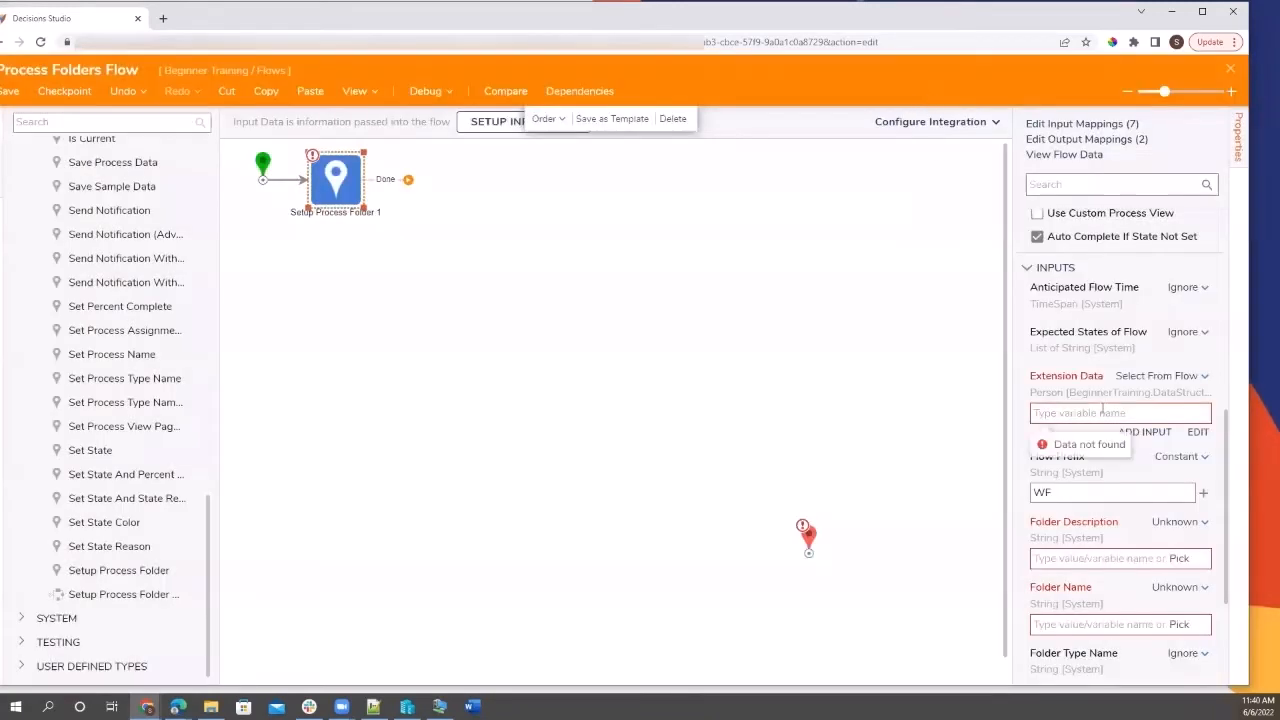
{"action": "left_click", "coordinate": [478, 122]}
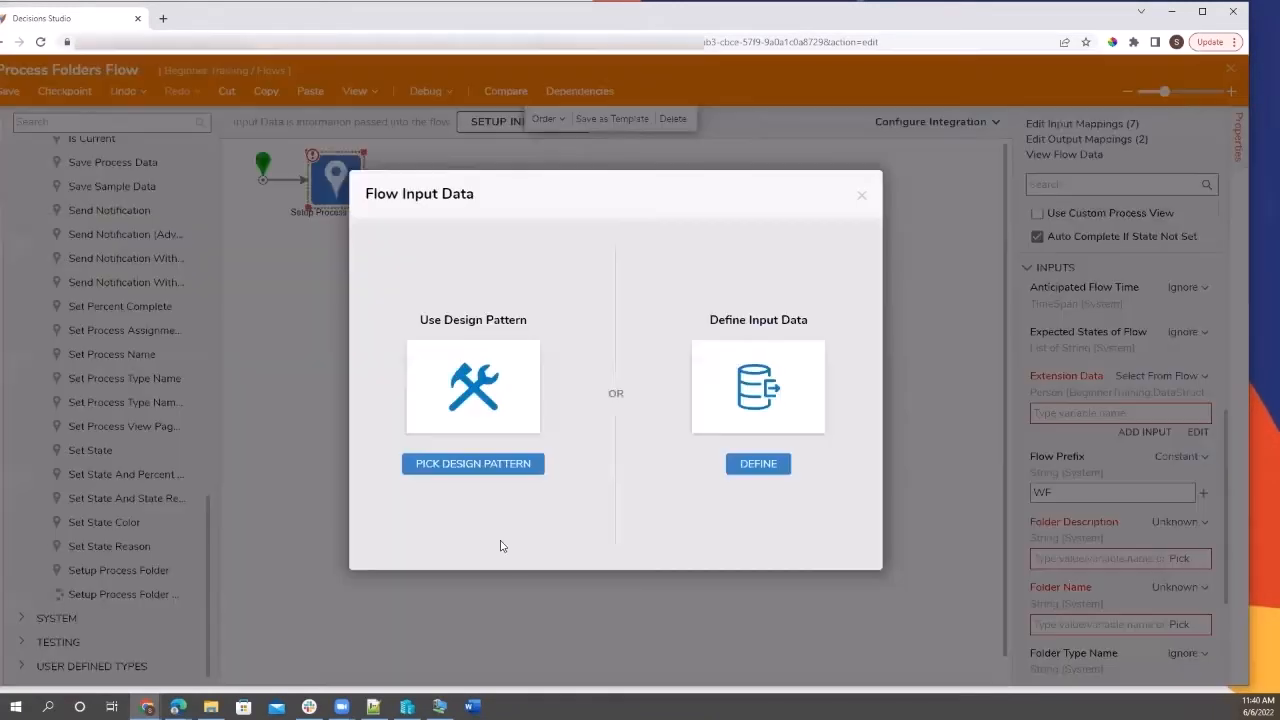
{"action": "left_click", "coordinate": [757, 466]}
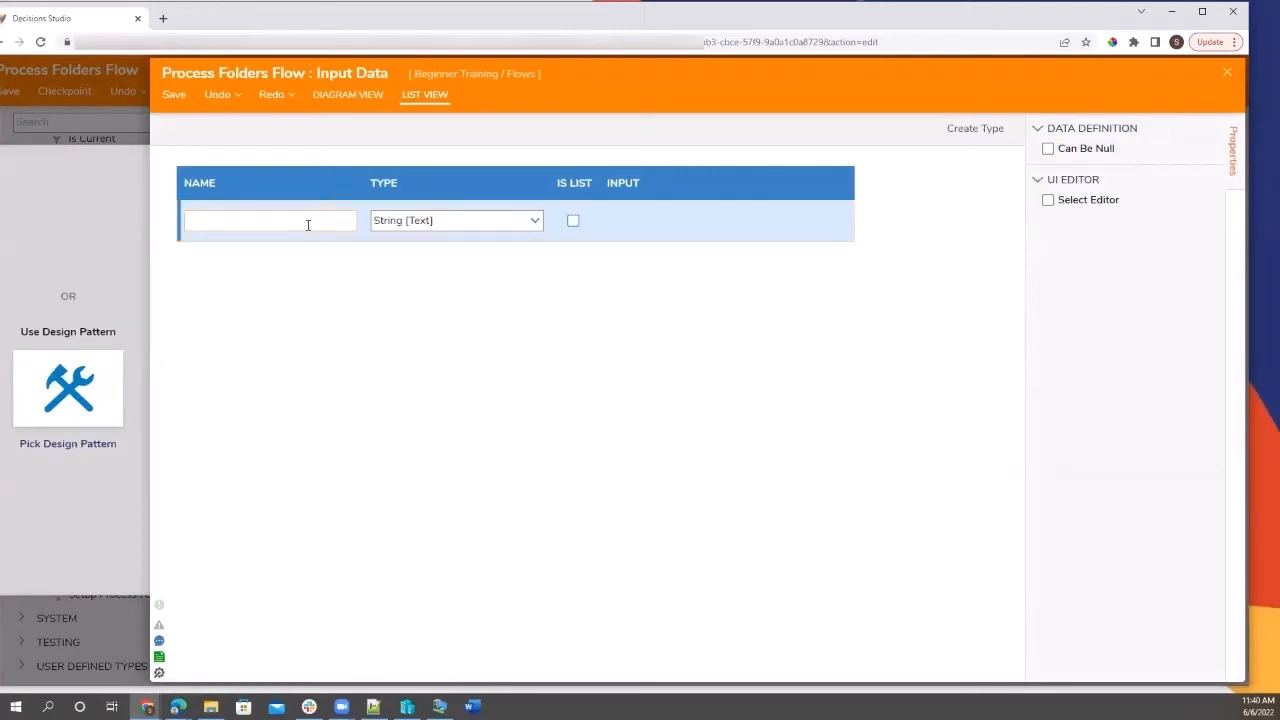
{"action": "type", "text": "PersonInfo"}
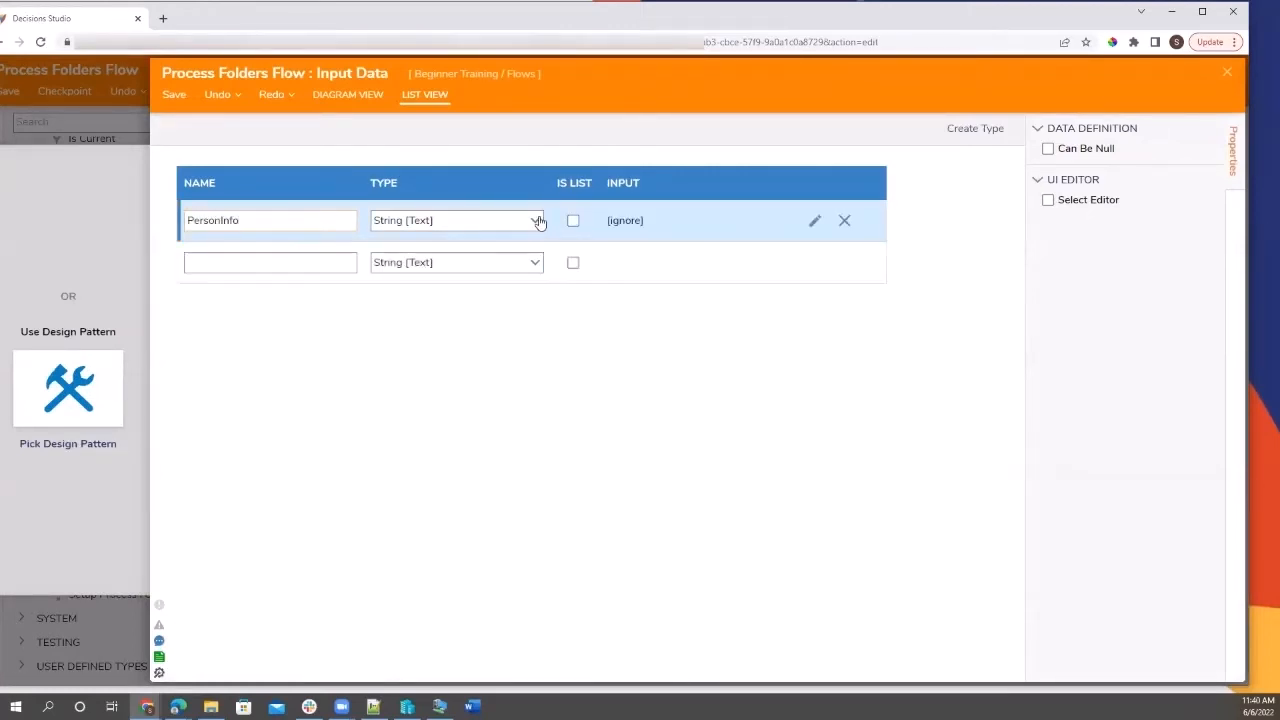
{"action": "left_click", "coordinate": [536, 220]}
{"action": "left_click", "coordinate": [383, 423]}
{"action": "left_click", "coordinate": [391, 401]}
{"action": "left_click", "coordinate": [434, 379]}
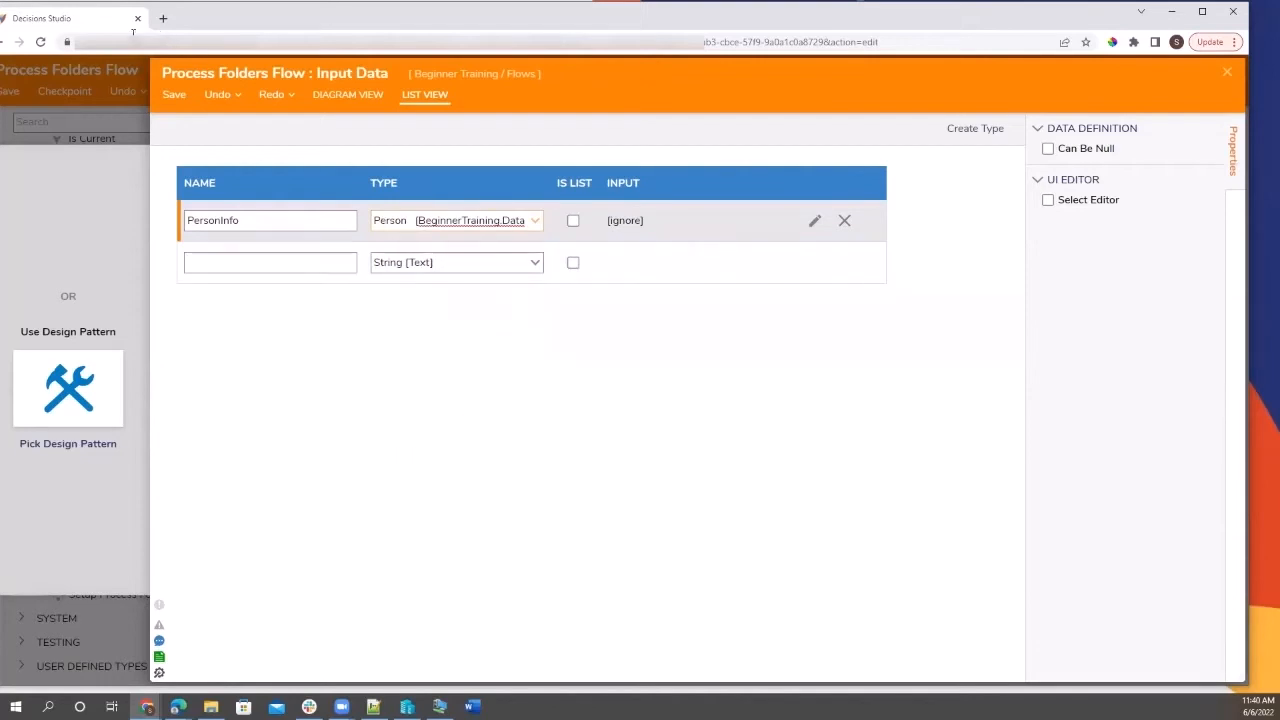
{"action": "left_click", "coordinate": [171, 92]}
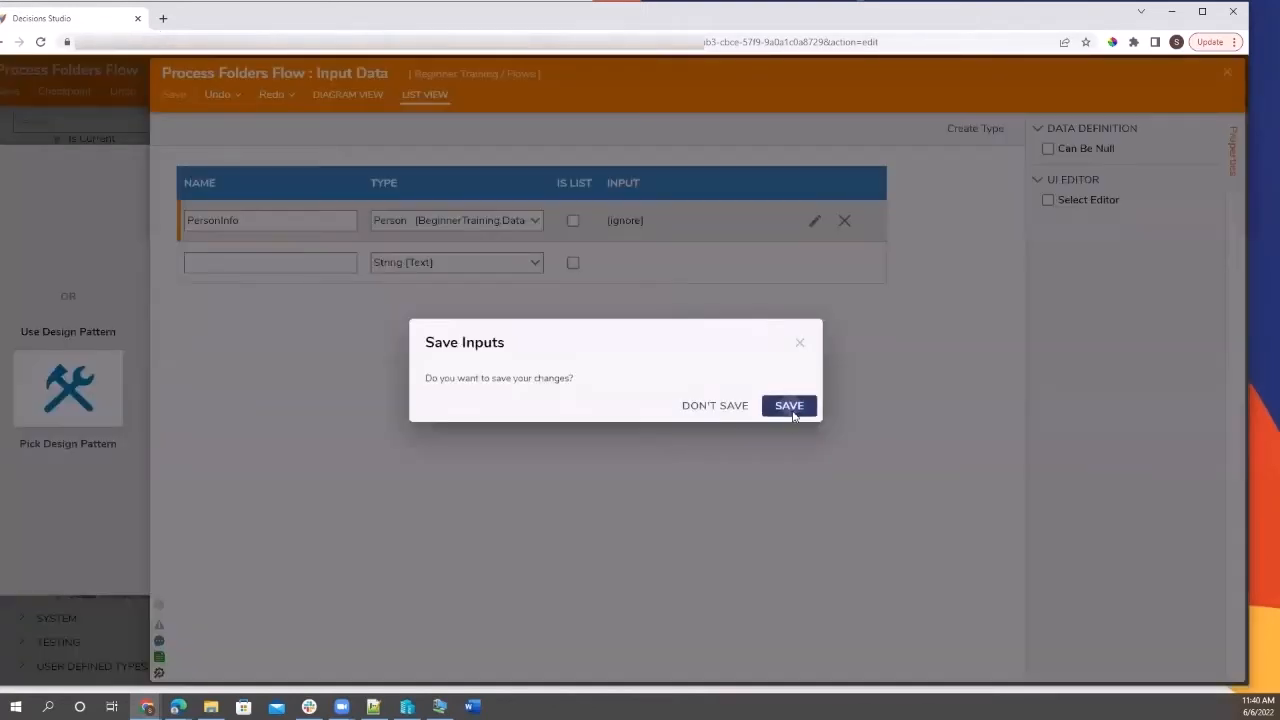
{"action": "left_click", "coordinate": [791, 412]}
{"action": "left_click", "coordinate": [1228, 72]}
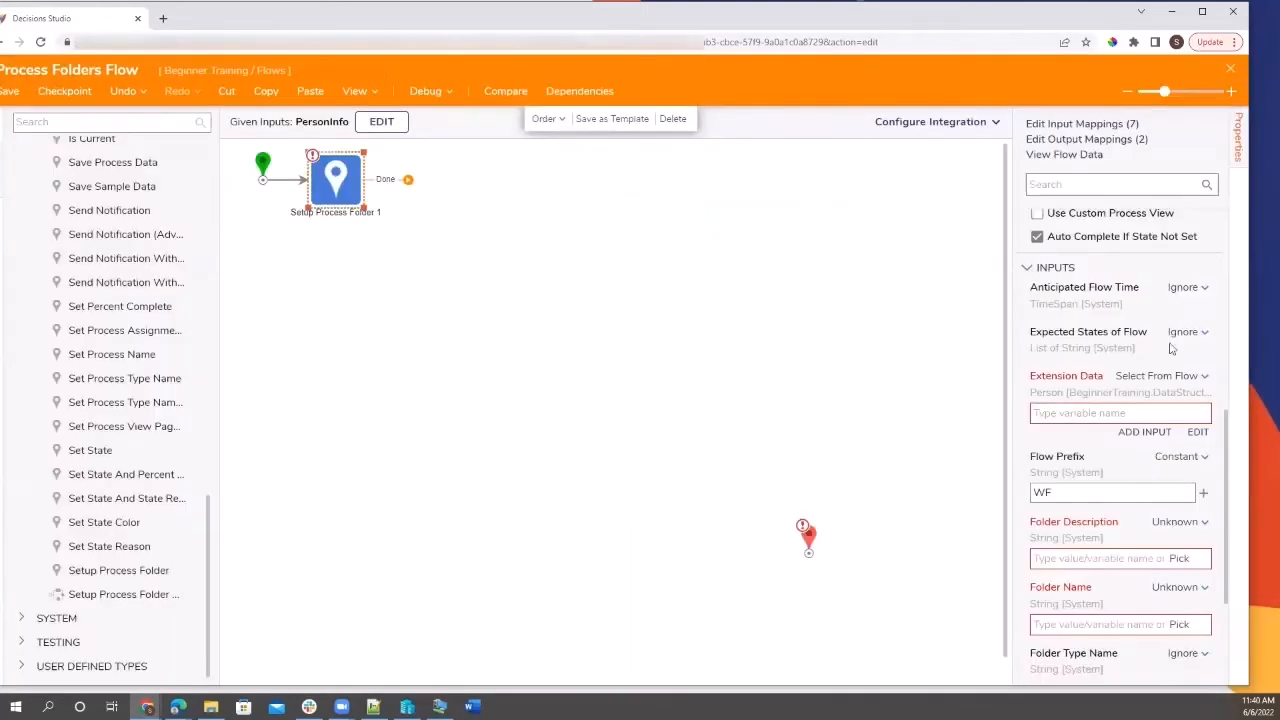
Map the step's Extension Data input to the PersonInfo flow input.
{"action": "left_click", "coordinate": [1197, 432]}
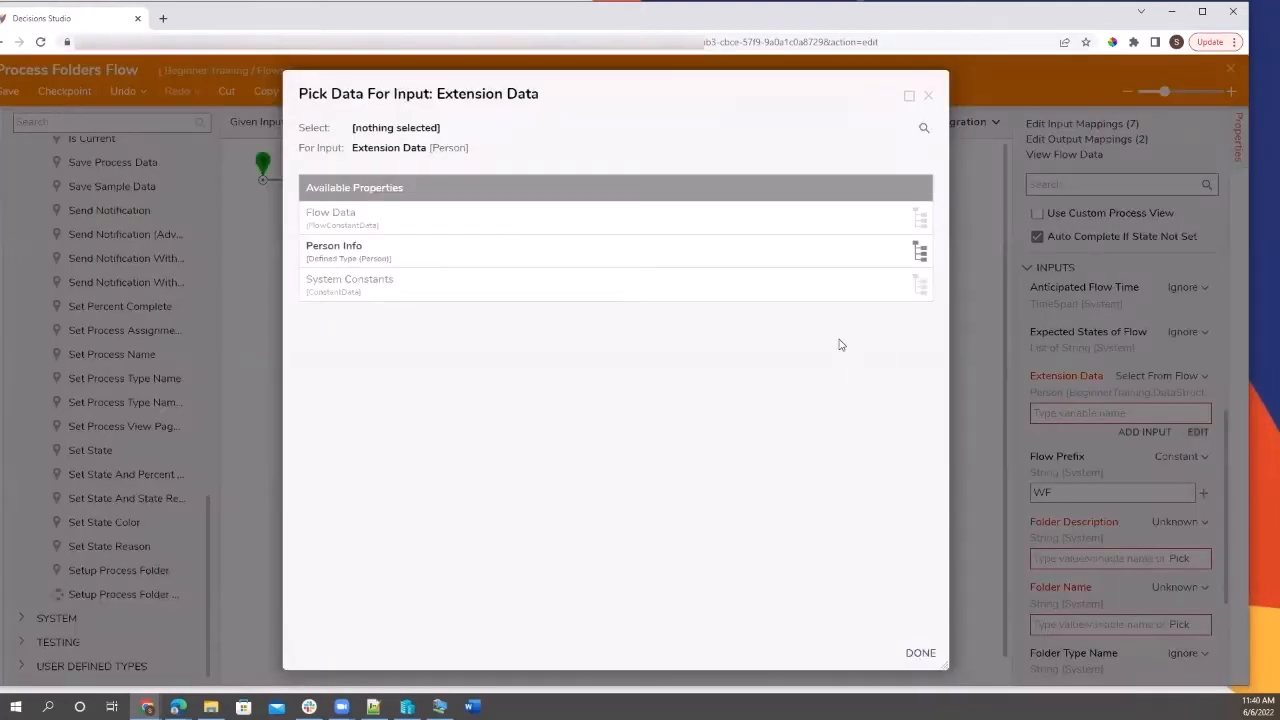
{"action": "left_click", "coordinate": [505, 258]}
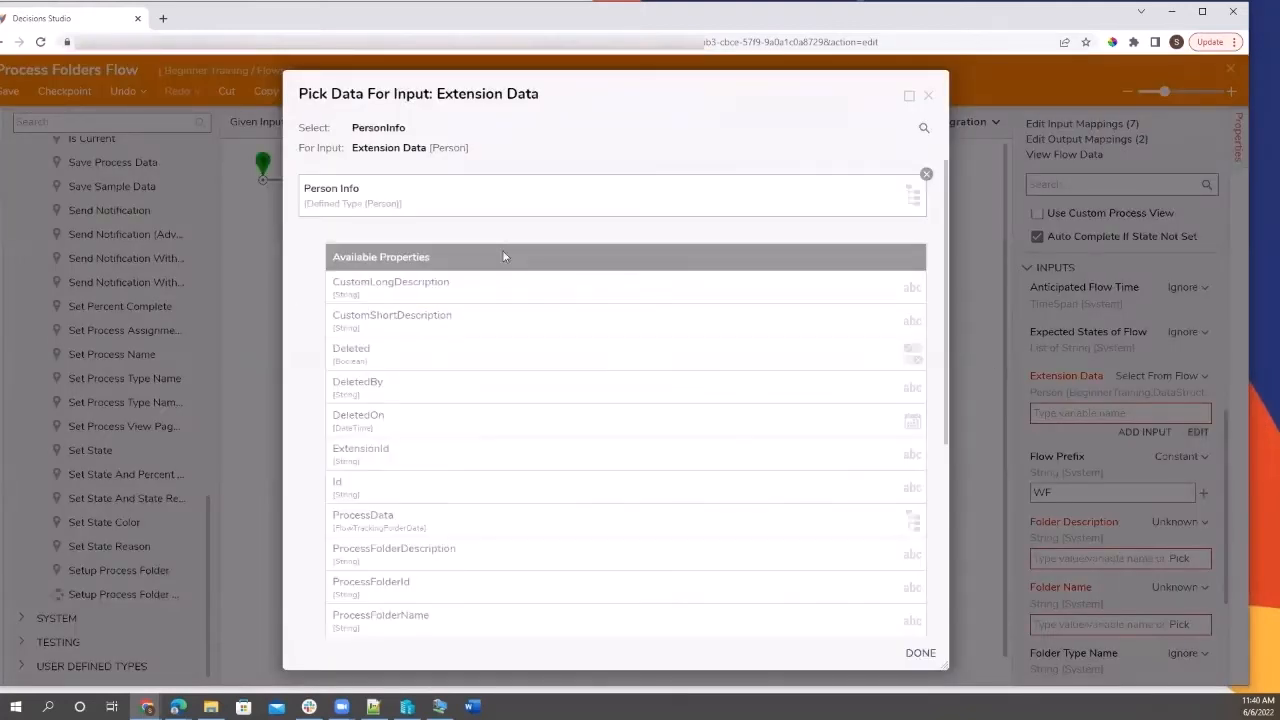
{"action": "left_click", "coordinate": [920, 652]}
Set Flow Prefix to PERS- and Folder Description to the constant 'Person Information'.
{"action": "scroll", "coordinate": [1072, 485], "scroll_direction": "down", "scroll_amount": 3}
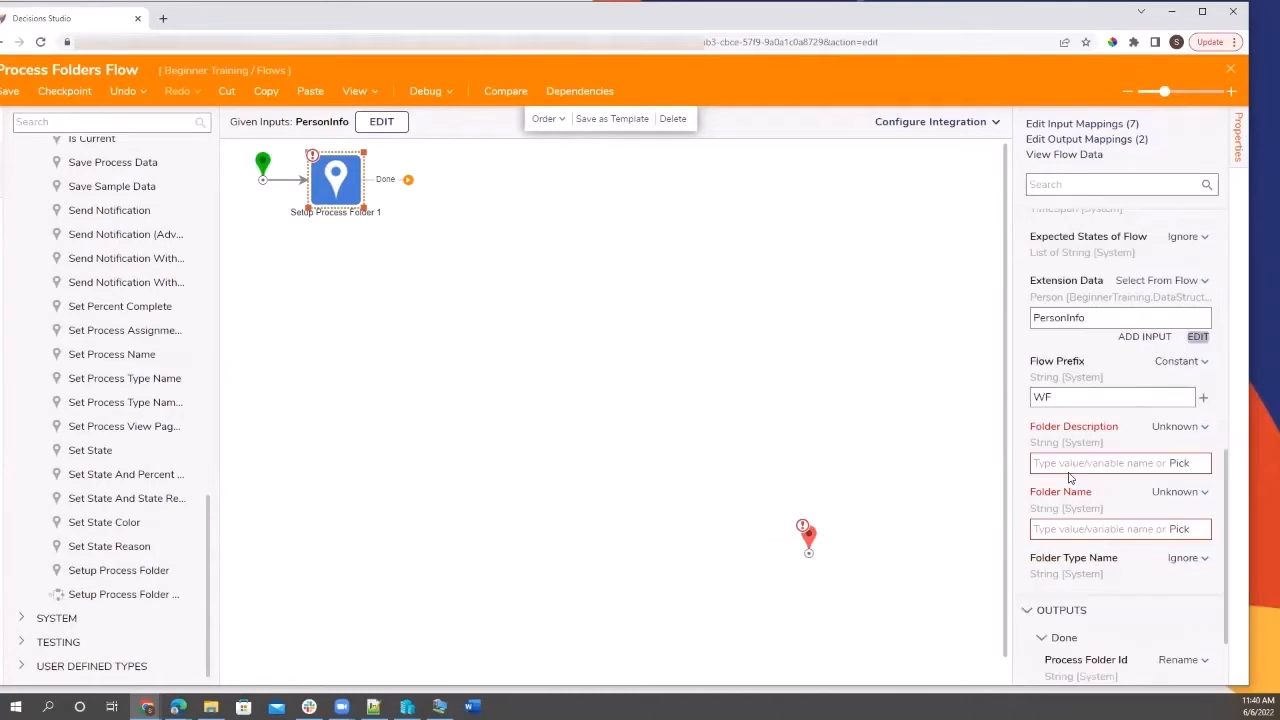
{"action": "left_click_drag", "start_coordinate": [1058, 340], "coordinate": [1016, 343]}
{"action": "type", "text": "PERS-"}
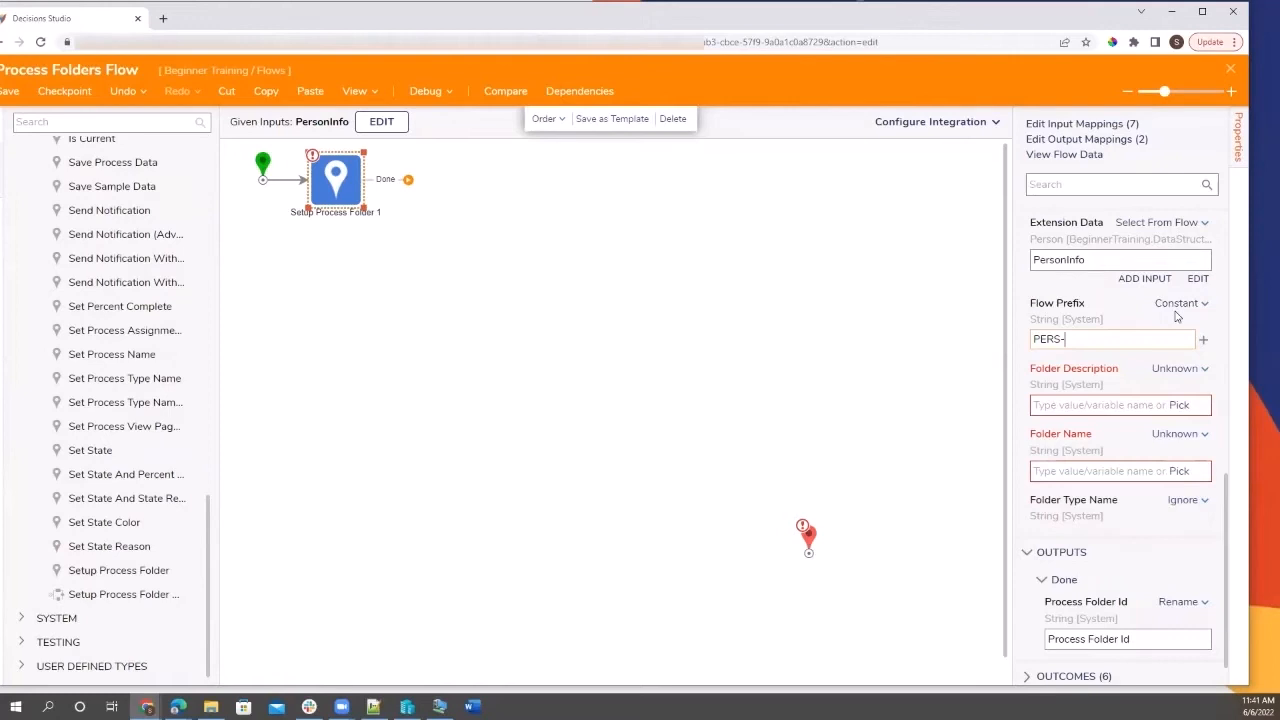
{"action": "left_click", "coordinate": [1178, 368]}
{"action": "left_click", "coordinate": [1093, 303]}
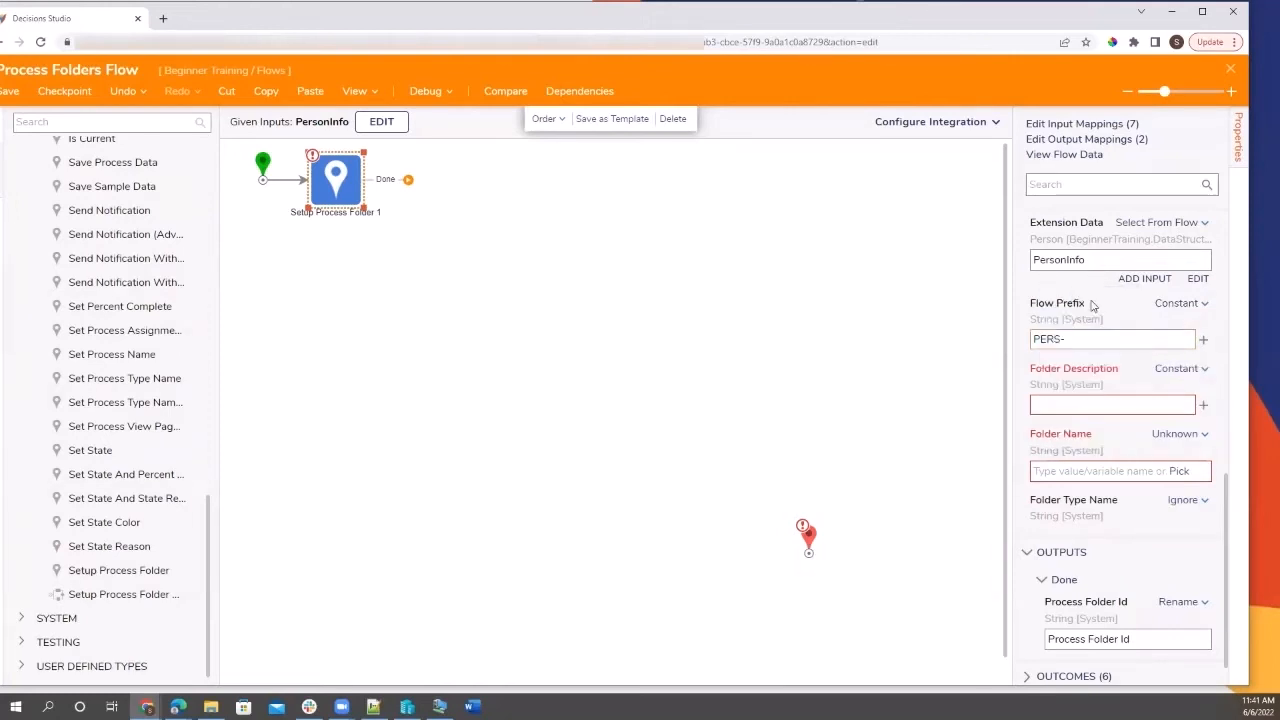
{"action": "left_click", "coordinate": [1065, 405]}
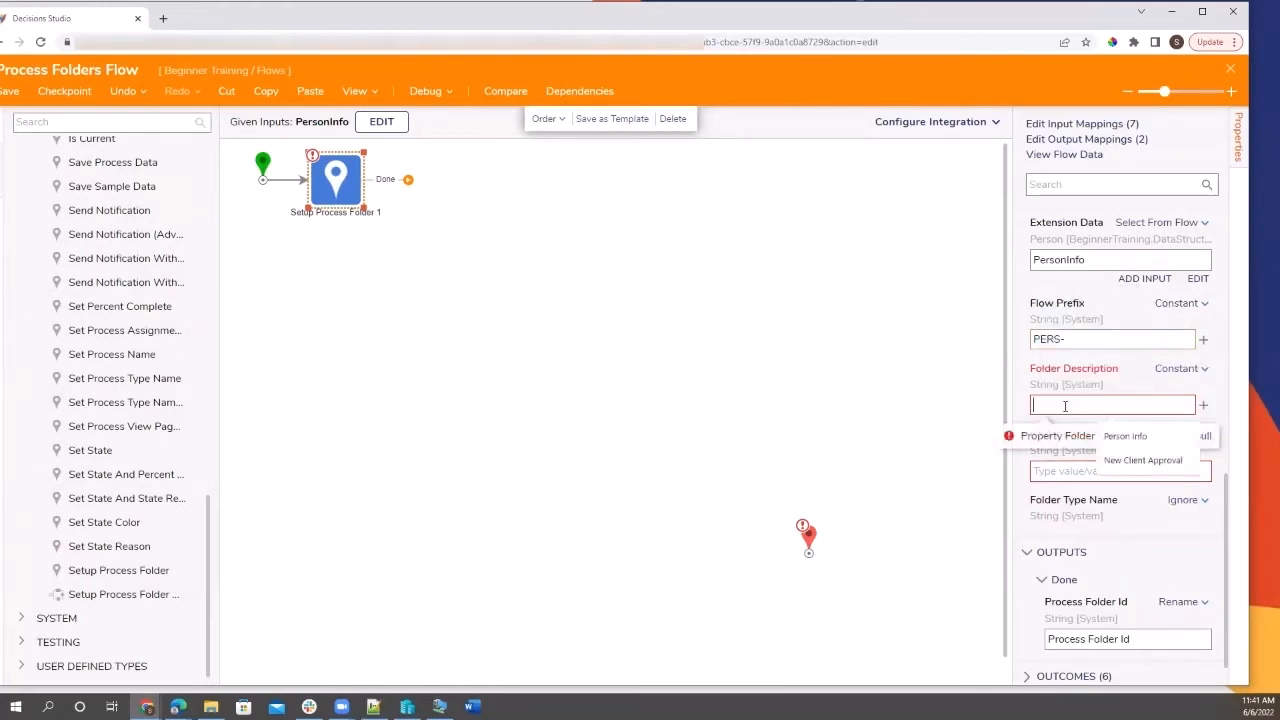
{"action": "type", "text": "Person Information"}
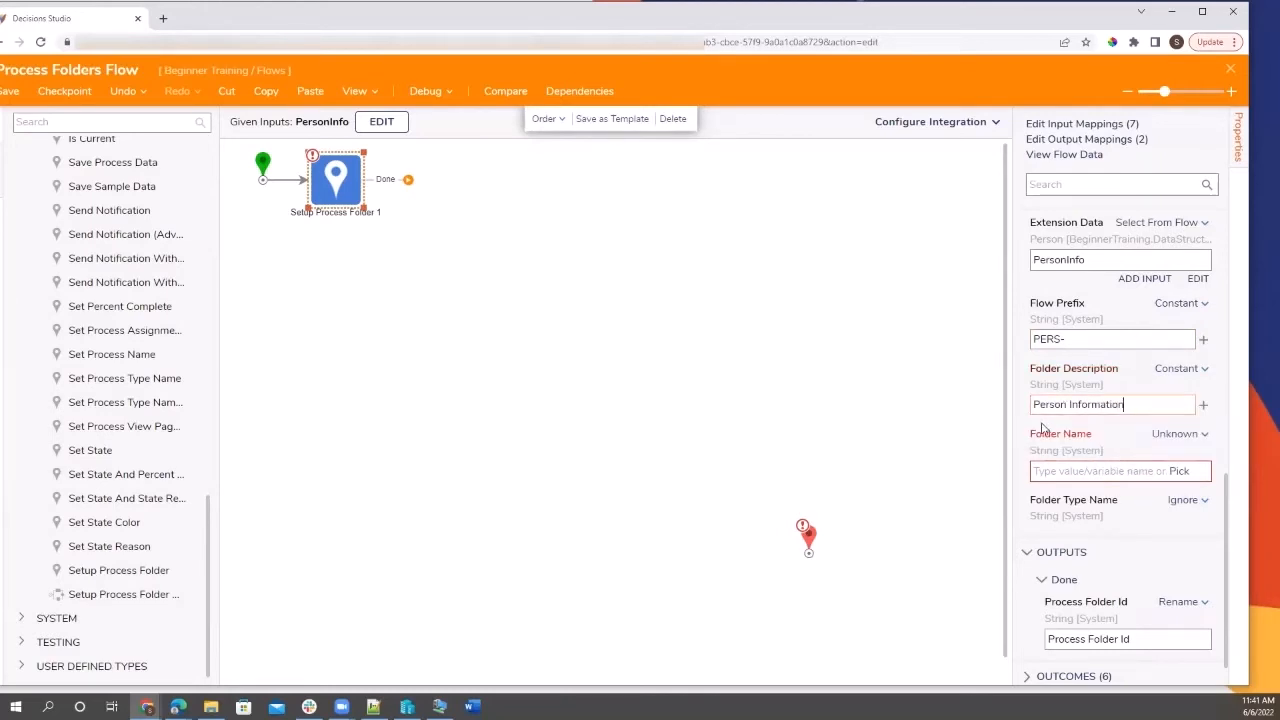
Map Folder Name as Merge Plain Text starting with PersonInfo.Name.
{"action": "left_click", "coordinate": [1184, 438]}
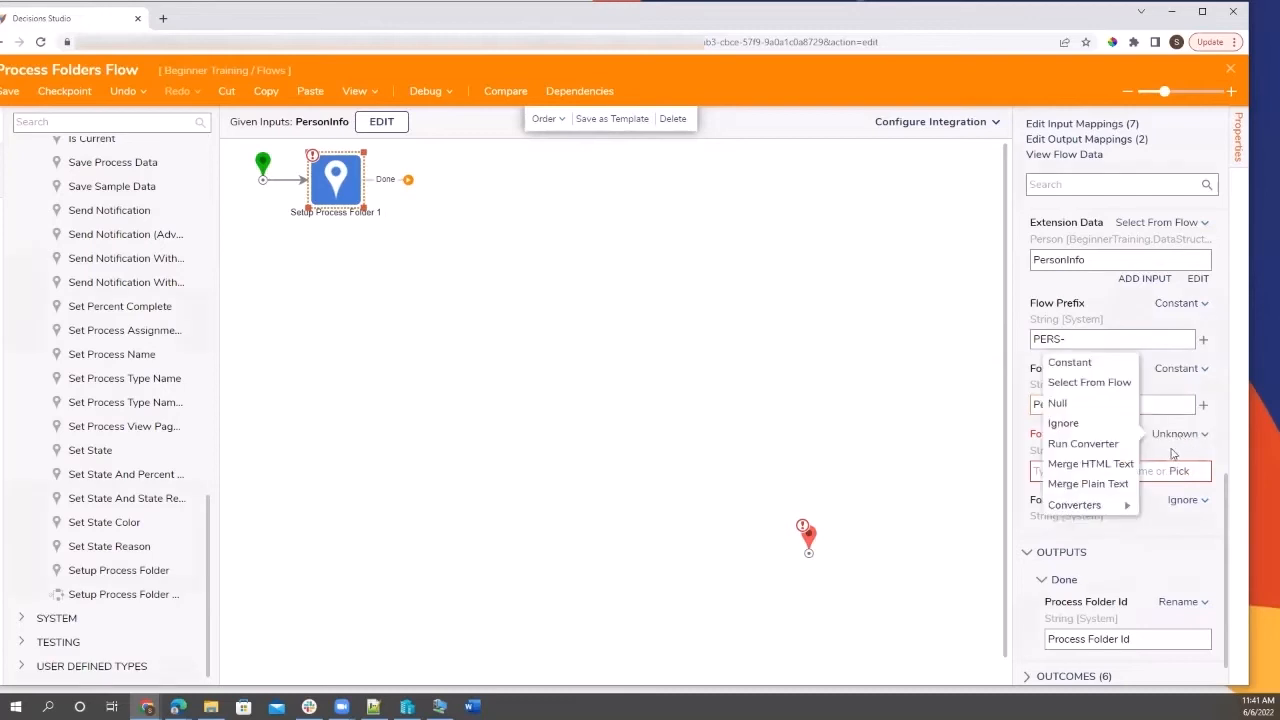
{"action": "left_click", "coordinate": [1100, 484]}
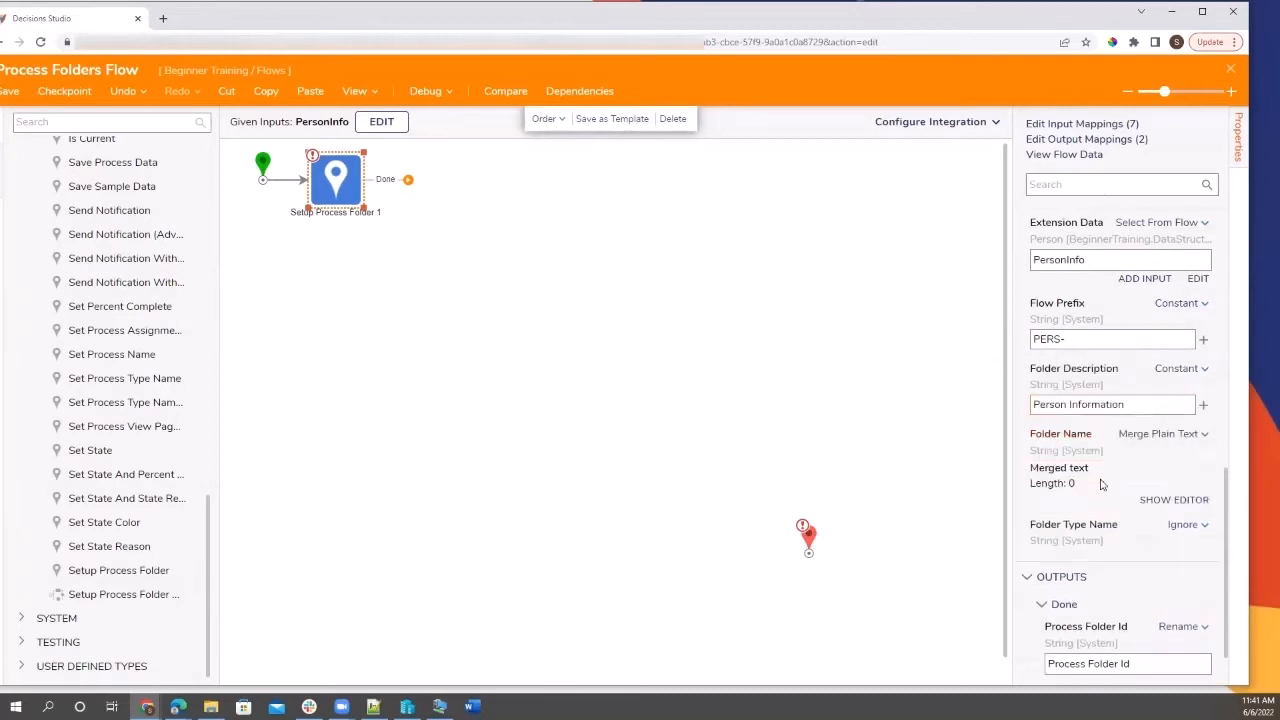
{"action": "left_click", "coordinate": [1163, 502]}
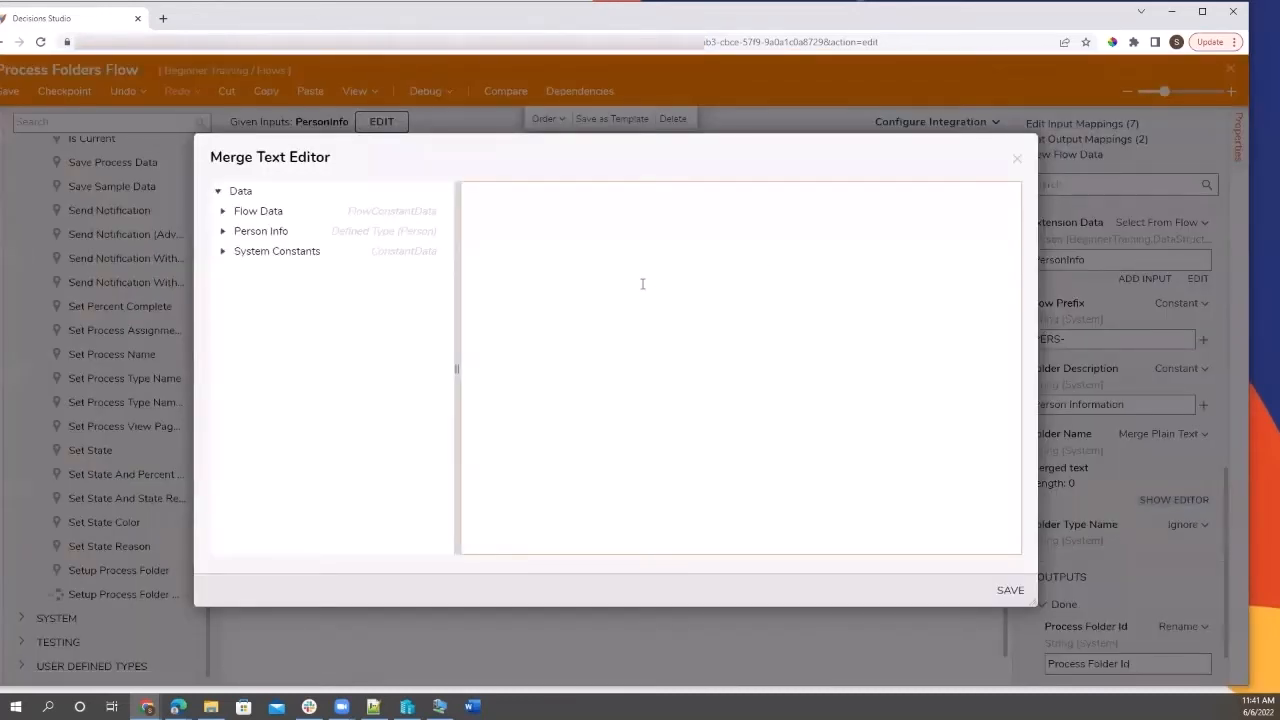
{"action": "type", "text": "Person"}
{"action": "key", "text": "BackSpace"}
{"action": "key", "text": "BackSpace"}
{"action": "key", "text": "BackSpace"}
{"action": "key", "text": "BackSpace"}
{"action": "key", "text": "BackSpace"}
{"action": "left_click", "coordinate": [223, 232]}
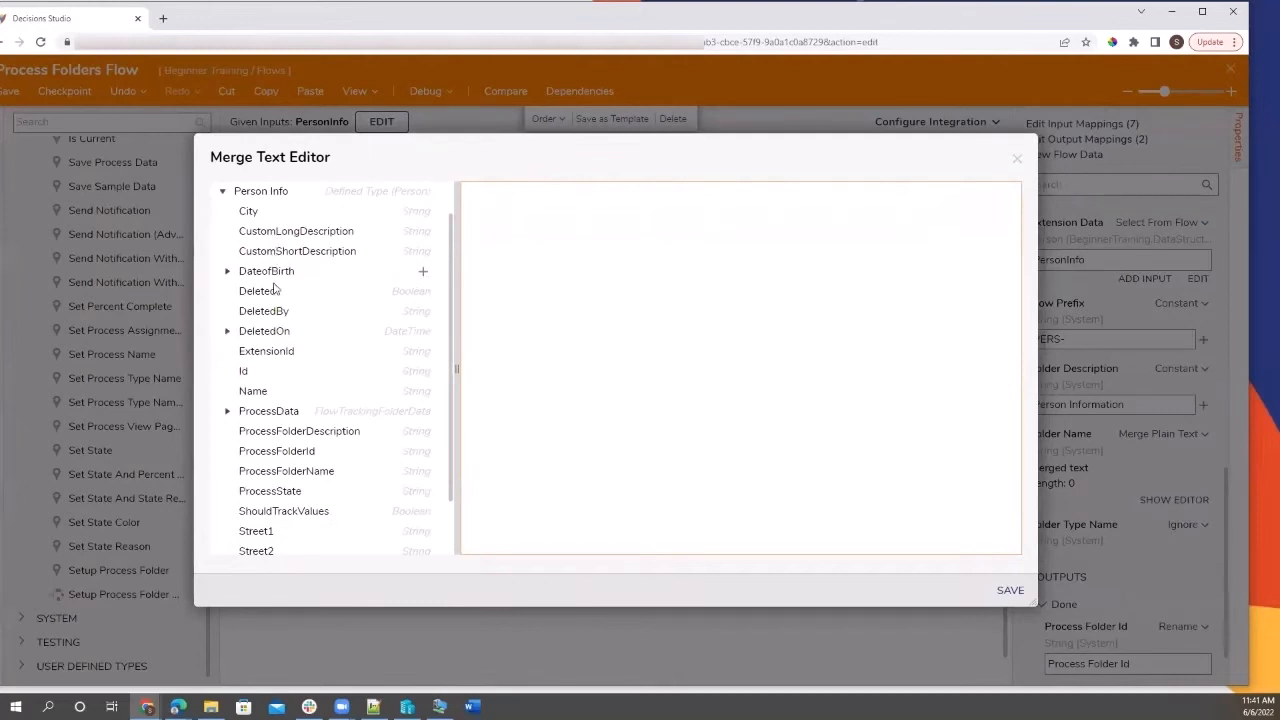
{"action": "left_click", "coordinate": [422, 395]}
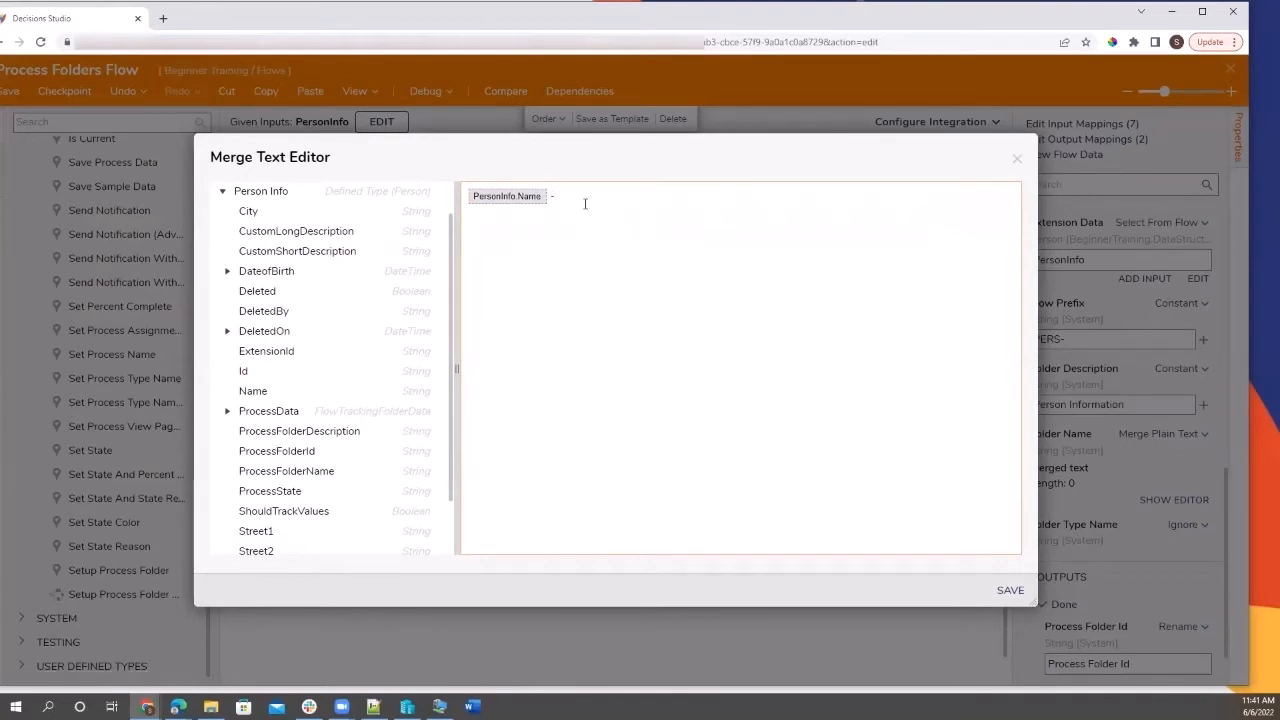
Append ' - Info created on' and the flow's StartTime date, then save the merge.
{"action": "type", "text": "- Inf"}
{"action": "type", "text": "fo createod on"}
{"action": "key", "text": "BackSpace"}
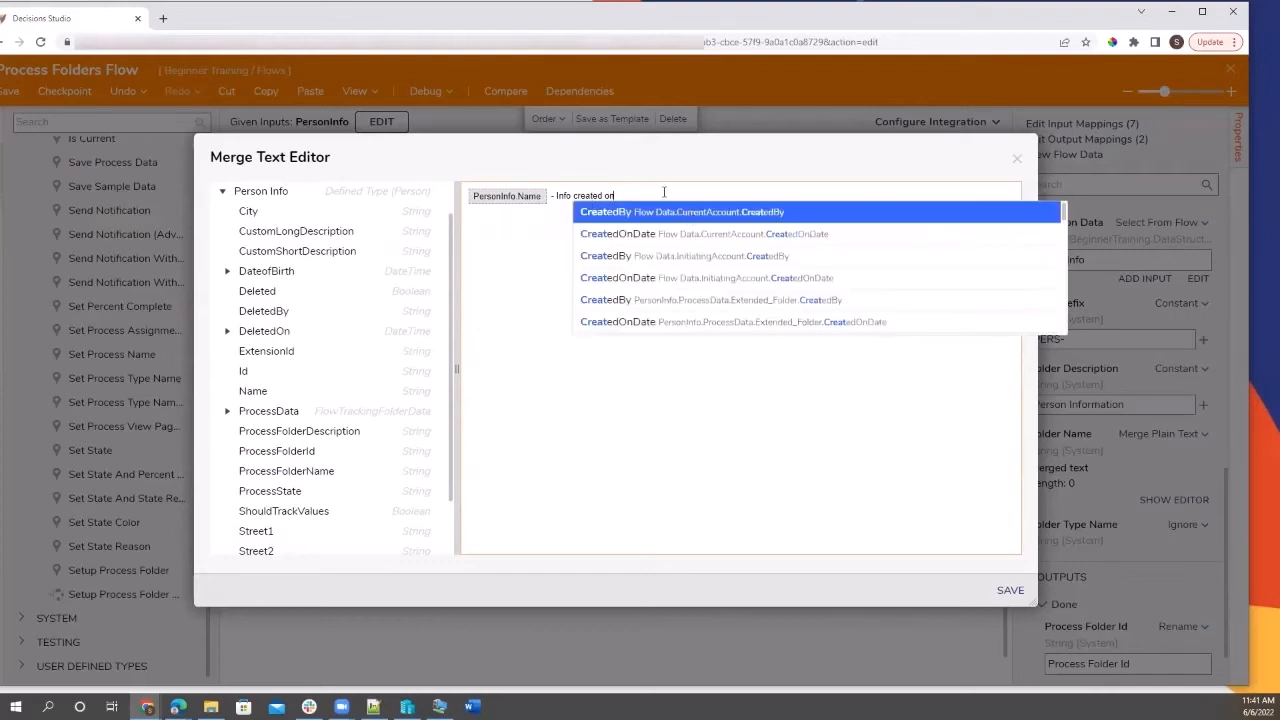
{"action": "left_click", "coordinate": [664, 192]}
{"action": "scroll", "coordinate": [300, 300], "scroll_direction": "up", "scroll_amount": 1}
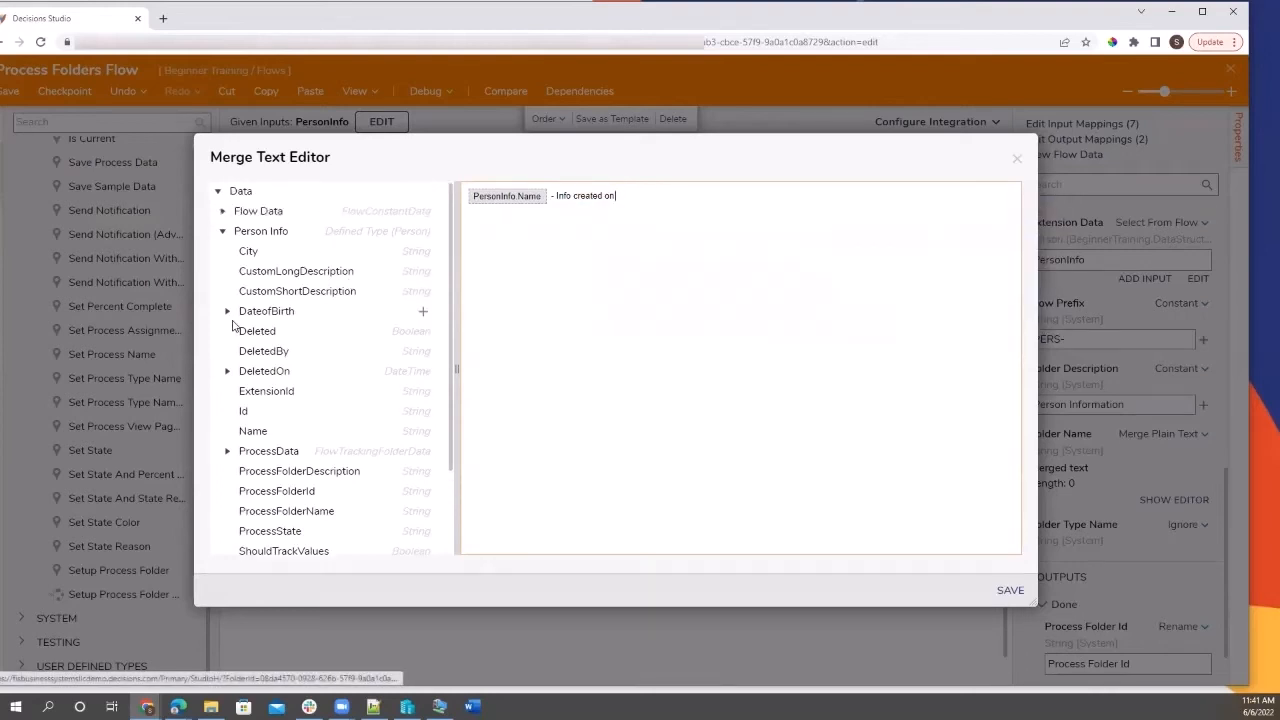
{"action": "left_click", "coordinate": [222, 213]}
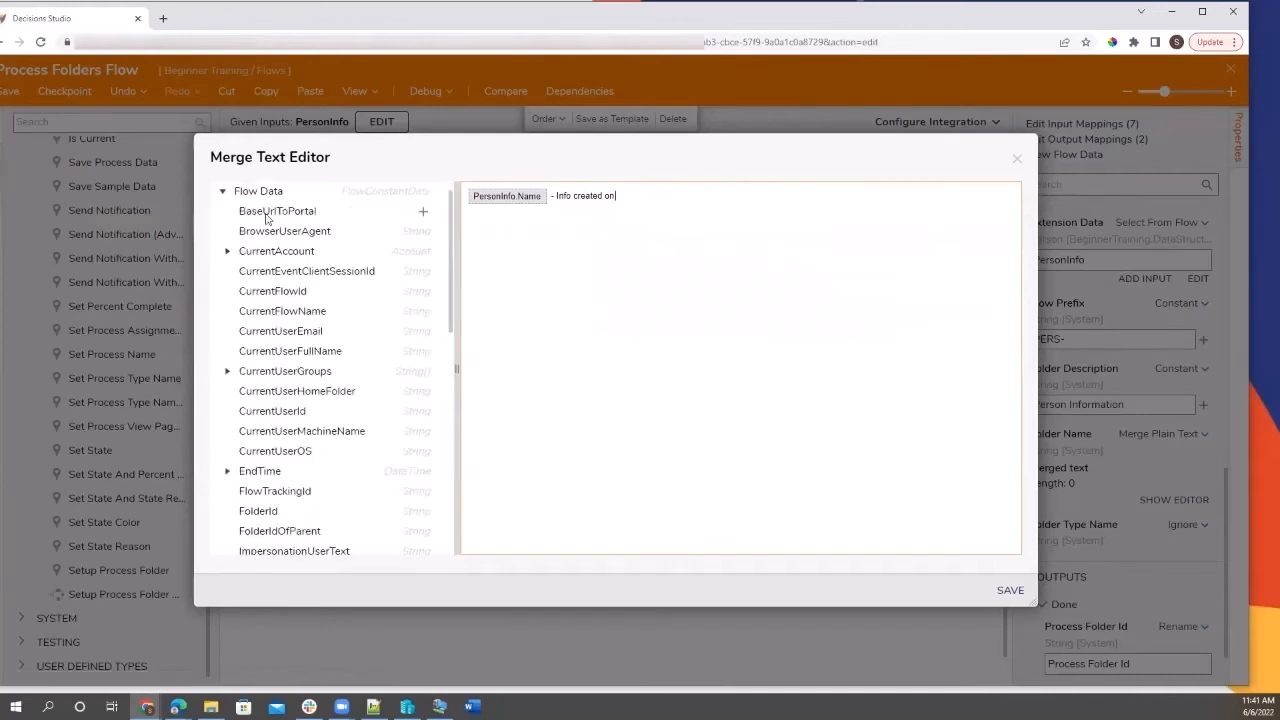
{"action": "scroll", "coordinate": [254, 498], "scroll_direction": "down", "scroll_amount": 5}
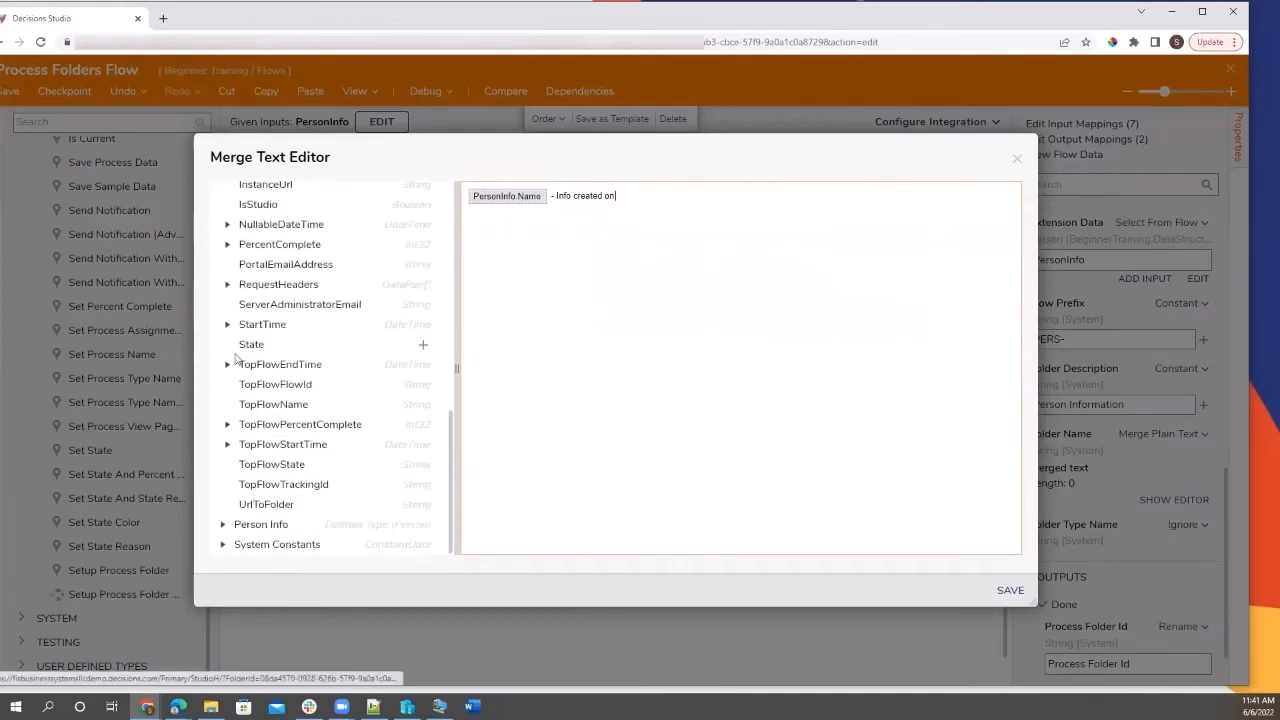
{"action": "left_click", "coordinate": [227, 325]}
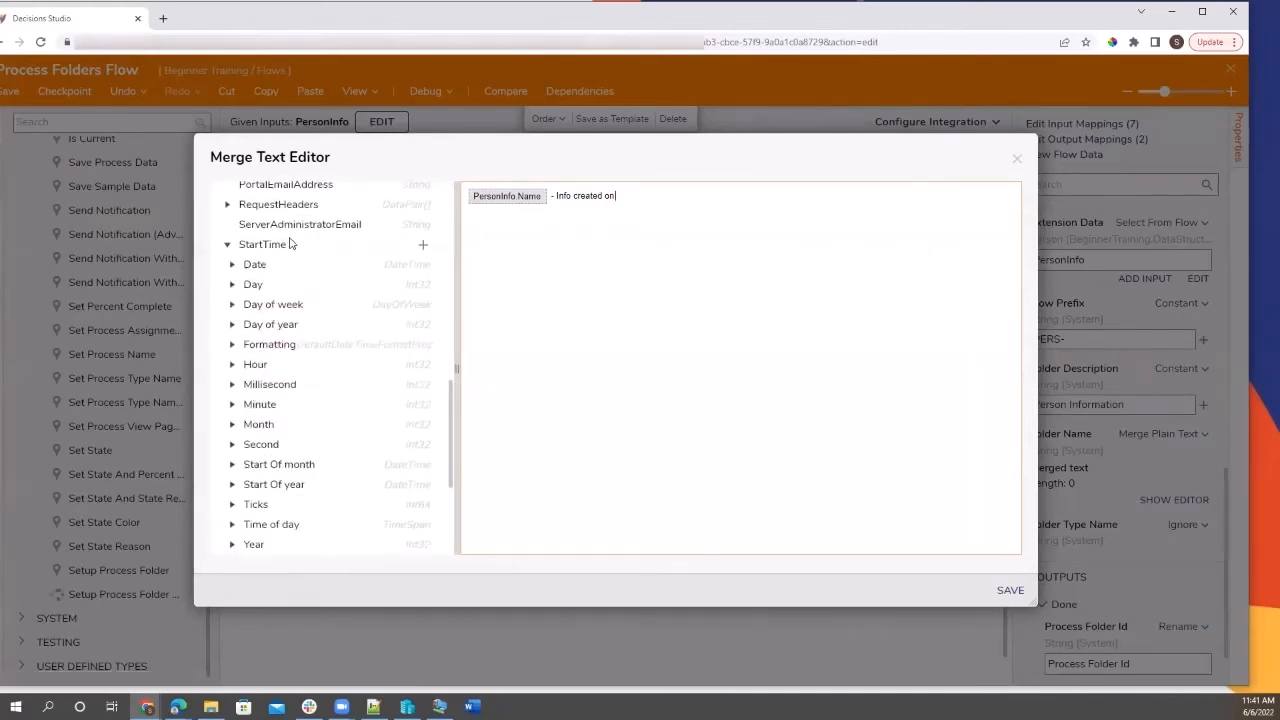
{"action": "left_click", "coordinate": [423, 266]}
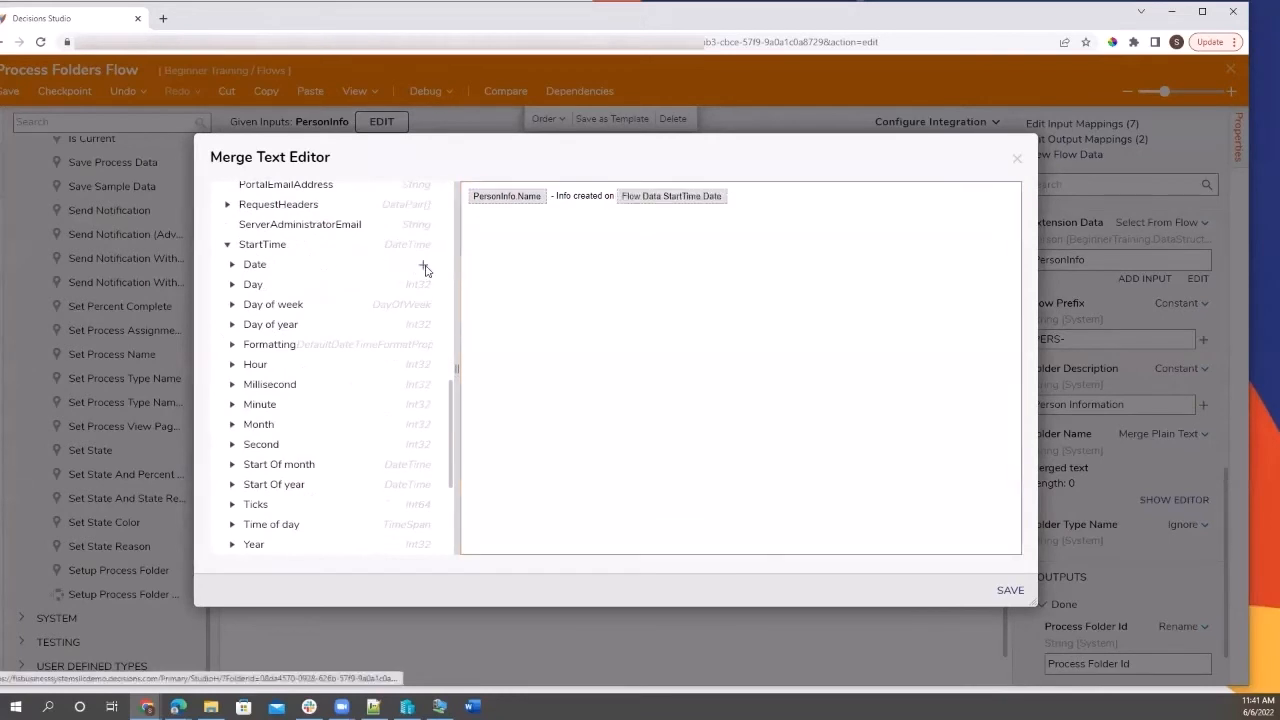
{"action": "left_click", "coordinate": [1010, 591]}
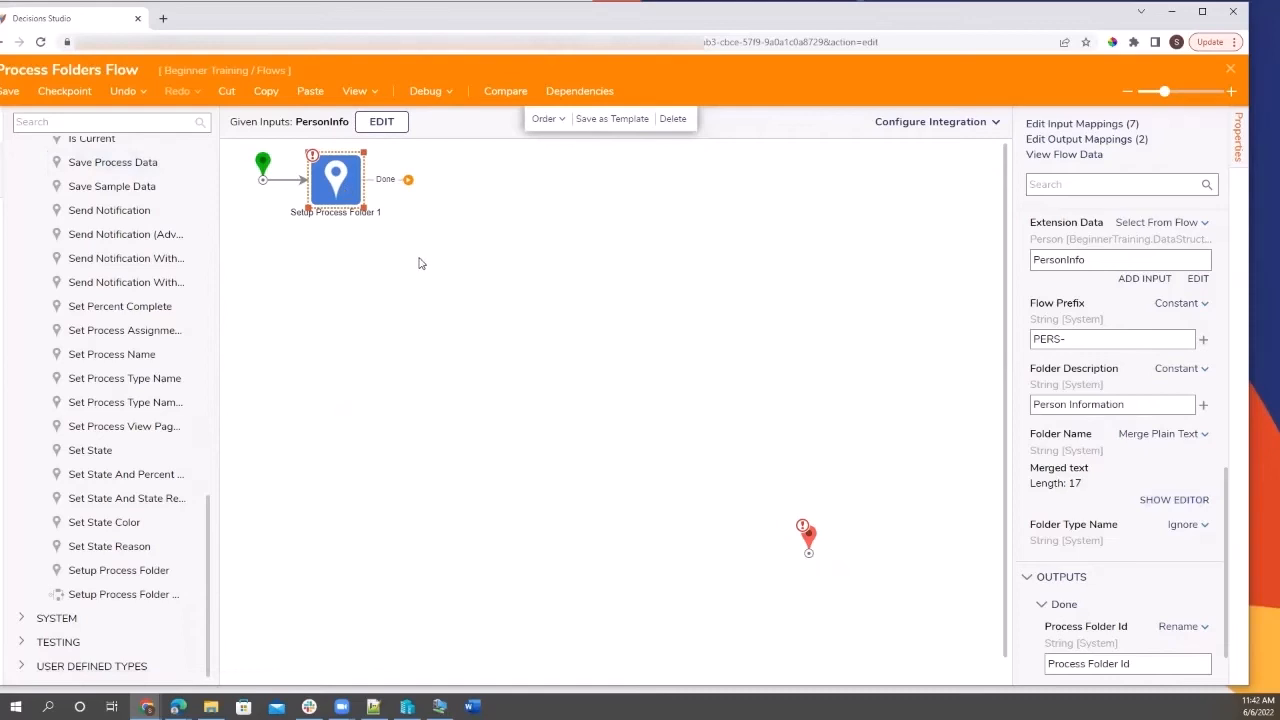
Place a Show Form step on the Done outcome of Setup Process Folder 1.
{"action": "scroll", "coordinate": [1097, 326], "scroll_direction": "up", "scroll_amount": 10}
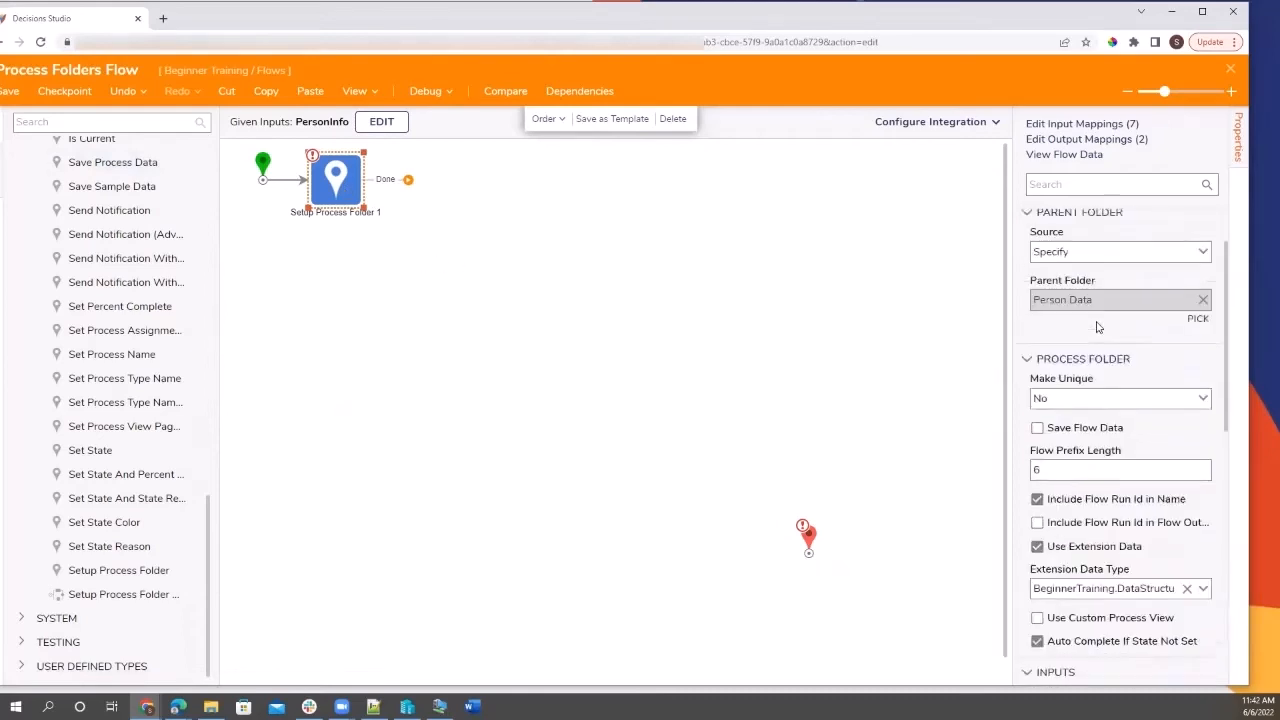
{"action": "scroll", "coordinate": [166, 368], "scroll_direction": "up", "scroll_amount": 10}
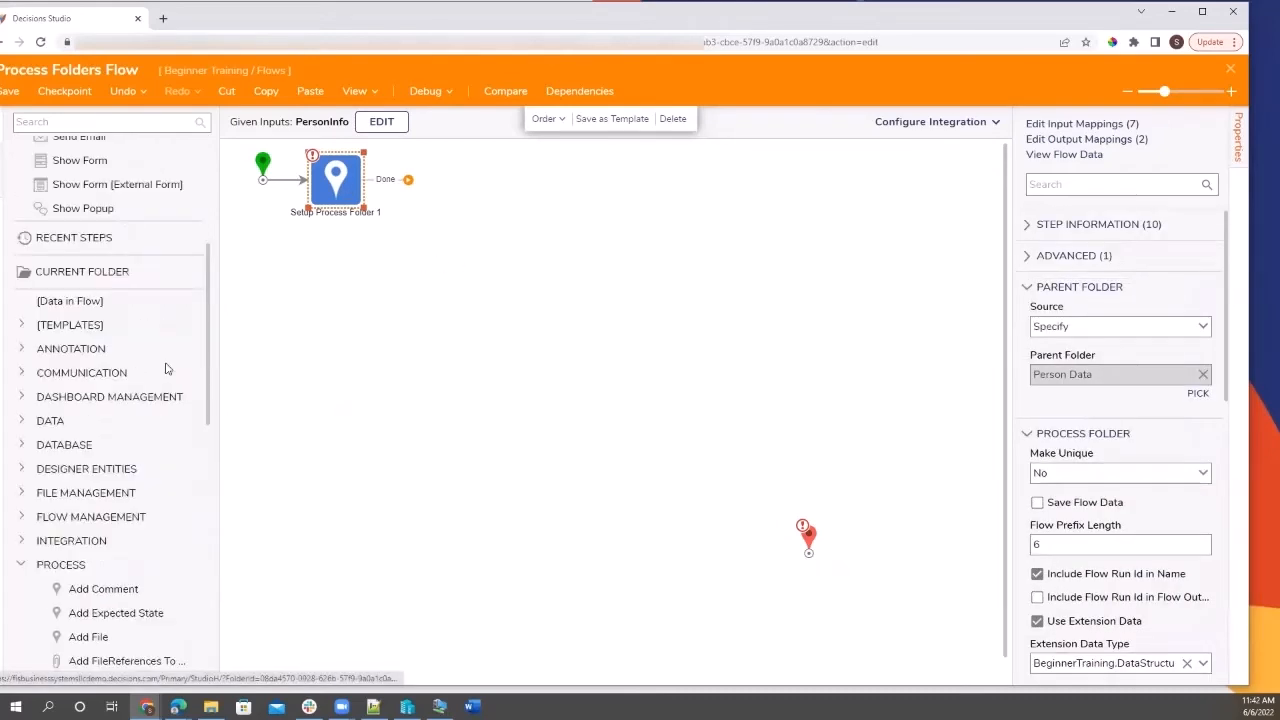
{"action": "left_click_drag", "start_coordinate": [356, 343], "coordinate": [408, 195]}
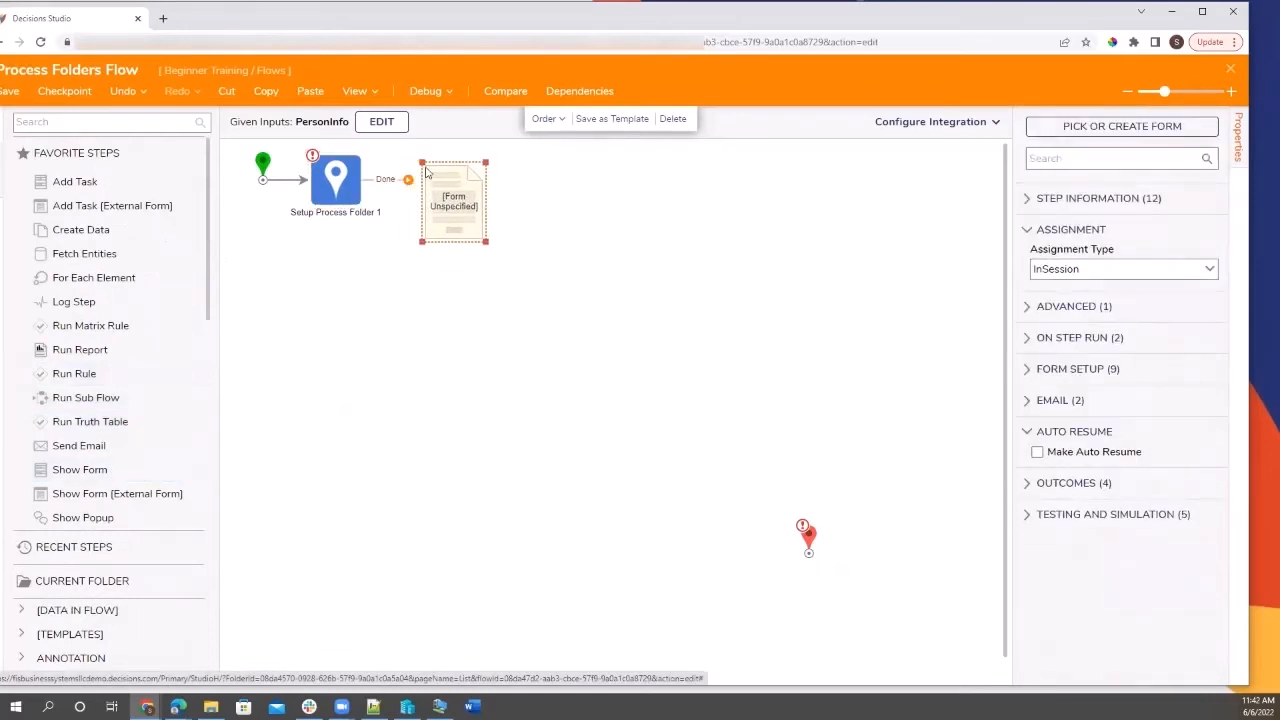
{"action": "left_click_drag", "start_coordinate": [428, 194], "coordinate": [423, 186]}
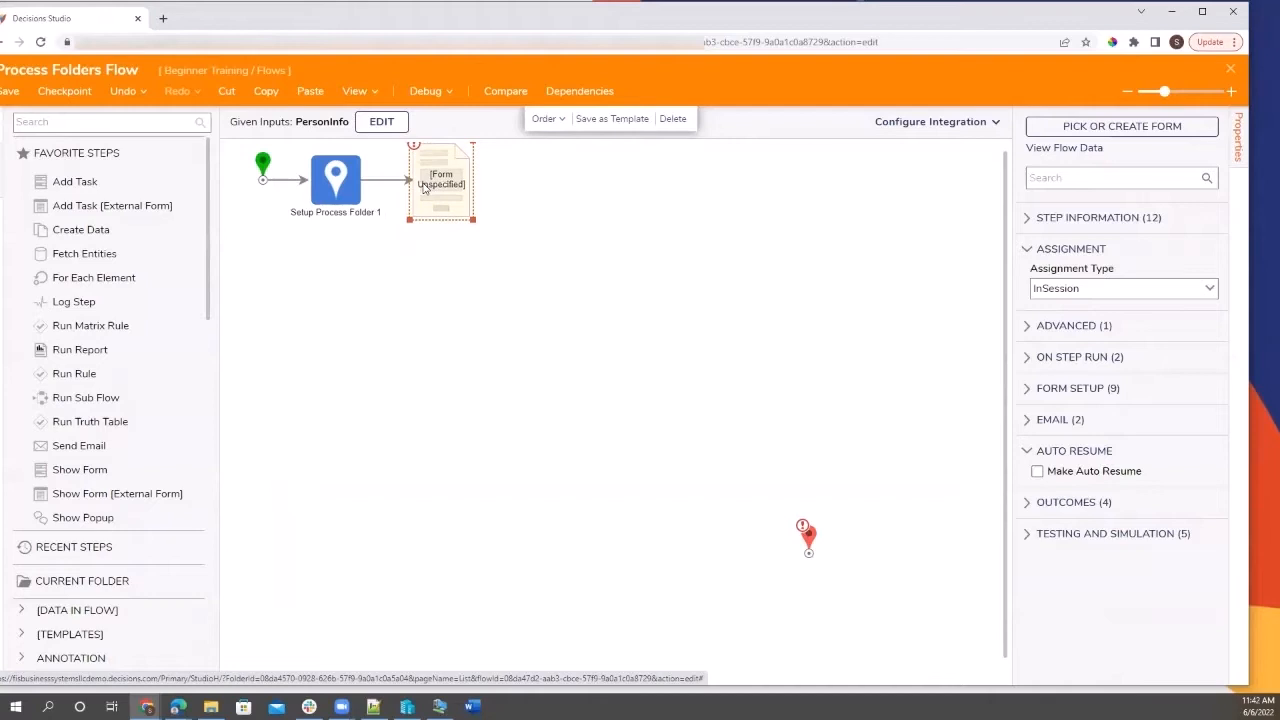
Pick the existing Person Info form from the Recent list for the form step.
{"action": "left_click", "coordinate": [1093, 126]}
{"action": "left_click", "coordinate": [769, 457]}
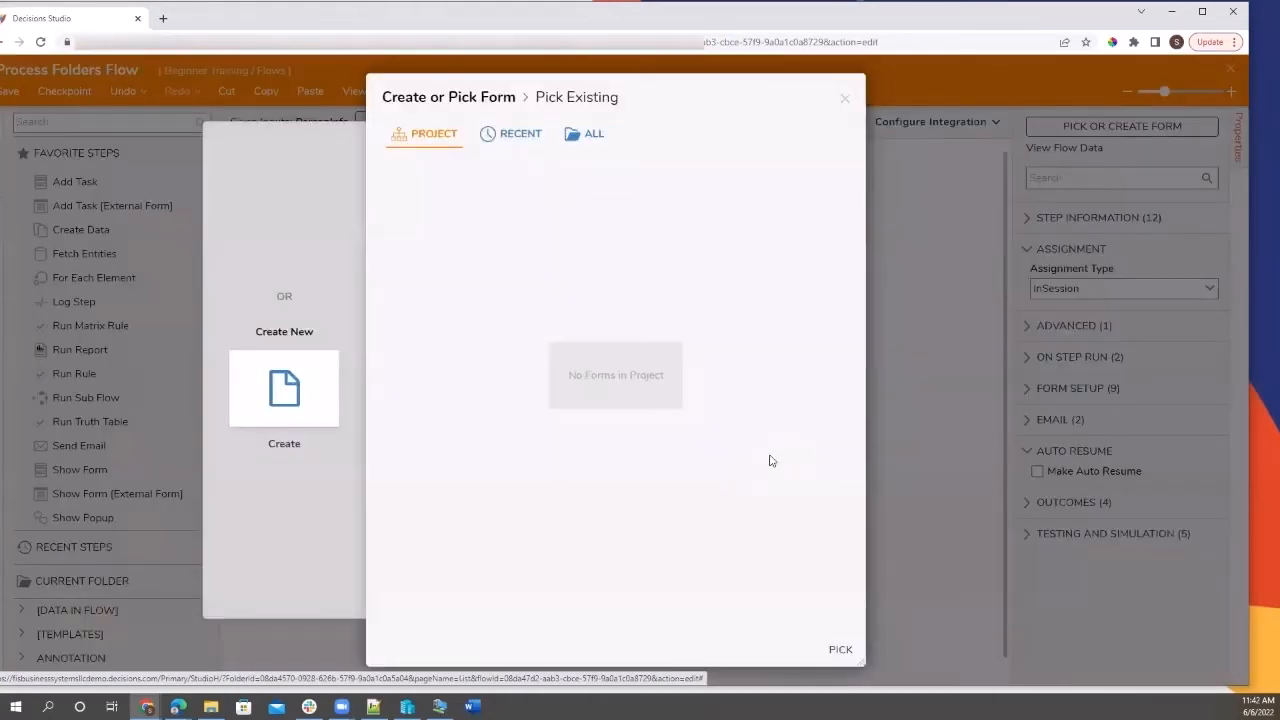
{"action": "left_click", "coordinate": [497, 134]}
{"action": "left_click", "coordinate": [451, 237]}
{"action": "left_click", "coordinate": [838, 650]}
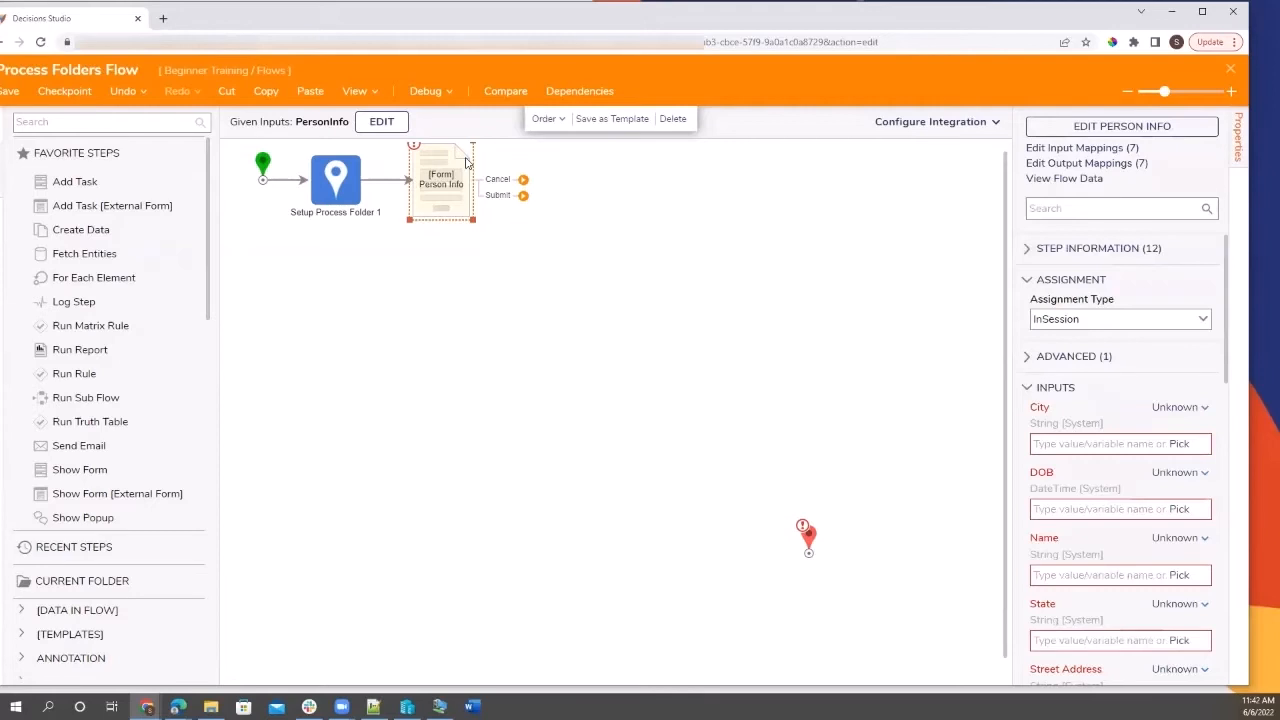
Set the City, DOB, Name and State form inputs to Ignore.
{"action": "scroll", "coordinate": [1108, 513], "scroll_direction": "down", "scroll_amount": 4}
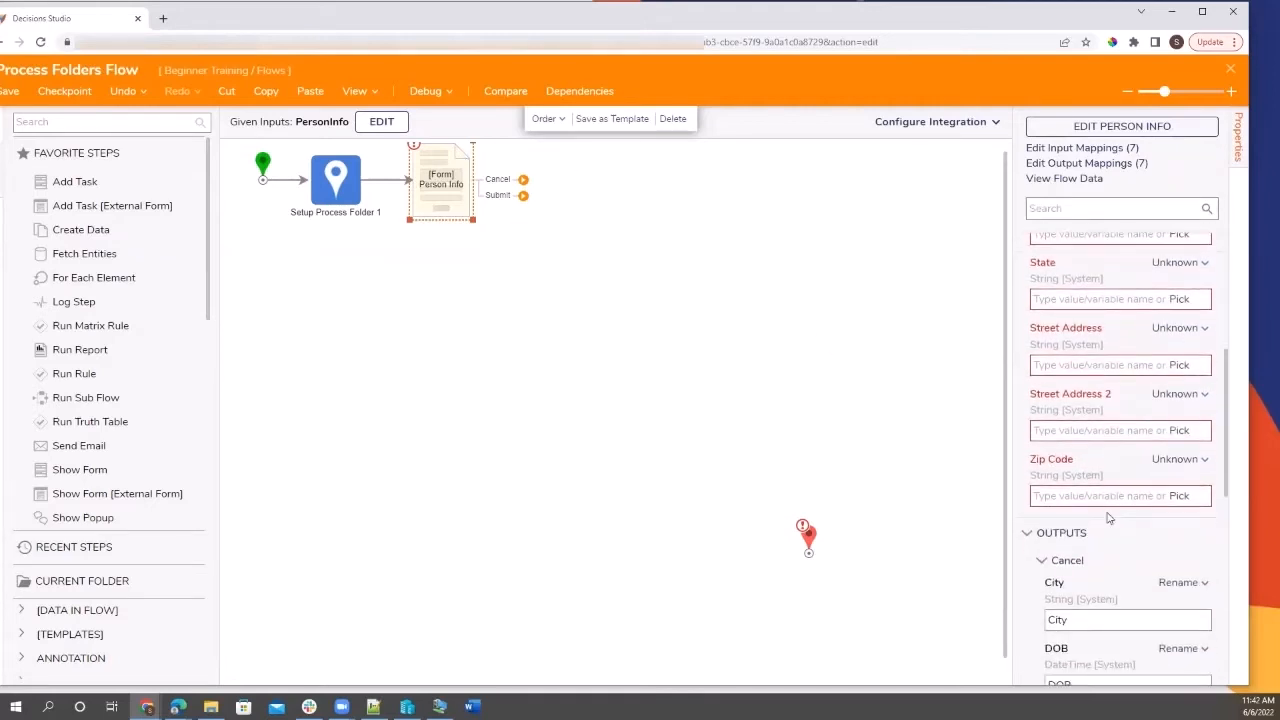
{"action": "scroll", "coordinate": [1108, 515], "scroll_direction": "up", "scroll_amount": 4}
{"action": "scroll", "coordinate": [1108, 518], "scroll_direction": "up", "scroll_amount": 2}
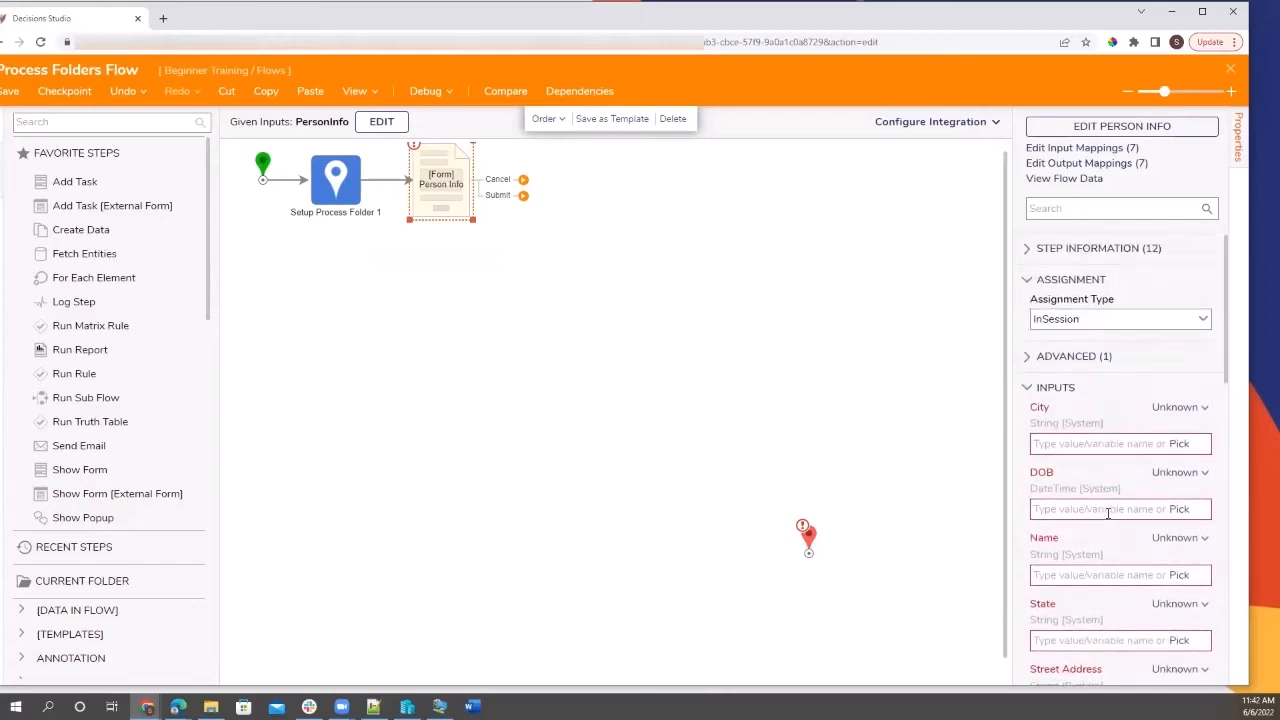
{"action": "left_click", "coordinate": [1204, 407]}
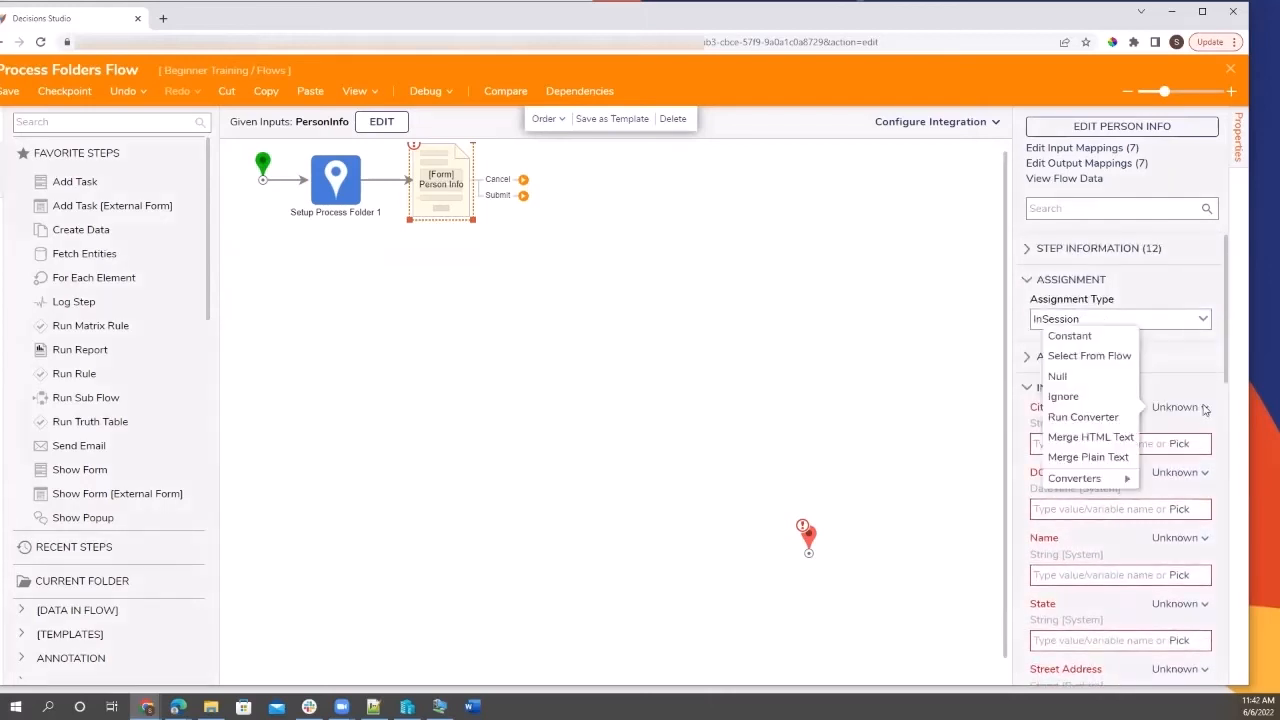
{"action": "left_click", "coordinate": [1075, 397]}
{"action": "left_click", "coordinate": [1192, 451]}
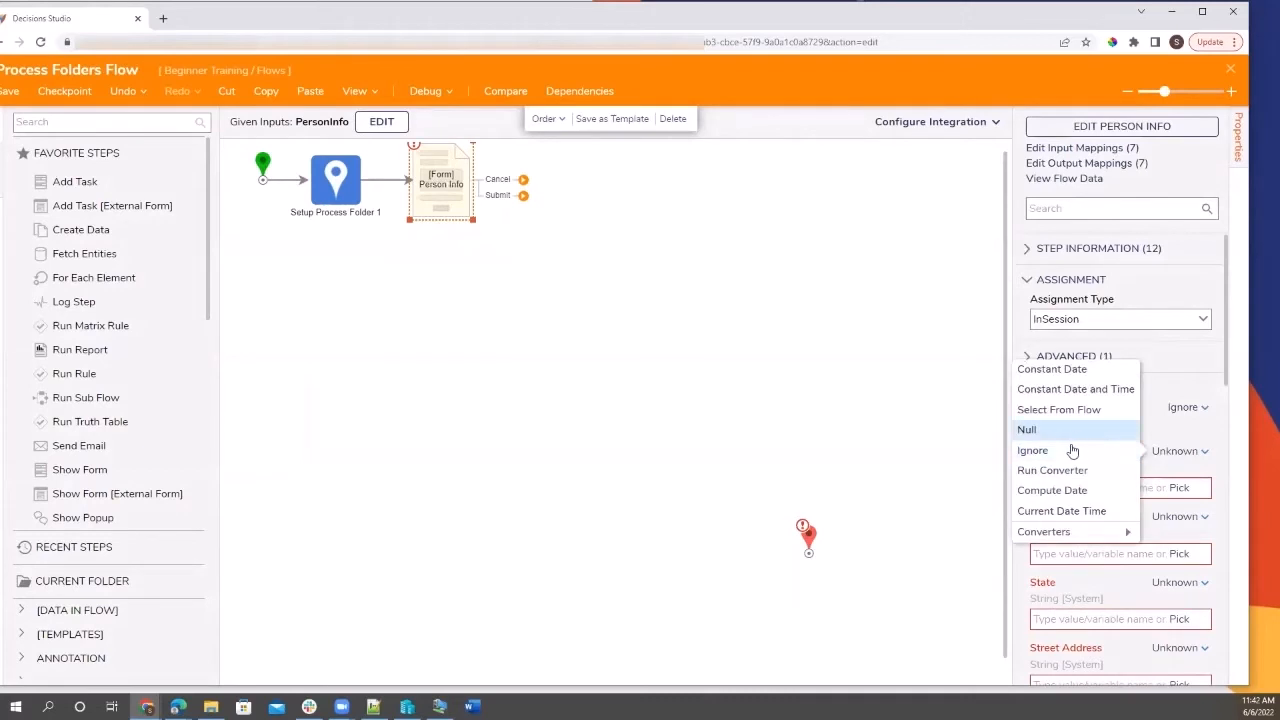
{"action": "left_click", "coordinate": [1073, 450]}
{"action": "left_click", "coordinate": [1157, 505]}
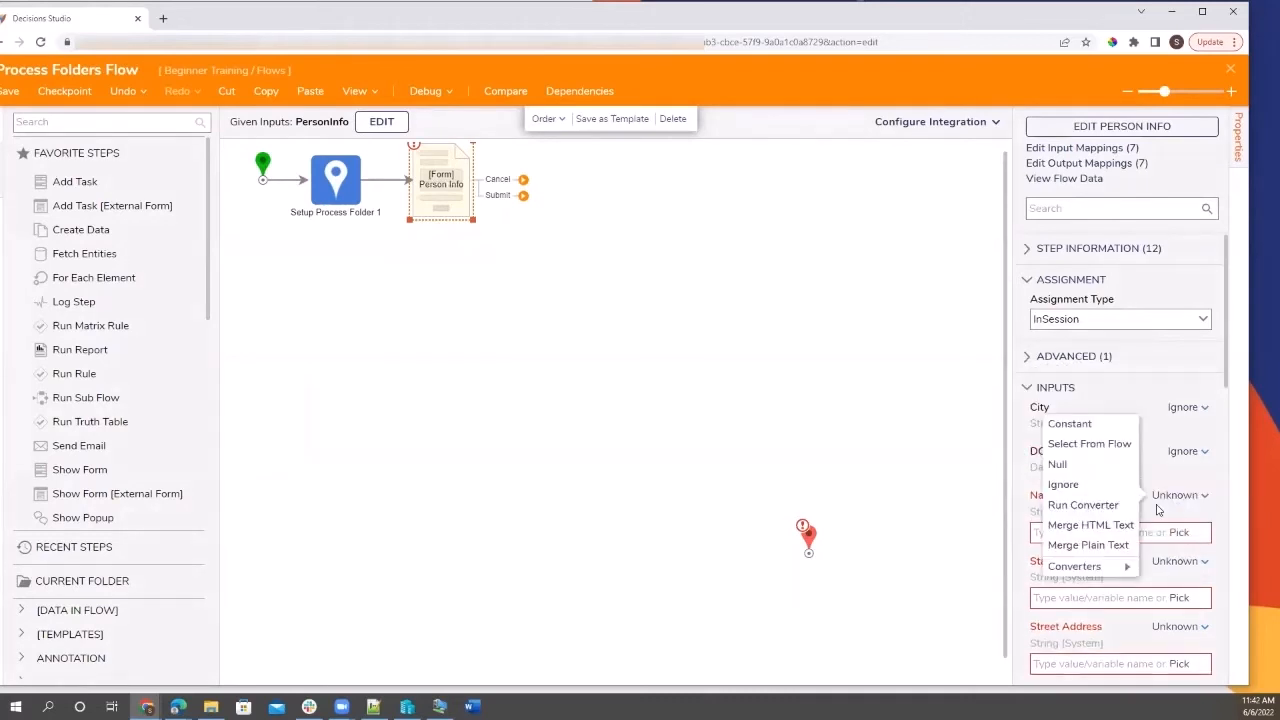
{"action": "left_click", "coordinate": [1063, 484]}
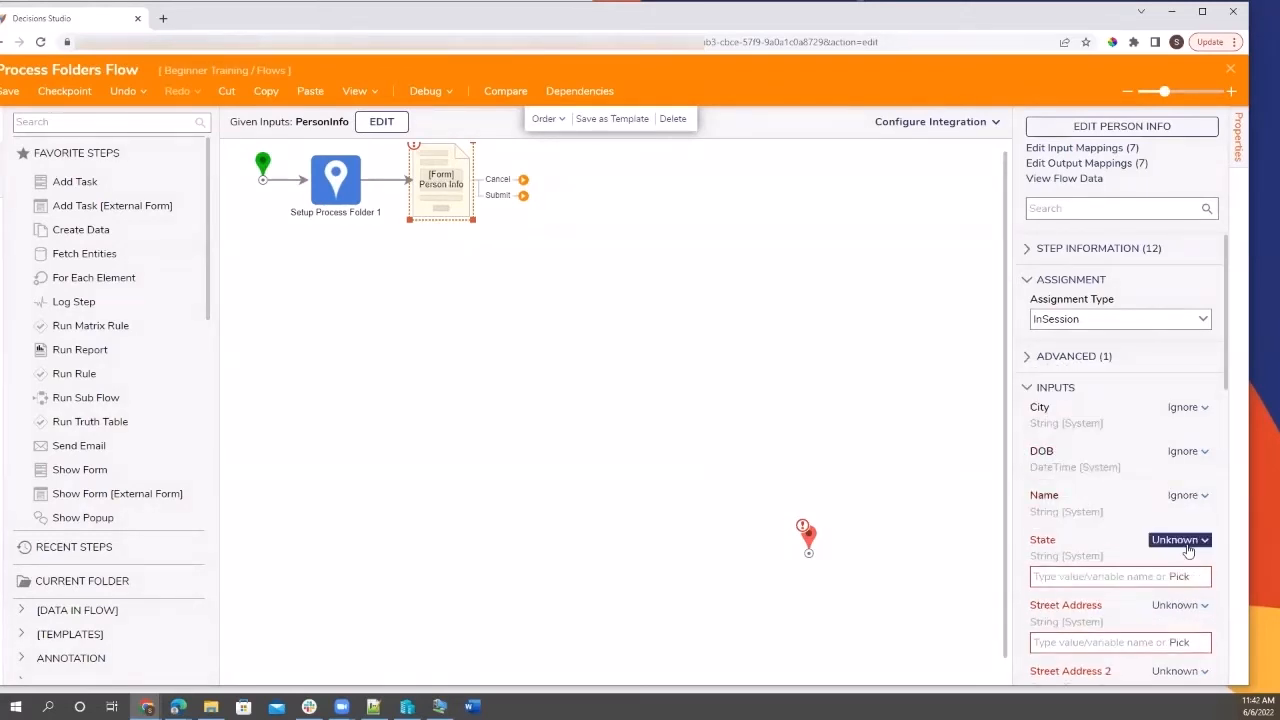
{"action": "left_click", "coordinate": [1190, 540]}
{"action": "left_click", "coordinate": [1115, 532]}
Set the Street Address, Street Address 2 and Zip Code form inputs to Ignore.
{"action": "left_click", "coordinate": [1180, 583]}
{"action": "left_click", "coordinate": [1100, 573]}
{"action": "left_click", "coordinate": [1205, 630]}
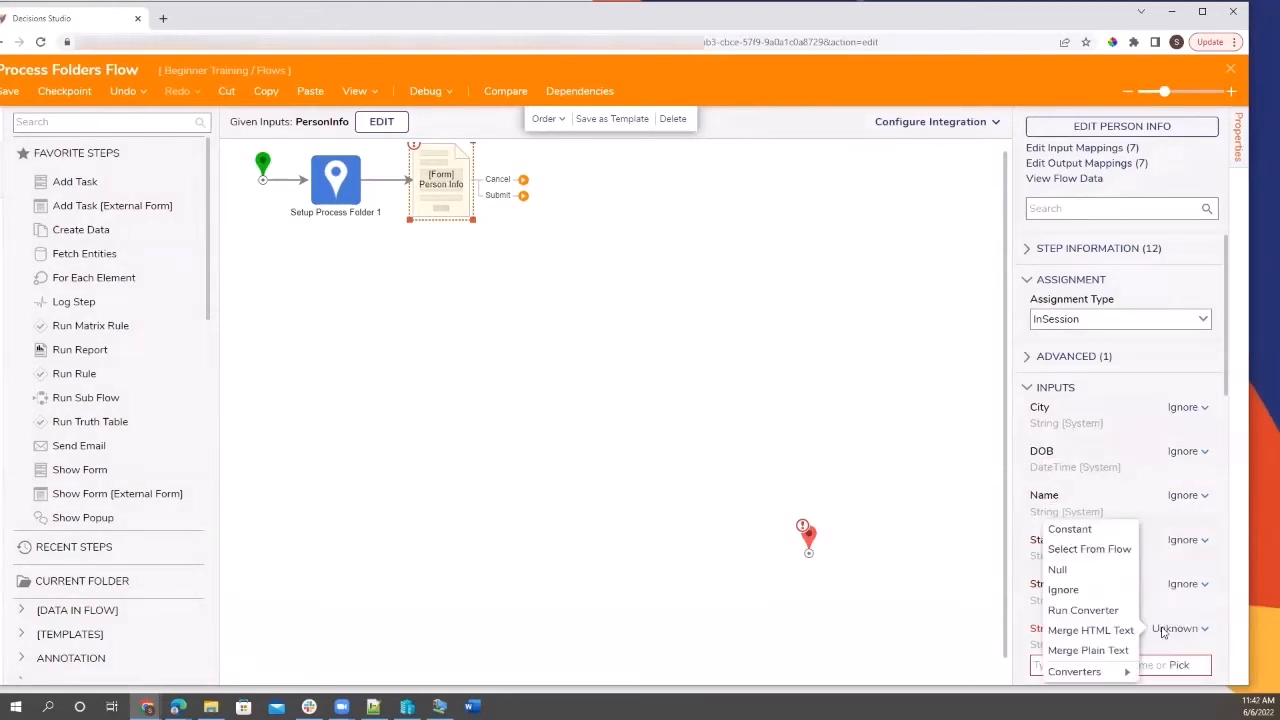
{"action": "left_click", "coordinate": [1066, 589]}
{"action": "left_click", "coordinate": [1183, 672]}
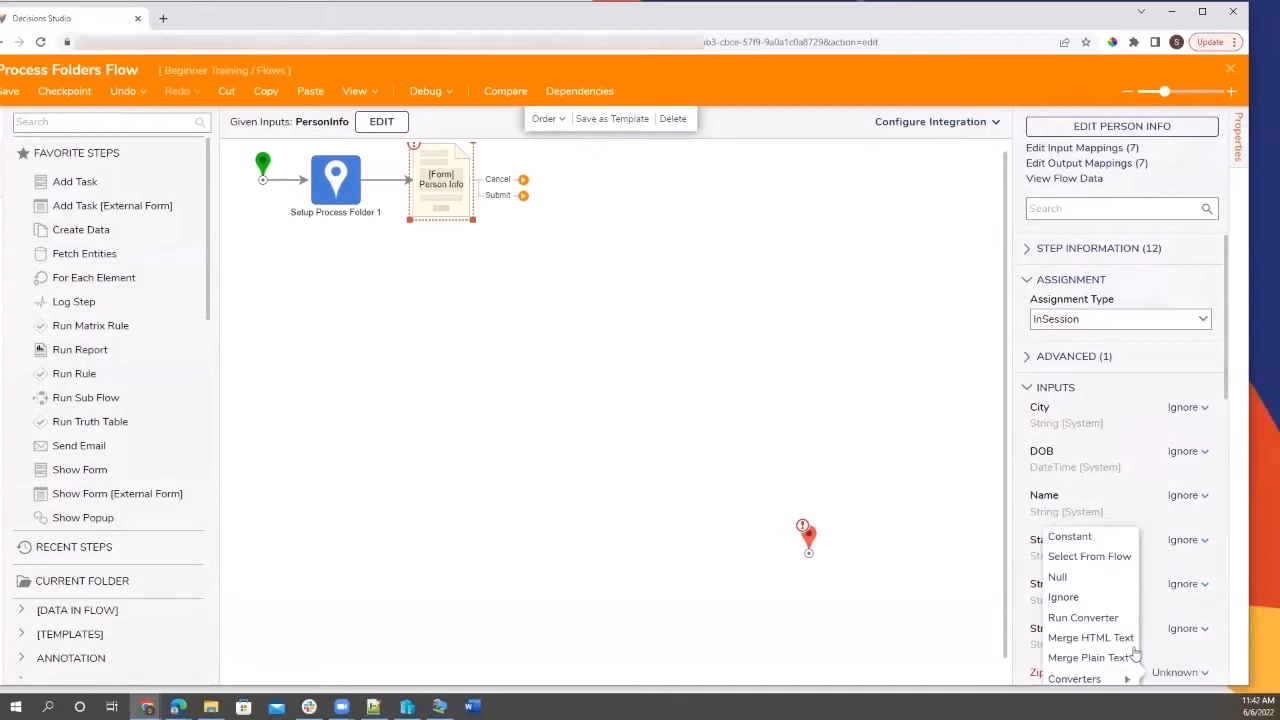
{"action": "left_click", "coordinate": [1098, 594]}
{"action": "scroll", "coordinate": [1100, 600], "scroll_direction": "down", "scroll_amount": 2}
{"action": "scroll", "coordinate": [1160, 460], "scroll_direction": "down", "scroll_amount": 4}
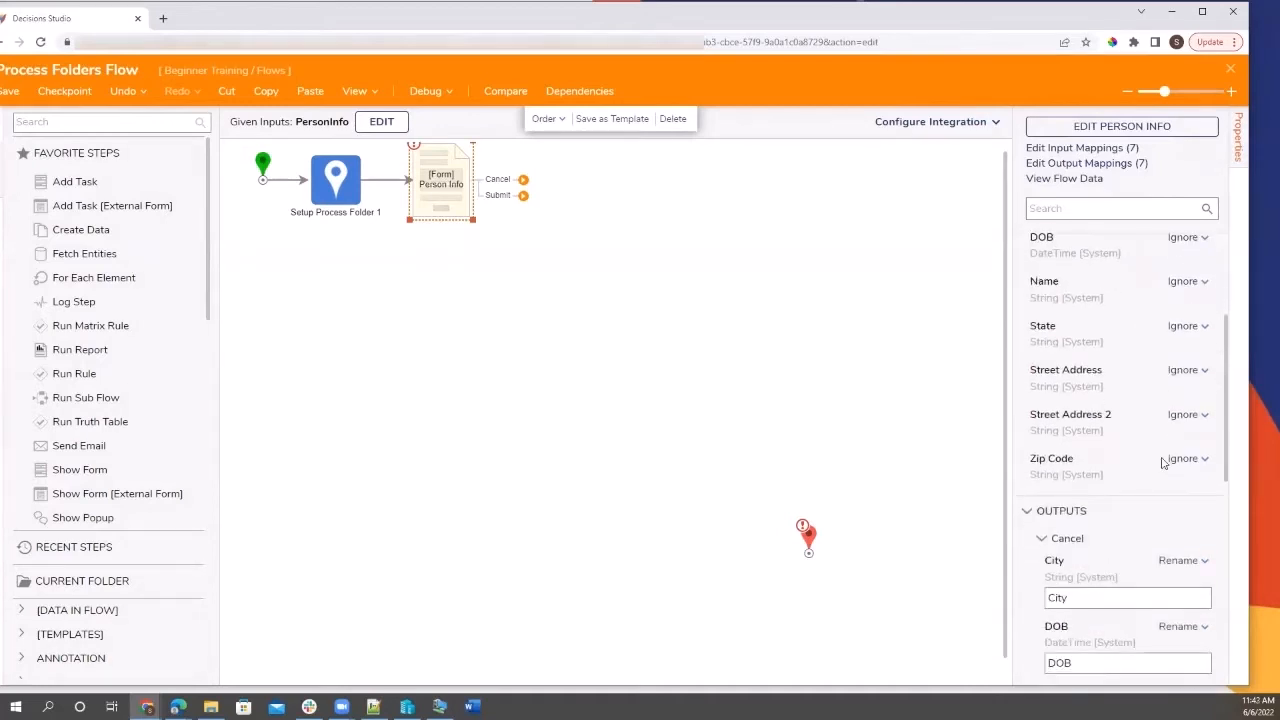
{"action": "scroll", "coordinate": [1177, 337], "scroll_direction": "down", "scroll_amount": 3}
{"action": "scroll", "coordinate": [1177, 337], "scroll_direction": "up", "scroll_amount": 10}
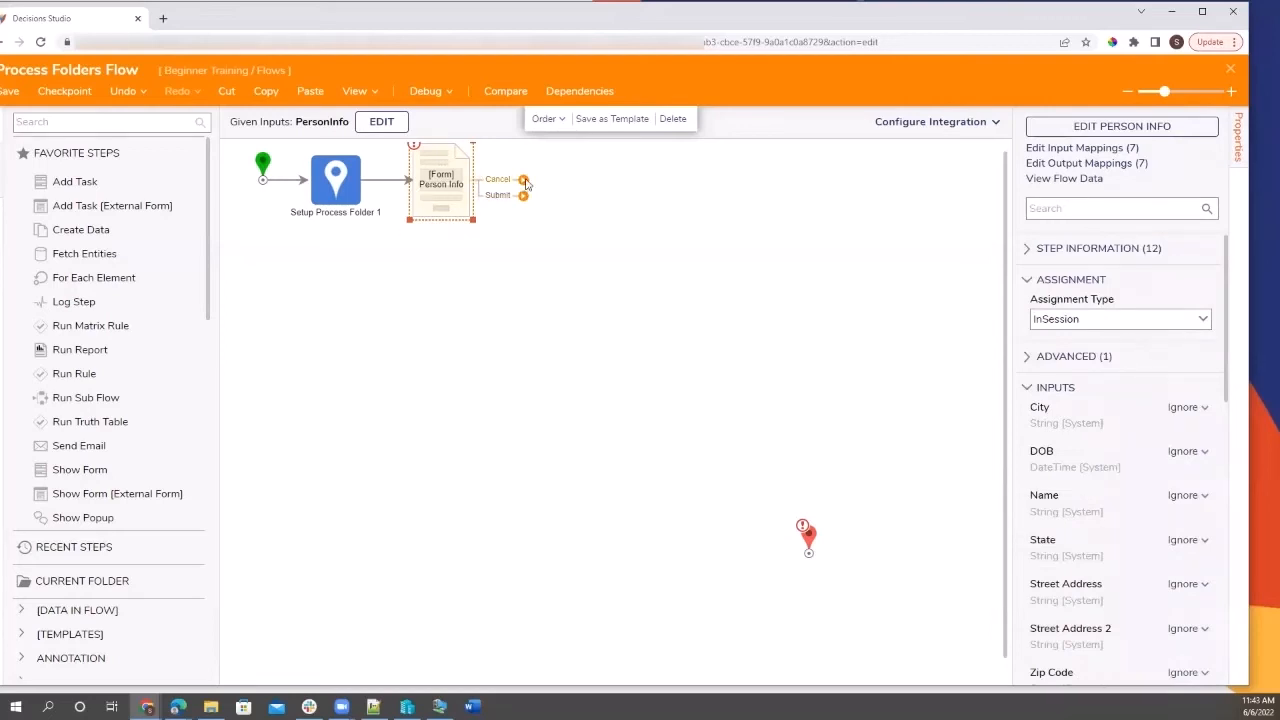
Connect the form's Cancel outcome to the End step and add a Run Rule step after Submit.
{"action": "left_click_drag", "start_coordinate": [521, 181], "coordinate": [793, 553]}
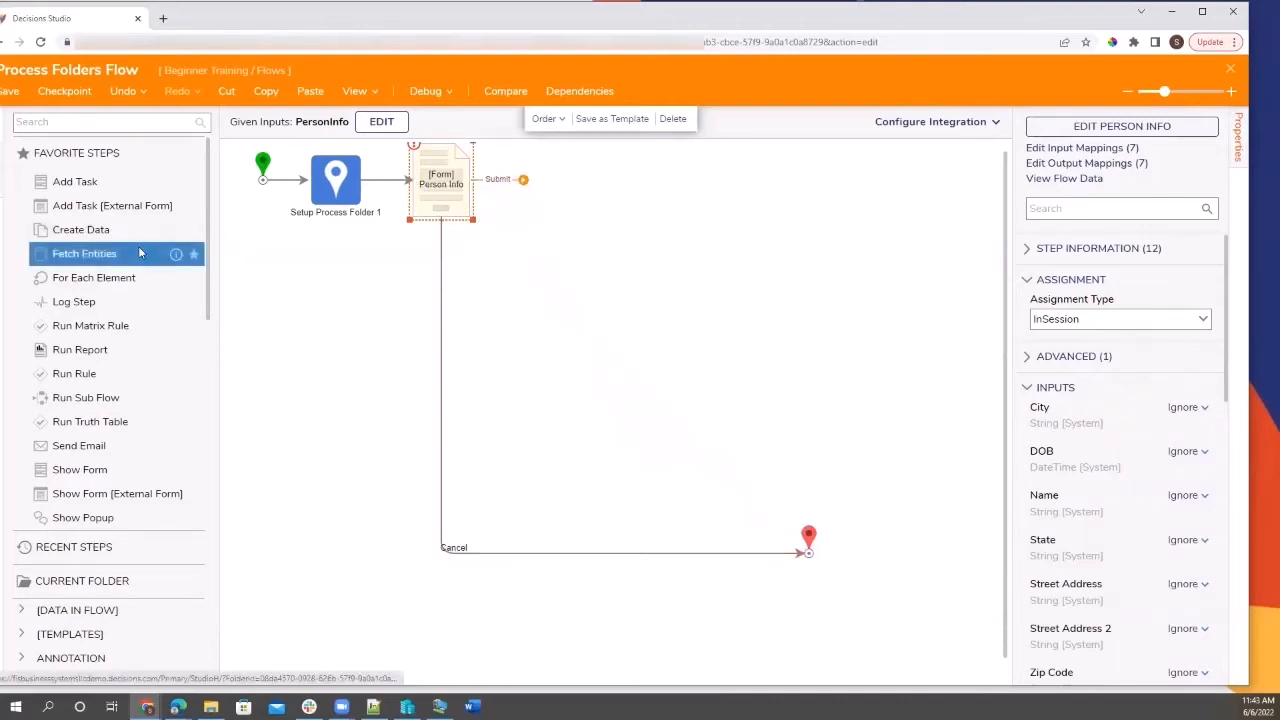
{"action": "left_click_drag", "start_coordinate": [66, 382], "coordinate": [568, 190]}
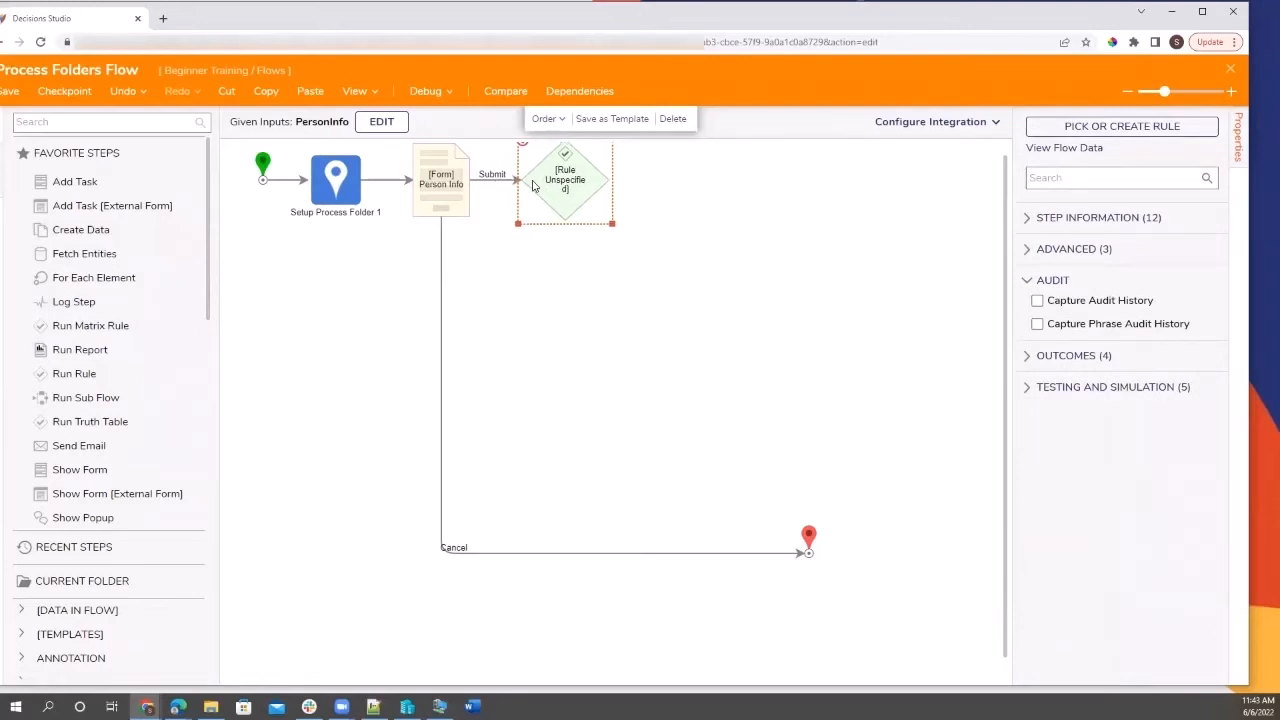
Pick the existing Check State rule from Recent for the new rule step.
{"action": "left_click", "coordinate": [1100, 131]}
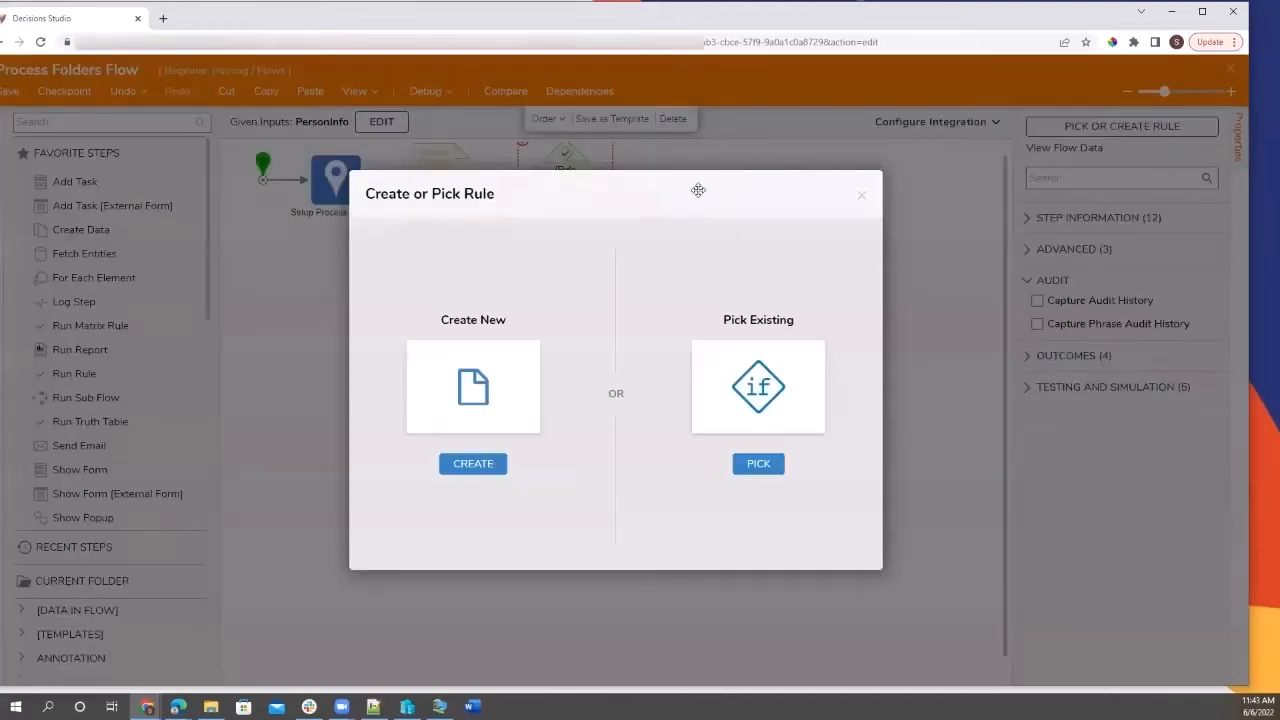
{"action": "left_click", "coordinate": [762, 462]}
{"action": "left_click", "coordinate": [517, 135]}
{"action": "left_click", "coordinate": [443, 243]}
{"action": "left_click", "coordinate": [840, 650]}
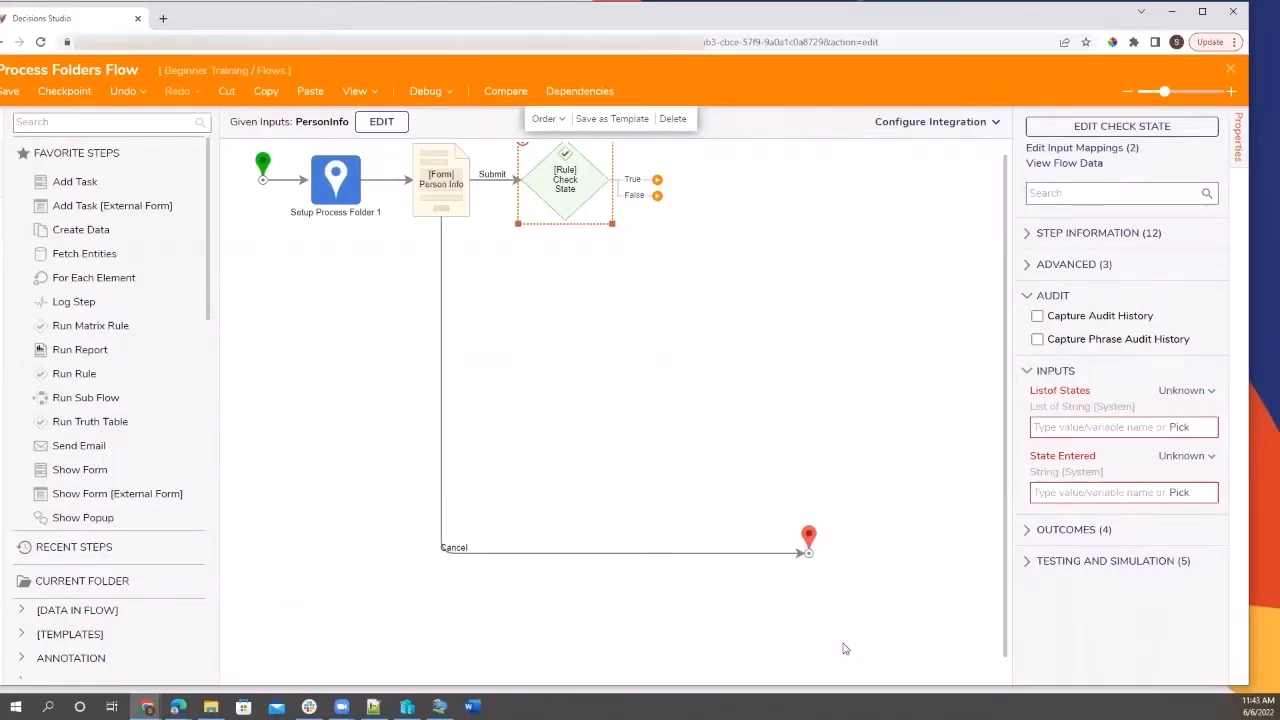
Look at the State Entered data choices without picking anything, then select the Person Info form step.
{"action": "left_click", "coordinate": [1178, 493]}
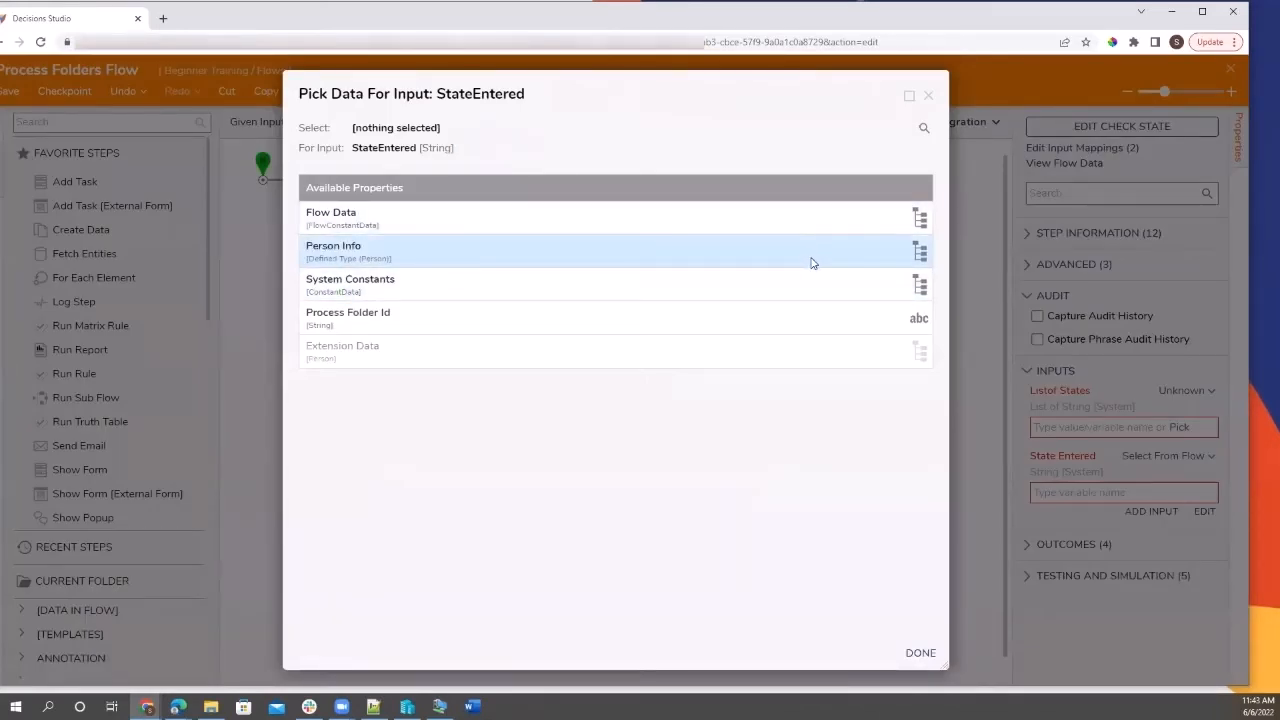
{"action": "left_click", "coordinate": [929, 96]}
{"action": "left_click", "coordinate": [455, 200]}
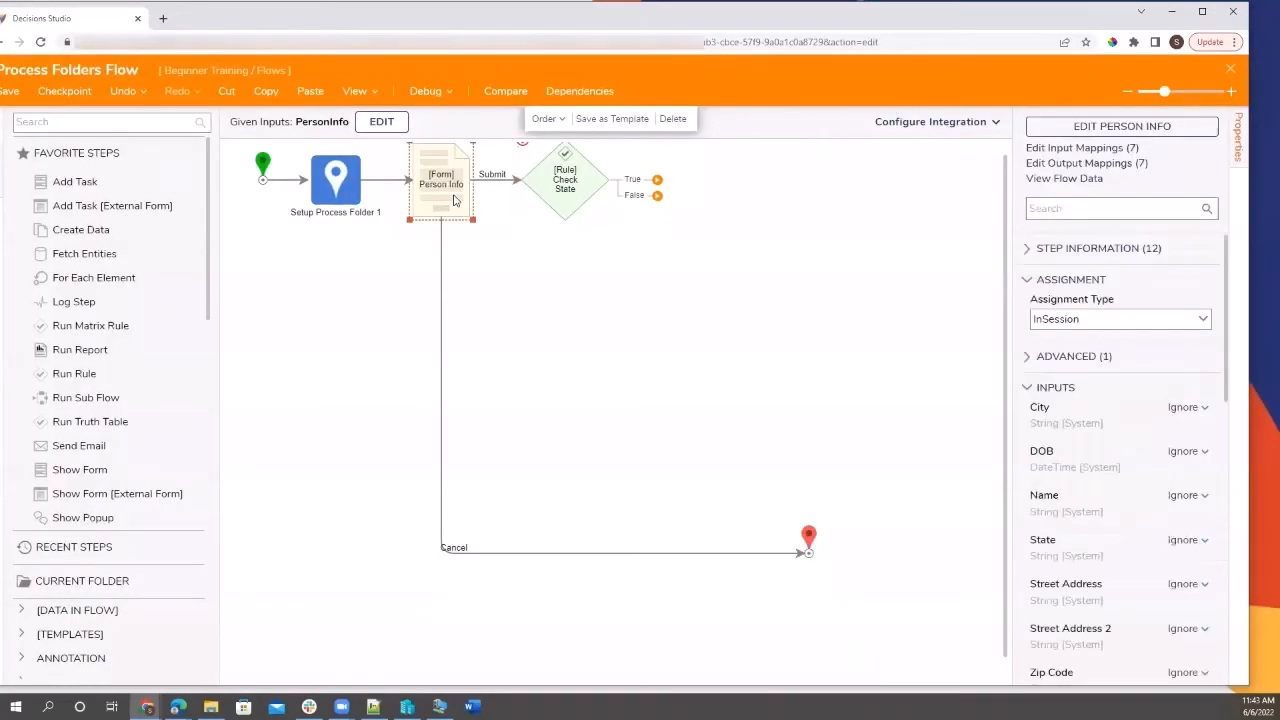
{"action": "scroll", "coordinate": [1116, 580], "scroll_direction": "down", "scroll_amount": 5}
{"action": "scroll", "coordinate": [1116, 580], "scroll_direction": "up", "scroll_amount": 2}
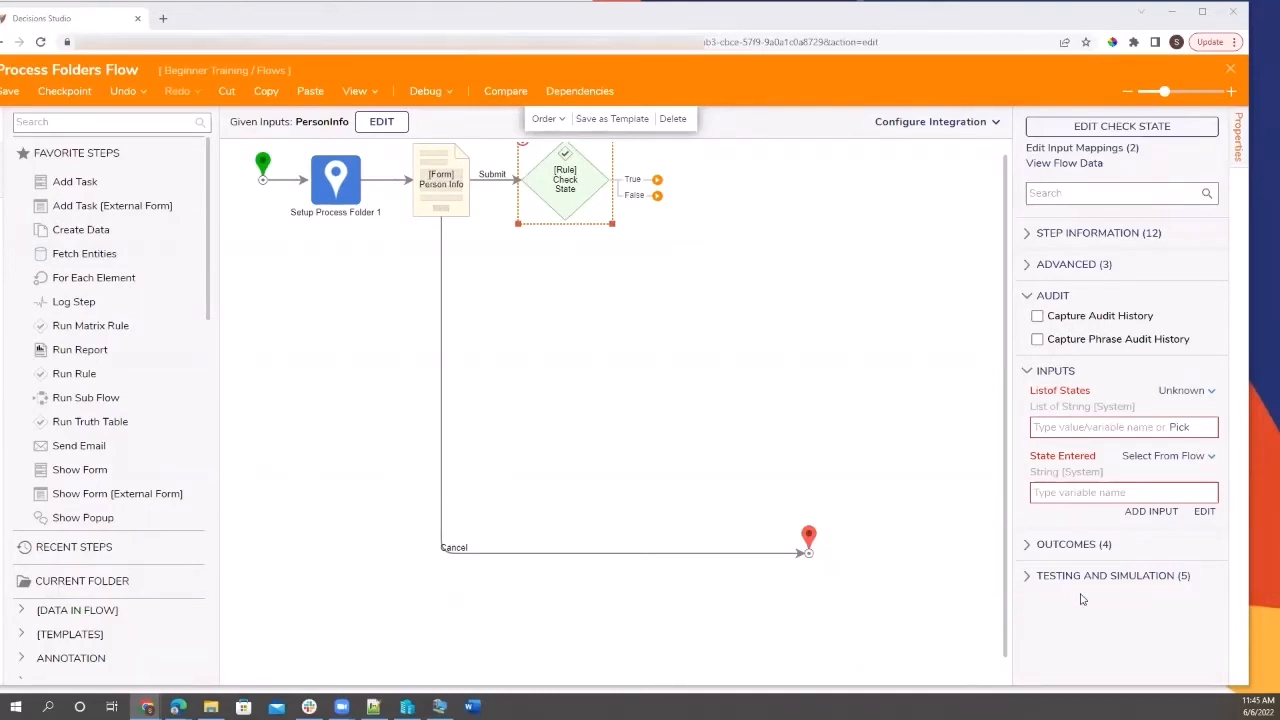
Map Check State's State Entered input to the form's State value.
{"action": "left_click", "coordinate": [1200, 512]}
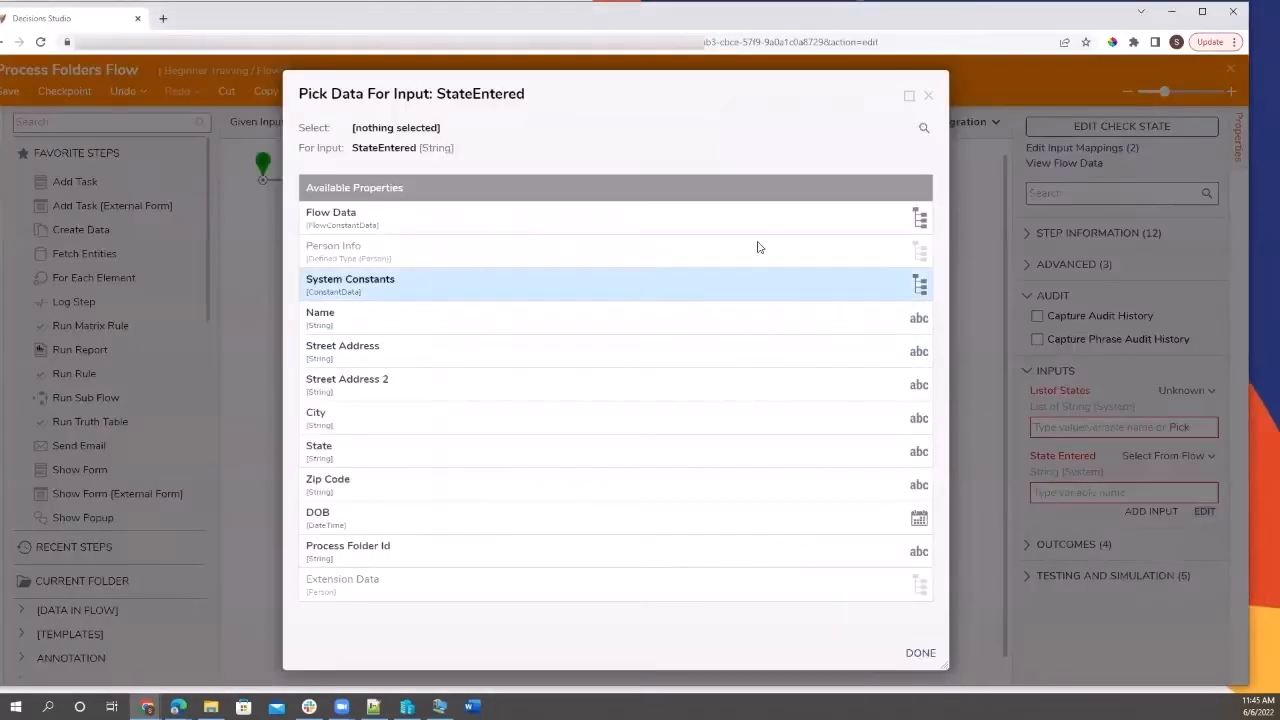
{"action": "left_click", "coordinate": [612, 448]}
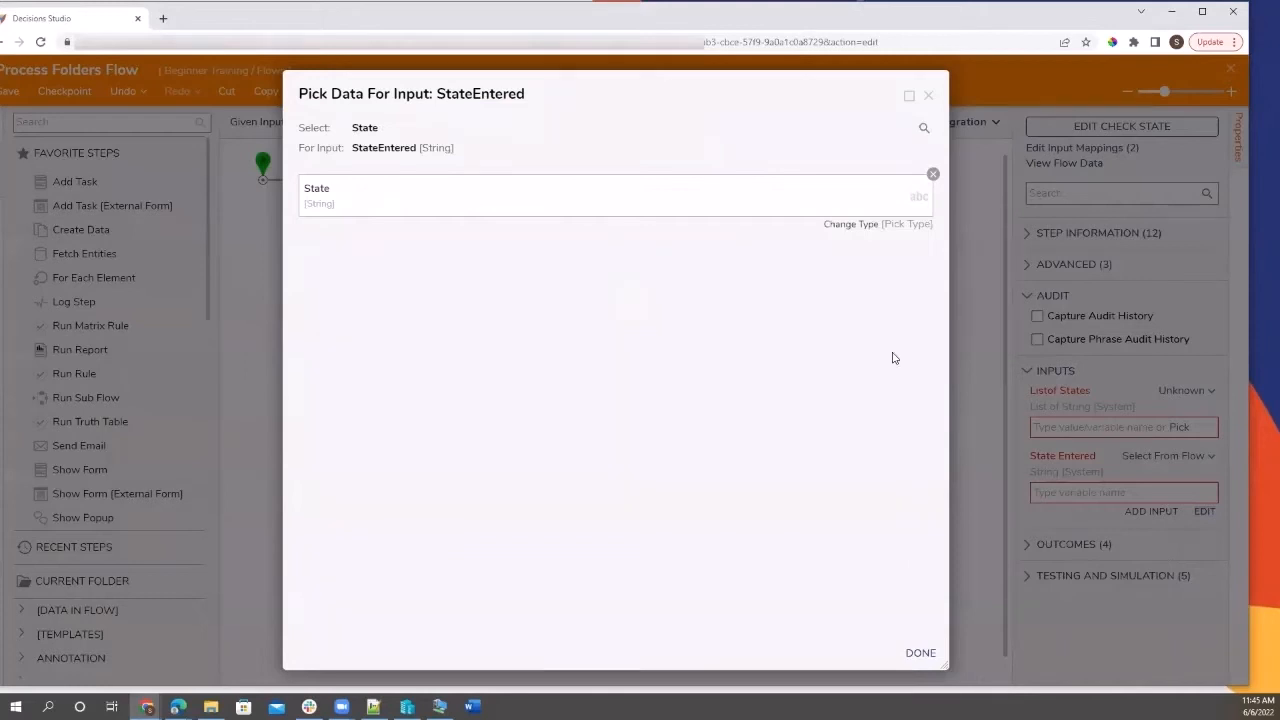
{"action": "left_click", "coordinate": [920, 652]}
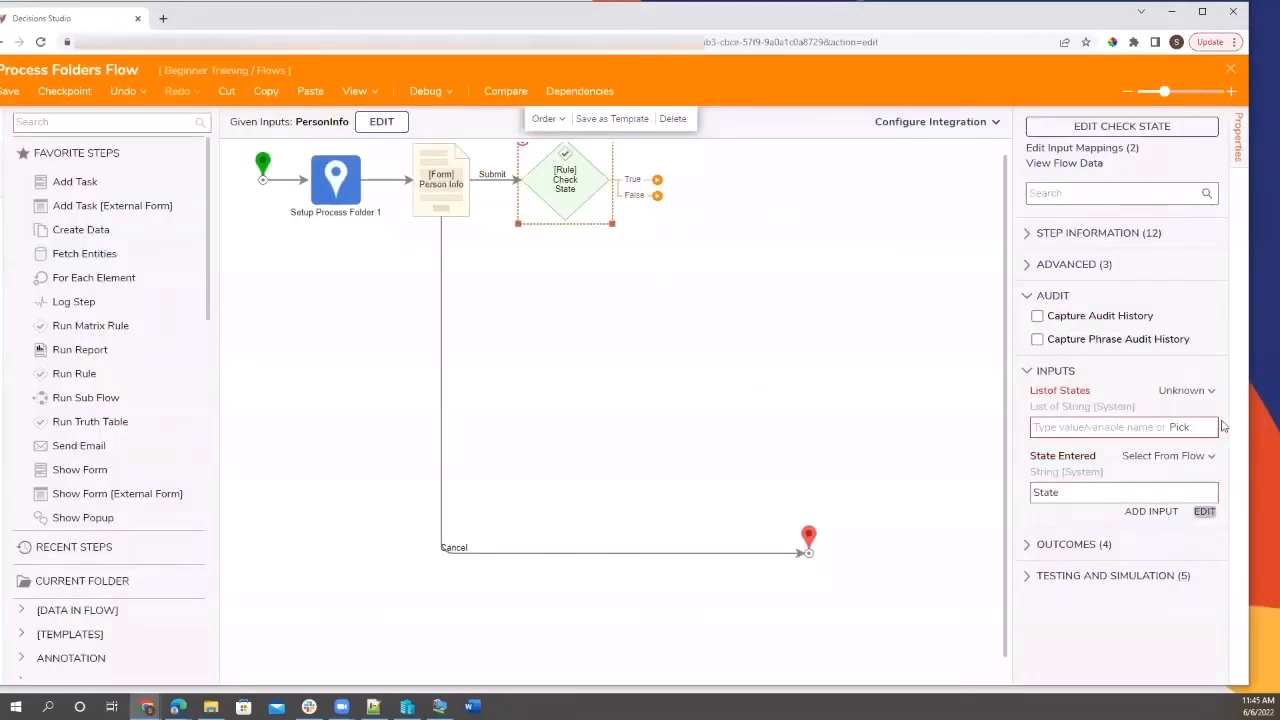
Make Listof States a constant: Virginia, Maryland, Tennessee, Texas on separate lines.
{"action": "left_click", "coordinate": [1181, 391]}
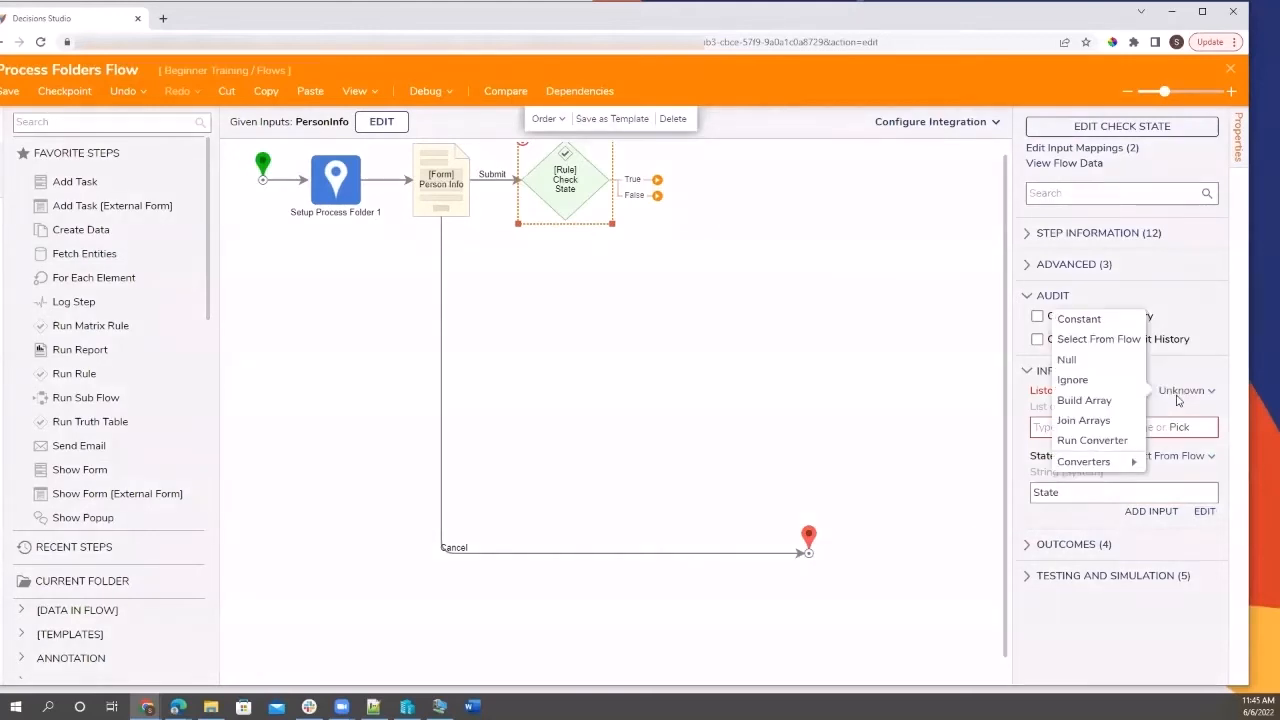
{"action": "left_click", "coordinate": [1095, 320]}
{"action": "left_click", "coordinate": [1072, 442]}
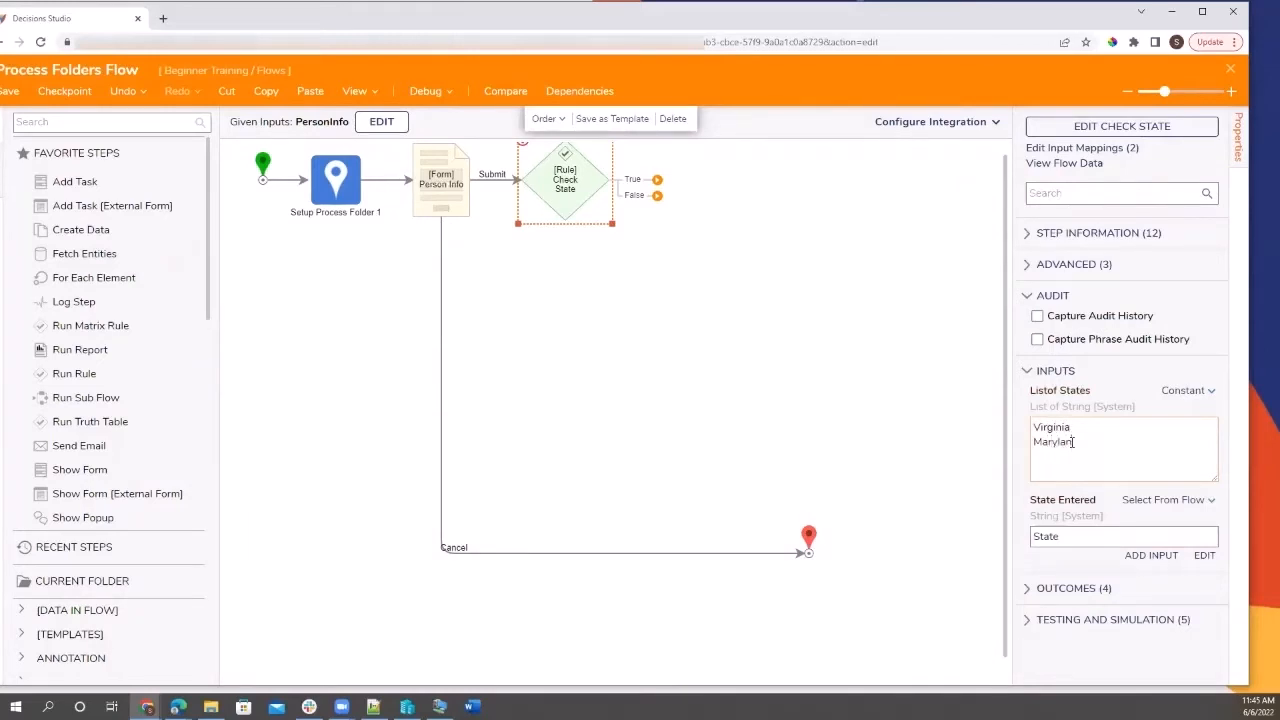
{"action": "key", "text": "BackSpace"}
{"action": "key", "text": "BackSpace"}
{"action": "type", "text": "nessee"}
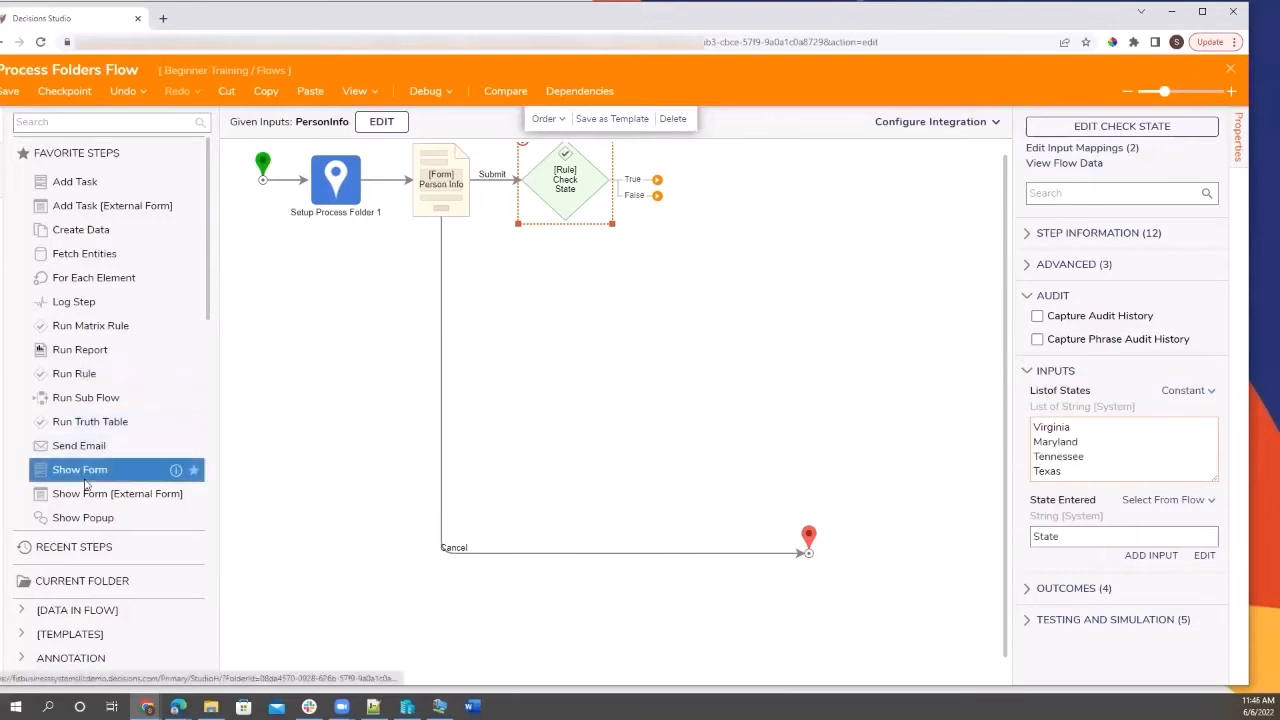
Add a Set State step and connect it to Check State's True outcome.
{"action": "left_click", "coordinate": [134, 122]}
{"action": "type", "text": "set state"}
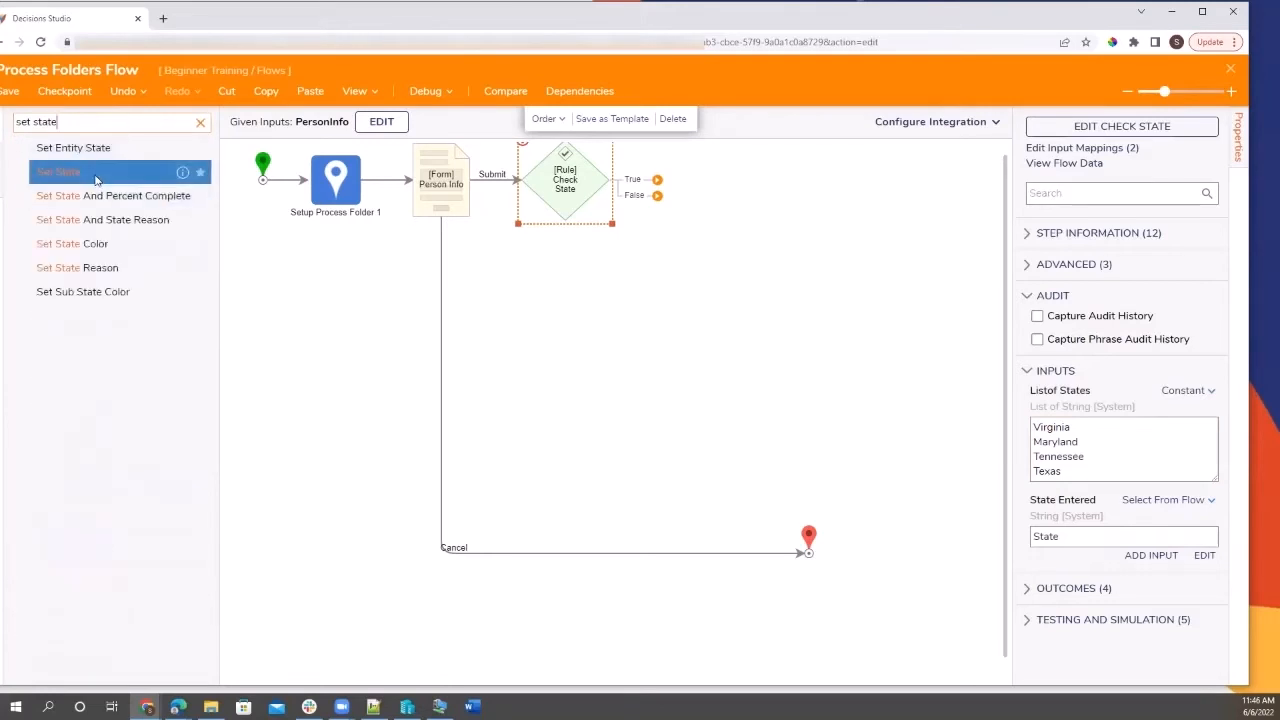
{"action": "left_click_drag", "start_coordinate": [96, 180], "coordinate": [710, 195]}
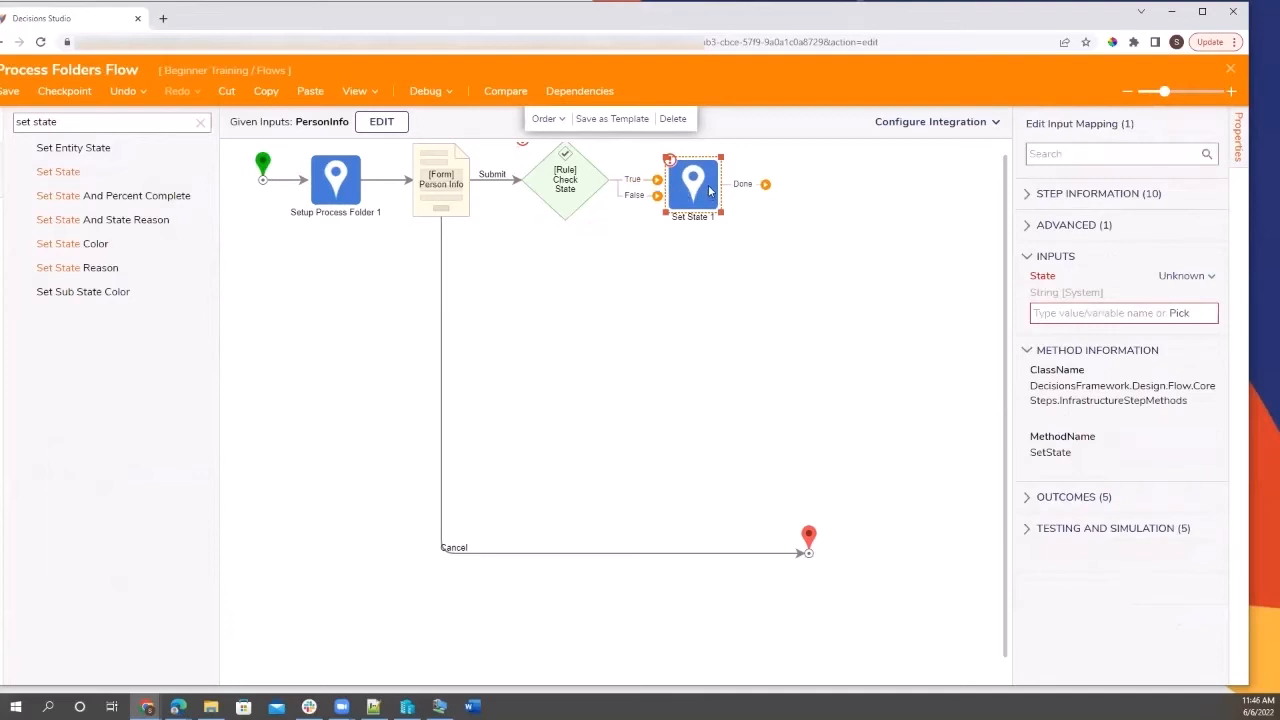
{"action": "left_click_drag", "start_coordinate": [662, 183], "coordinate": [690, 183]}
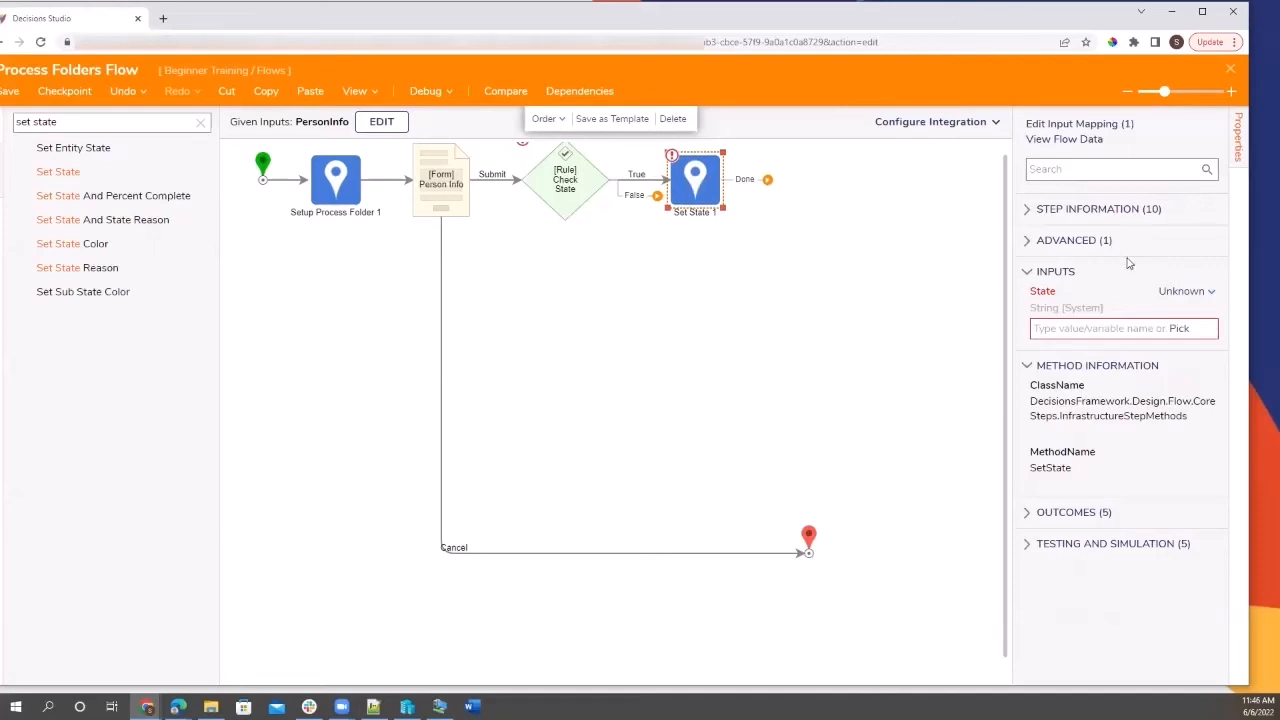
Set Set State 1's State value to Approved, then drag out the False connector.
{"action": "left_click", "coordinate": [1140, 328]}
{"action": "type", "text": "Approved"}
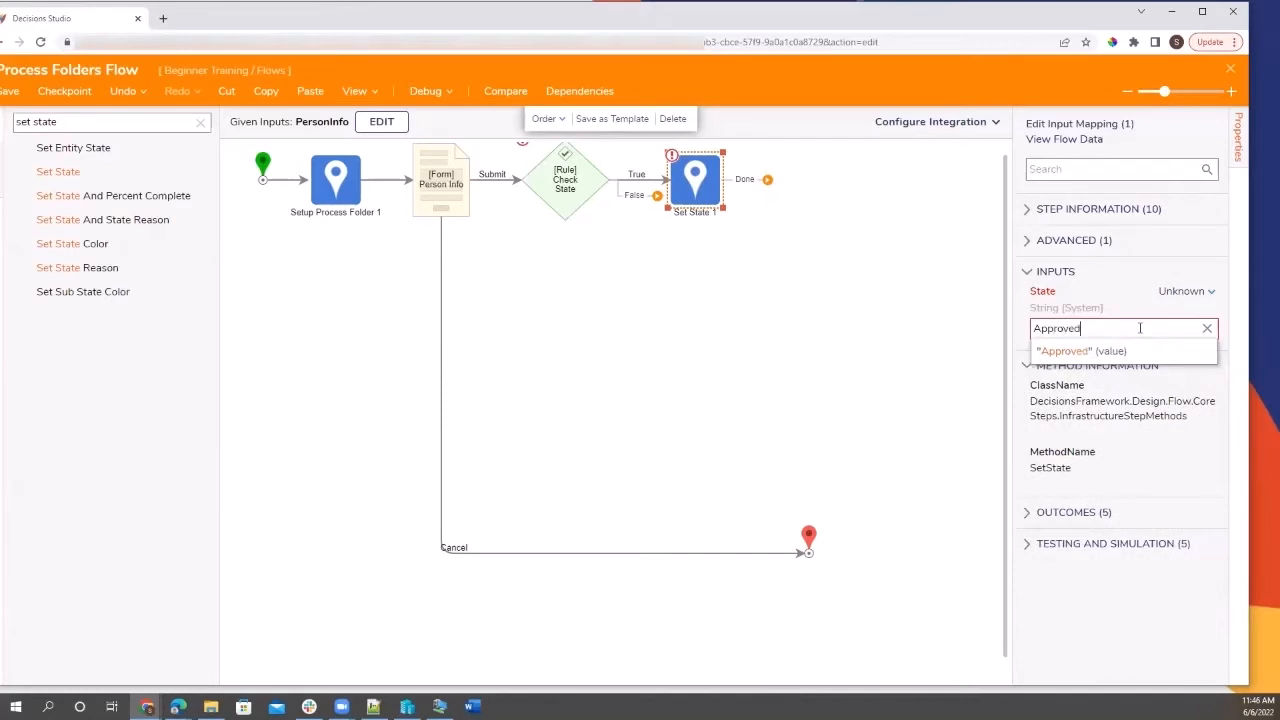
{"action": "left_click", "coordinate": [872, 370]}
{"action": "left_click_drag", "start_coordinate": [658, 197], "coordinate": [569, 300]}
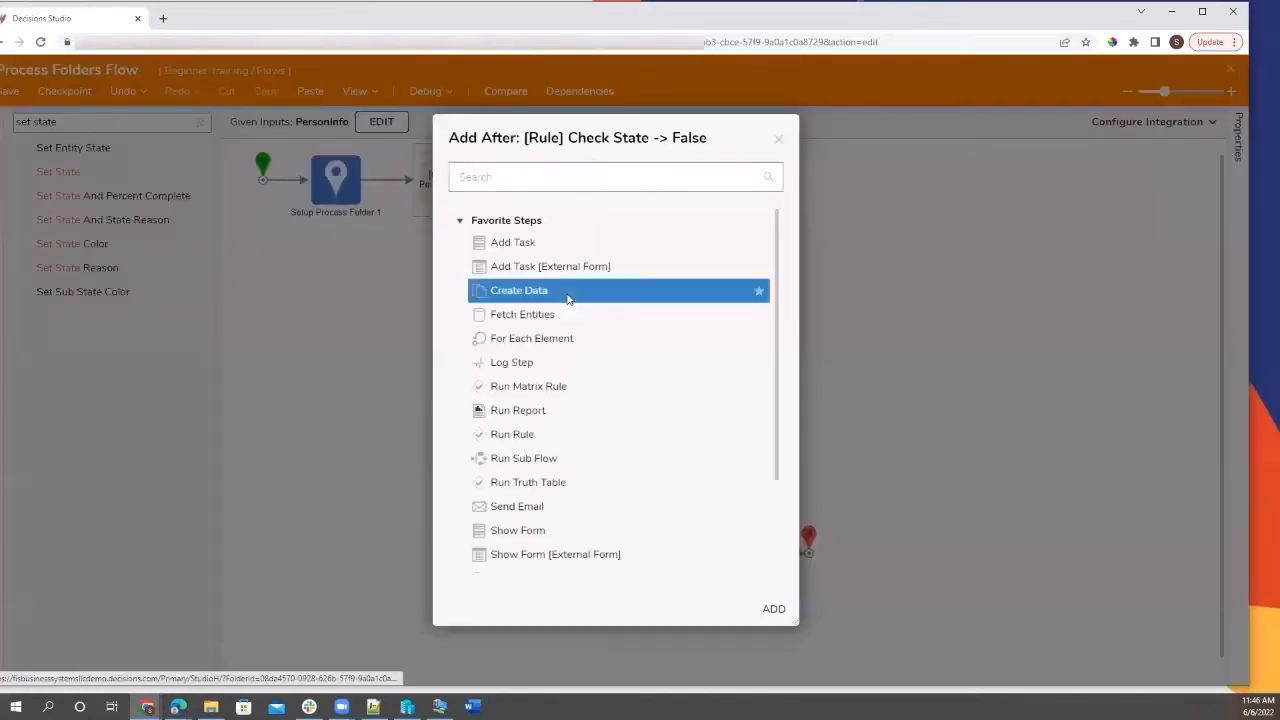
Search 'set state' for the False outcome and start naming the step Pending Approval.
{"action": "left_click", "coordinate": [543, 177]}
{"action": "type", "text": "se"}
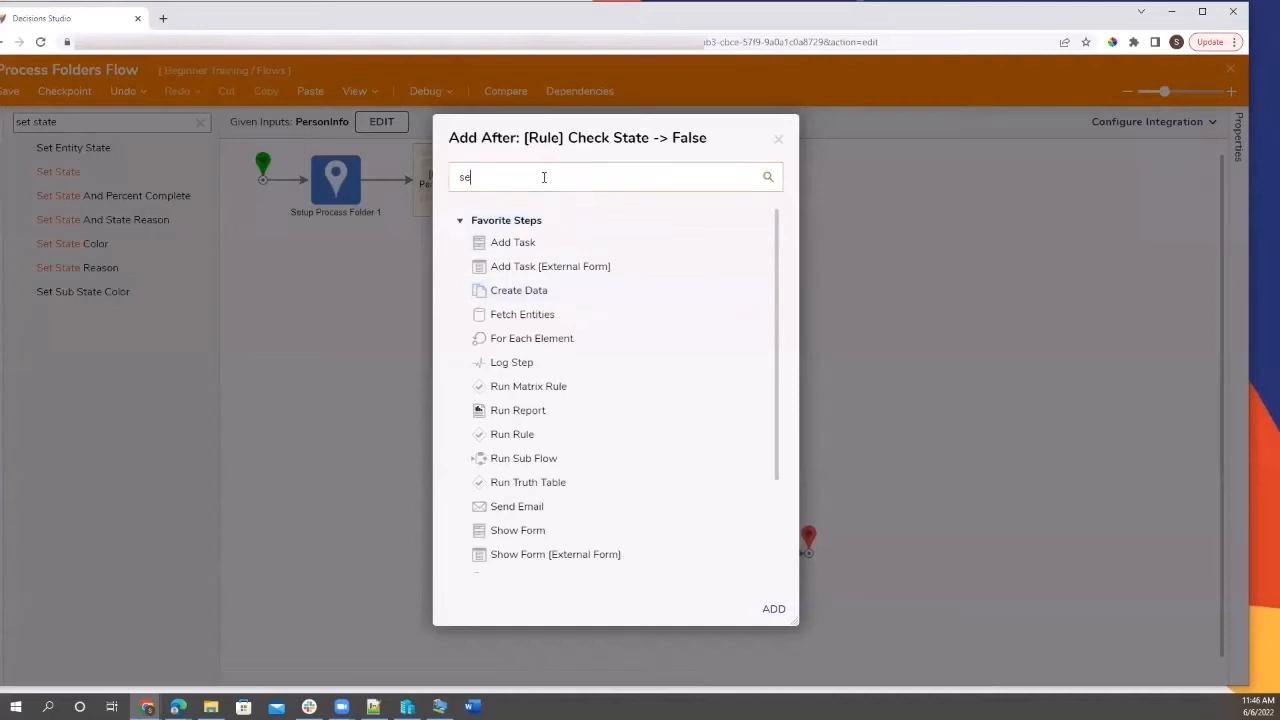
{"action": "type", "text": "t state"}
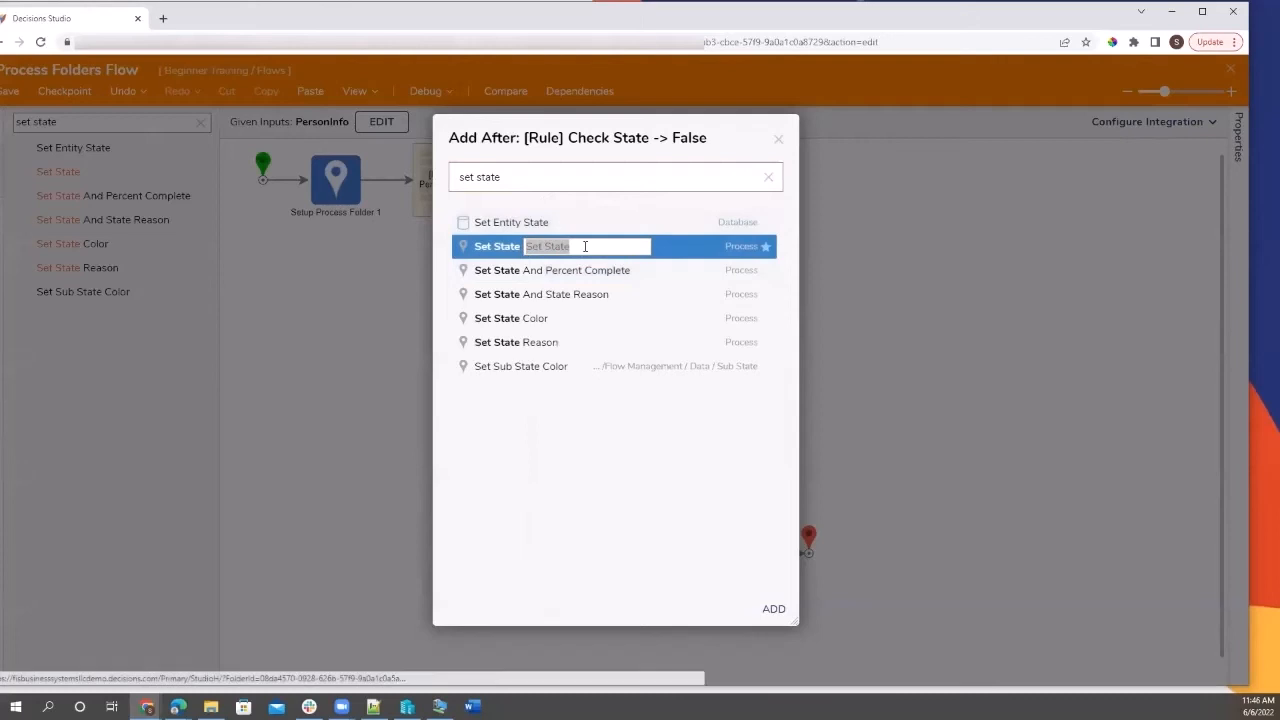
{"action": "type", "text": "p"}
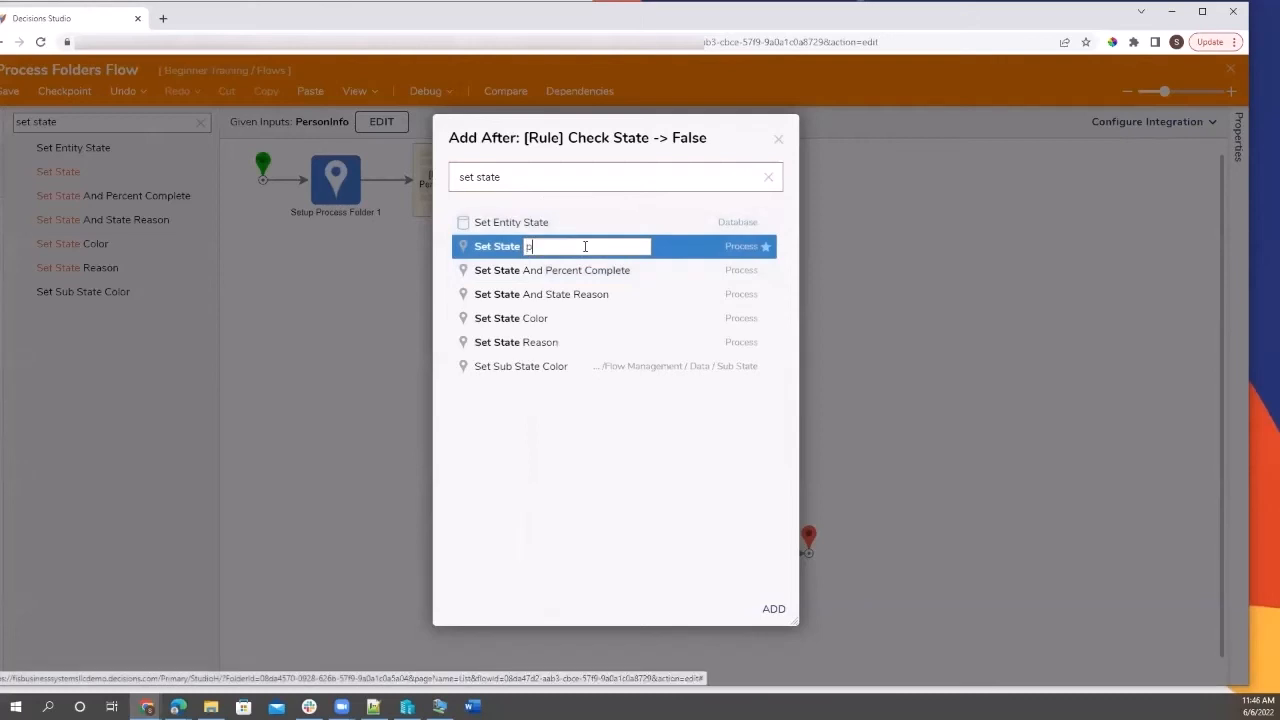
{"action": "type", "text": "endin"}
Add Pending Approval below Check State's False outcome and select the True-branch step to rename it Approved.
{"action": "left_click", "coordinate": [774, 609]}
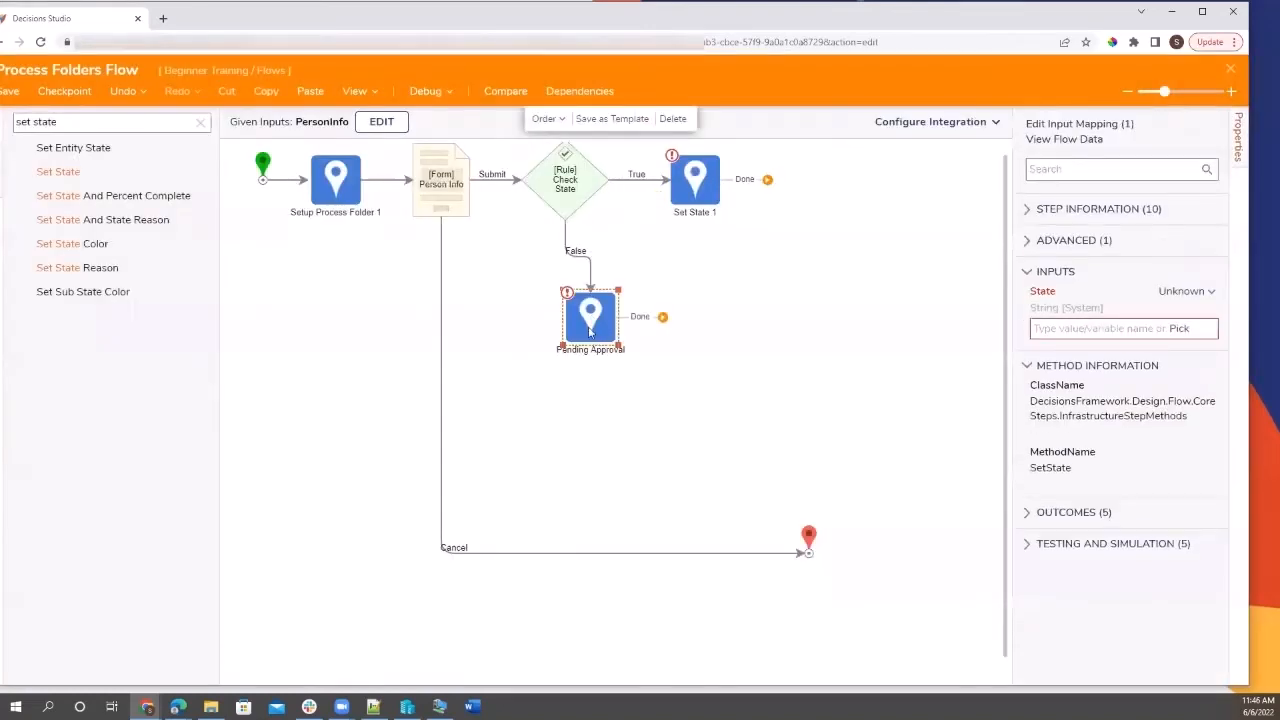
{"action": "left_click_drag", "start_coordinate": [590, 332], "coordinate": [563, 305]}
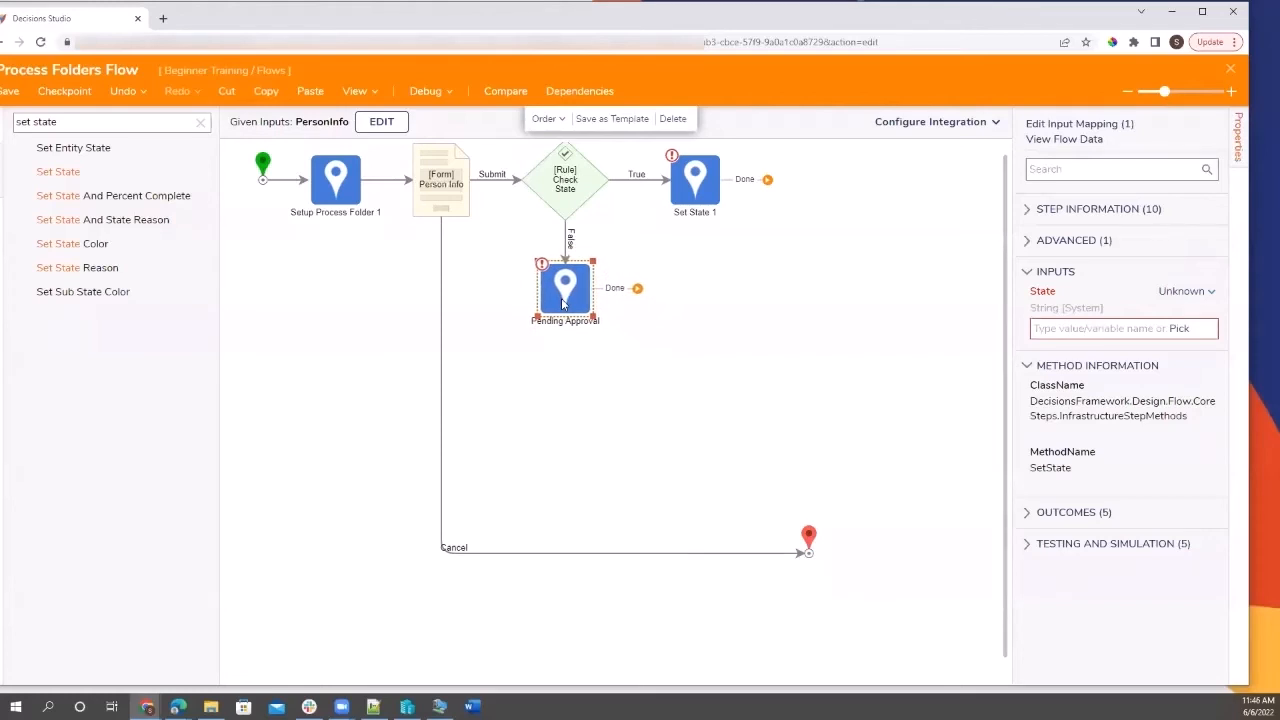
{"action": "left_click", "coordinate": [713, 218]}
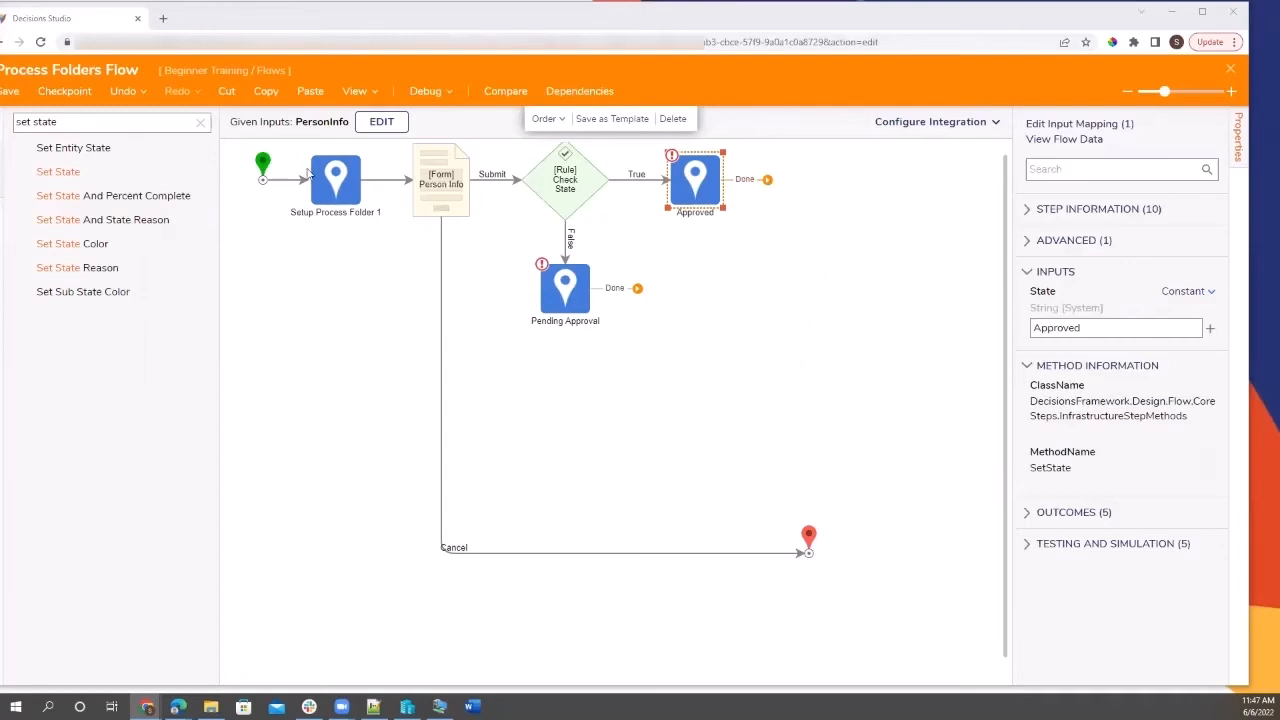
Add a Send Email step and connect Approved's Done outcome to it.
{"action": "left_click", "coordinate": [200, 122]}
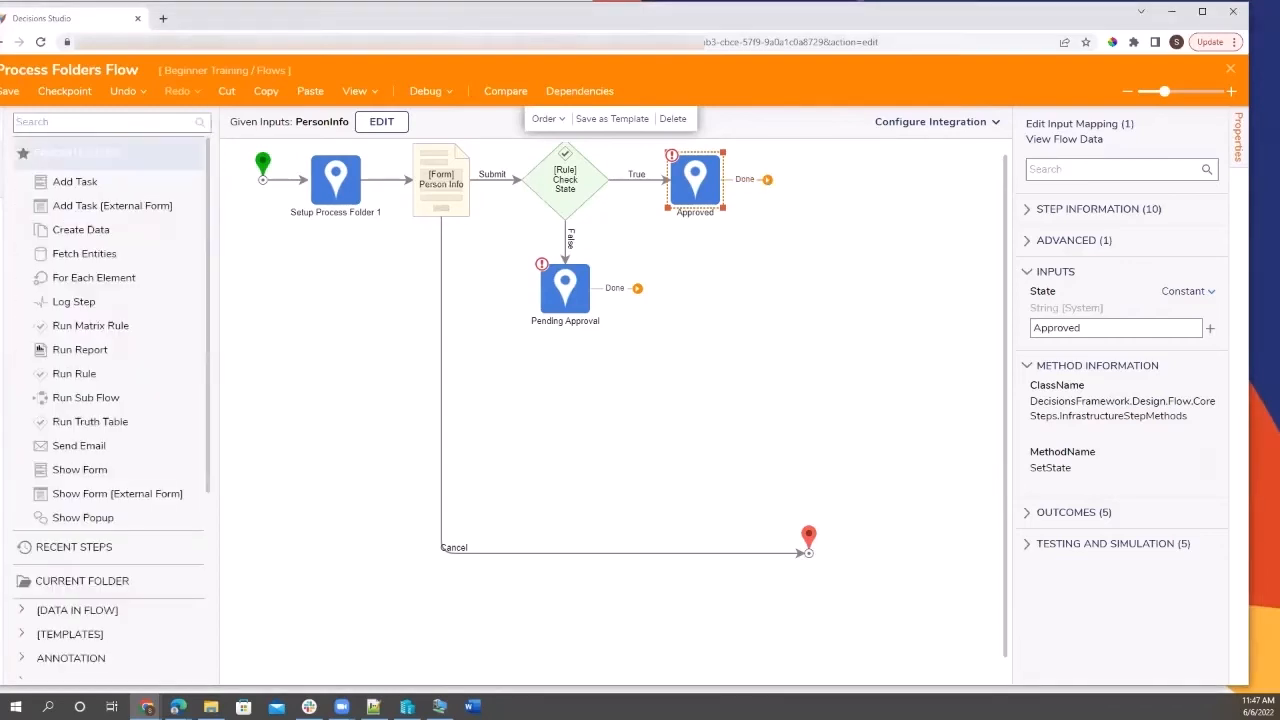
{"action": "left_click_drag", "start_coordinate": [90, 451], "coordinate": [810, 188]}
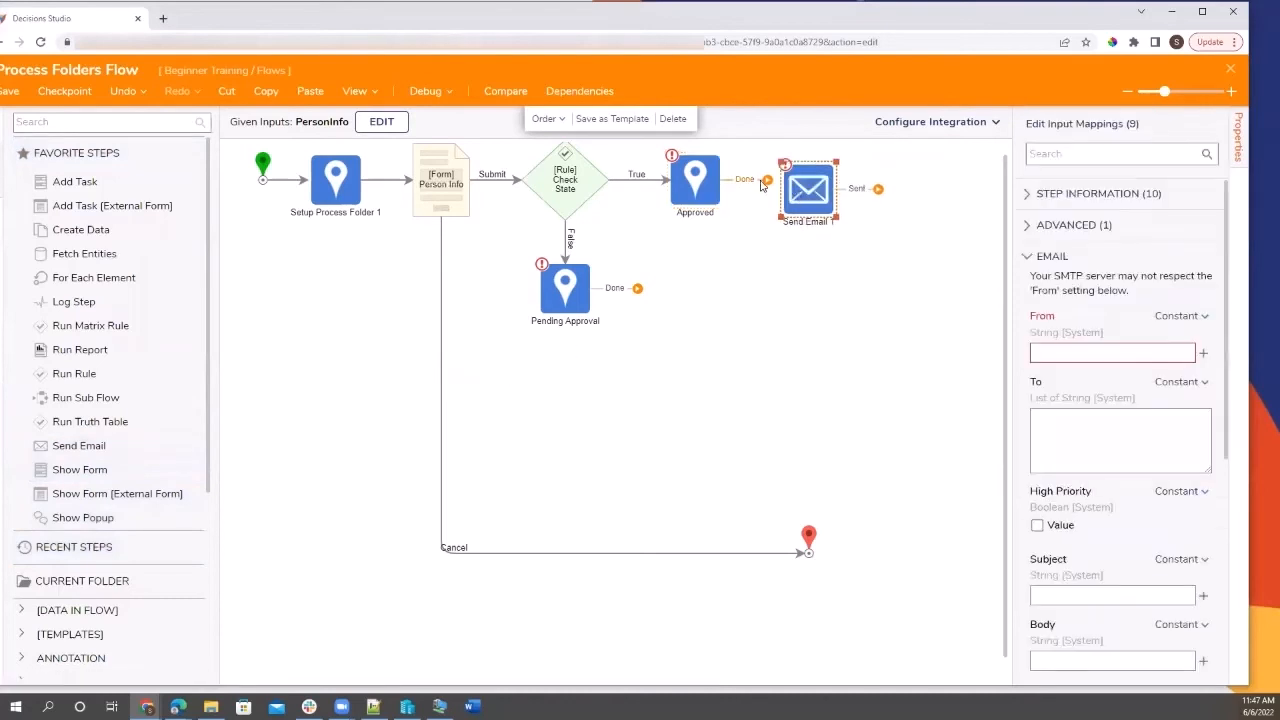
{"action": "left_click", "coordinate": [766, 181]}
{"action": "left_click", "coordinate": [783, 136]}
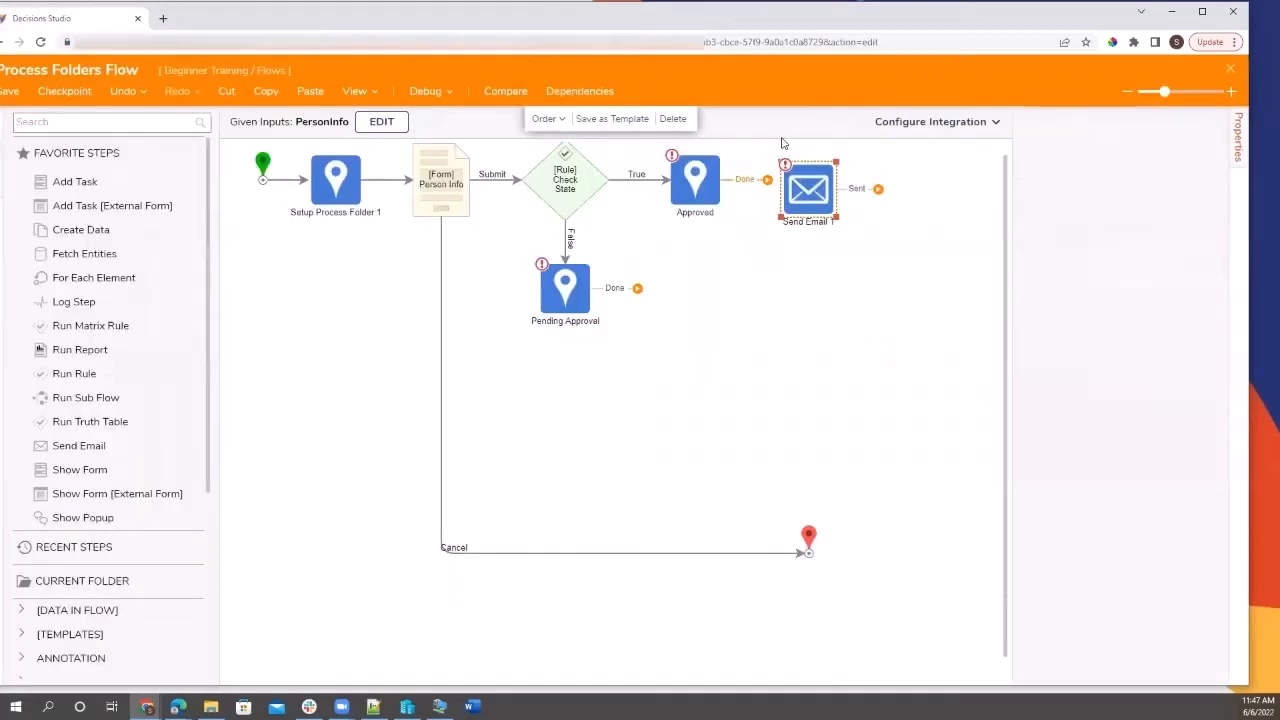
{"action": "left_click_drag", "start_coordinate": [768, 180], "coordinate": [789, 188]}
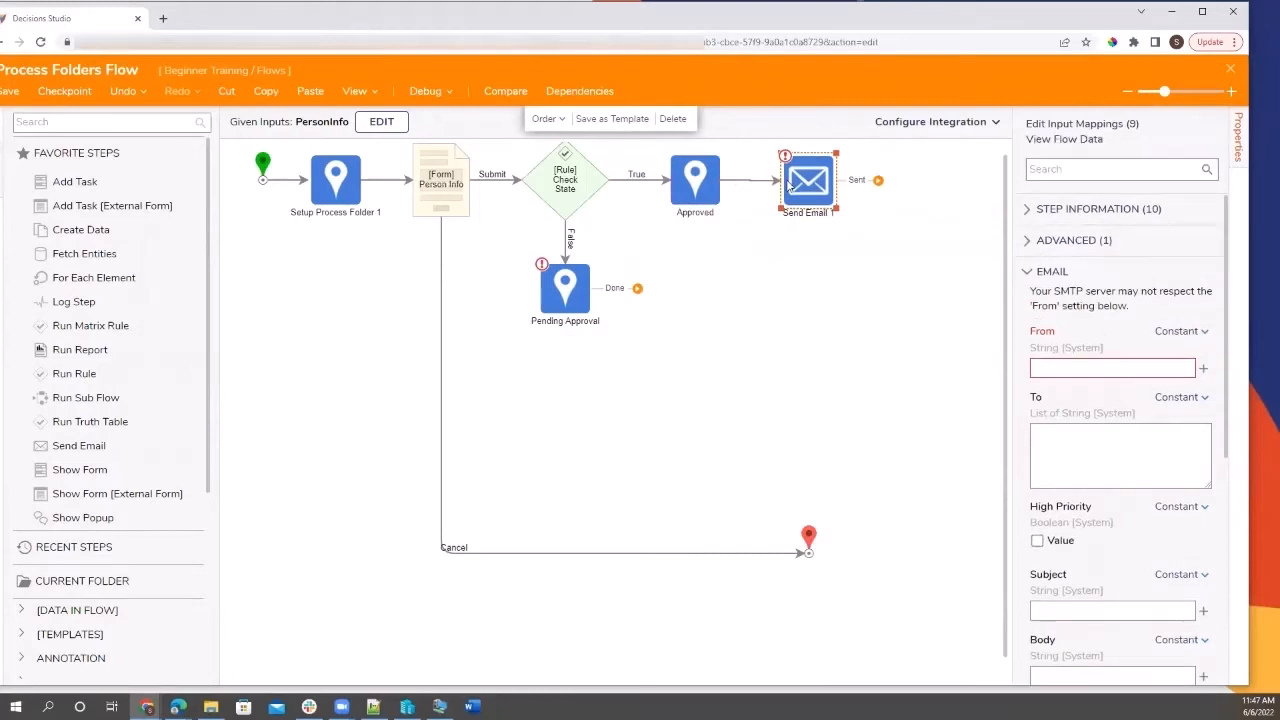
Enter the admin e-mail address as the From sender and begin filling the To recipients.
{"action": "left_click", "coordinate": [1152, 370]}
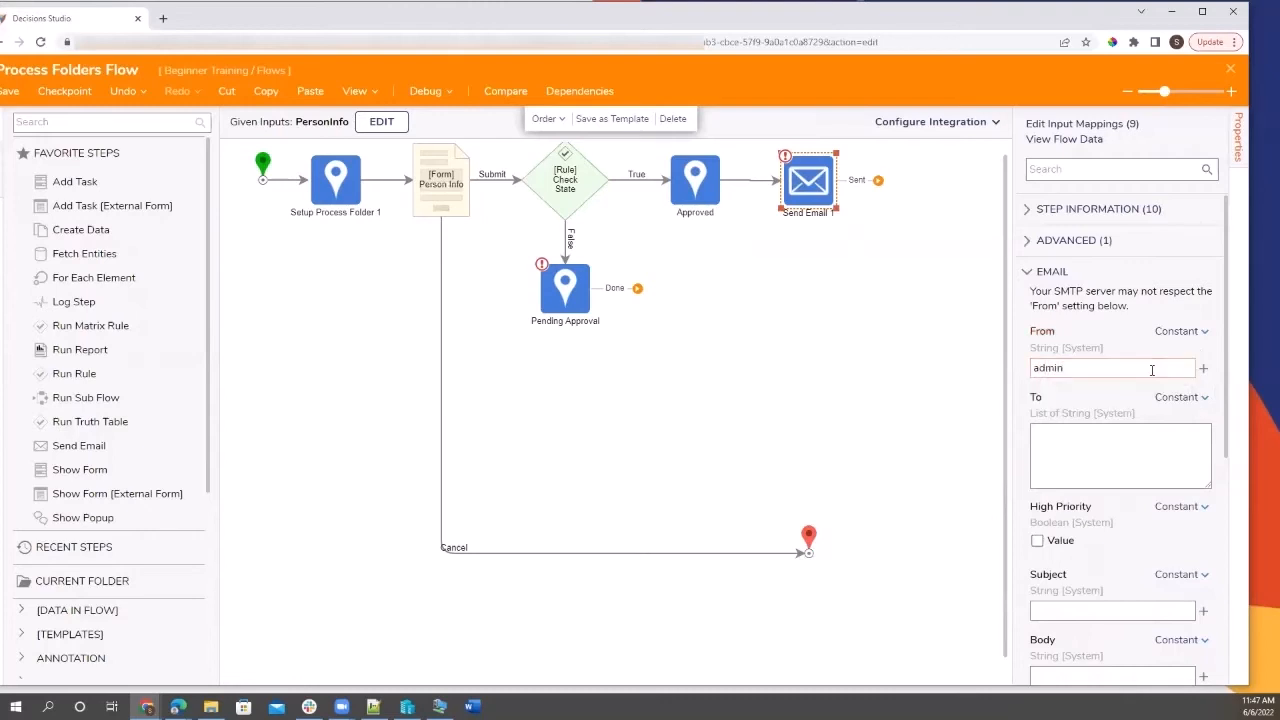
{"action": "left_click", "coordinate": [802, 168]}
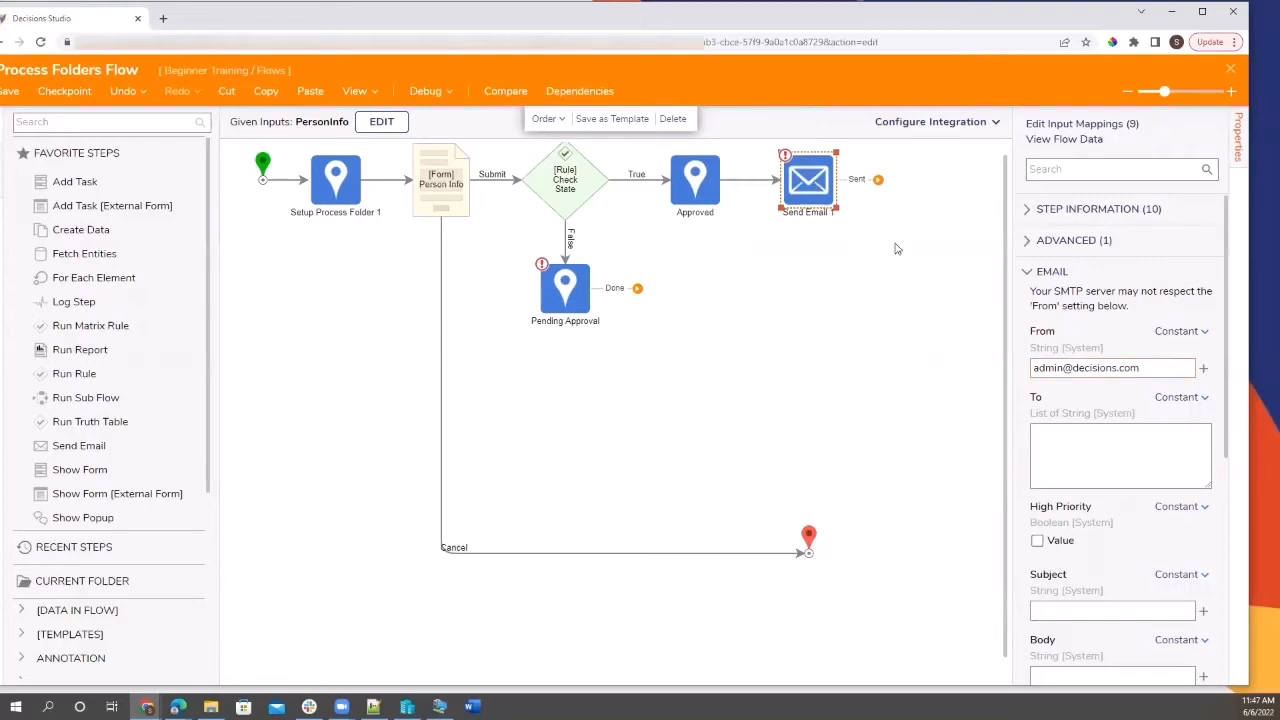
{"action": "left_click", "coordinate": [1132, 362]}
{"action": "left_click", "coordinate": [1047, 457]}
{"action": "scroll", "coordinate": [1050, 520], "scroll_direction": "down", "scroll_amount": 5}
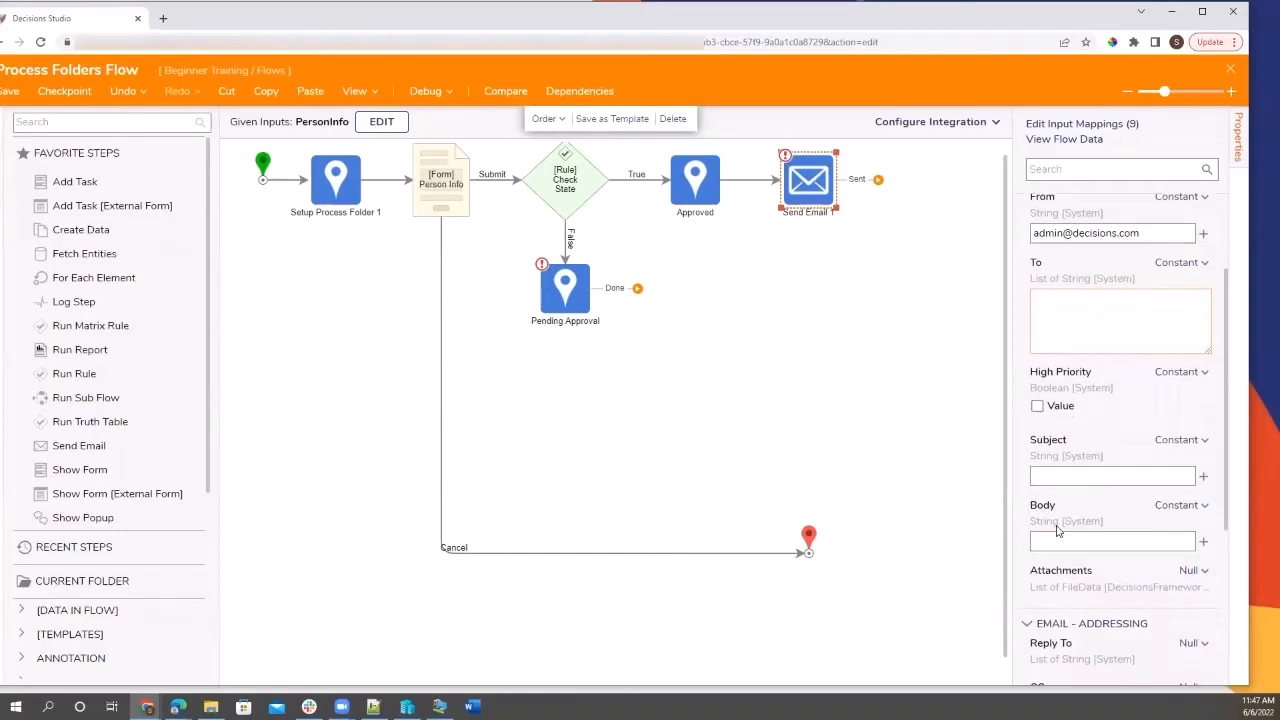
{"action": "scroll", "coordinate": [1057, 530], "scroll_direction": "up", "scroll_amount": 5}
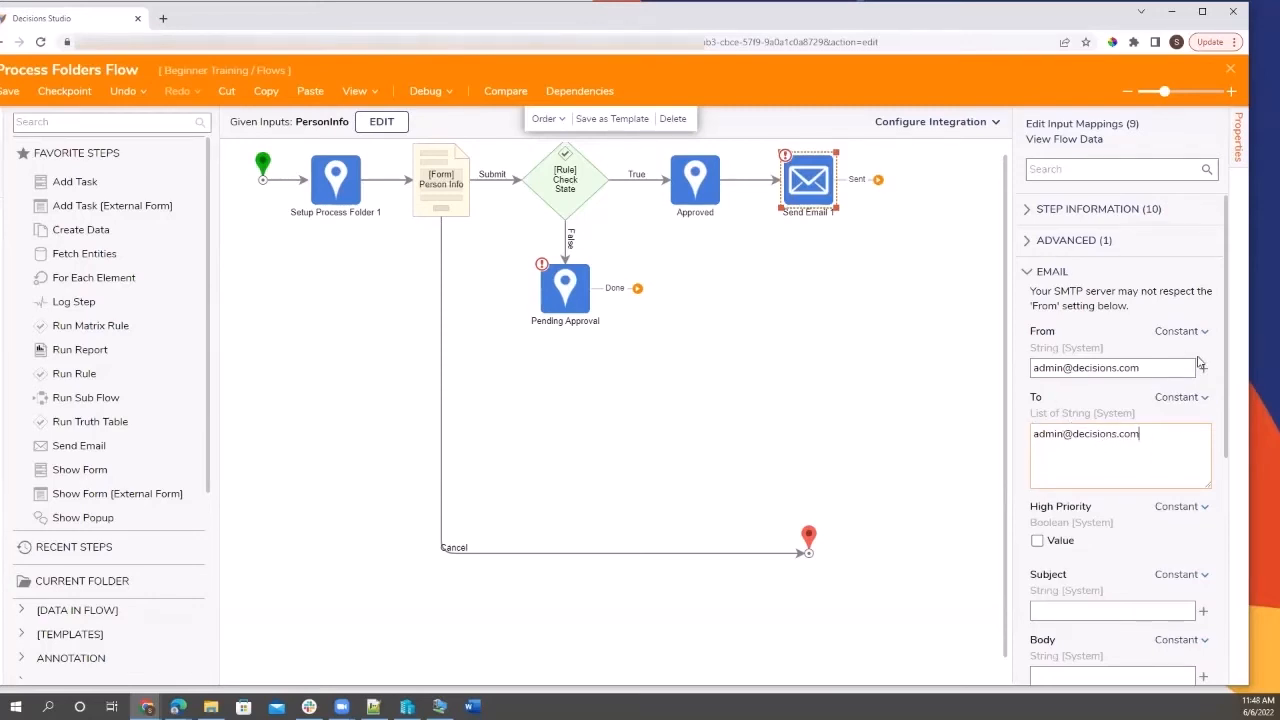
Switch To to Select From Flow, try Flow Data.InitiatingUserEmail, then clear it after the list-type mismatch.
{"action": "left_click", "coordinate": [1188, 398]}
{"action": "left_click", "coordinate": [1095, 345]}
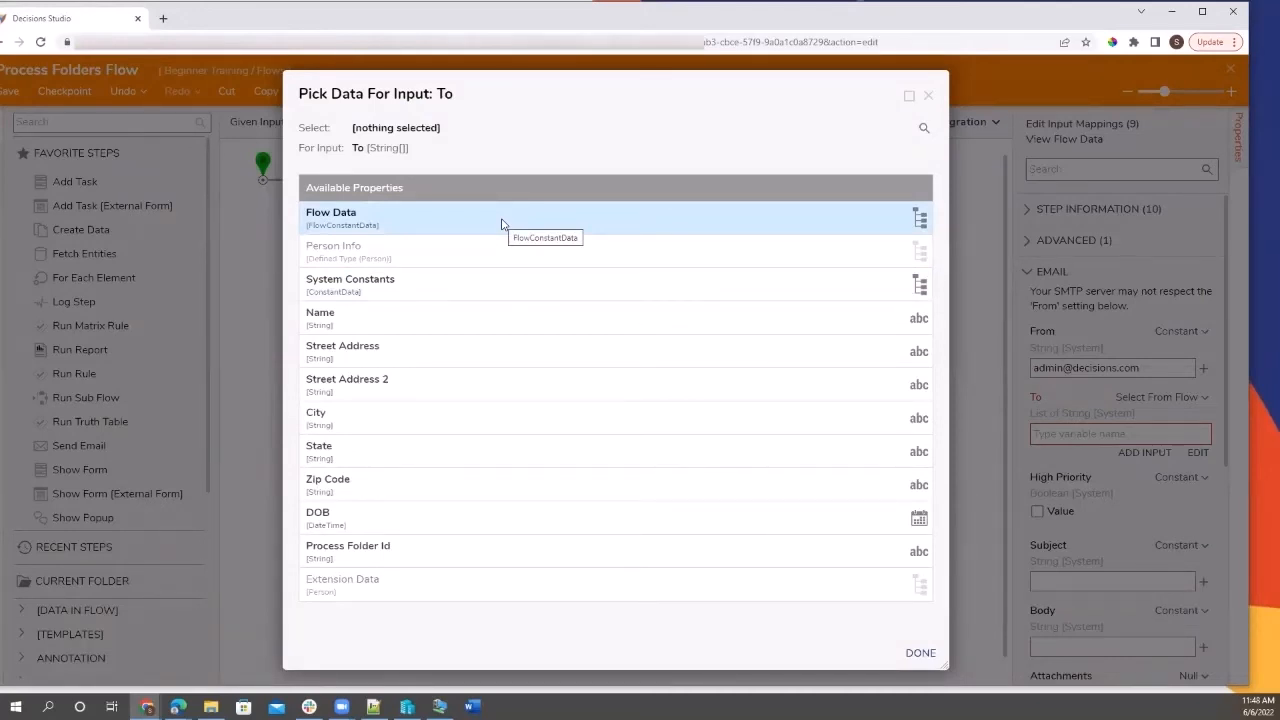
{"action": "left_click", "coordinate": [502, 224]}
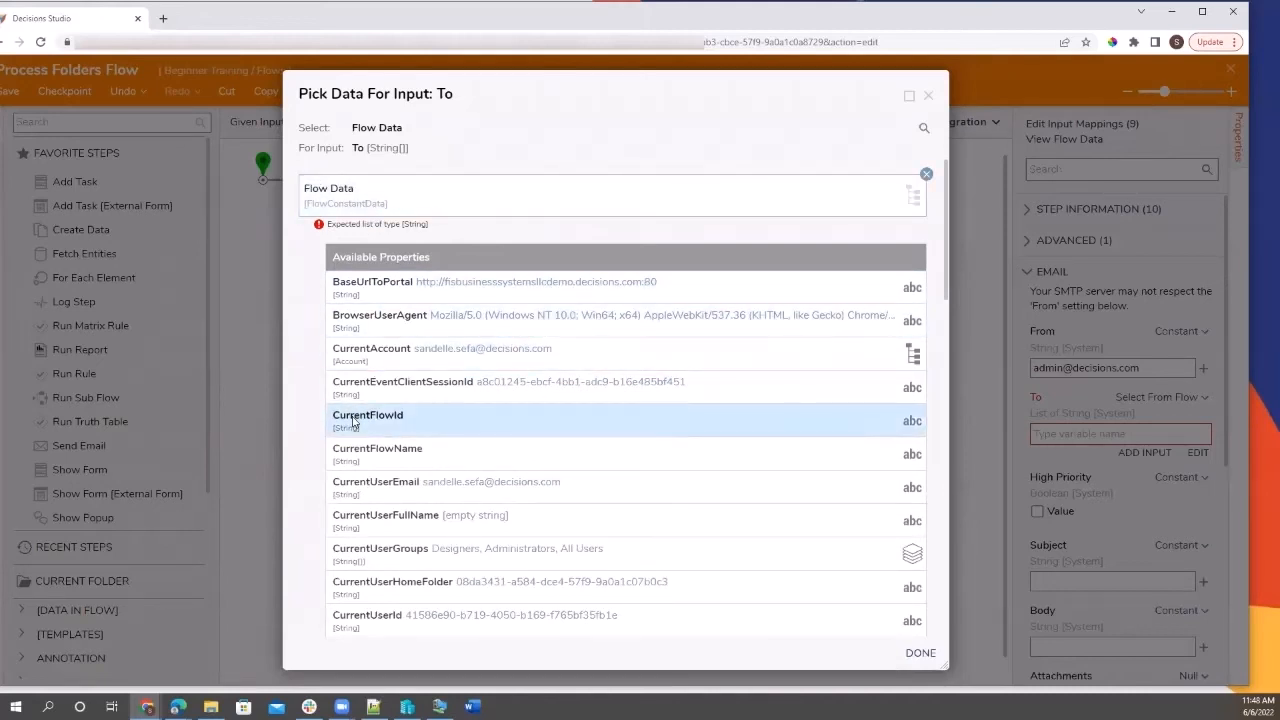
{"action": "scroll", "coordinate": [352, 422], "scroll_direction": "down", "scroll_amount": 10}
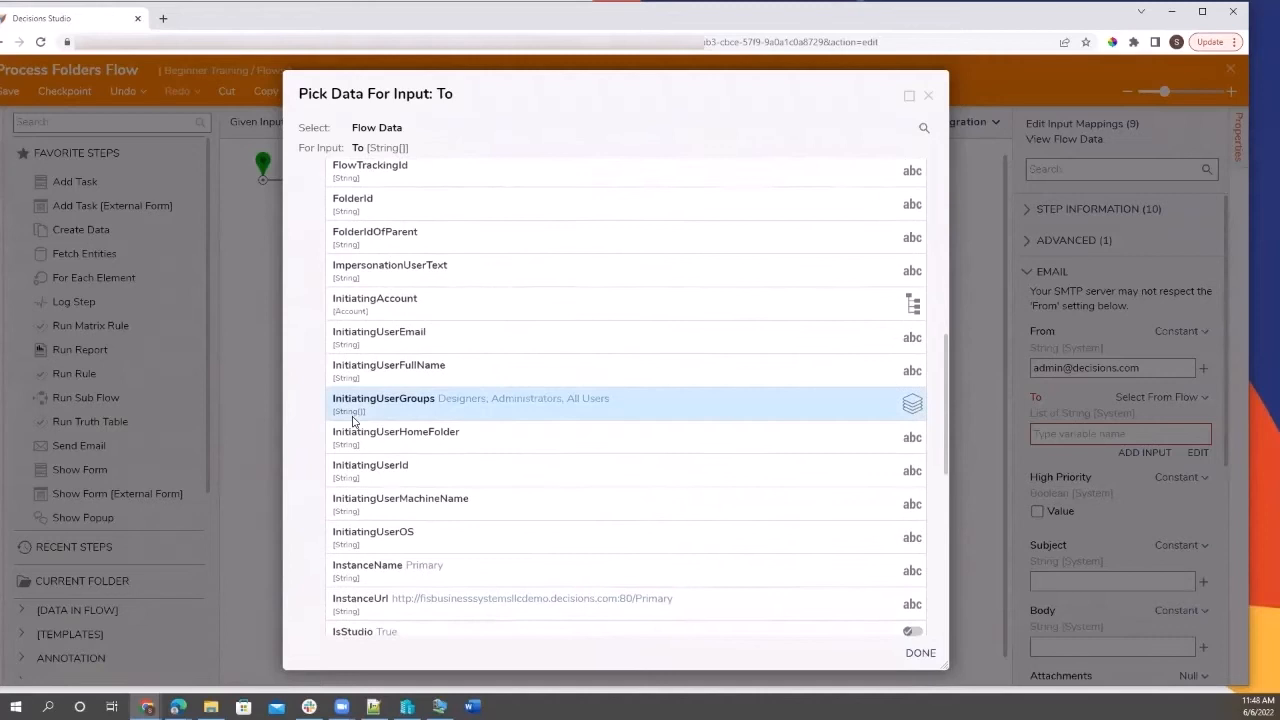
{"action": "scroll", "coordinate": [352, 422], "scroll_direction": "up", "scroll_amount": 2}
{"action": "scroll", "coordinate": [378, 453], "scroll_direction": "up", "scroll_amount": 2}
{"action": "scroll", "coordinate": [378, 453], "scroll_direction": "up", "scroll_amount": 4}
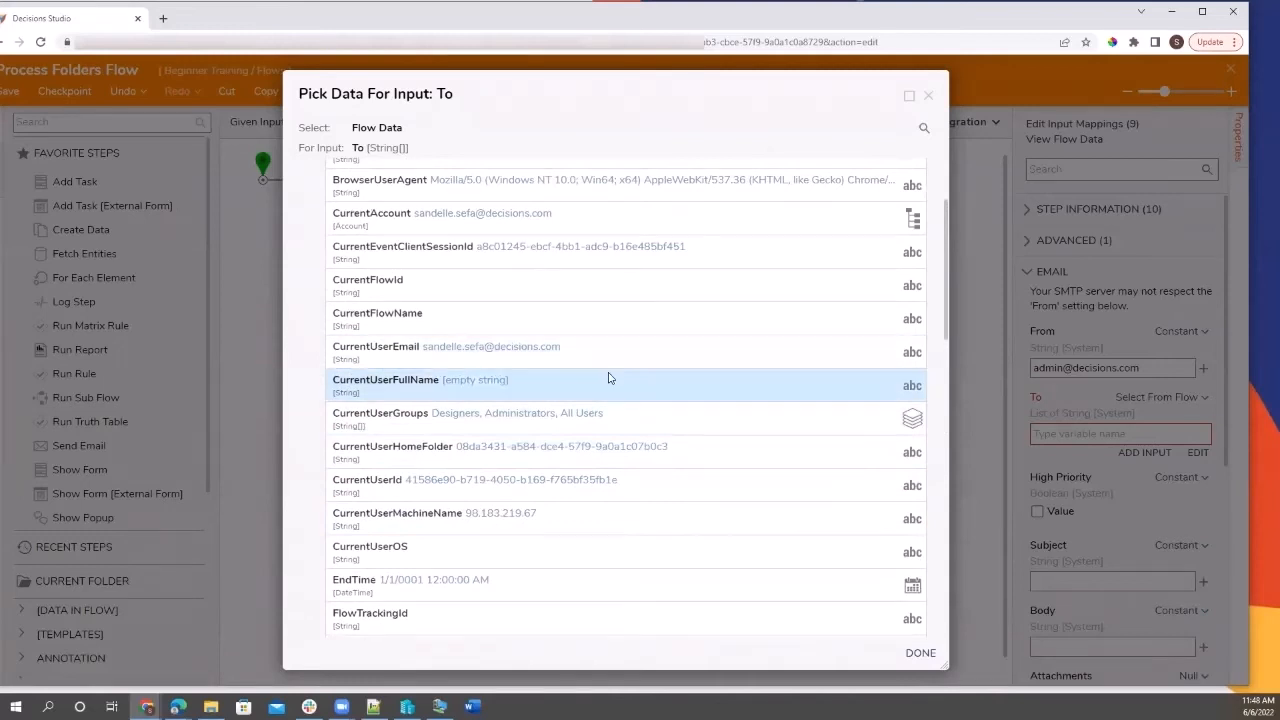
{"action": "scroll", "coordinate": [506, 487], "scroll_direction": "down", "scroll_amount": 2}
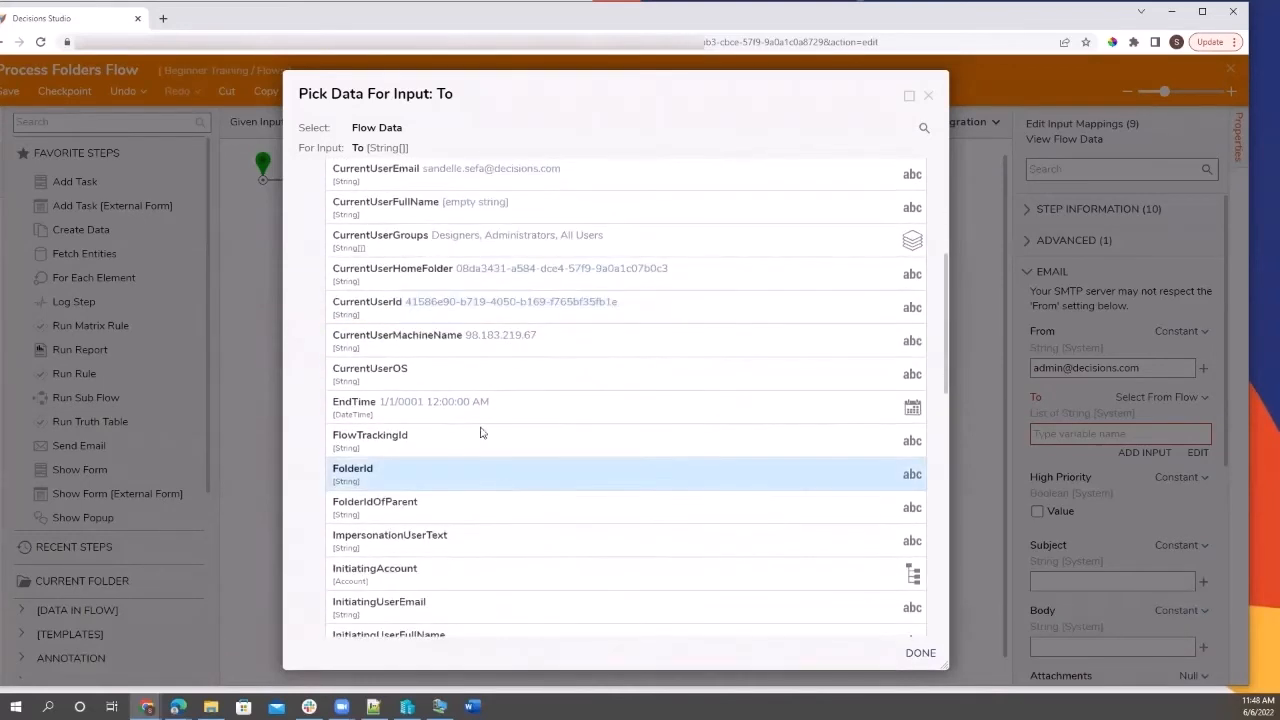
{"action": "scroll", "coordinate": [410, 520], "scroll_direction": "down", "scroll_amount": 2}
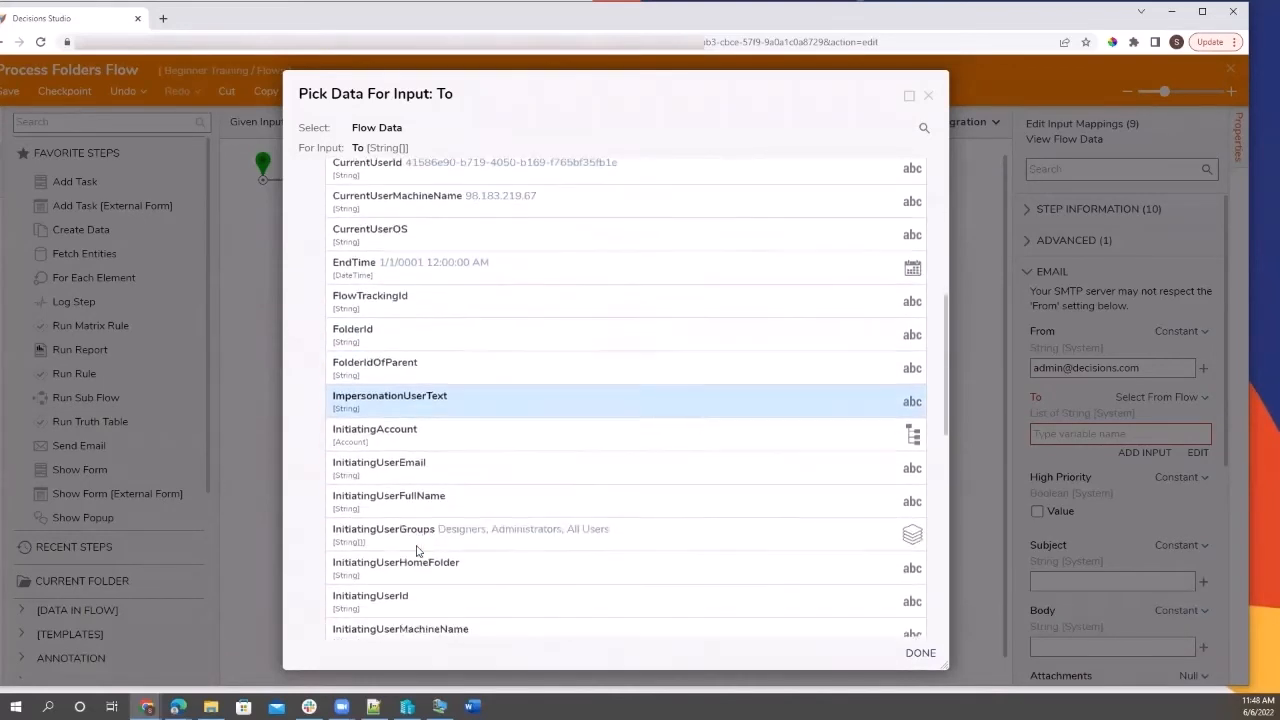
{"action": "left_click", "coordinate": [410, 477]}
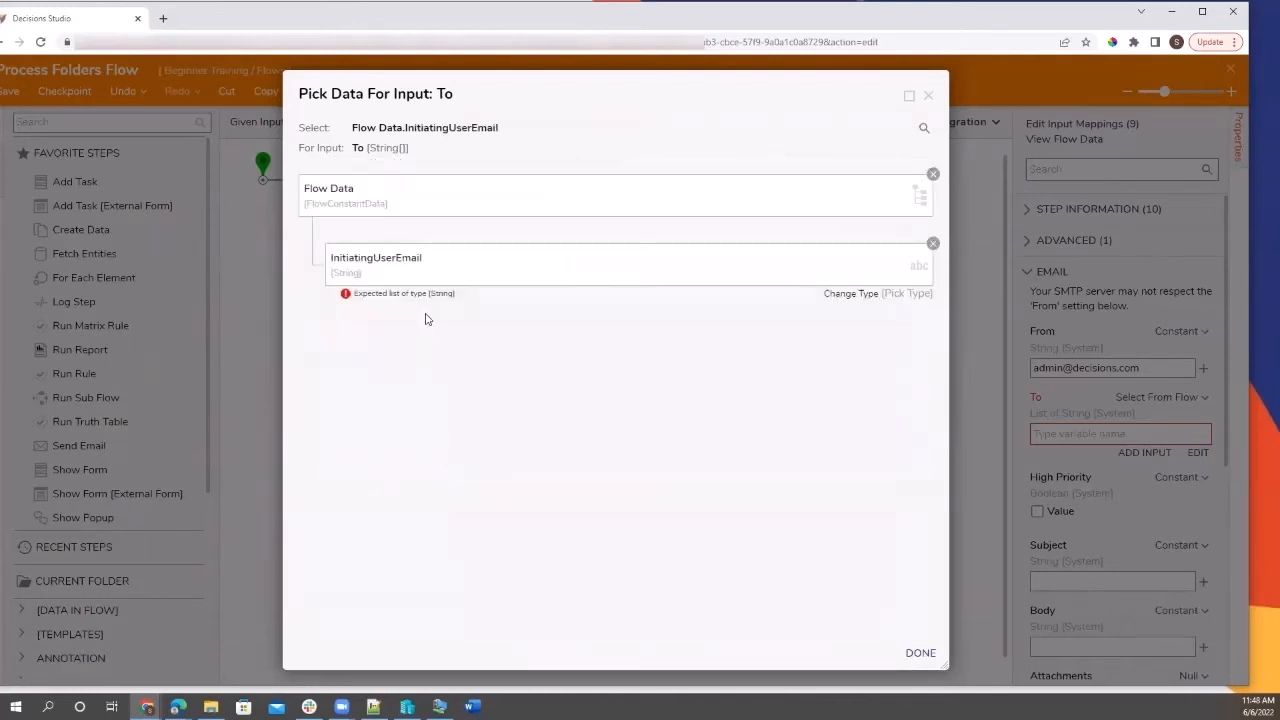
{"action": "left_click", "coordinate": [933, 174]}
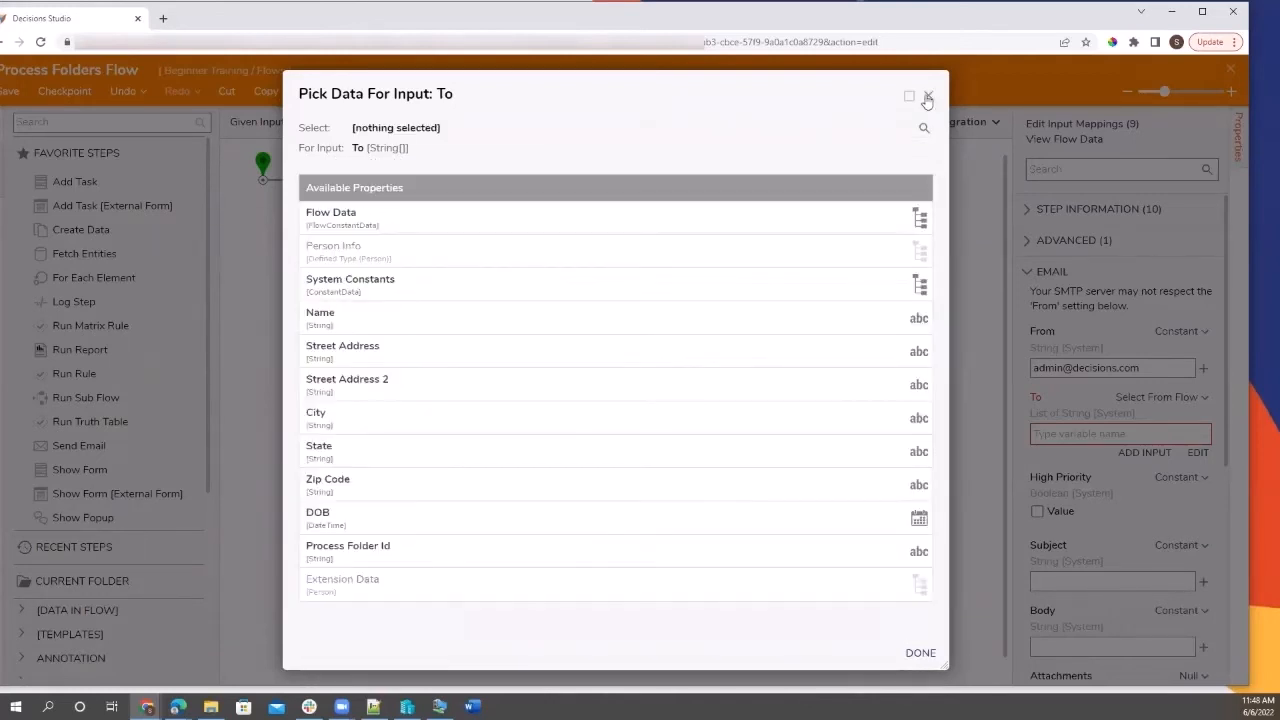
{"action": "left_click", "coordinate": [928, 97]}
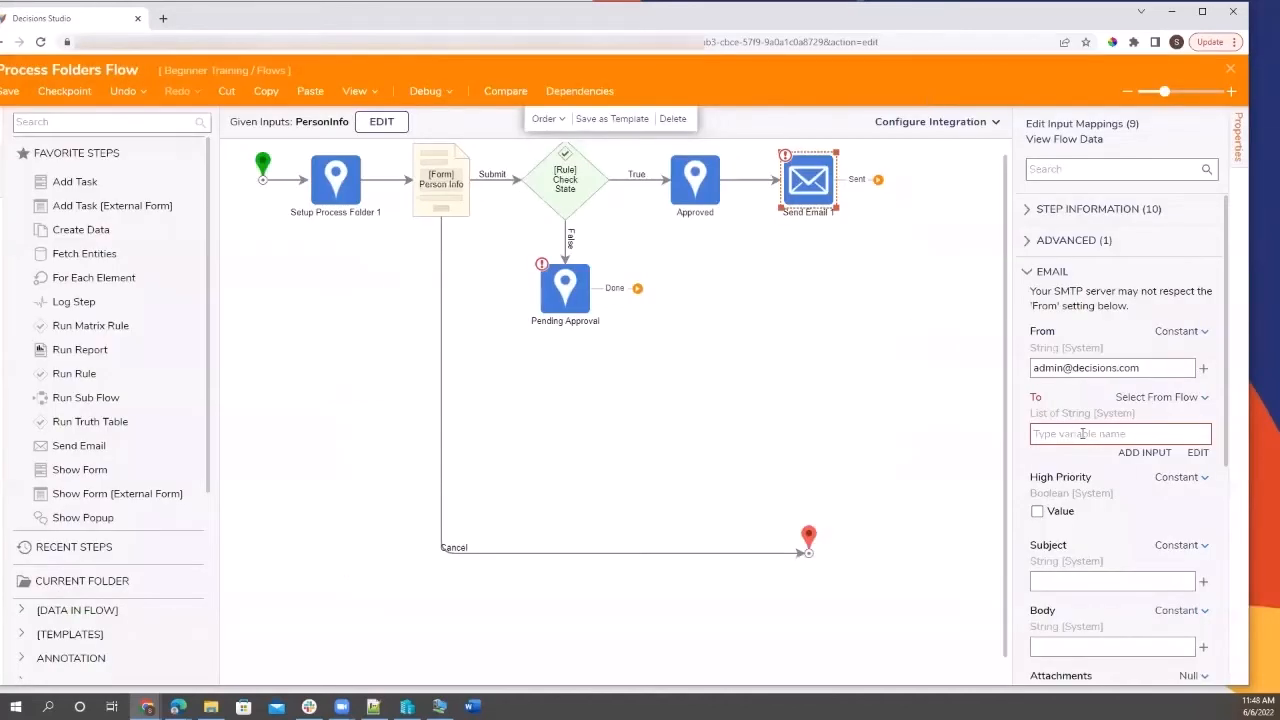
Set To to Build Array with Item 0 taken from Flow Data.InitiatingUserEmail.
{"action": "left_click", "coordinate": [1188, 397]}
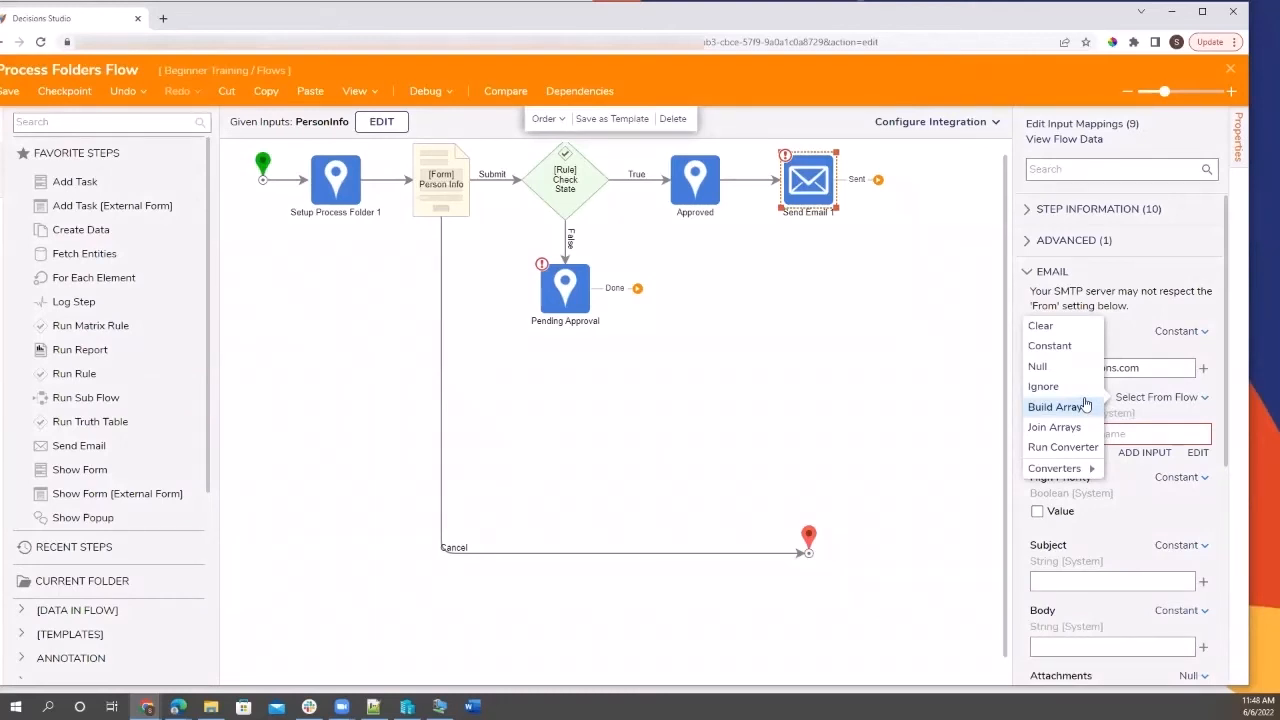
{"action": "left_click", "coordinate": [1080, 407]}
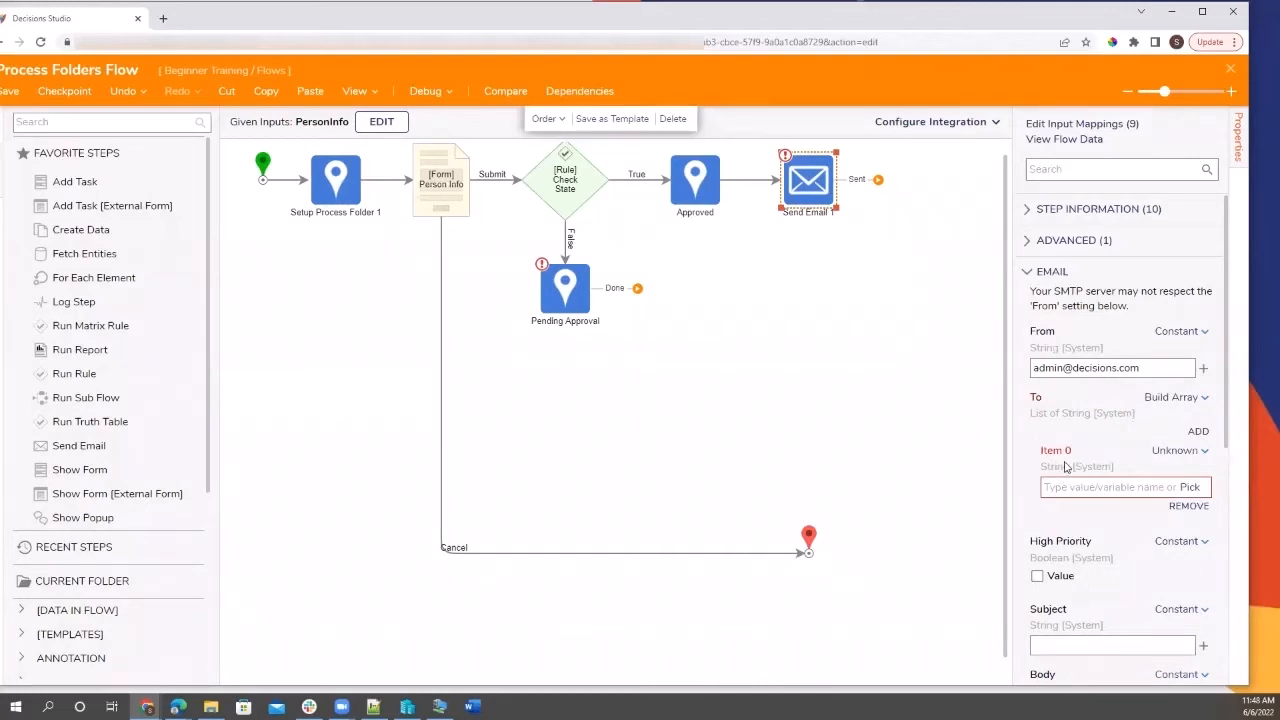
{"action": "left_click", "coordinate": [1189, 487]}
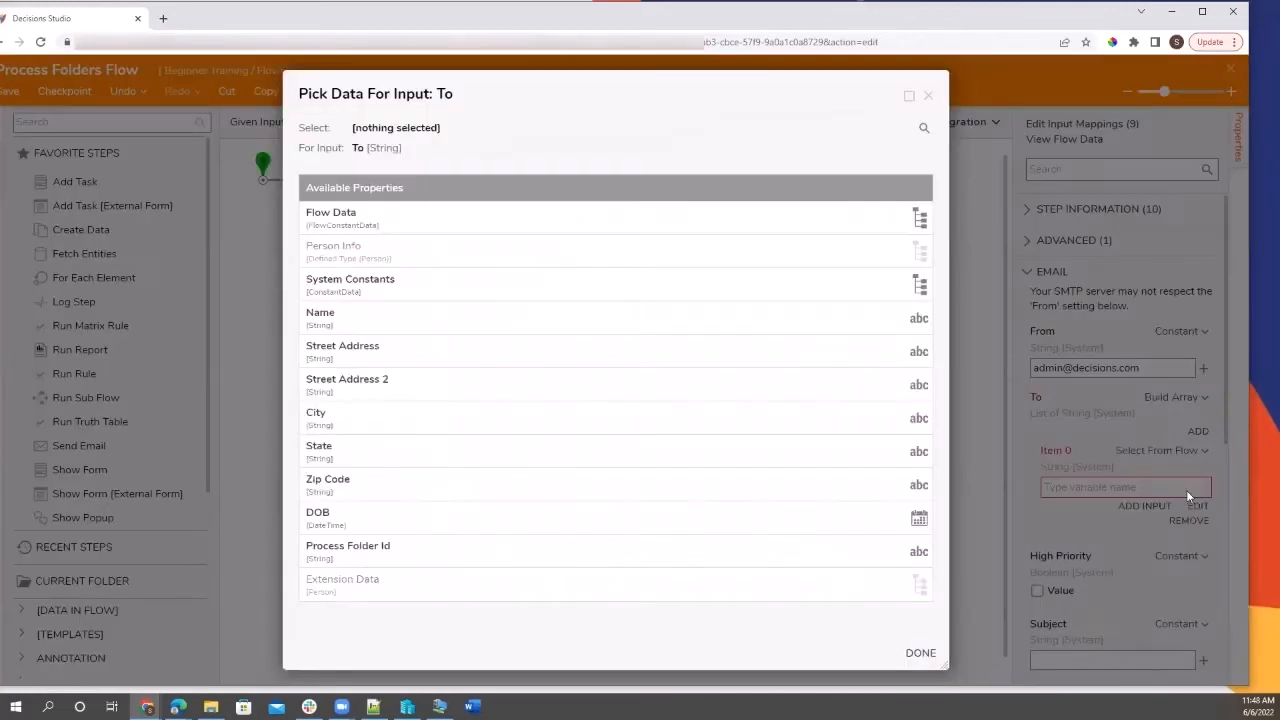
{"action": "left_click", "coordinate": [606, 221]}
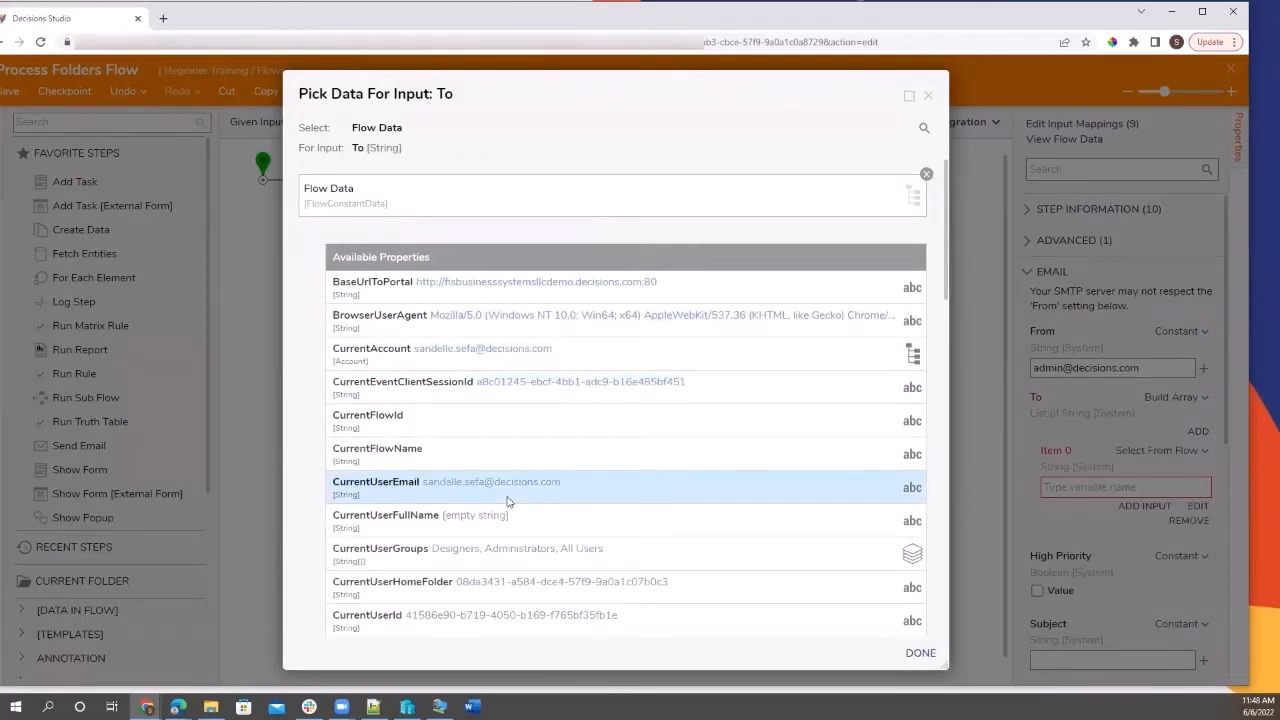
{"action": "scroll", "coordinate": [507, 501], "scroll_direction": "down", "scroll_amount": 7}
{"action": "scroll", "coordinate": [507, 501], "scroll_direction": "up", "scroll_amount": 3}
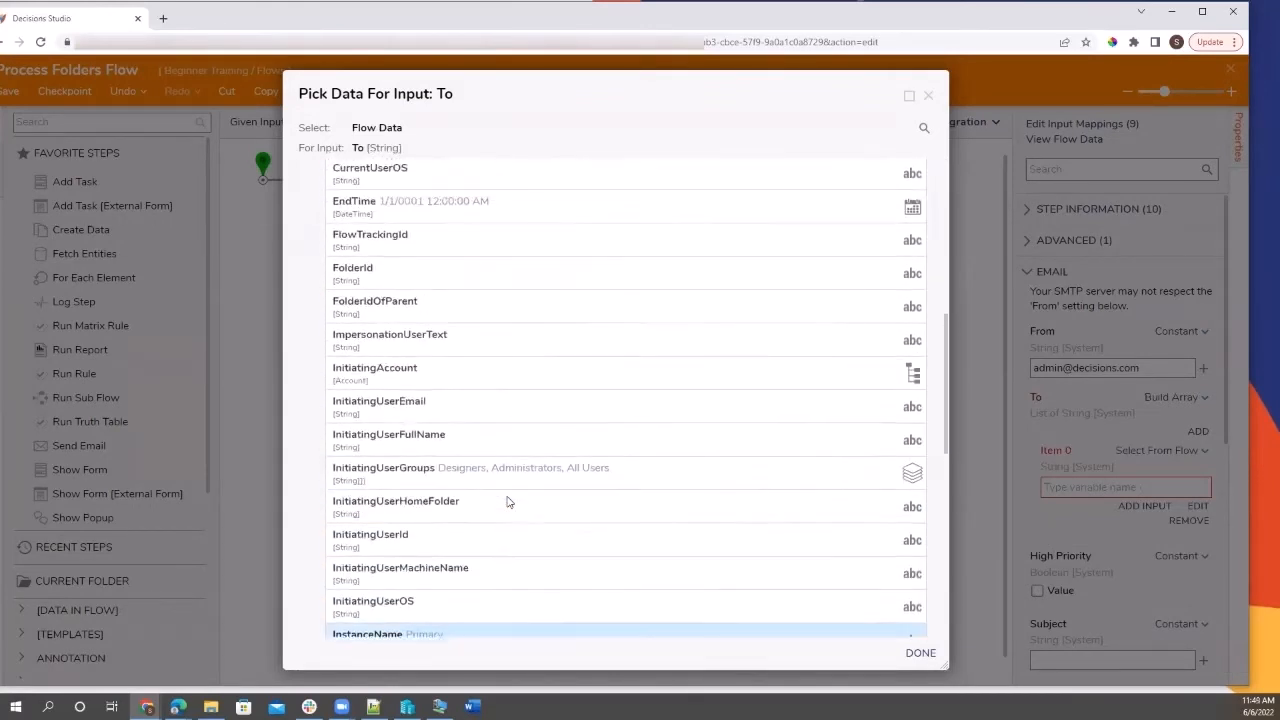
{"action": "left_click", "coordinate": [480, 415]}
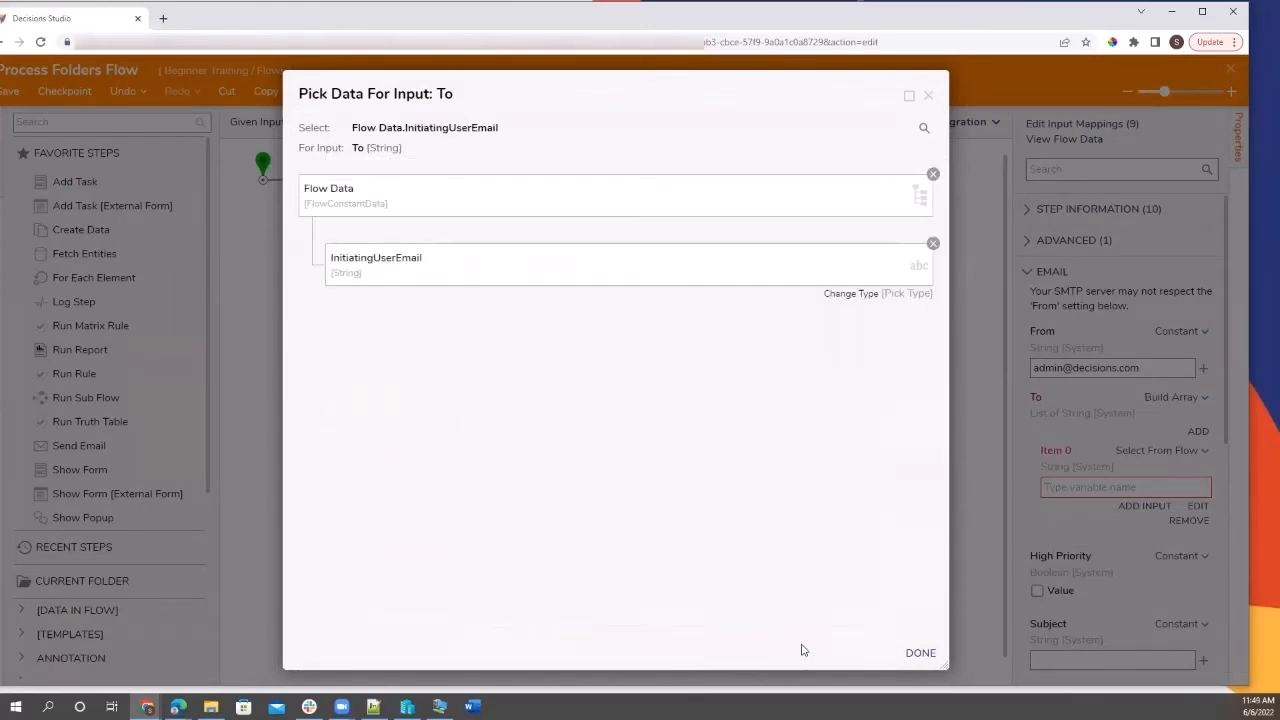
{"action": "left_click", "coordinate": [920, 652]}
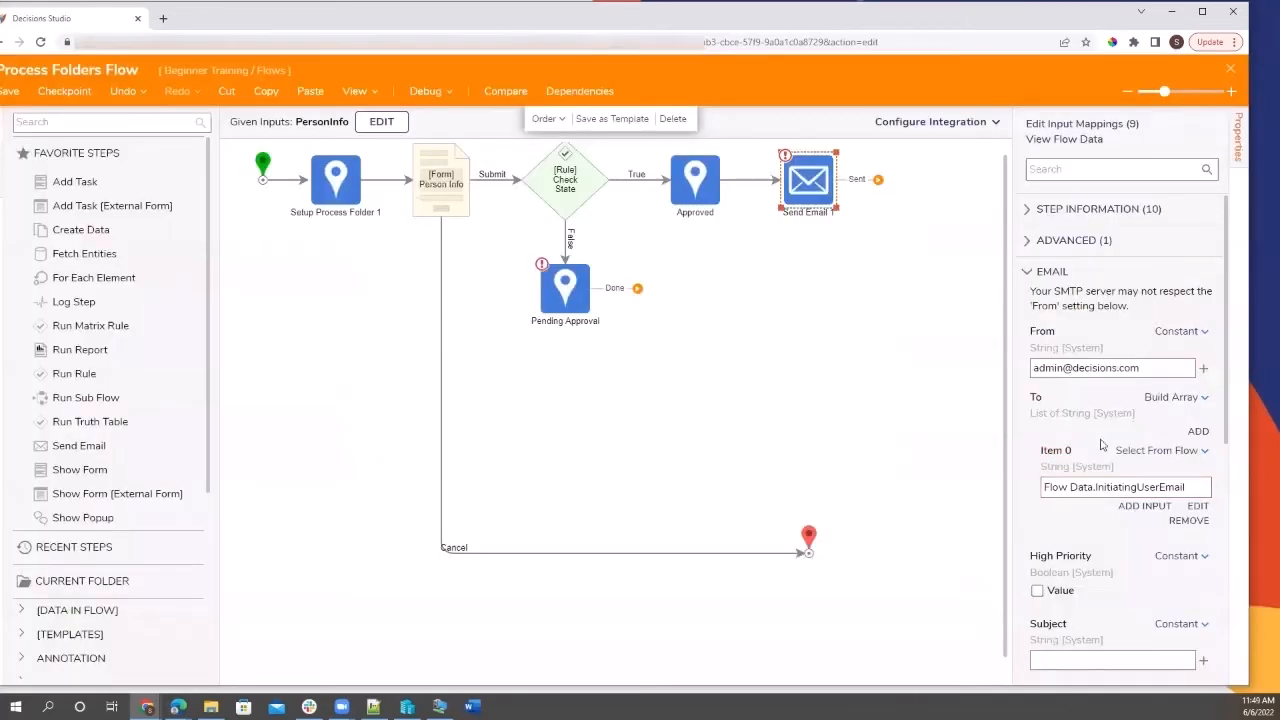
Enter the e-mail subject 'You're Approved!'.
{"action": "scroll", "coordinate": [1050, 445], "scroll_direction": "down", "scroll_amount": 3}
{"action": "scroll", "coordinate": [1050, 447], "scroll_direction": "down", "scroll_amount": 3}
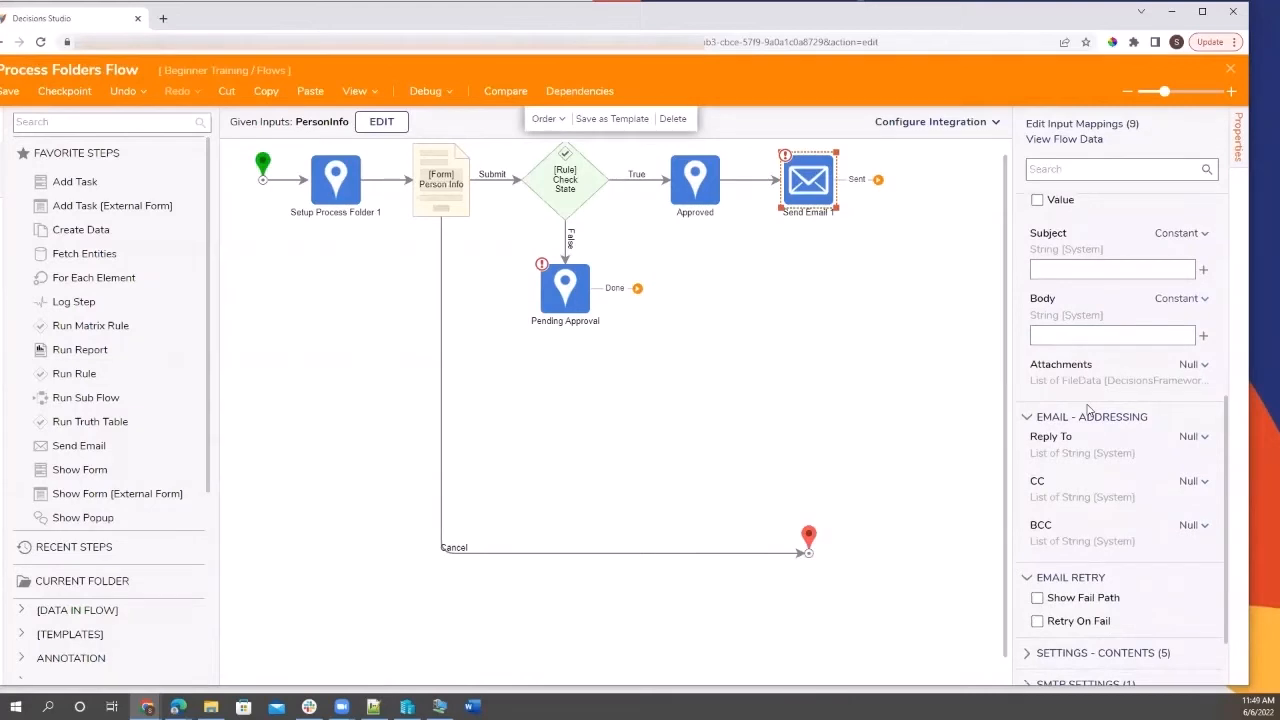
{"action": "scroll", "coordinate": [1088, 408], "scroll_direction": "up", "scroll_amount": 3}
{"action": "left_click", "coordinate": [1080, 430]}
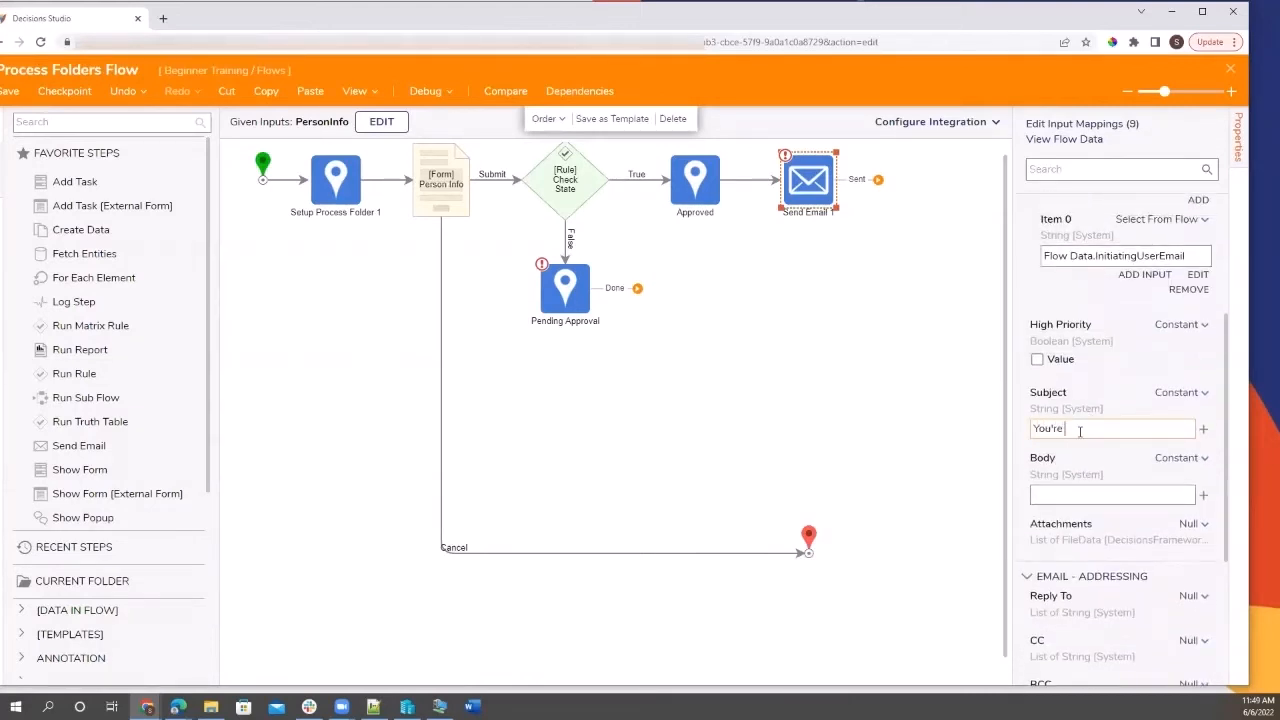
{"action": "type", "text": "You're Approved!"}
Enter the constant e-mail body 'Your request has been approved.'.
{"action": "left_click", "coordinate": [1178, 458]}
{"action": "left_click", "coordinate": [1037, 491]}
{"action": "left_click", "coordinate": [1037, 491]}
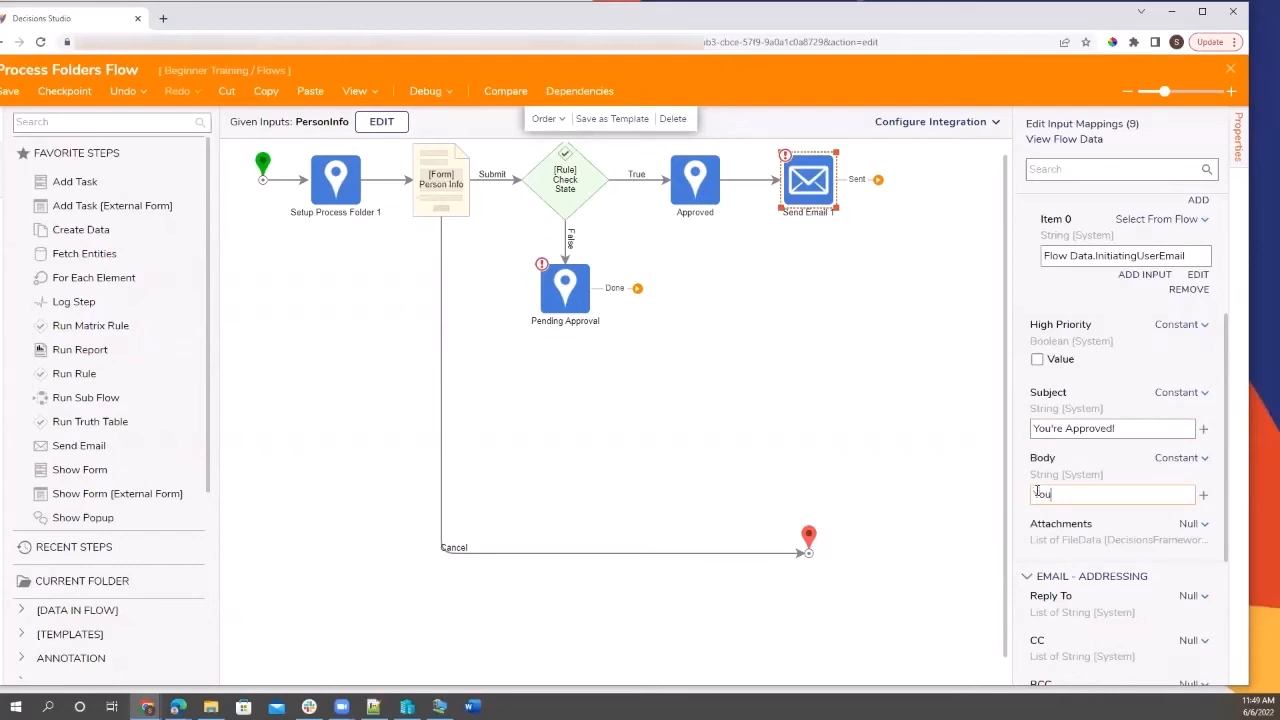
{"action": "type", "text": "Your request has been approved."}
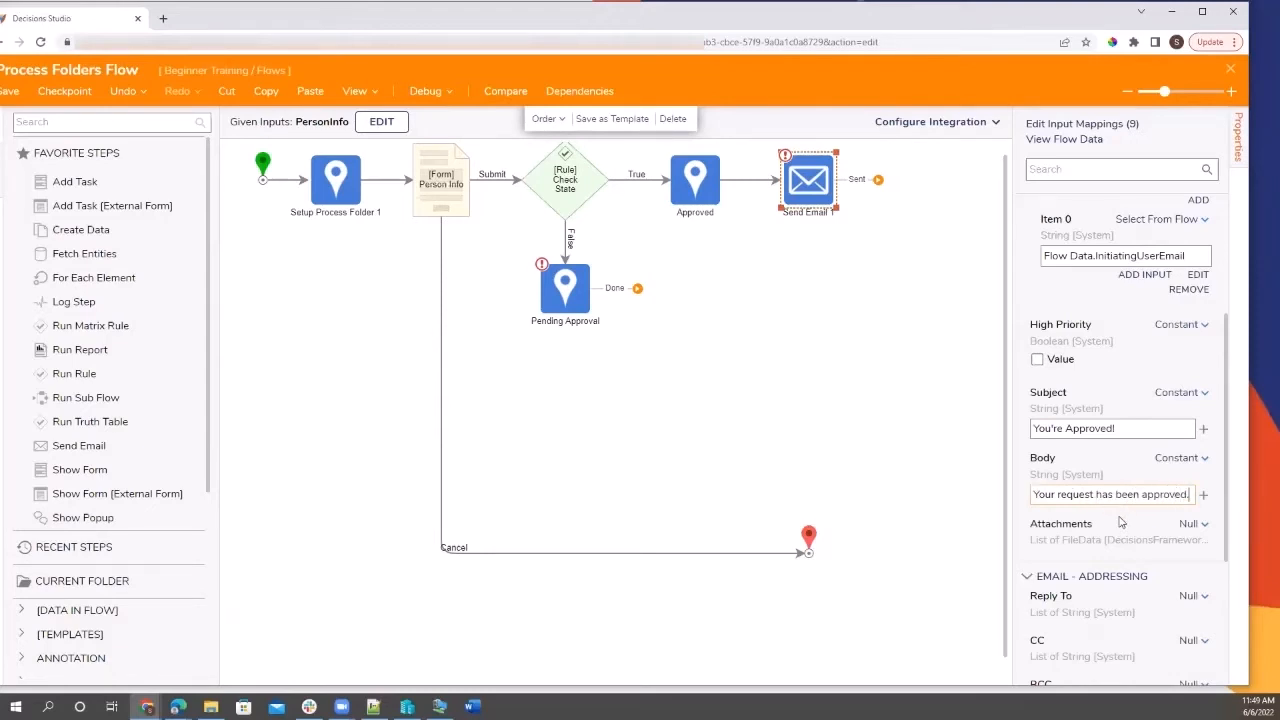
{"action": "left_click", "coordinate": [1176, 463]}
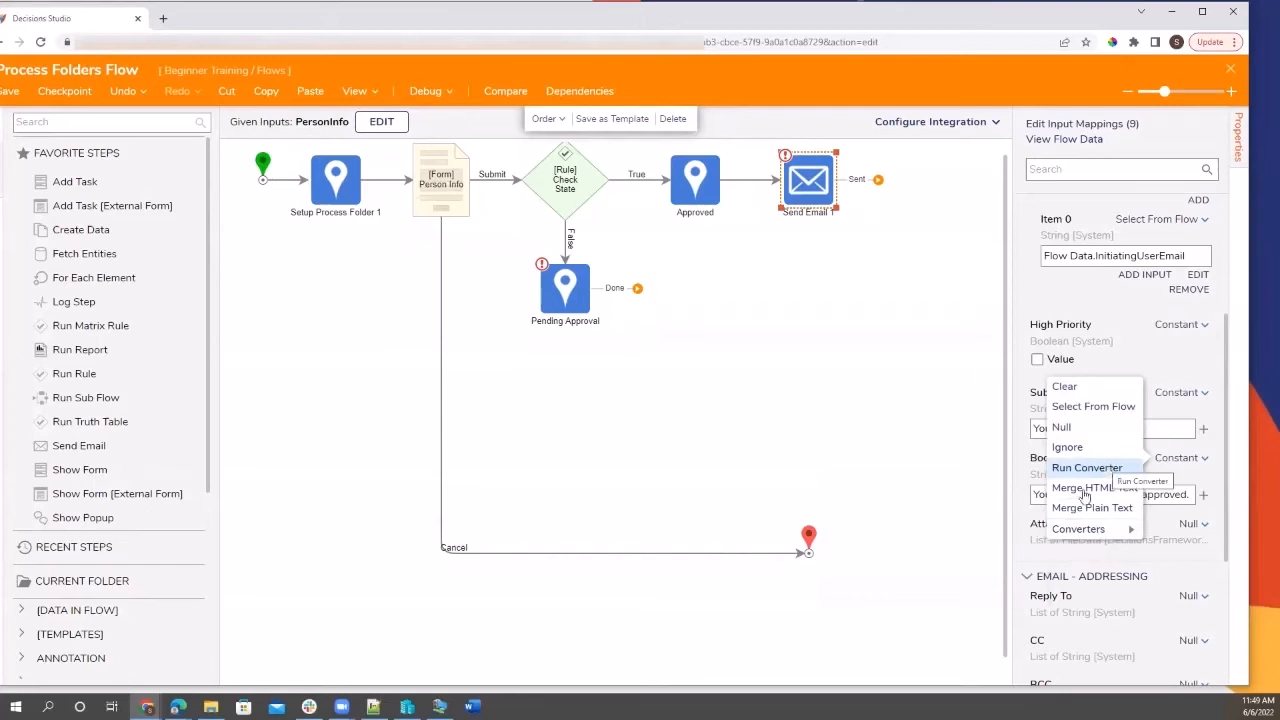
{"action": "mouse_move", "coordinate": [1079, 529]}
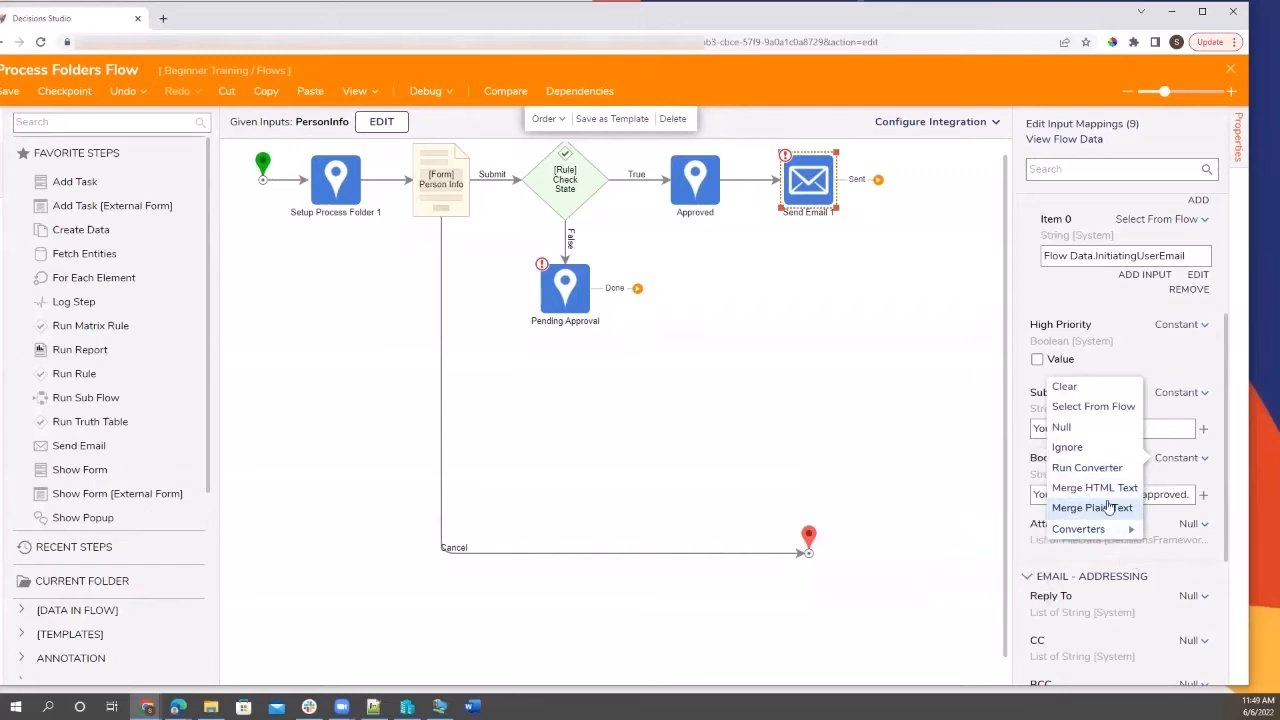
{"action": "left_click", "coordinate": [1184, 551]}
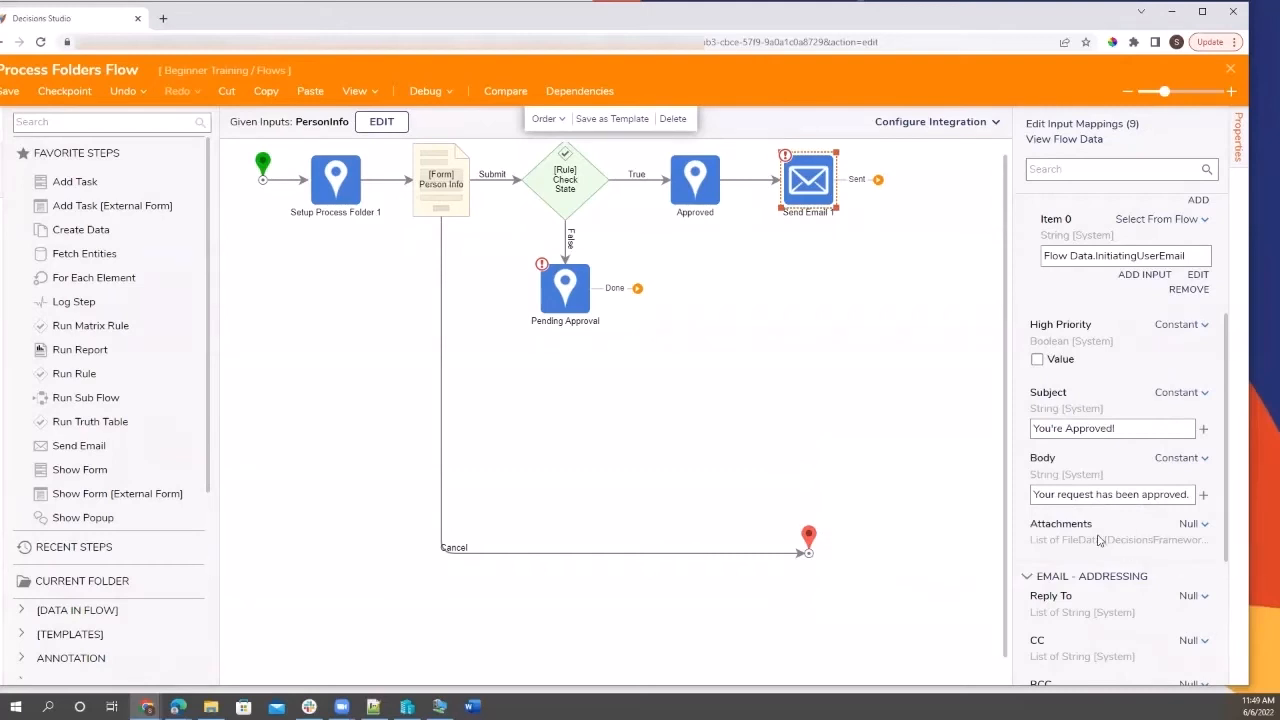
{"action": "scroll", "coordinate": [1098, 540], "scroll_direction": "down", "scroll_amount": 5}
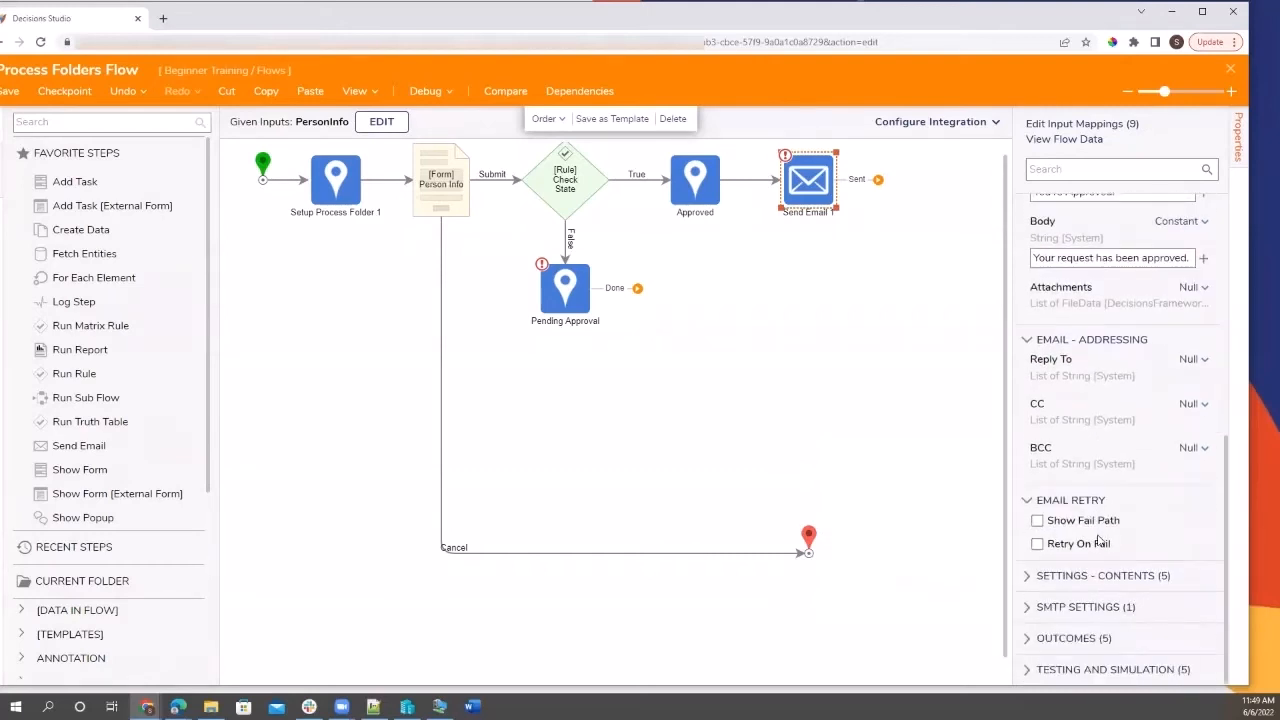
{"action": "scroll", "coordinate": [1117, 493], "scroll_direction": "up", "scroll_amount": 6}
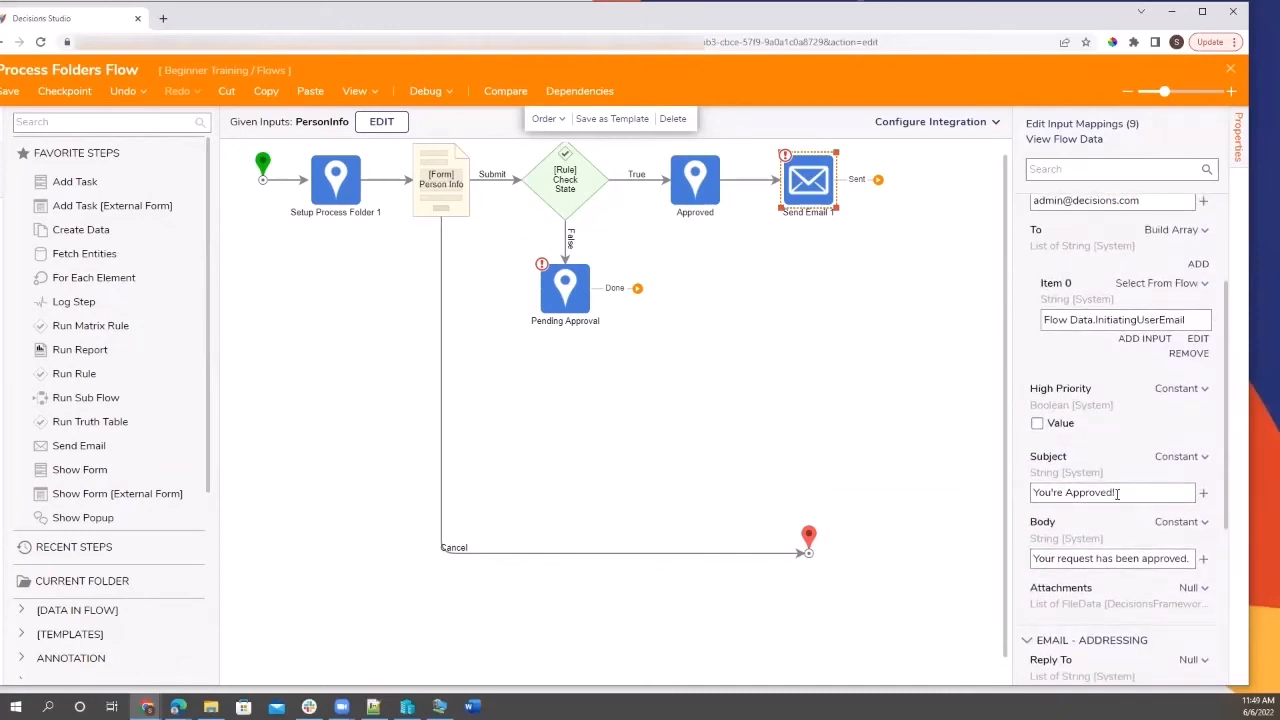
Move the End node right, connect Send Email 1's Sent outcome to it, review the steps, and save the flow.
{"action": "left_click_drag", "start_coordinate": [812, 532], "coordinate": [948, 489]}
{"action": "left_click_drag", "start_coordinate": [878, 193], "coordinate": [925, 510]}
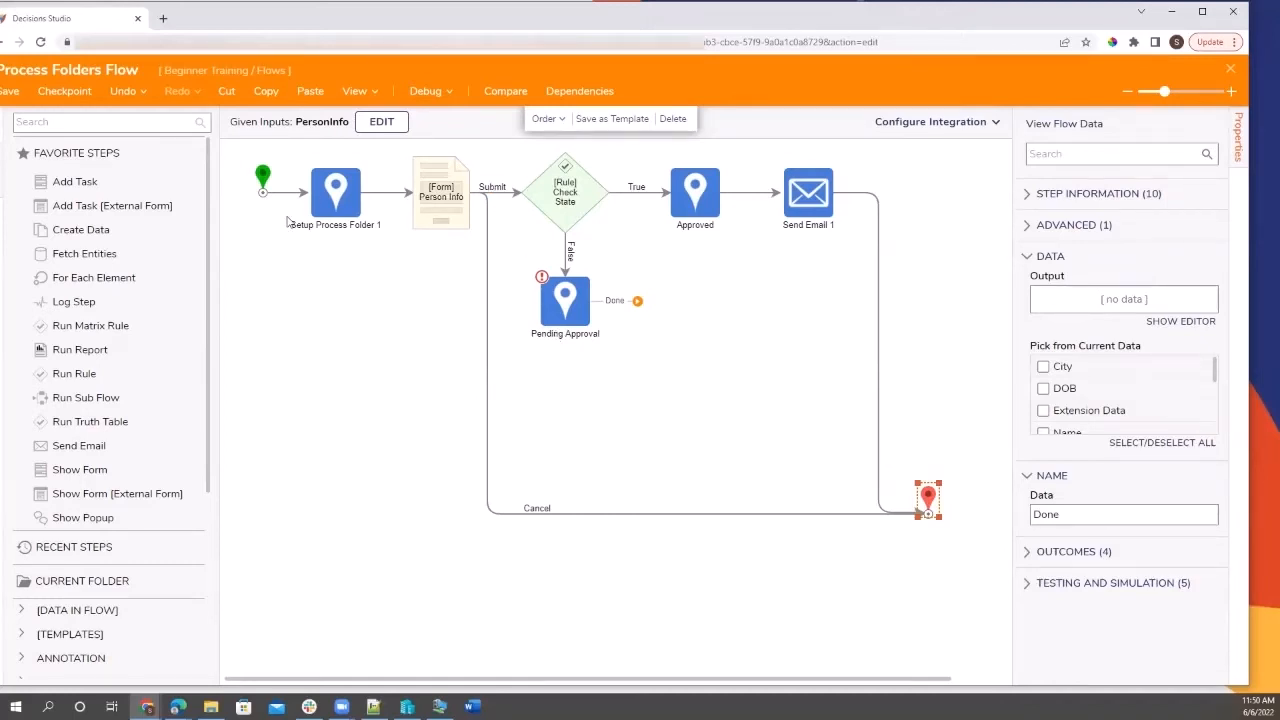
{"action": "left_click", "coordinate": [322, 208]}
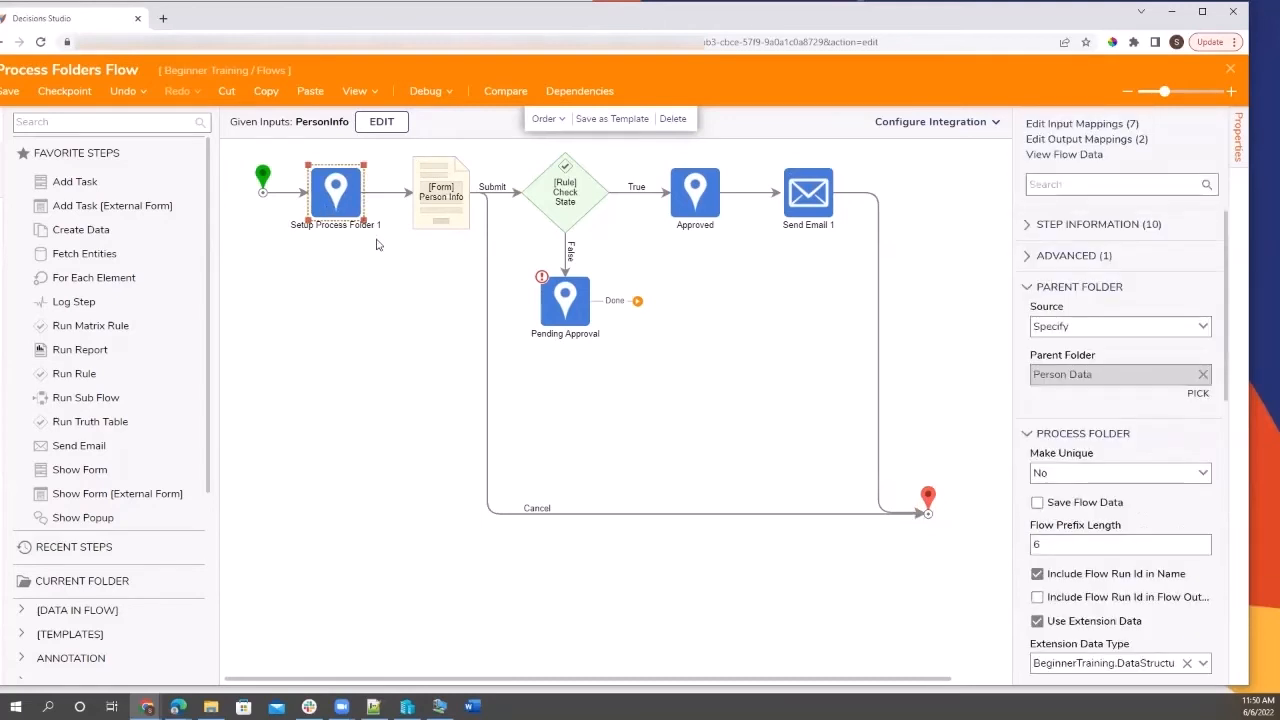
{"action": "left_click", "coordinate": [710, 199]}
{"action": "left_click", "coordinate": [547, 296]}
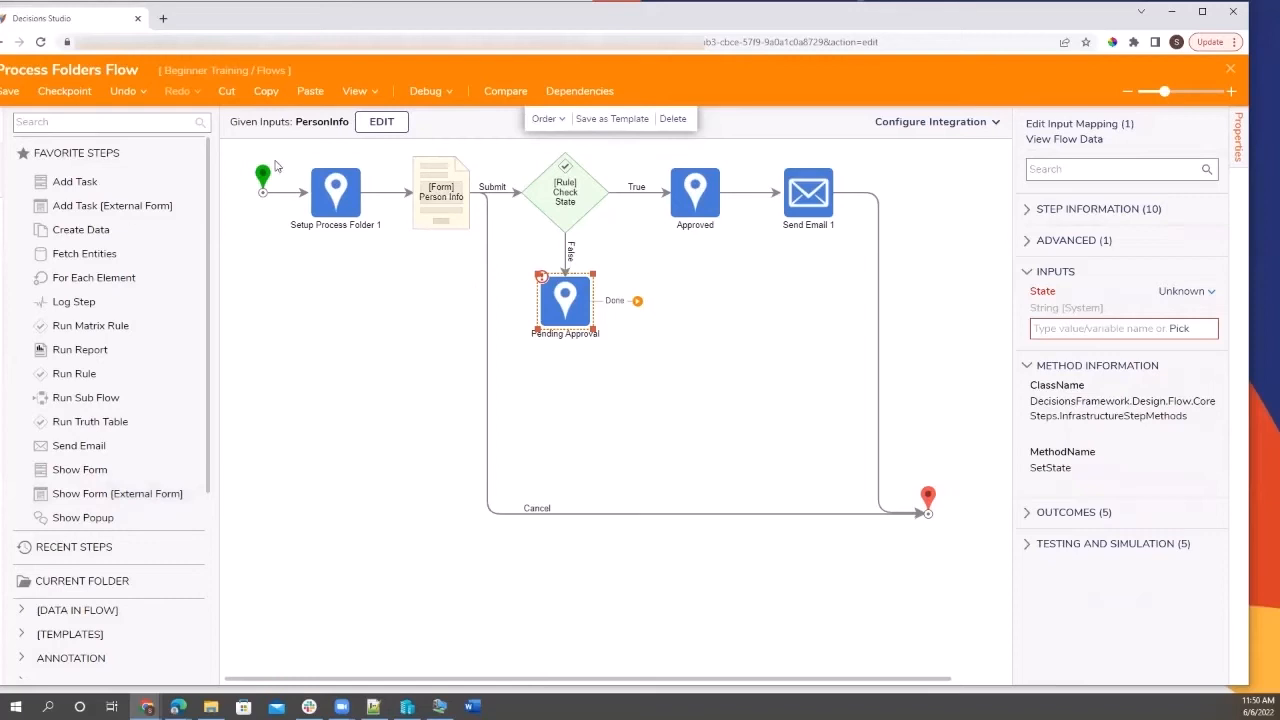
{"action": "left_click", "coordinate": [10, 91]}
{"action": "left_click", "coordinate": [790, 440]}
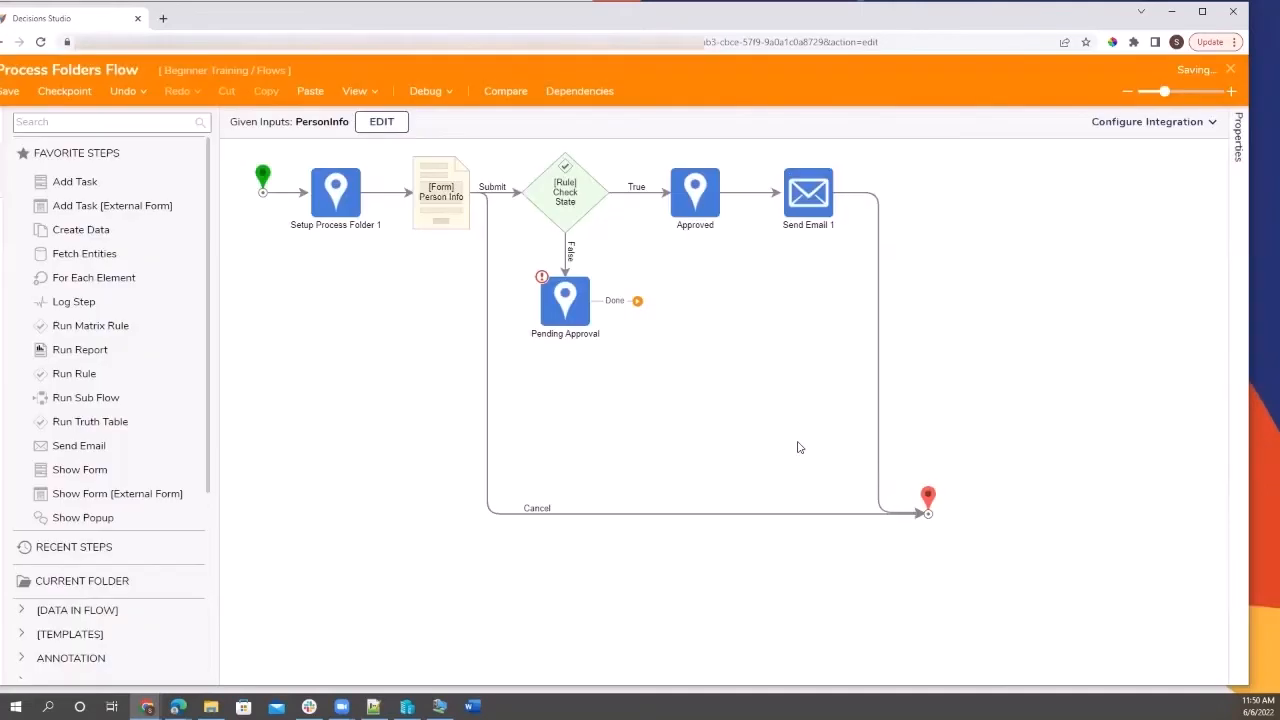
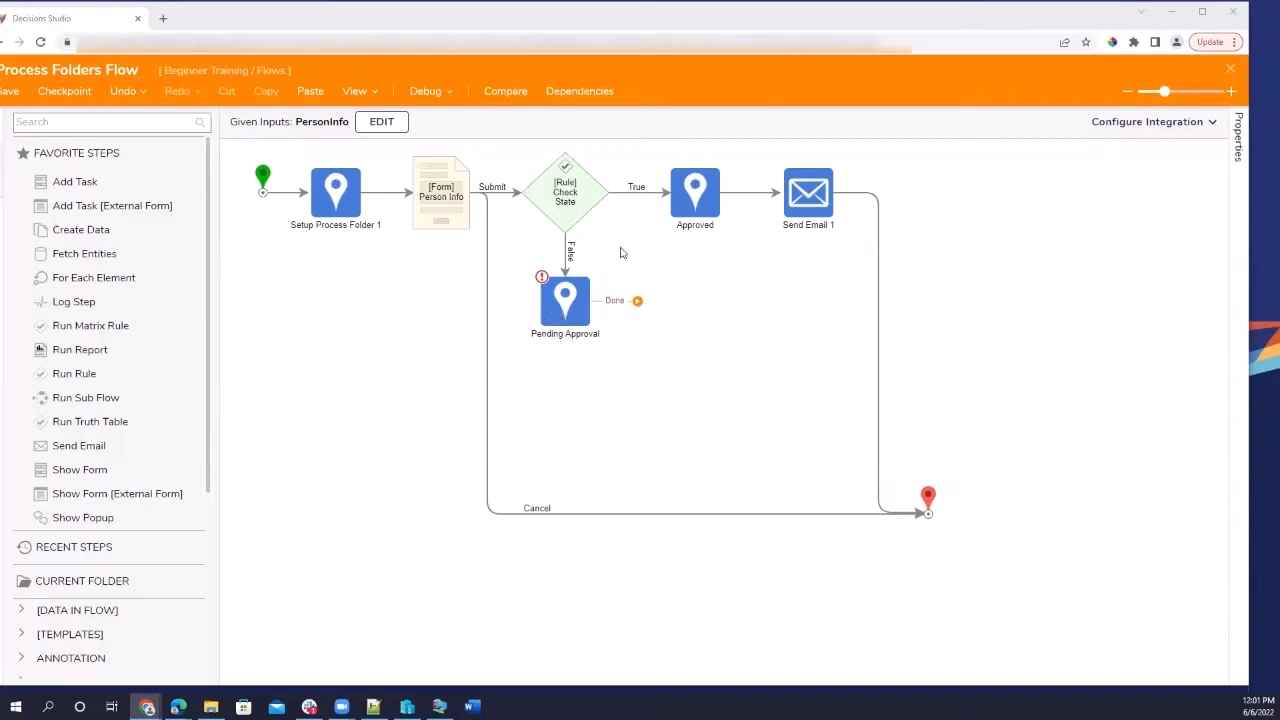
Add a Show Form step after Pending Approval and set Pending Approval's State to constant 'Pending Approval'.
{"action": "left_click_drag", "start_coordinate": [80, 469], "coordinate": [668, 315]}
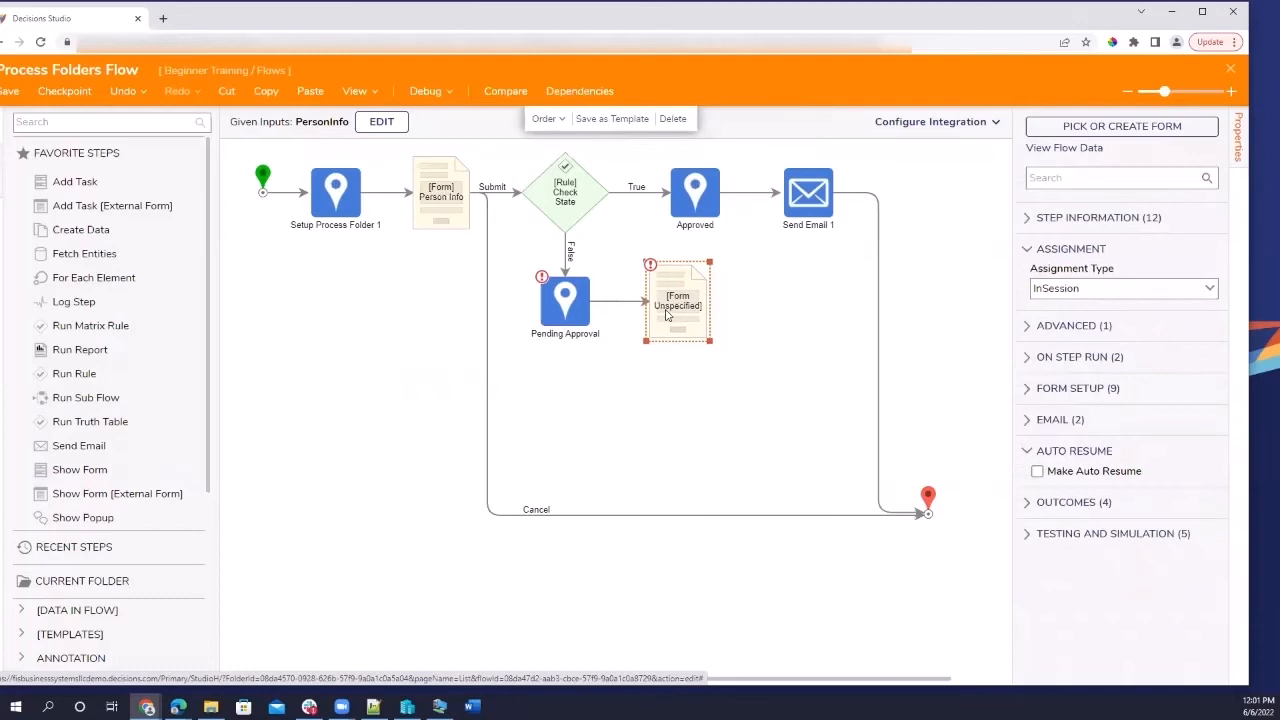
{"action": "left_click", "coordinate": [569, 314]}
{"action": "left_click", "coordinate": [1087, 327]}
{"action": "type", "text": "Pe"}
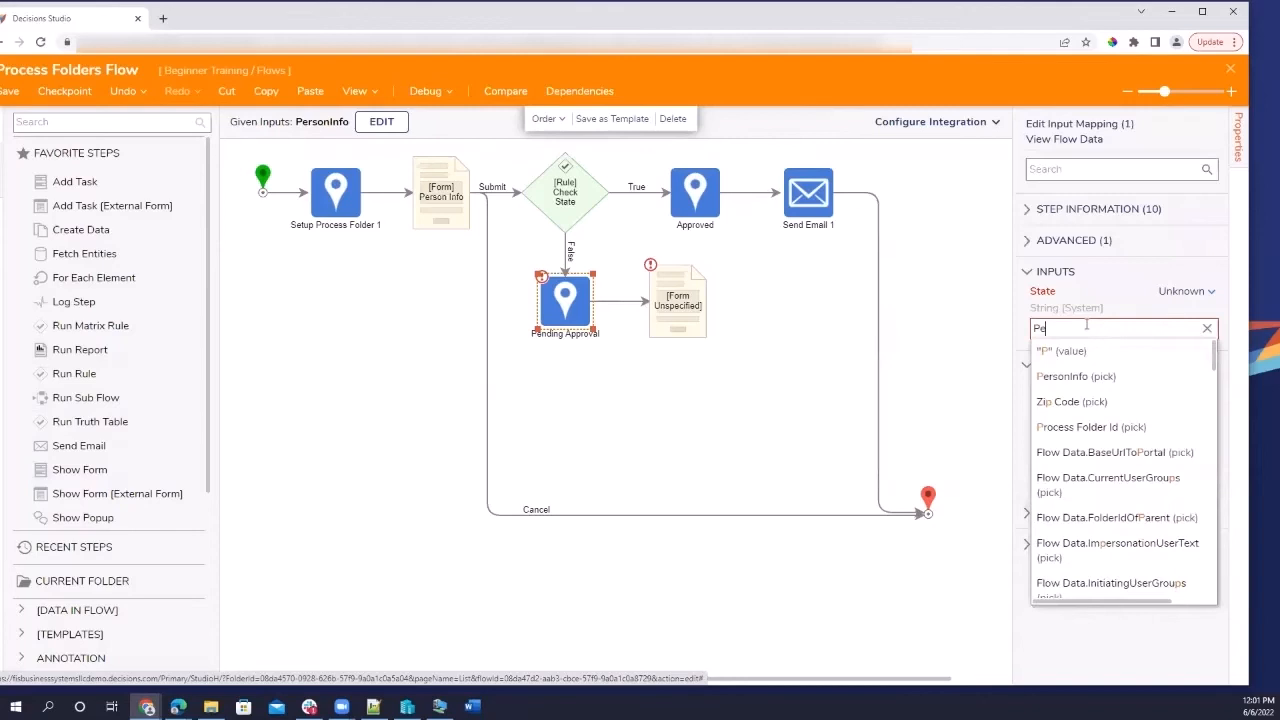
{"action": "type", "text": "nding Approval"}
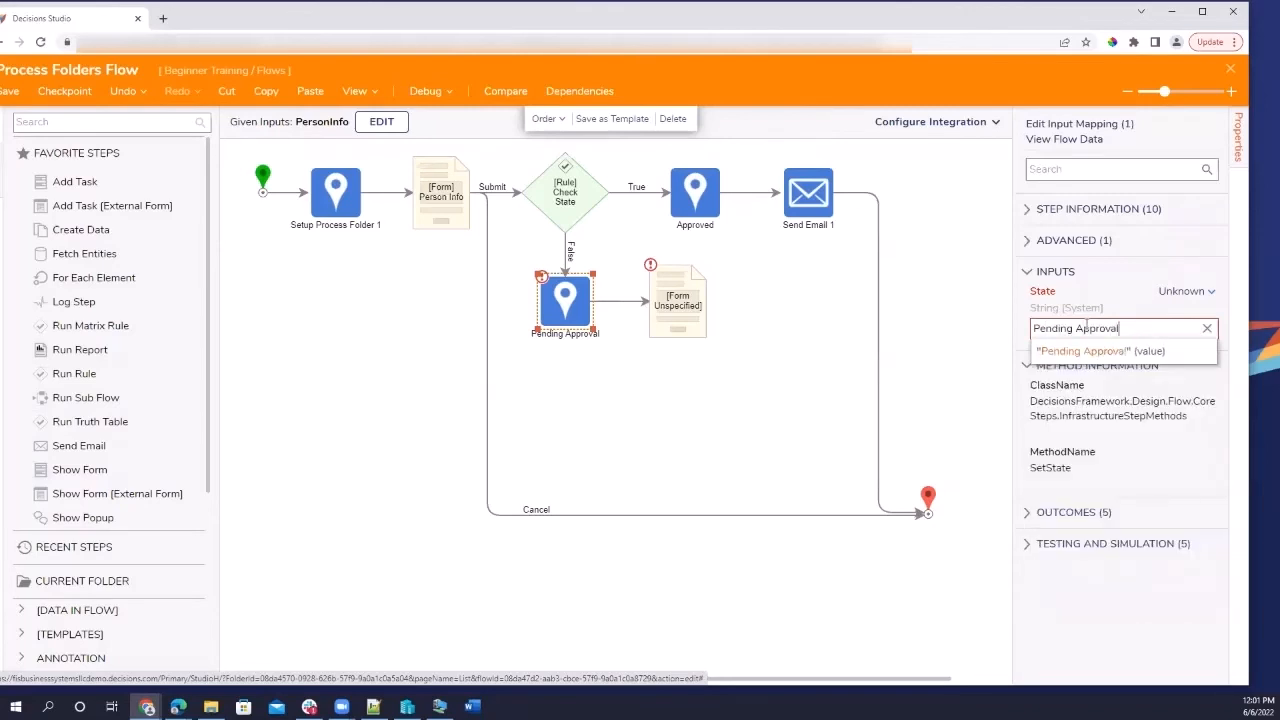
{"action": "left_click", "coordinate": [770, 322]}
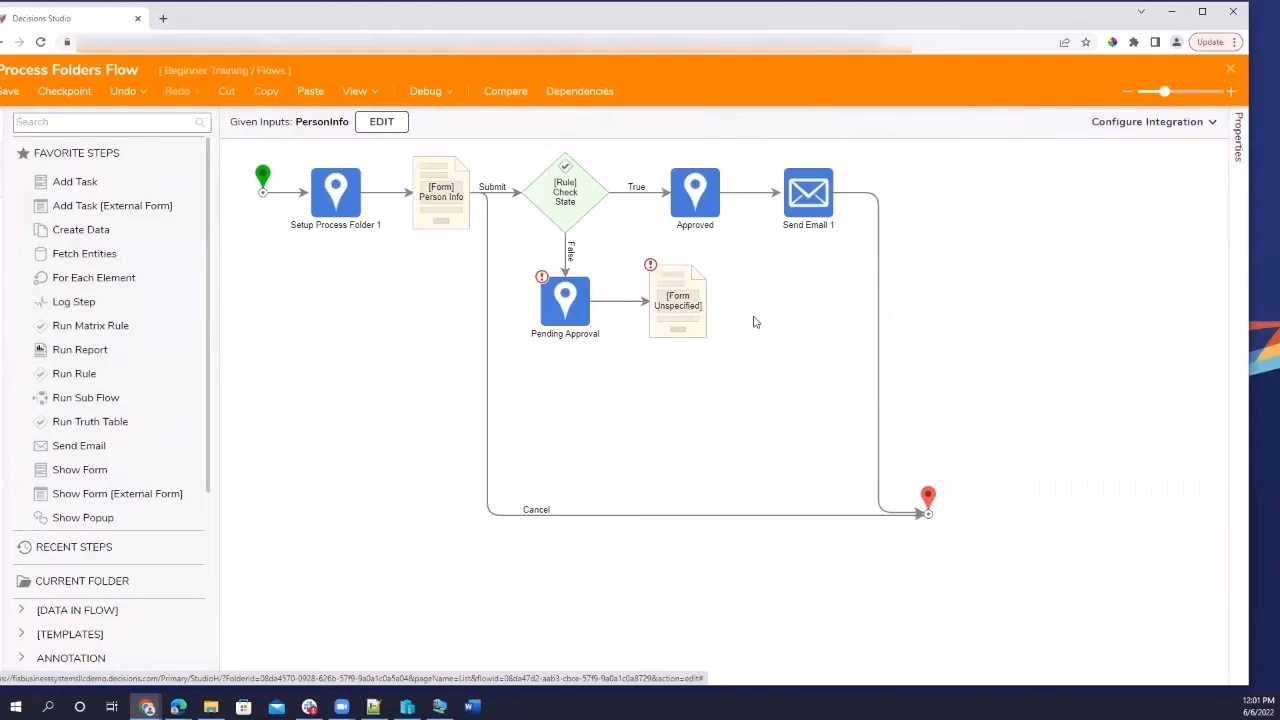
{"action": "left_click", "coordinate": [576, 305]}
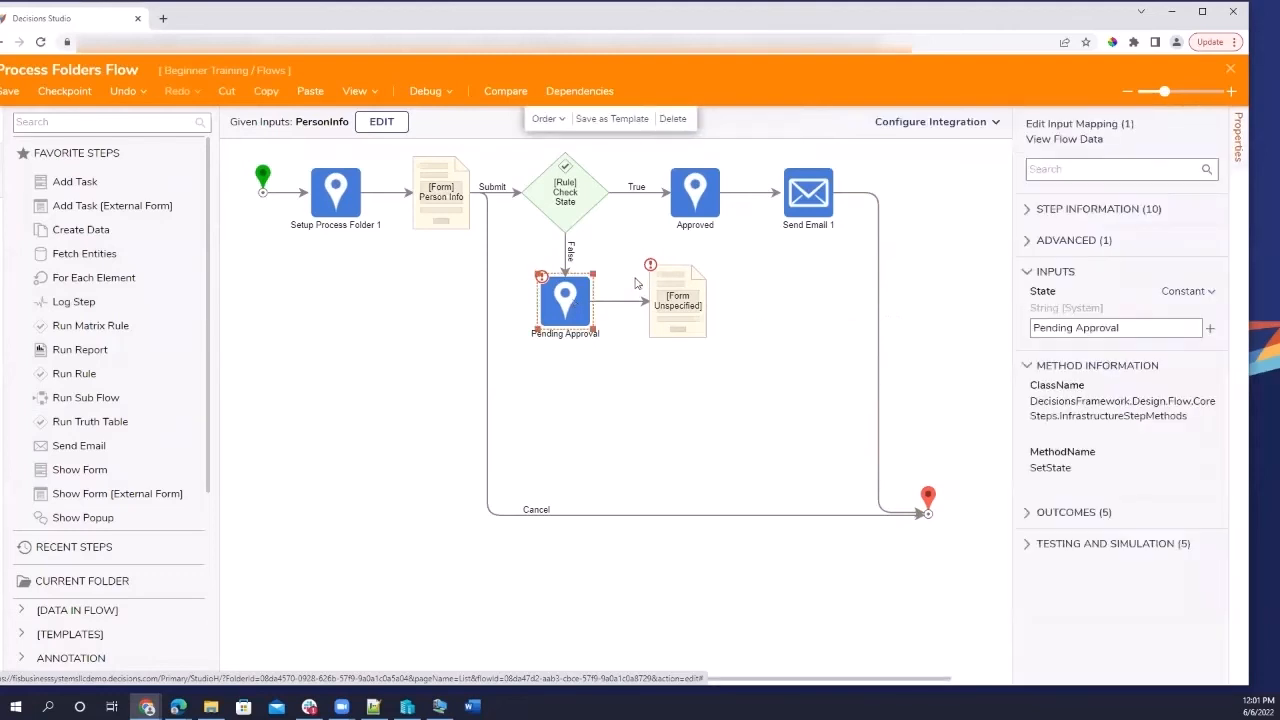
{"action": "left_click", "coordinate": [688, 300]}
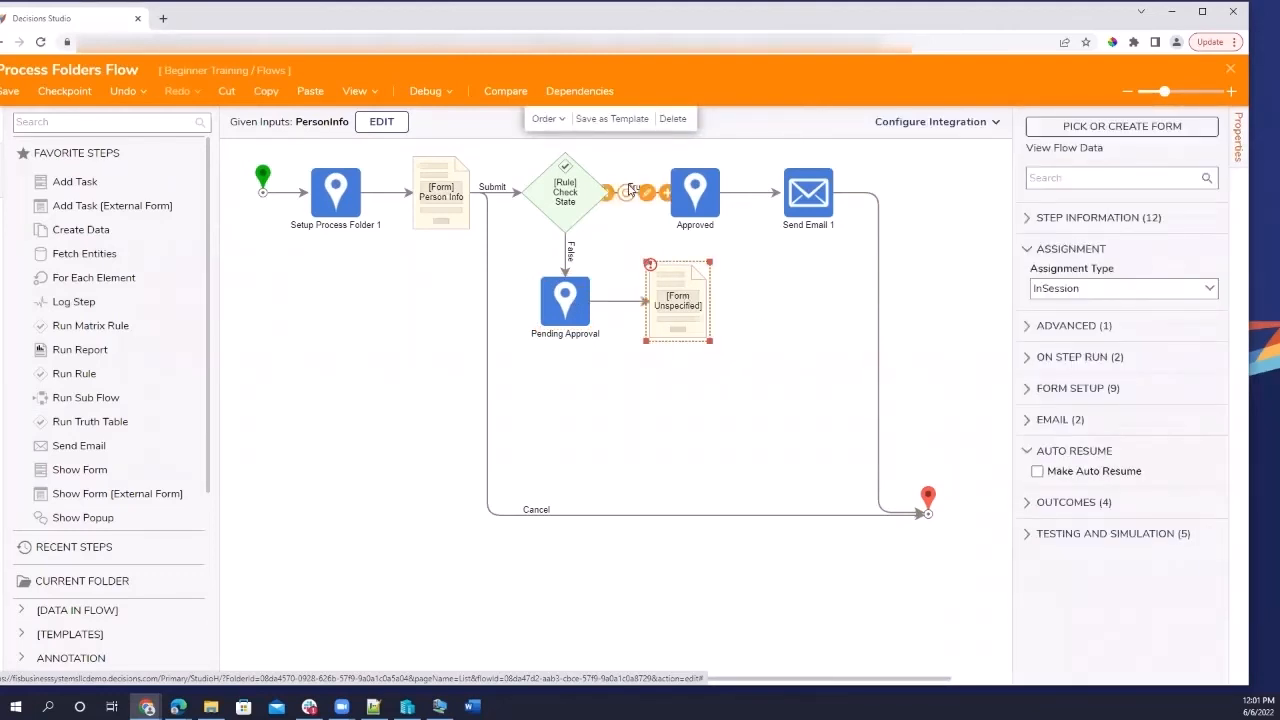
Pick the recent Person Info form for the new form step.
{"action": "left_click", "coordinate": [1114, 122]}
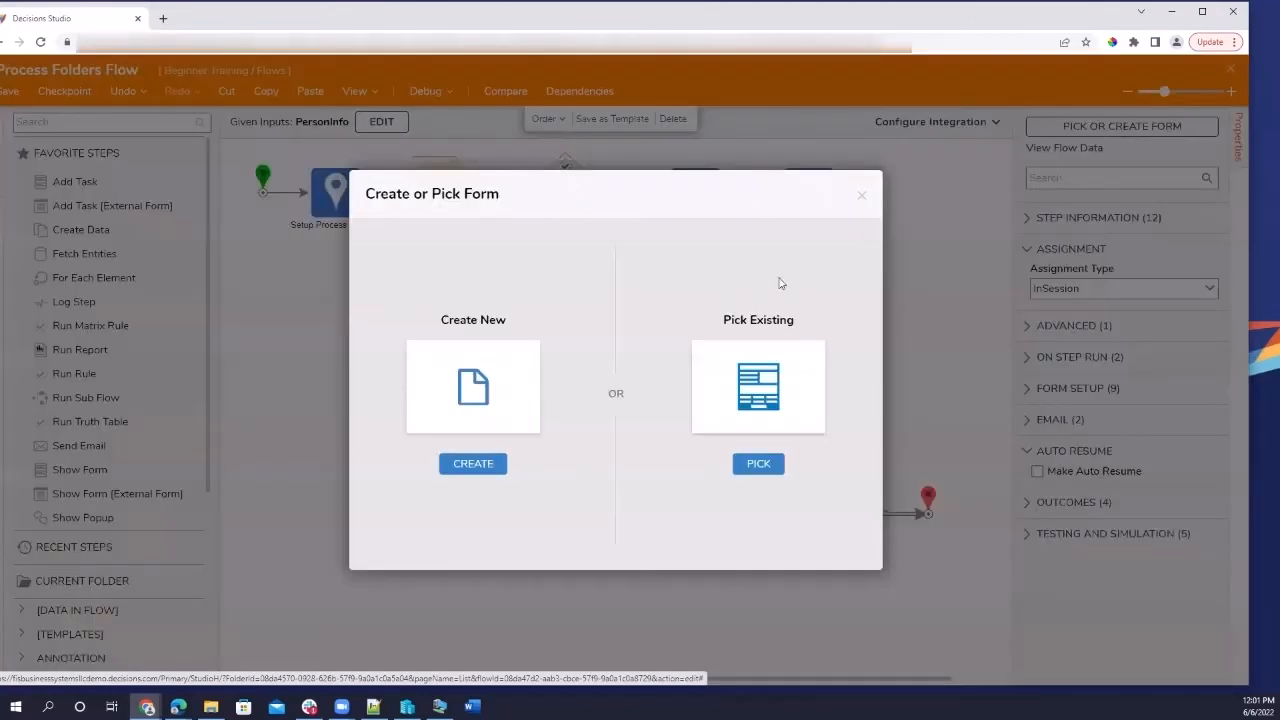
{"action": "left_click", "coordinate": [755, 461]}
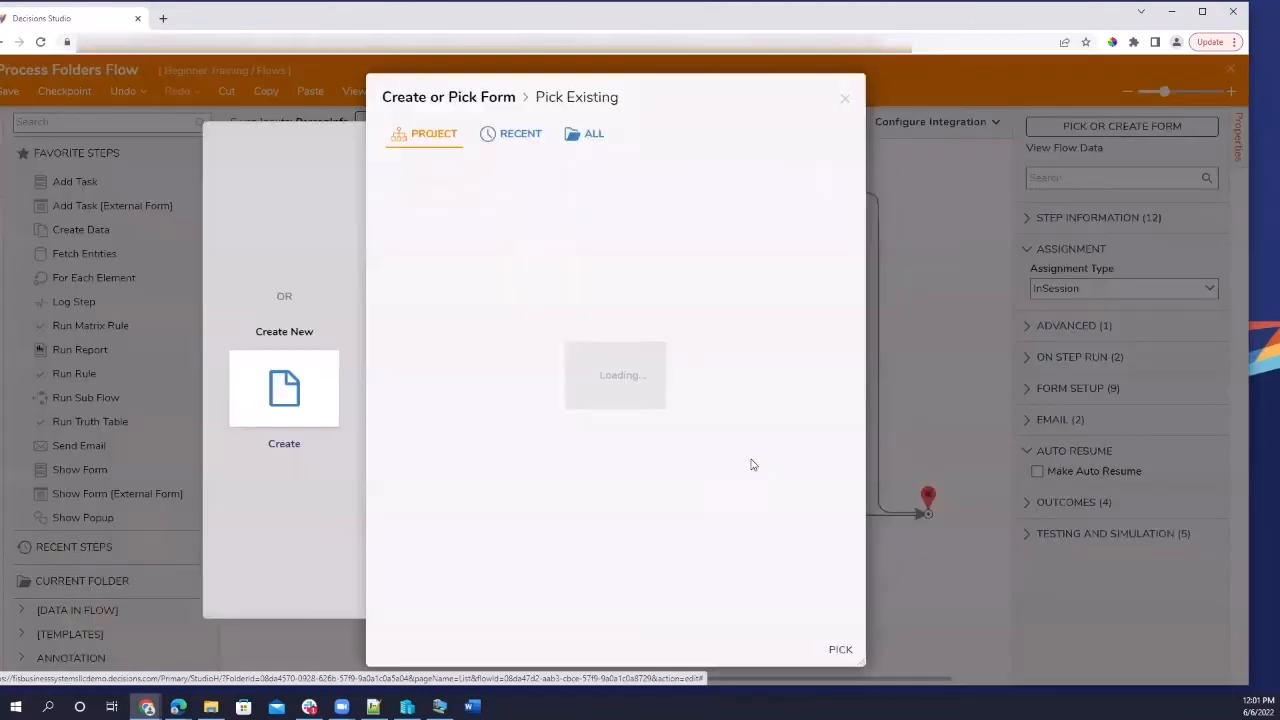
{"action": "left_click", "coordinate": [521, 134]}
{"action": "left_click", "coordinate": [840, 649]}
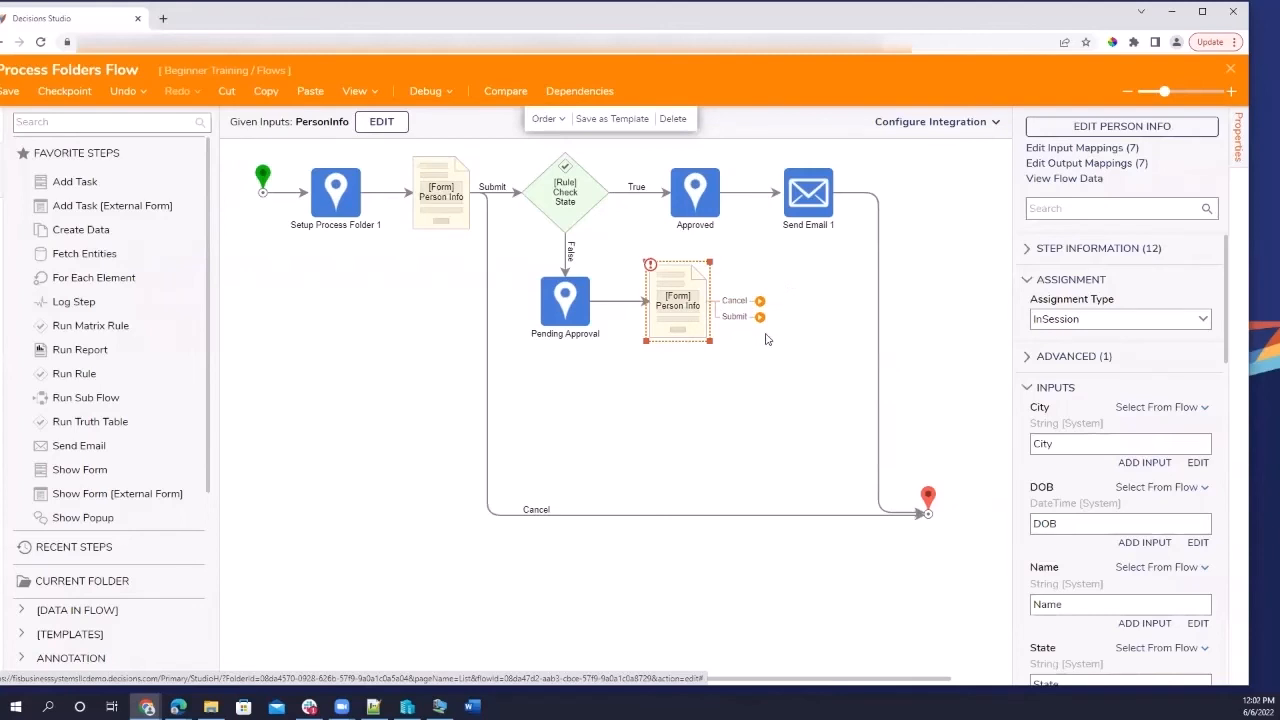
Start adding a step after the form's Submit outcome and search for 'set state'.
{"action": "left_click_drag", "start_coordinate": [760, 318], "coordinate": [755, 358]}
{"action": "left_click", "coordinate": [537, 222]}
{"action": "left_click", "coordinate": [543, 177]}
{"action": "type", "text": "set state"}
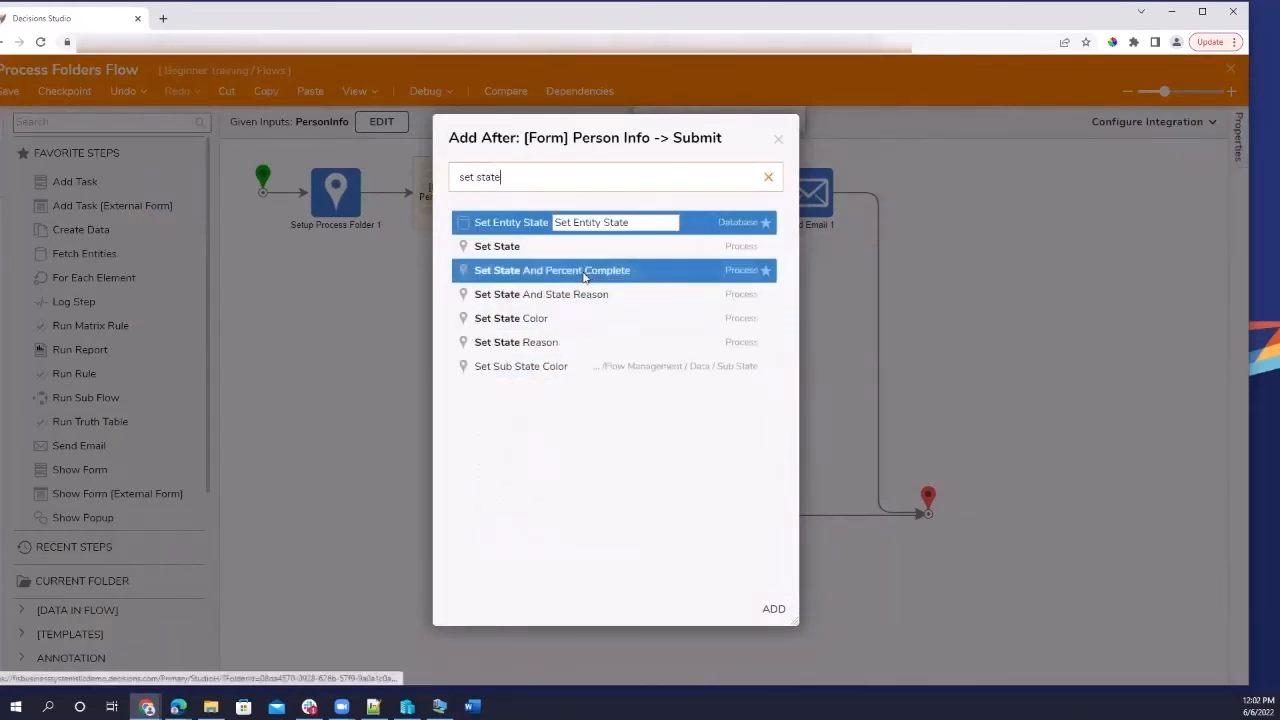
Cancel the new Set State step and connect the form's Submit outcome to Approved.
{"action": "left_click", "coordinate": [560, 246]}
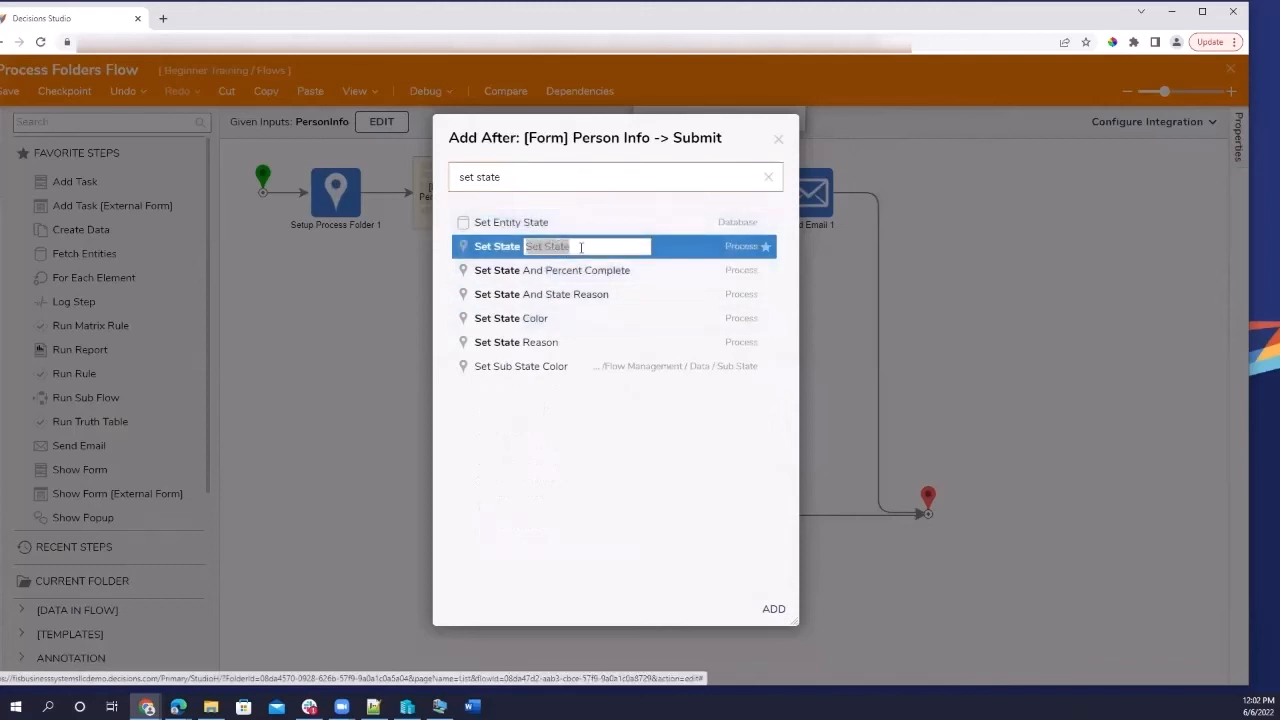
{"action": "type", "text": "A"}
{"action": "key", "text": "BackSpace"}
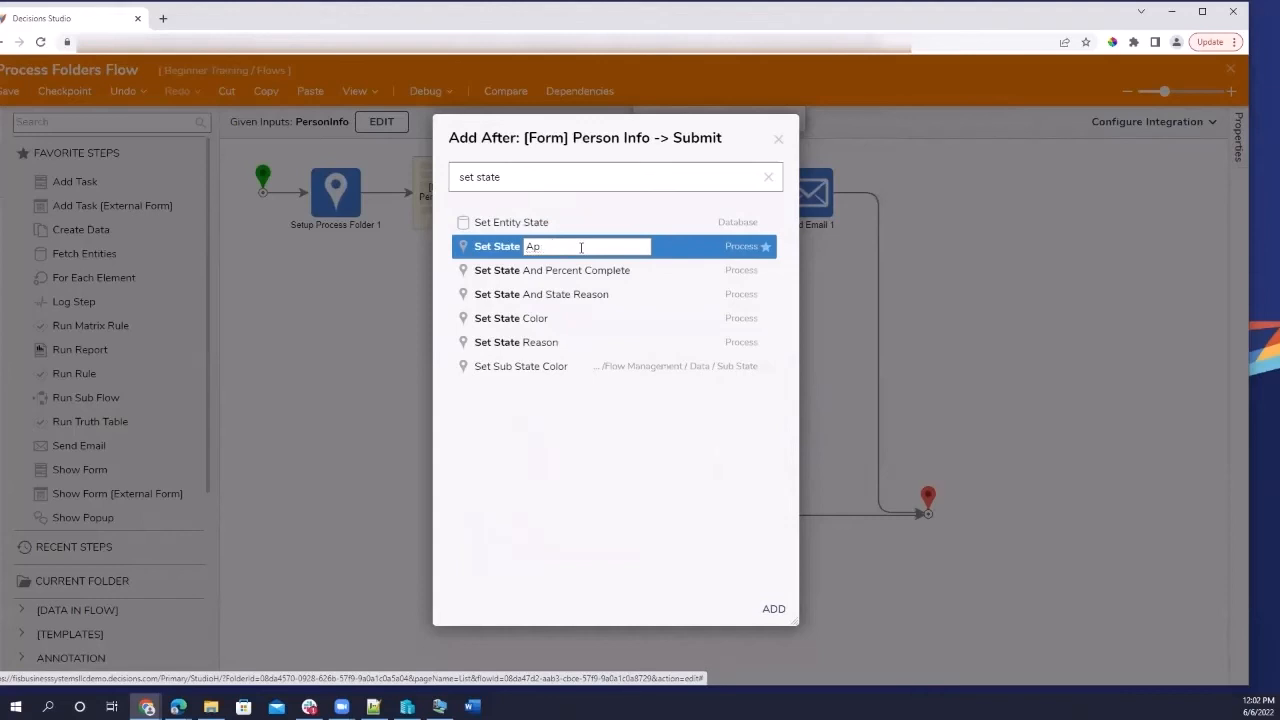
{"action": "left_click", "coordinate": [778, 140]}
{"action": "left_click_drag", "start_coordinate": [760, 317], "coordinate": [702, 227]}
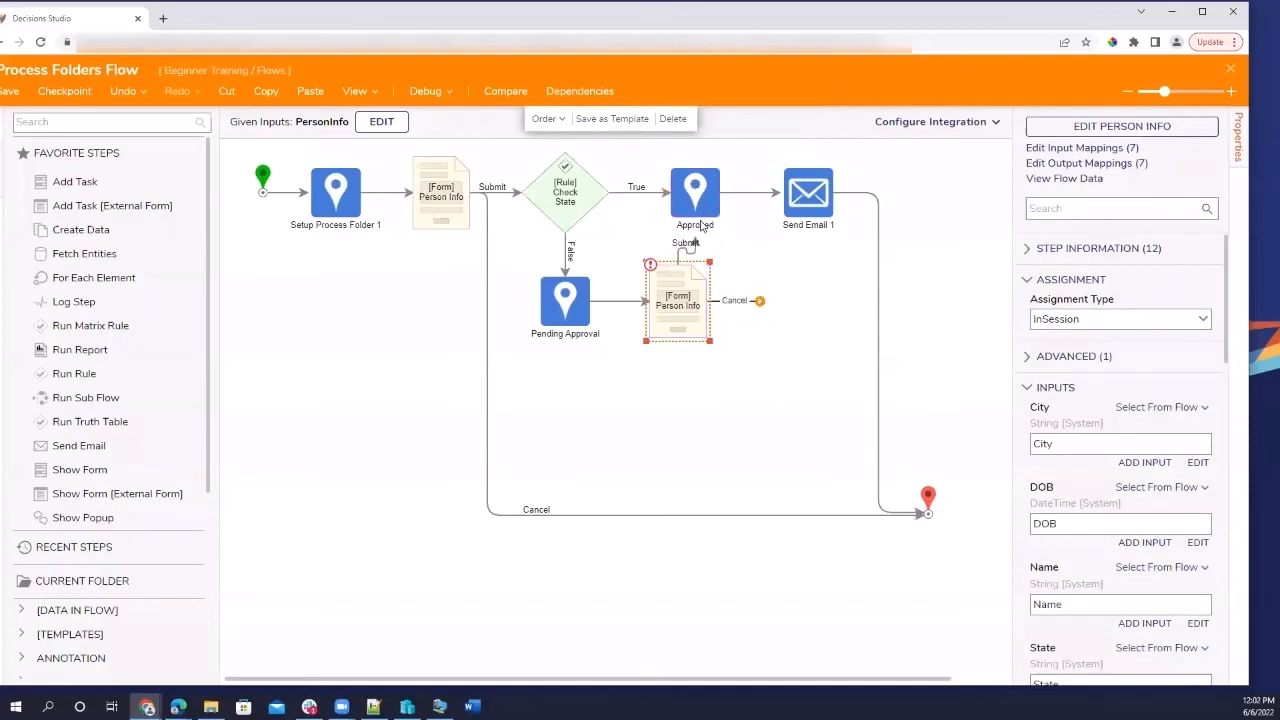
Shift the Person Info form and Pending Approval steps slightly lower on the canvas.
{"action": "left_click_drag", "start_coordinate": [693, 333], "coordinate": [709, 334]}
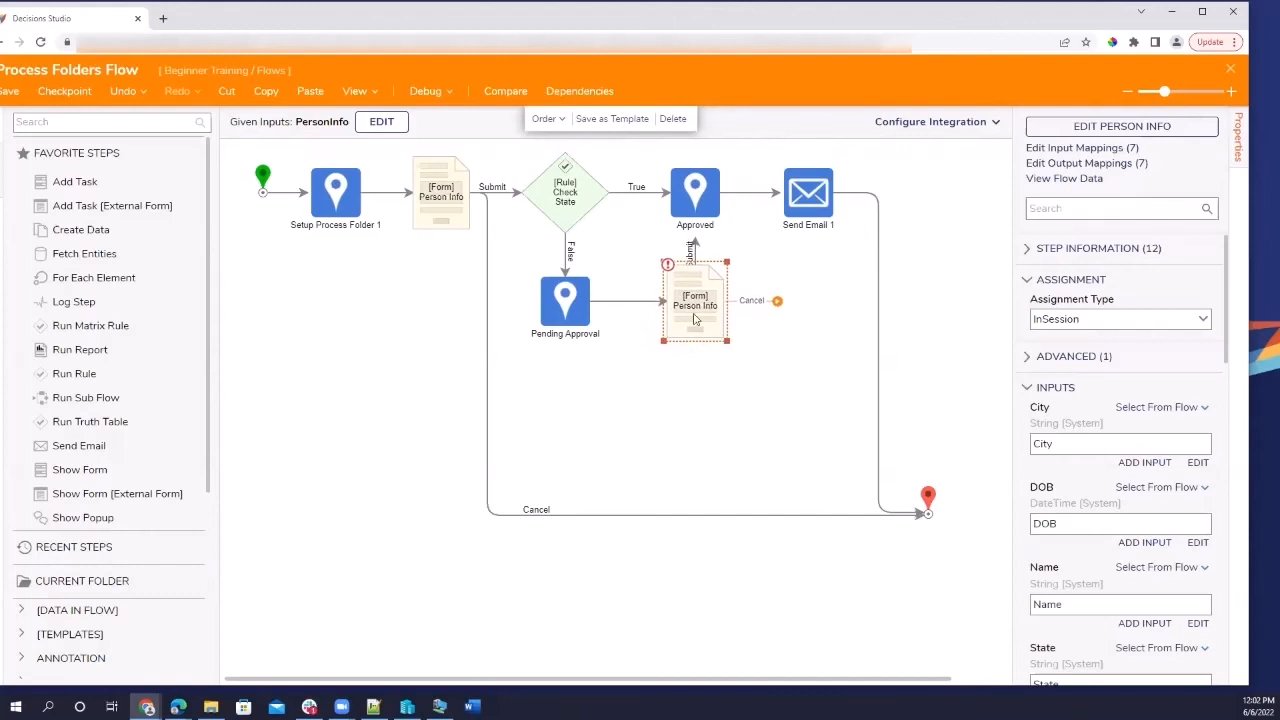
{"action": "left_click_drag", "start_coordinate": [574, 294], "coordinate": [575, 316]}
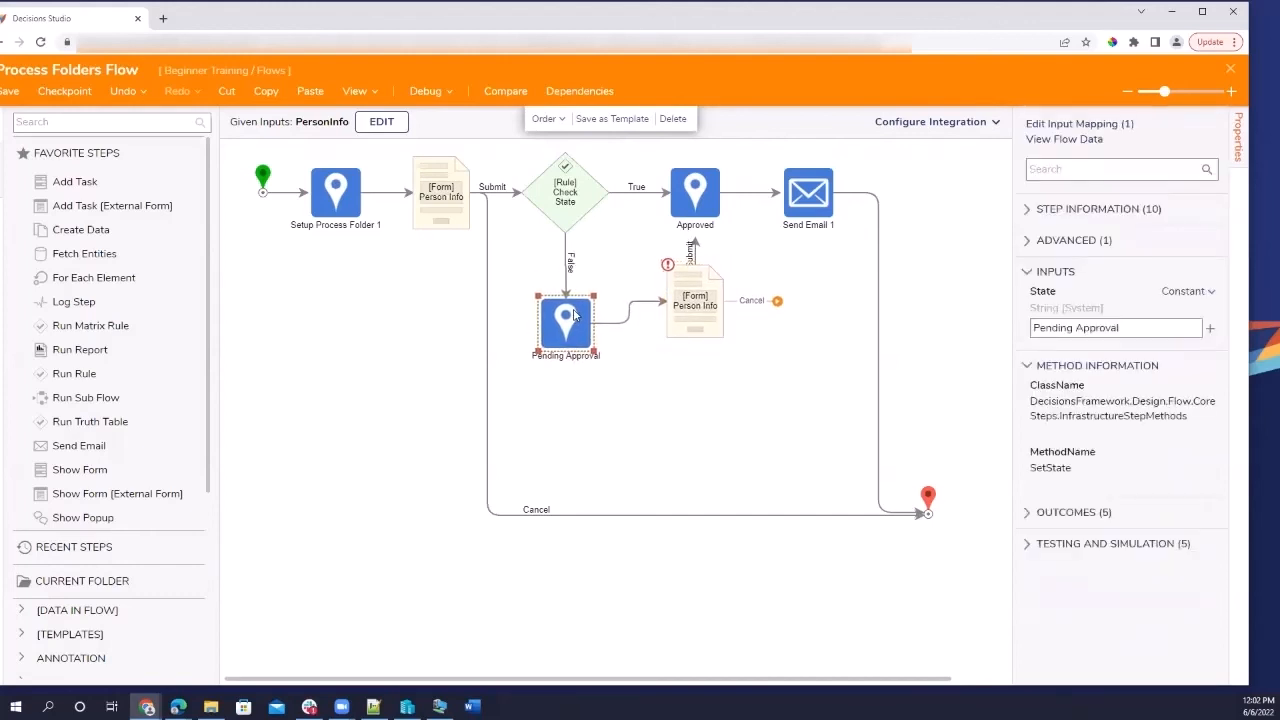
{"action": "mouse_move", "coordinate": [690, 312]}
{"action": "left_mouse_down"}
{"action": "mouse_move", "coordinate": [686, 338]}
{"action": "mouse_move", "coordinate": [698, 334]}
{"action": "left_mouse_up"}
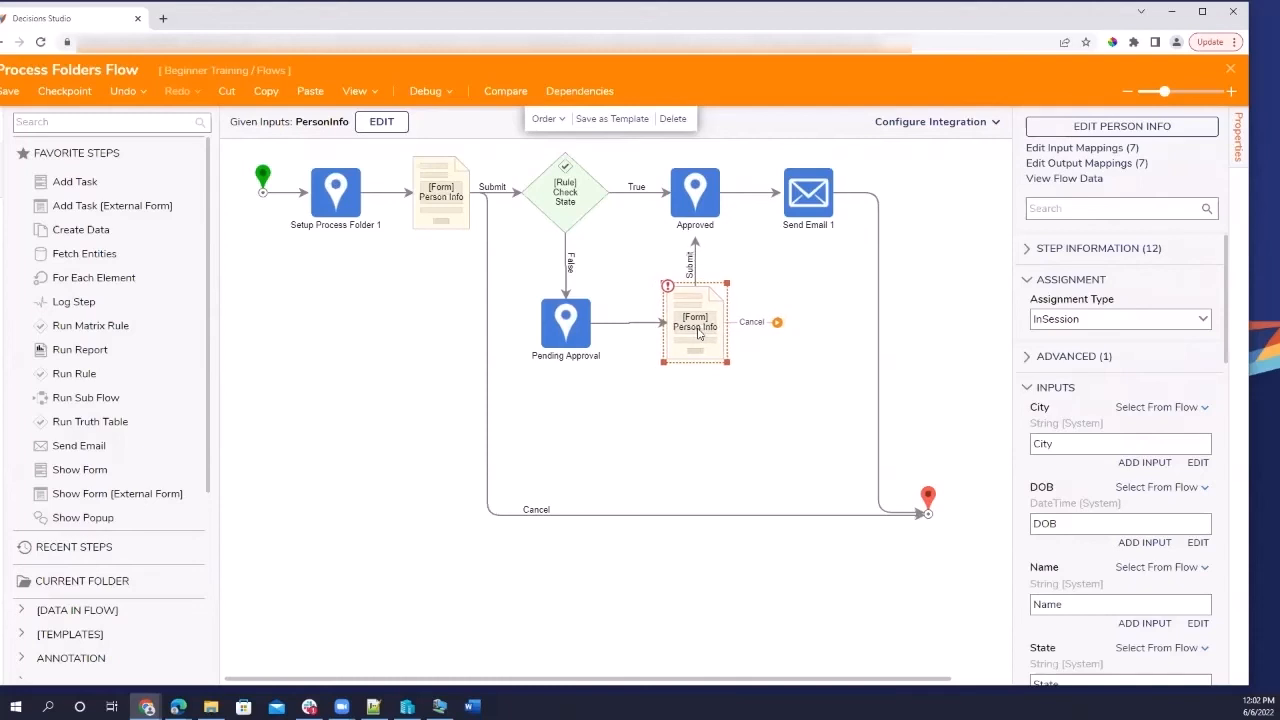
{"action": "left_click", "coordinate": [585, 320]}
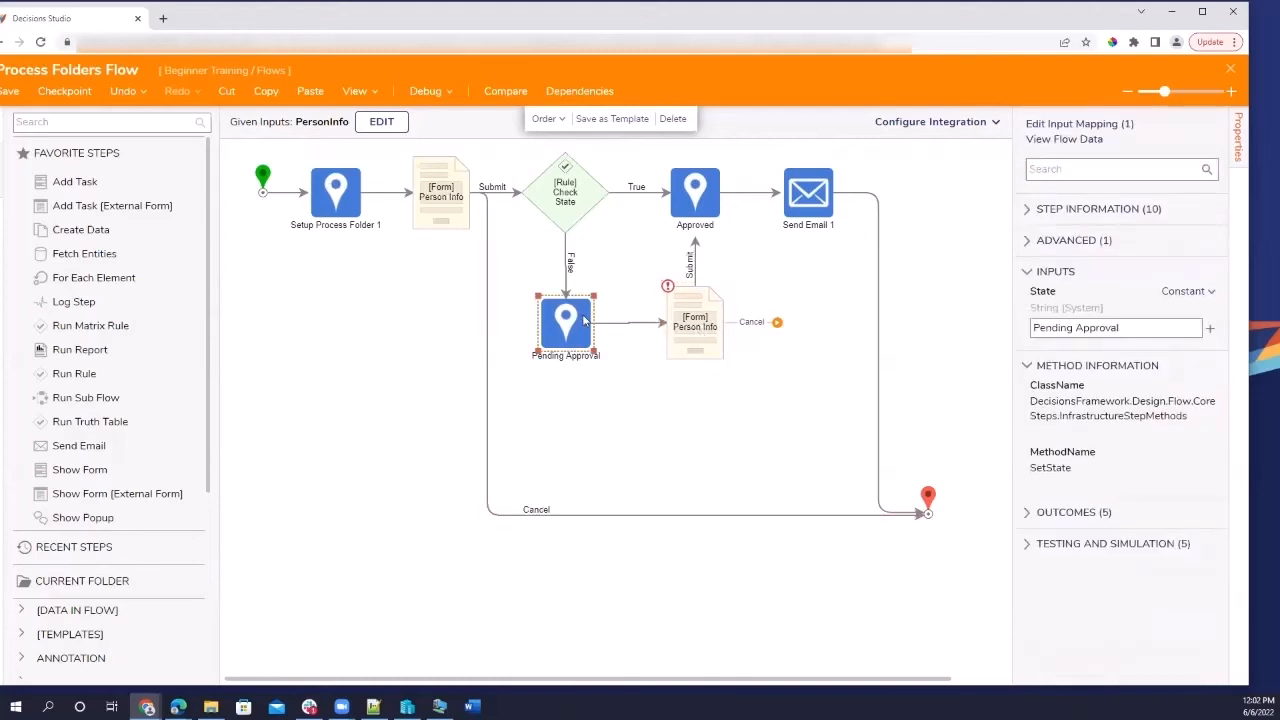
{"action": "left_click", "coordinate": [714, 347]}
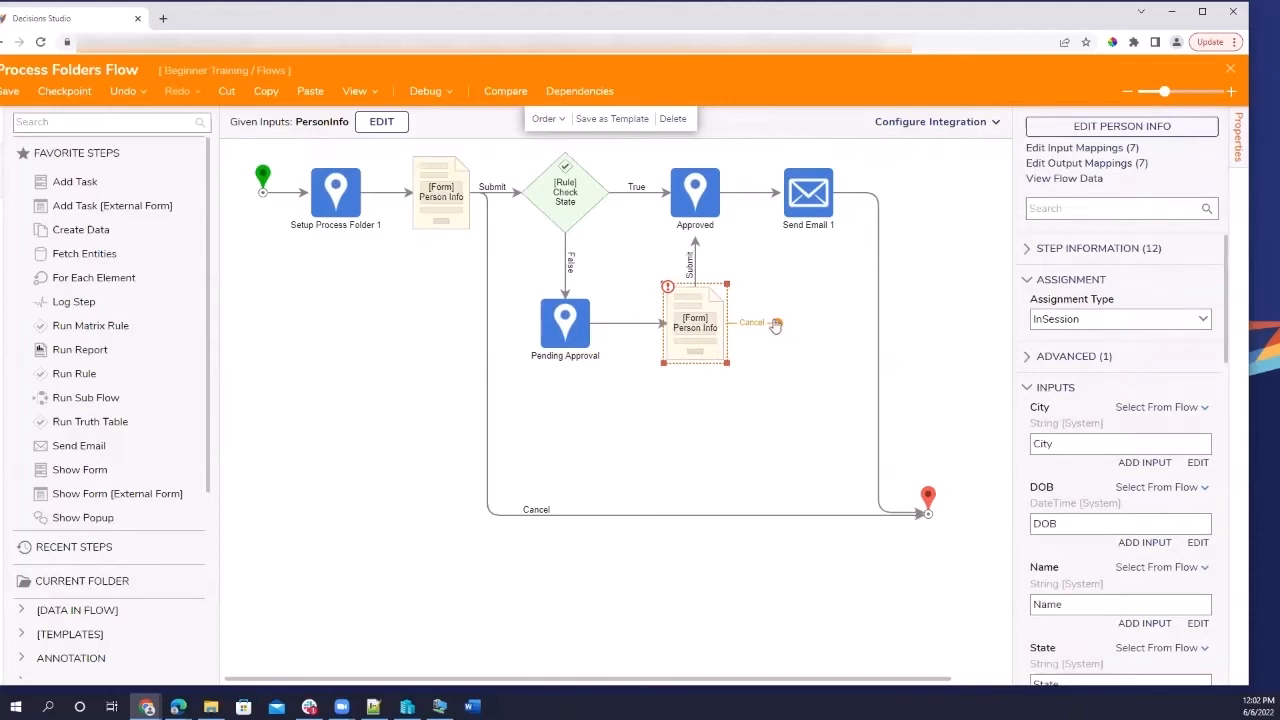
Add a Set State step named Denied after the form's Cancel outcome, placed below the form.
{"action": "left_click", "coordinate": [776, 323]}
{"action": "type", "text": "set state"}
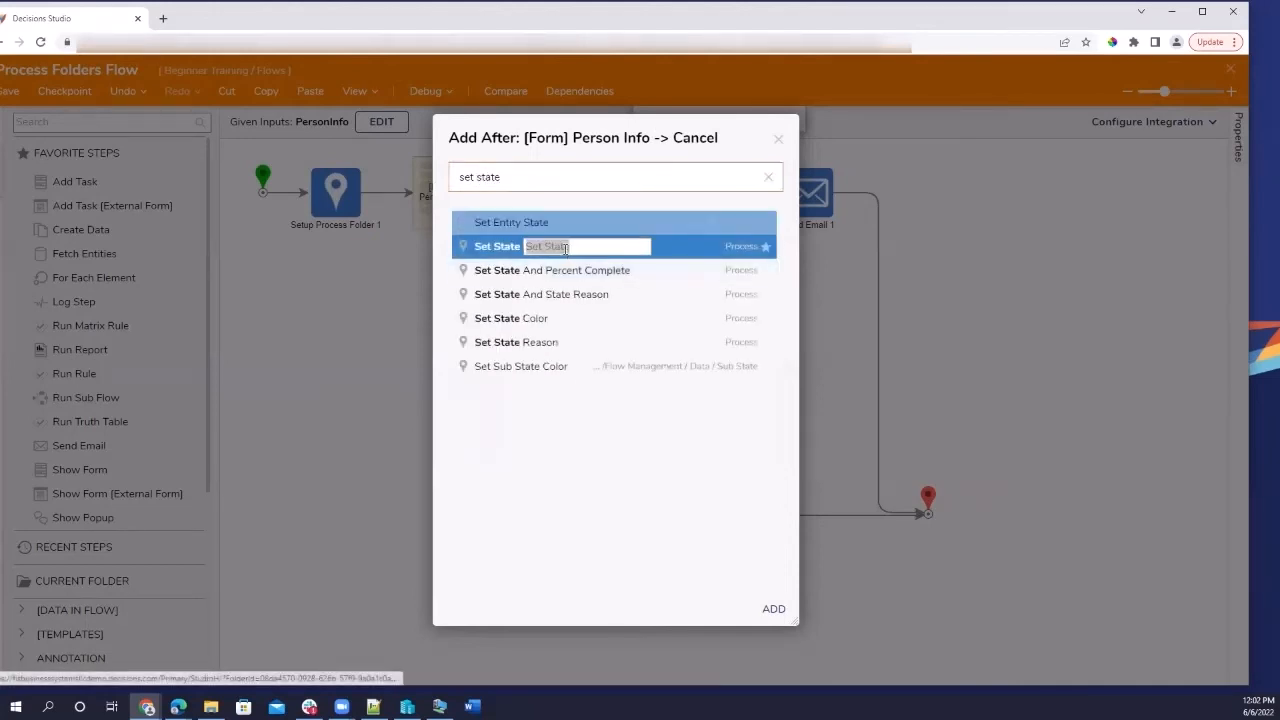
{"action": "type", "text": "Denied"}
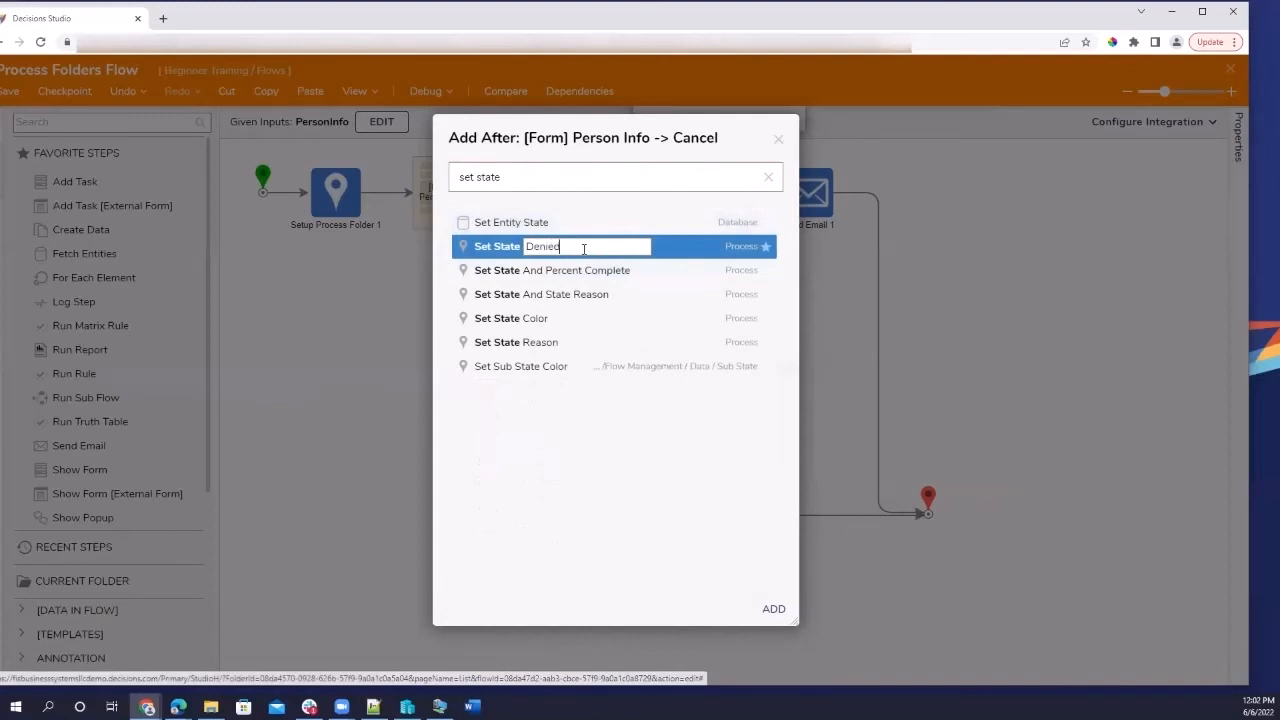
{"action": "left_click", "coordinate": [770, 608]}
{"action": "left_click_drag", "start_coordinate": [724, 280], "coordinate": [702, 436]}
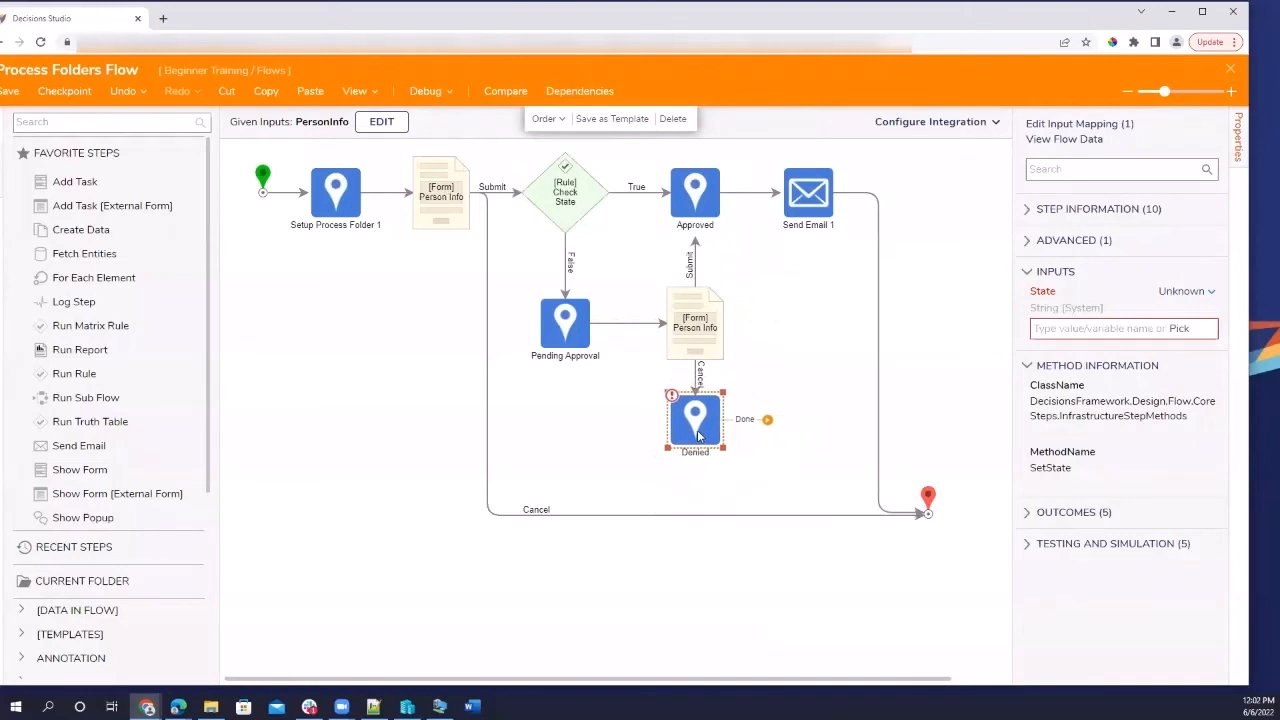
Add a 'Send Email - Denied' step after Denied's Done outcome, positioned beside Denied.
{"action": "left_click", "coordinate": [767, 421]}
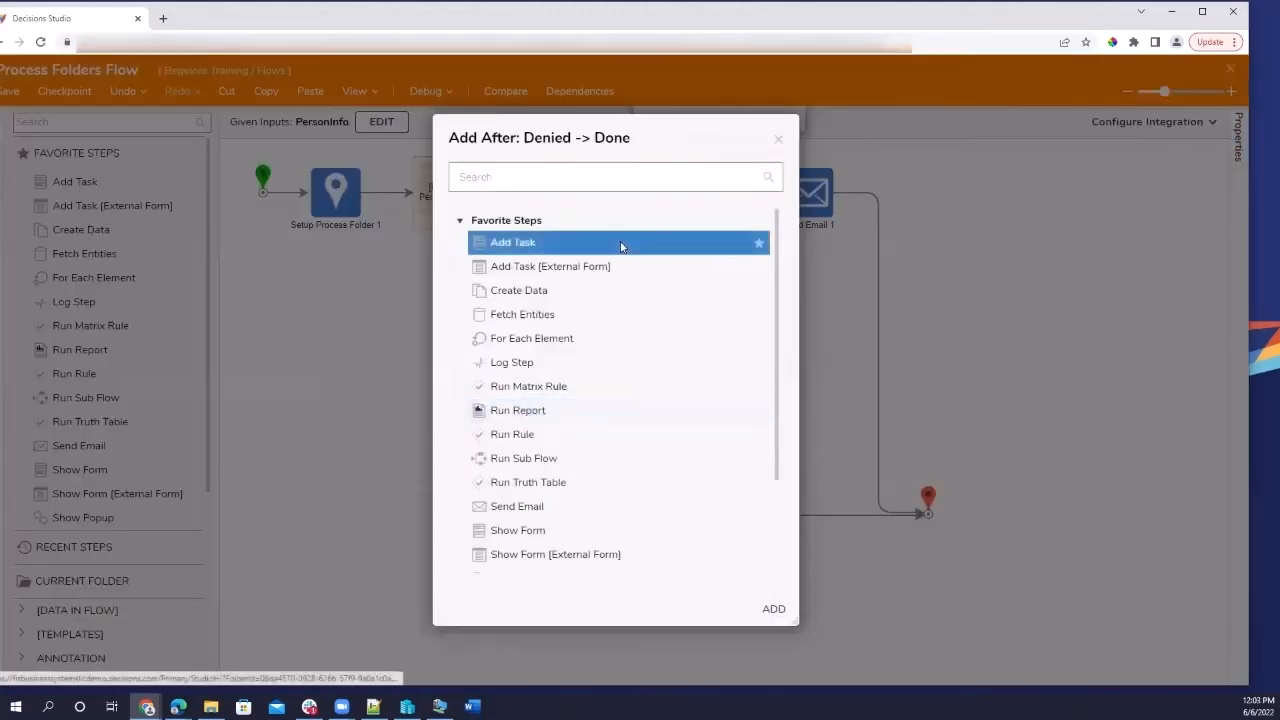
{"action": "left_click", "coordinate": [538, 512]}
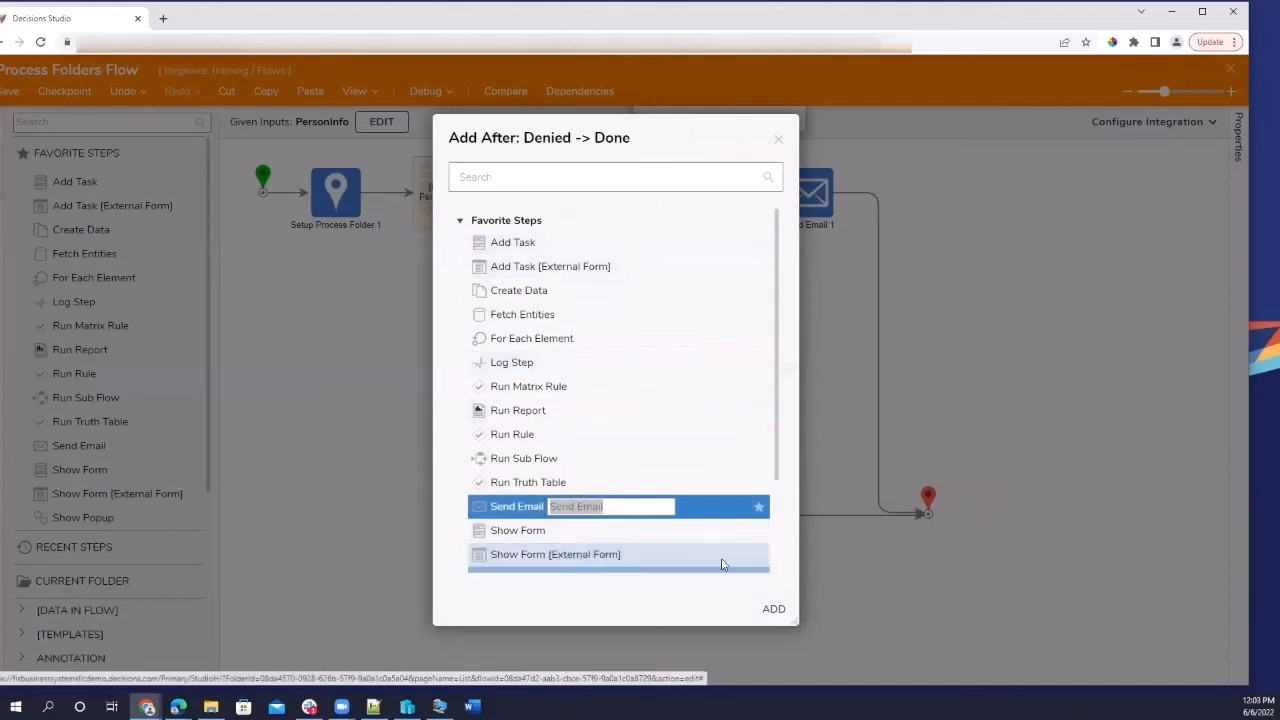
{"action": "left_click", "coordinate": [646, 508]}
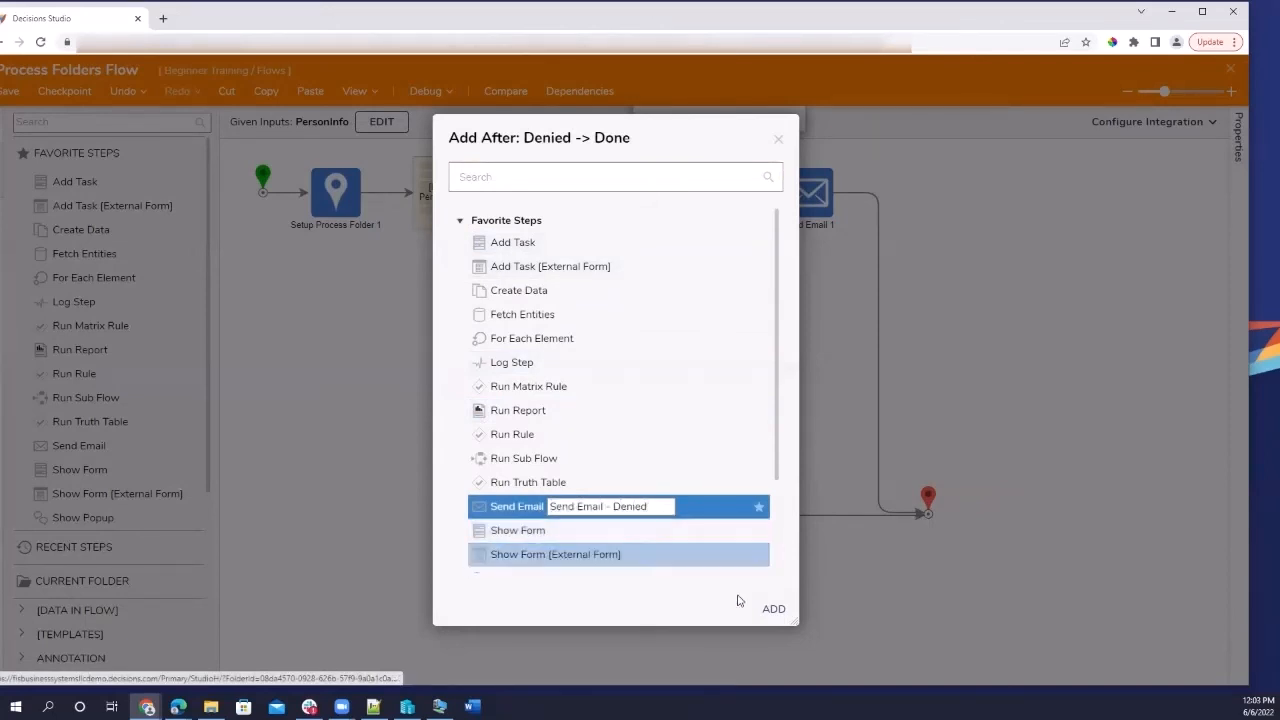
{"action": "left_click", "coordinate": [772, 609]}
{"action": "left_click_drag", "start_coordinate": [889, 434], "coordinate": [796, 434]}
Set the Denied step's State input to the constant 'Denied'.
{"action": "left_click", "coordinate": [695, 420]}
{"action": "left_click", "coordinate": [1104, 328]}
{"action": "type", "text": "Denied"}
{"action": "left_click", "coordinate": [1075, 351]}
{"action": "left_click", "coordinate": [793, 428]}
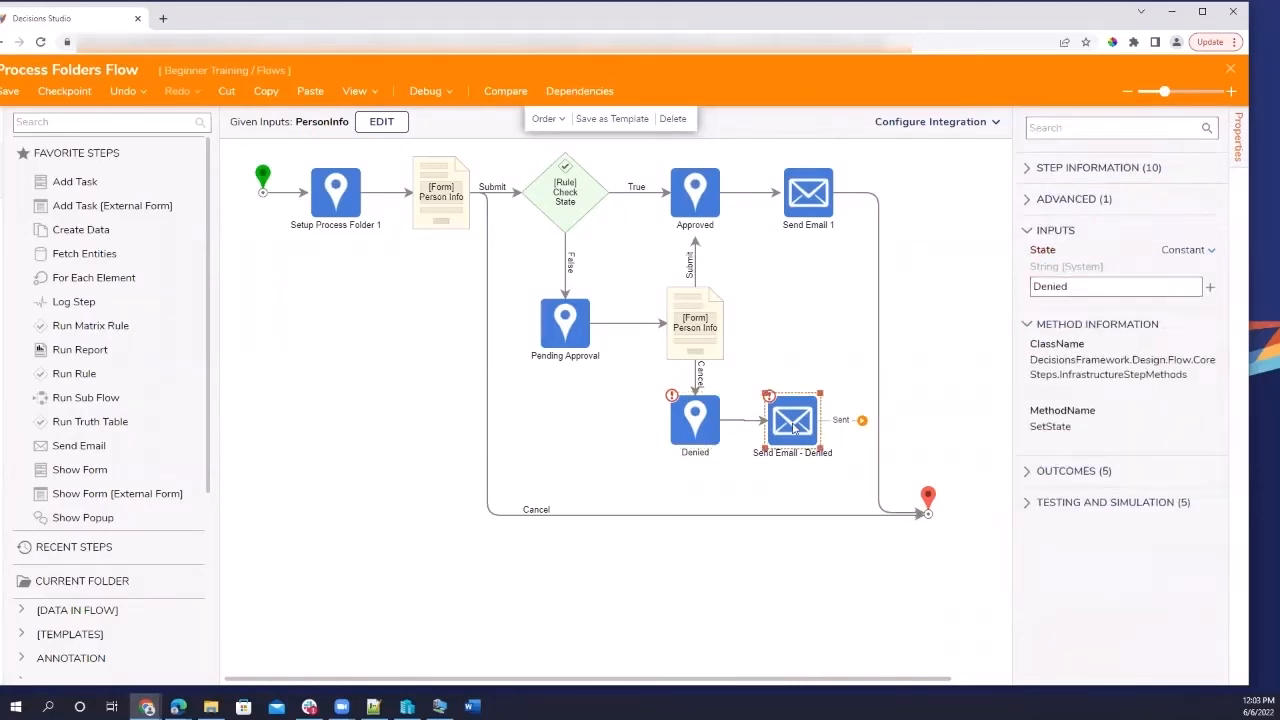
Connect Sent to the End, enter sender admin.com, and address it to Flow Data.InitiatingUserEmail.
{"action": "left_click_drag", "start_coordinate": [863, 422], "coordinate": [926, 514]}
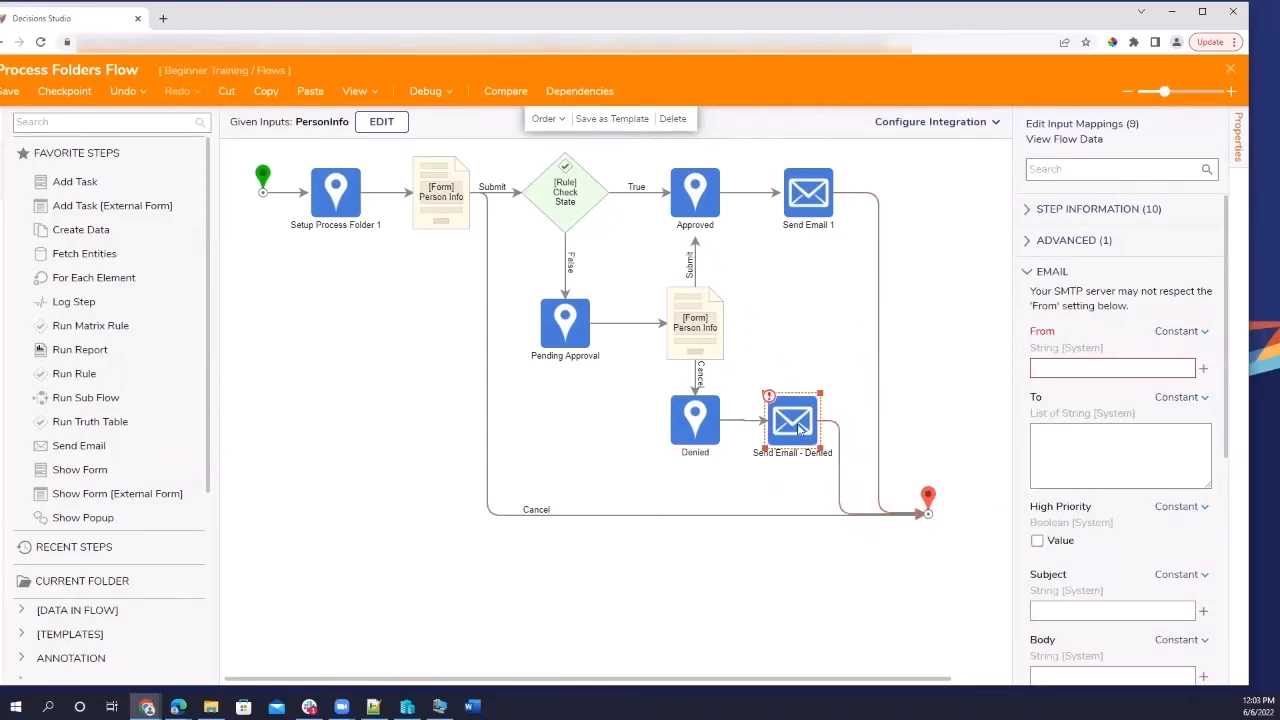
{"action": "left_click", "coordinate": [1166, 364]}
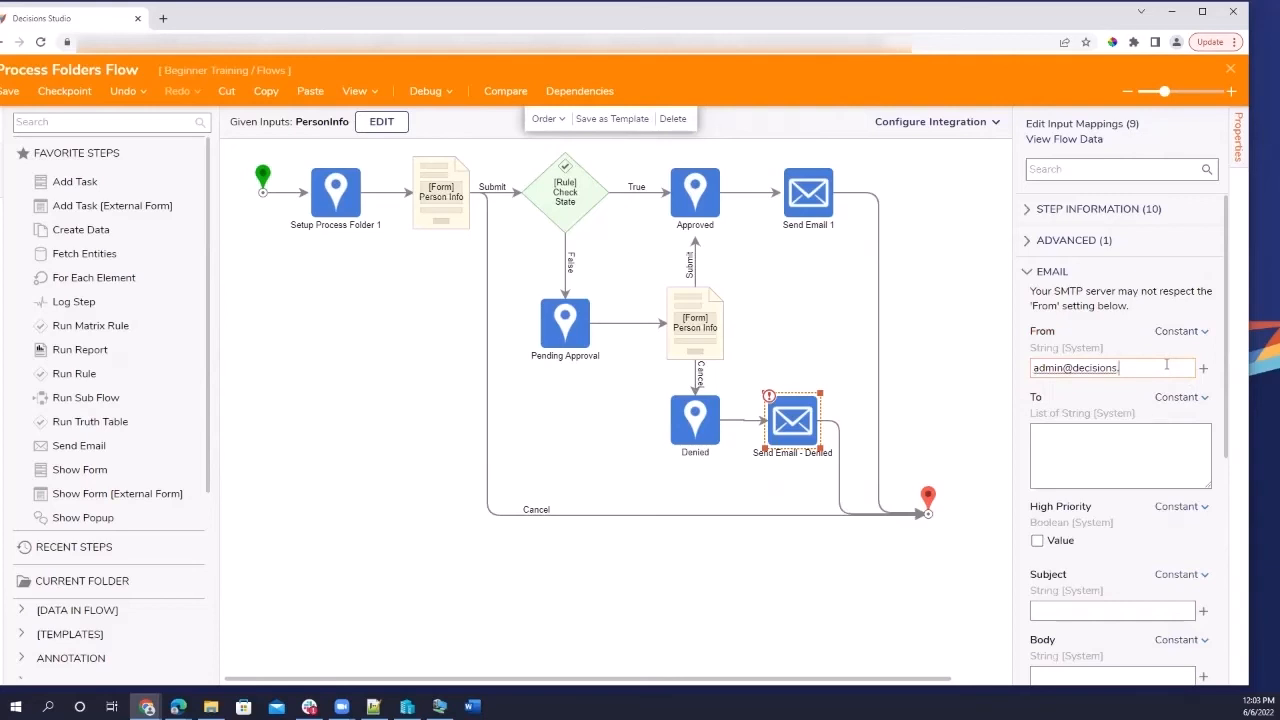
{"action": "left_click", "coordinate": [1190, 397]}
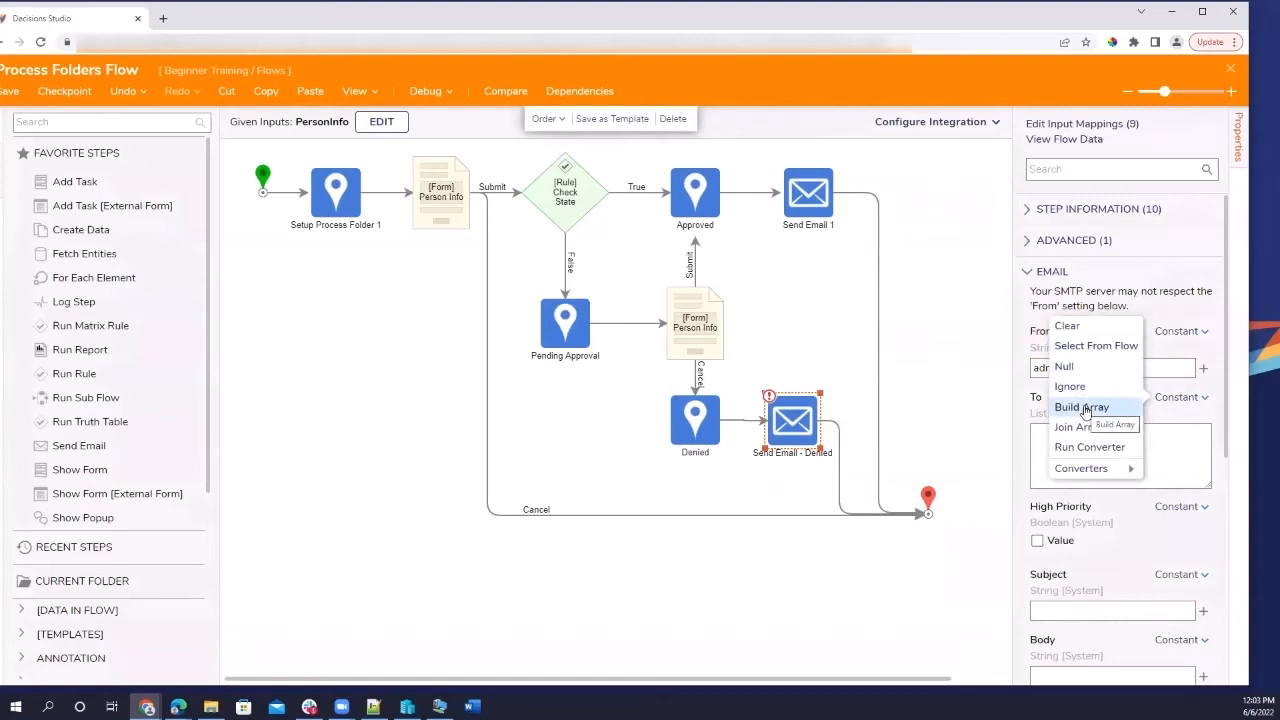
{"action": "left_click", "coordinate": [1086, 410]}
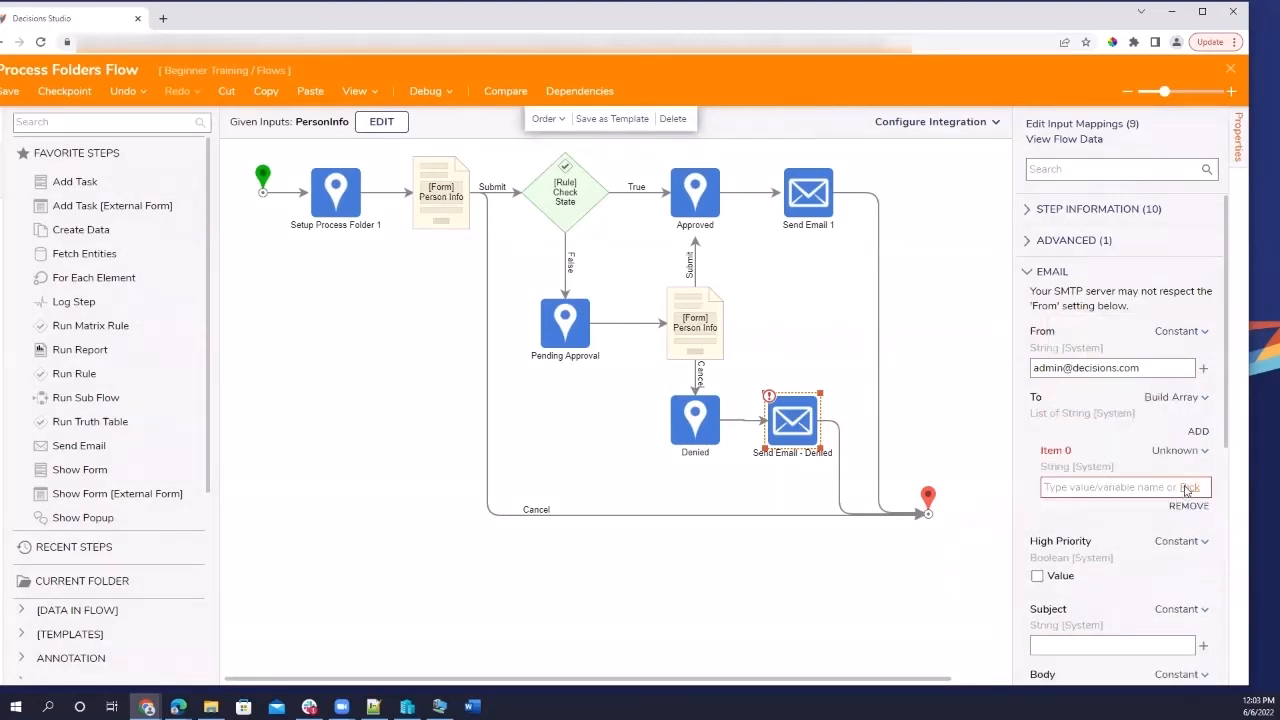
{"action": "left_click", "coordinate": [1190, 487]}
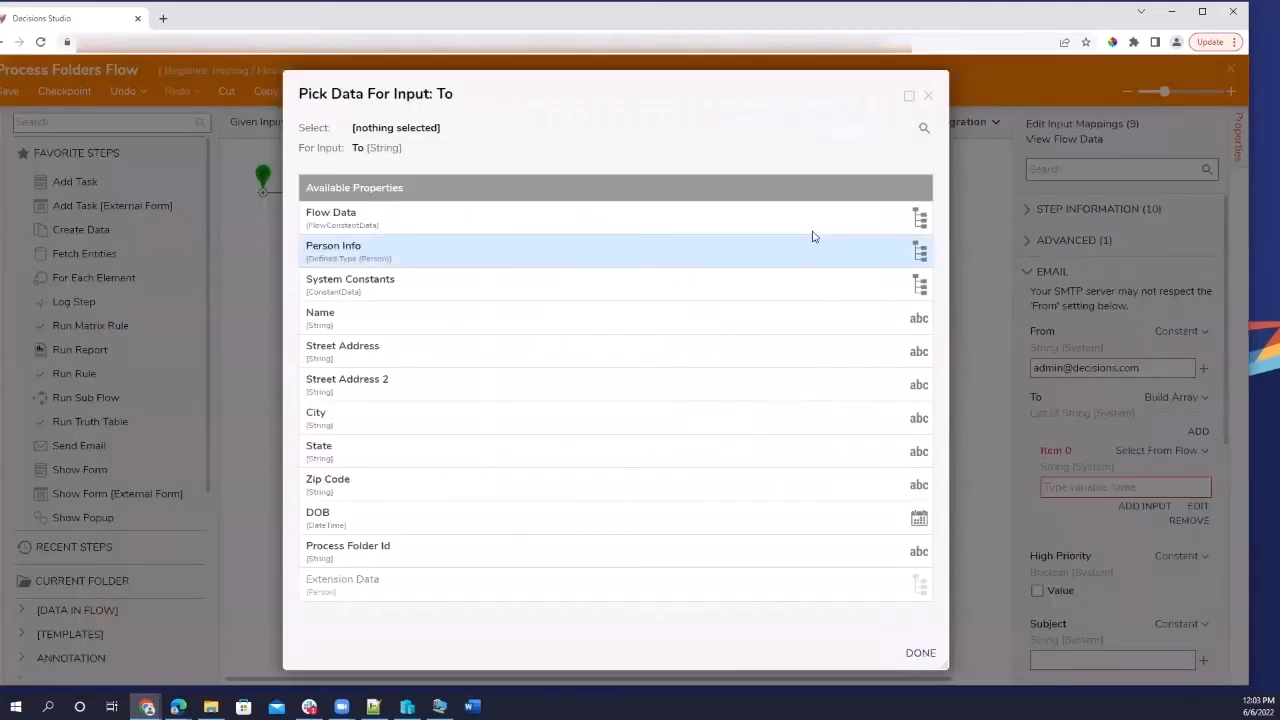
{"action": "left_click", "coordinate": [556, 218]}
{"action": "scroll", "coordinate": [560, 545], "scroll_direction": "down", "scroll_amount": 10}
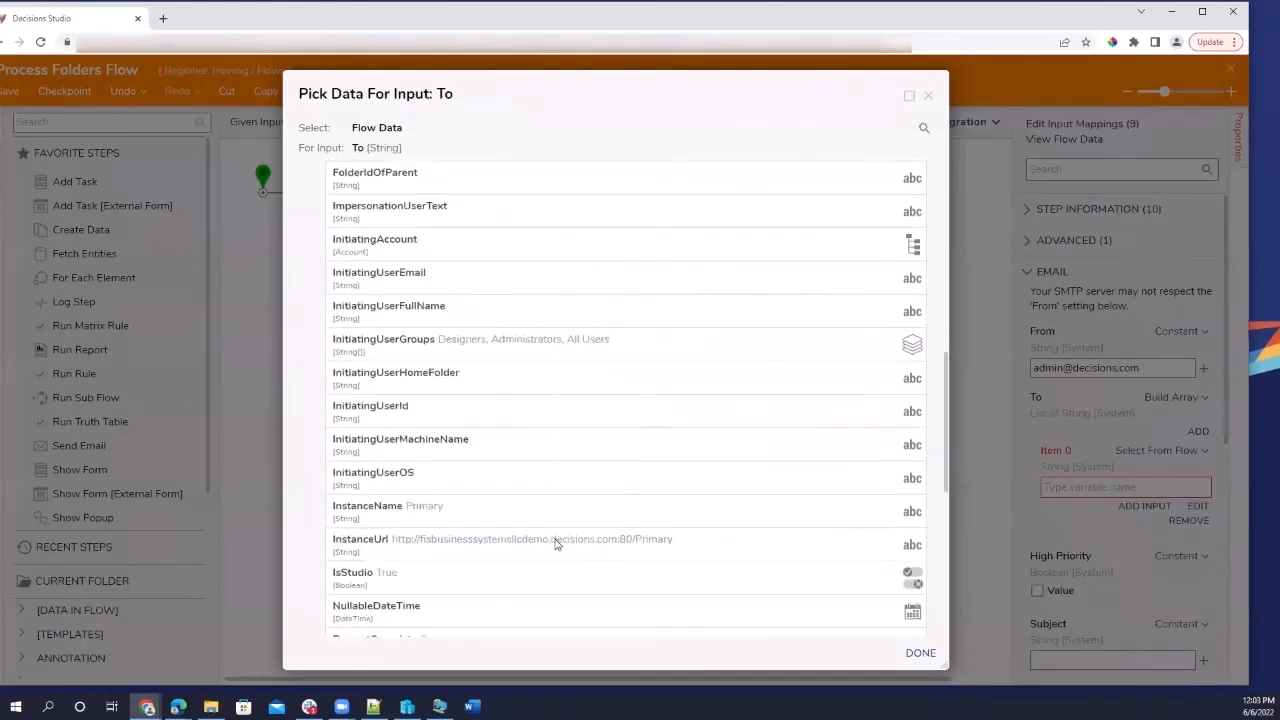
{"action": "left_click", "coordinate": [524, 246]}
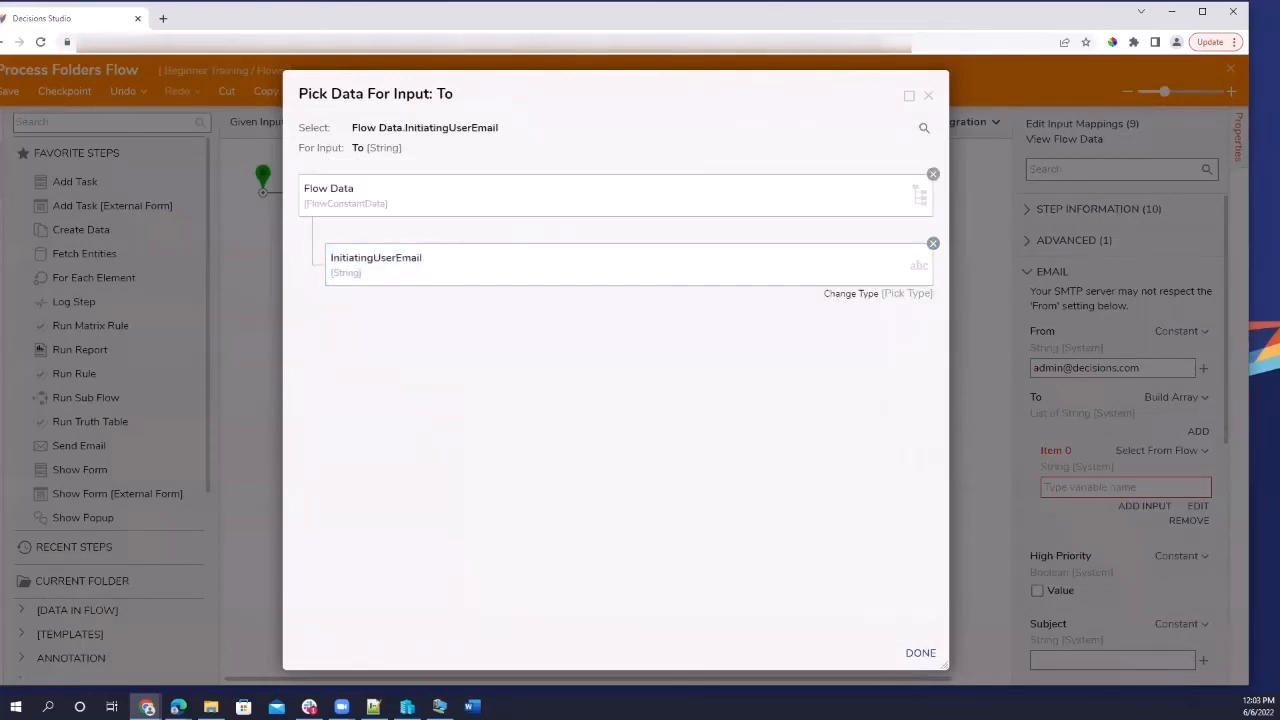
{"action": "left_click", "coordinate": [921, 653]}
Enter subject 'You're Denied' and body 'Your request has been denied.'.
{"action": "scroll", "coordinate": [1108, 414], "scroll_direction": "down", "scroll_amount": 3}
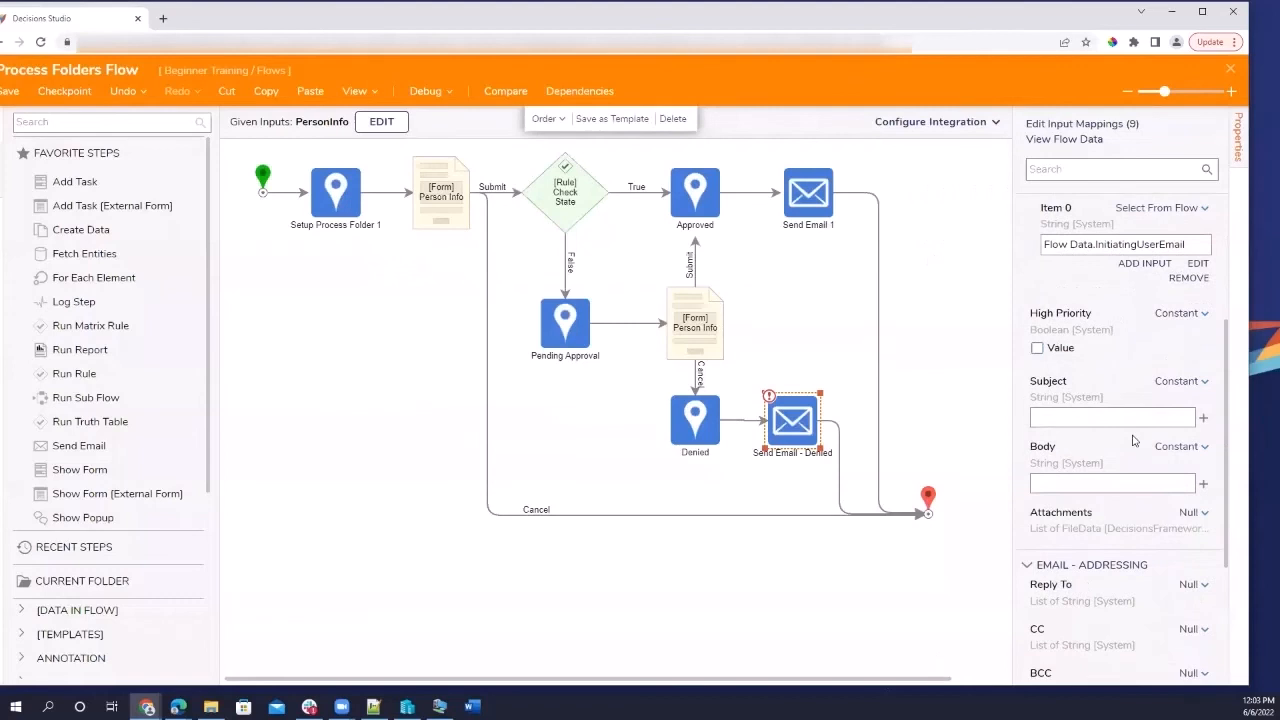
{"action": "left_click", "coordinate": [1108, 416]}
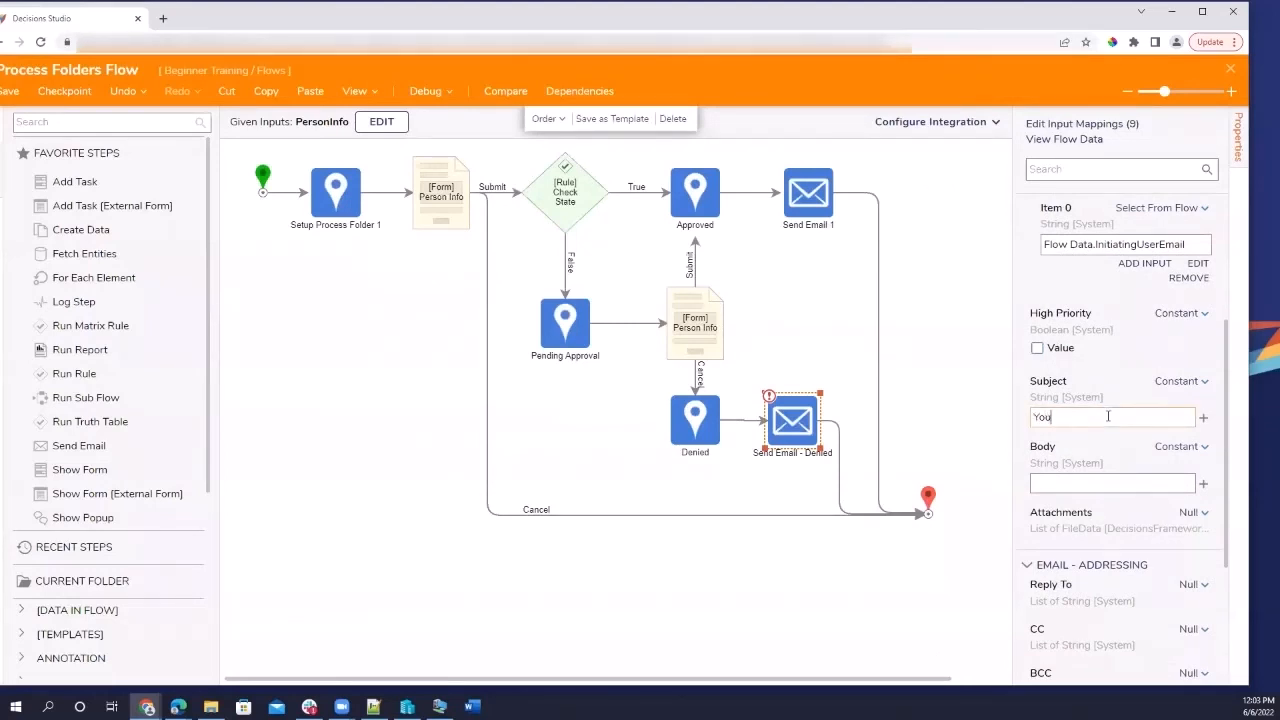
{"action": "type", "text": "You're Denied"}
{"action": "left_click", "coordinate": [1100, 483]}
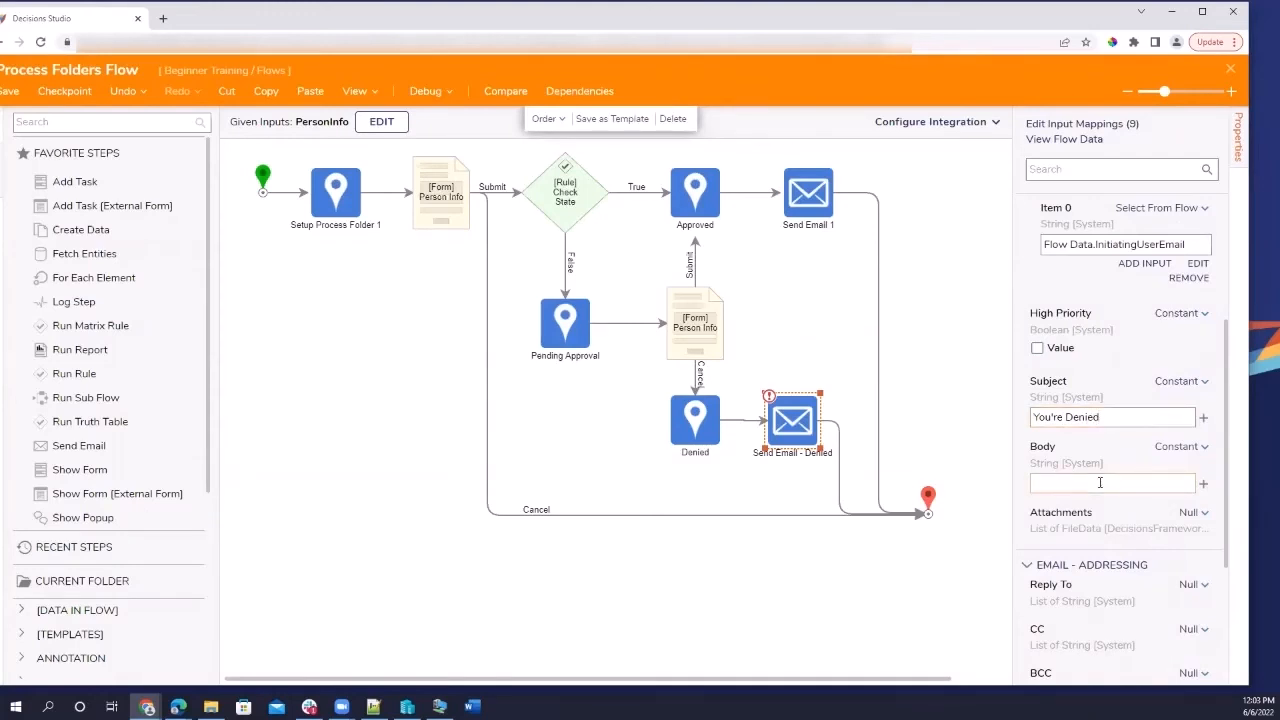
{"action": "type", "text": "Your request has been denied."}
{"action": "scroll", "coordinate": [1138, 481], "scroll_direction": "down", "scroll_amount": 2}
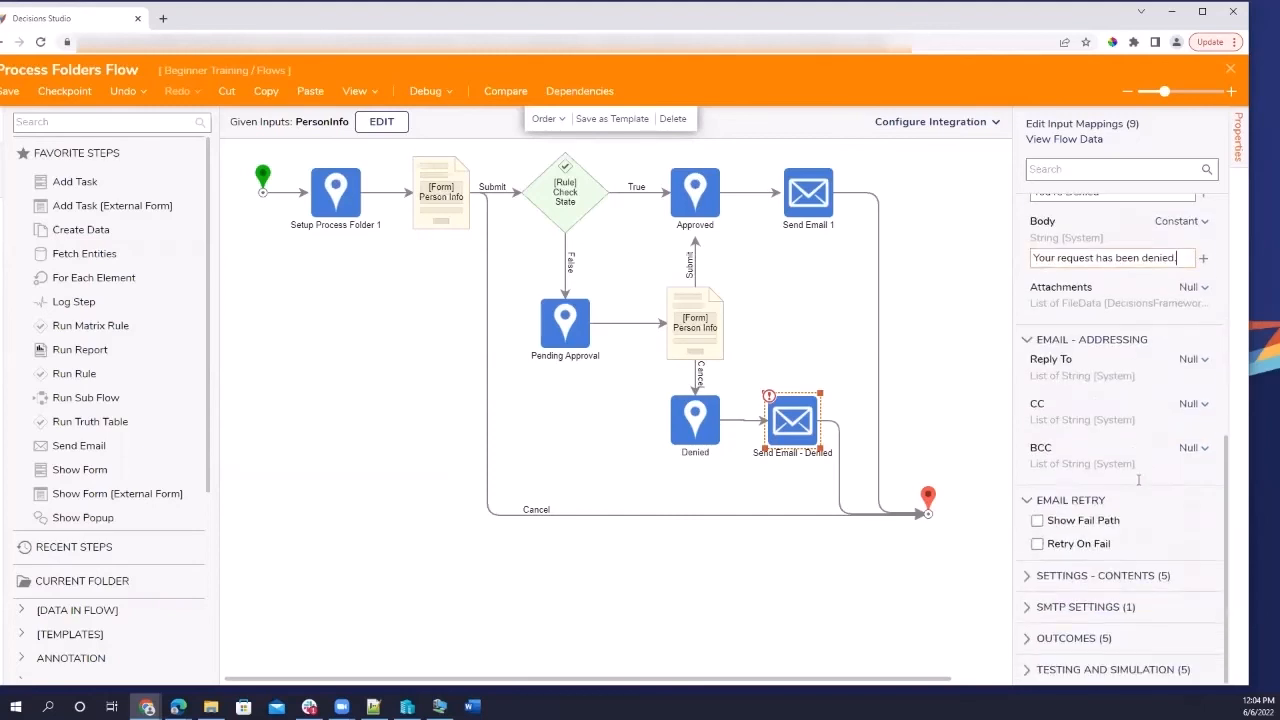
{"action": "scroll", "coordinate": [1138, 485], "scroll_direction": "up", "scroll_amount": 4}
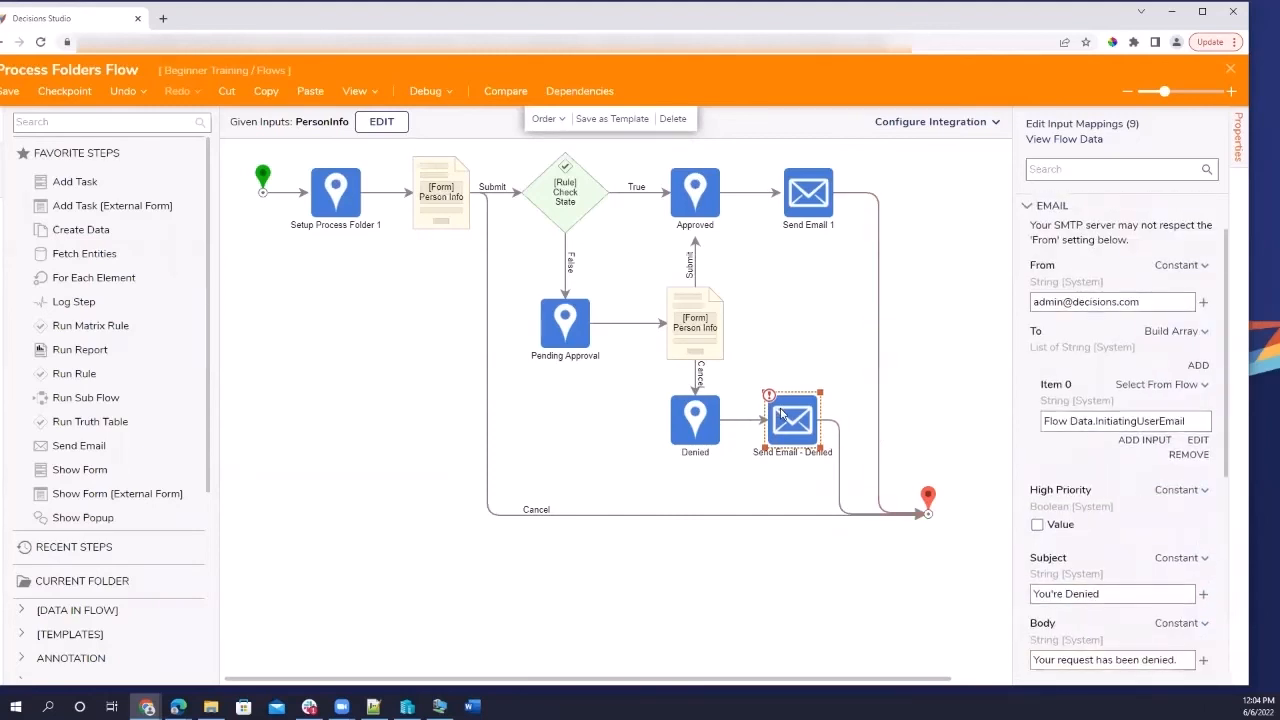
{"action": "left_click", "coordinate": [693, 351]}
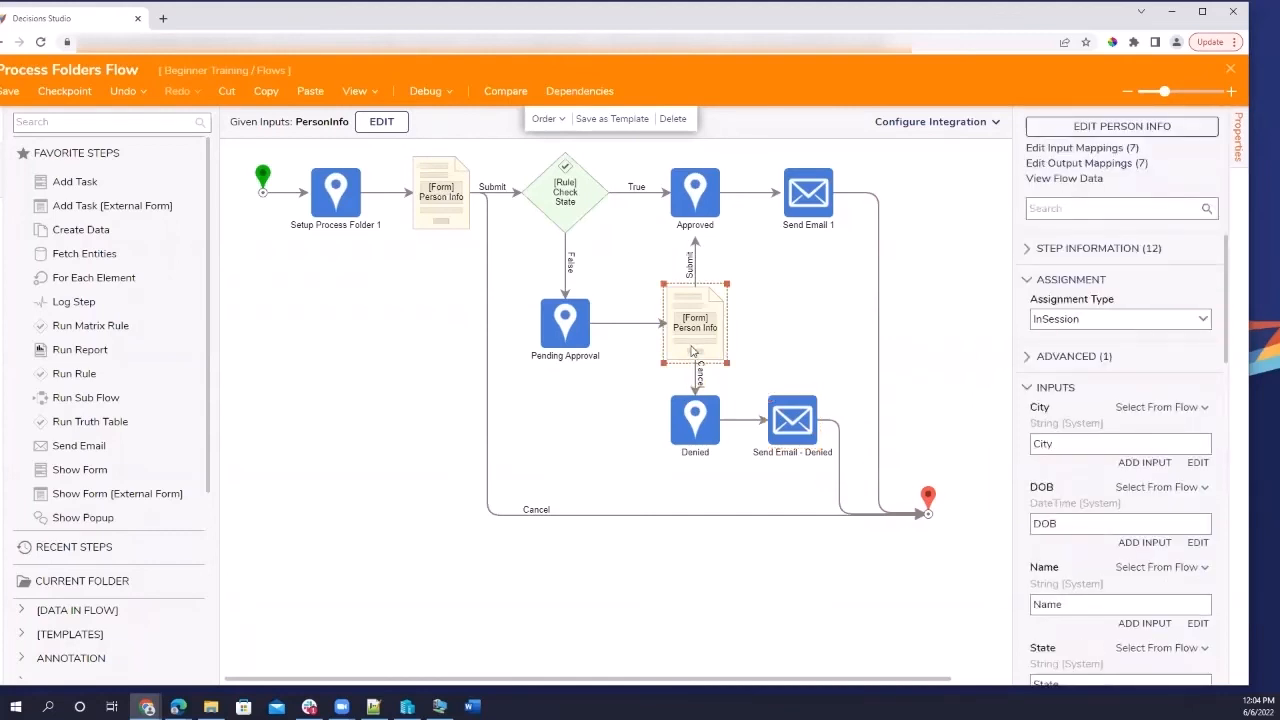
Set the lower Person Info form's Assignment Type to Assigned.
{"action": "left_click", "coordinate": [459, 216]}
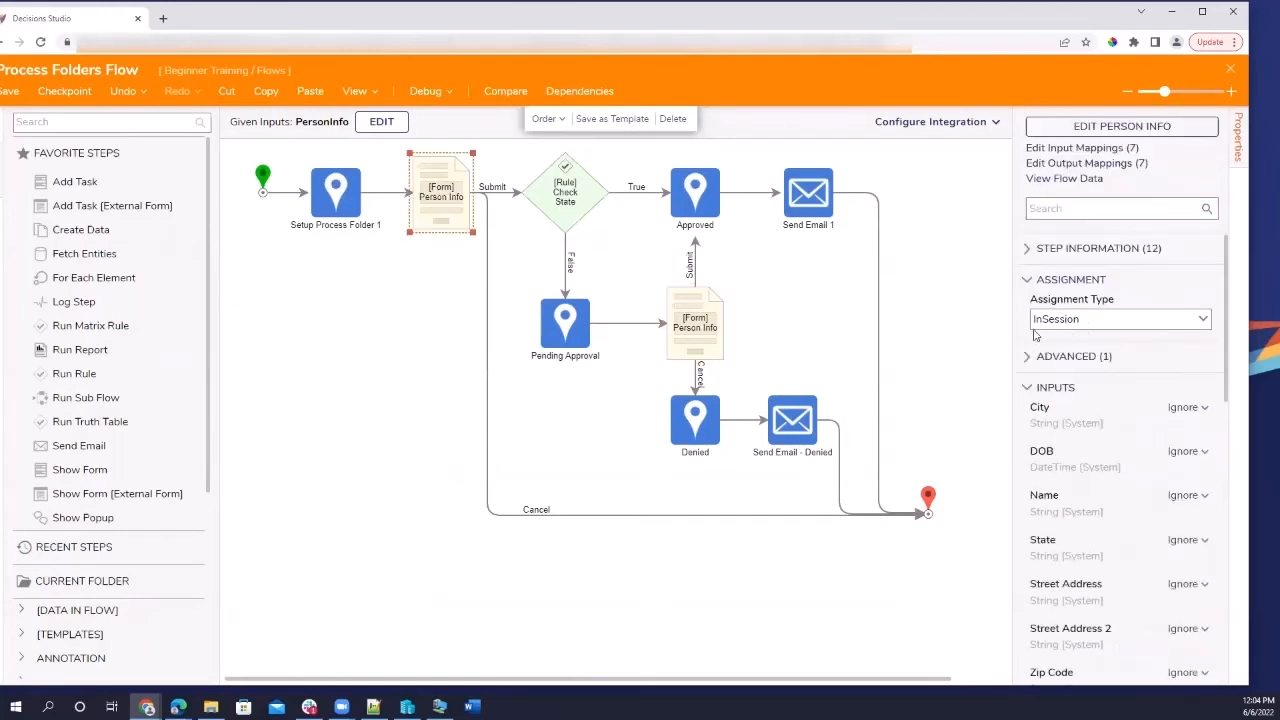
{"action": "left_click", "coordinate": [692, 300]}
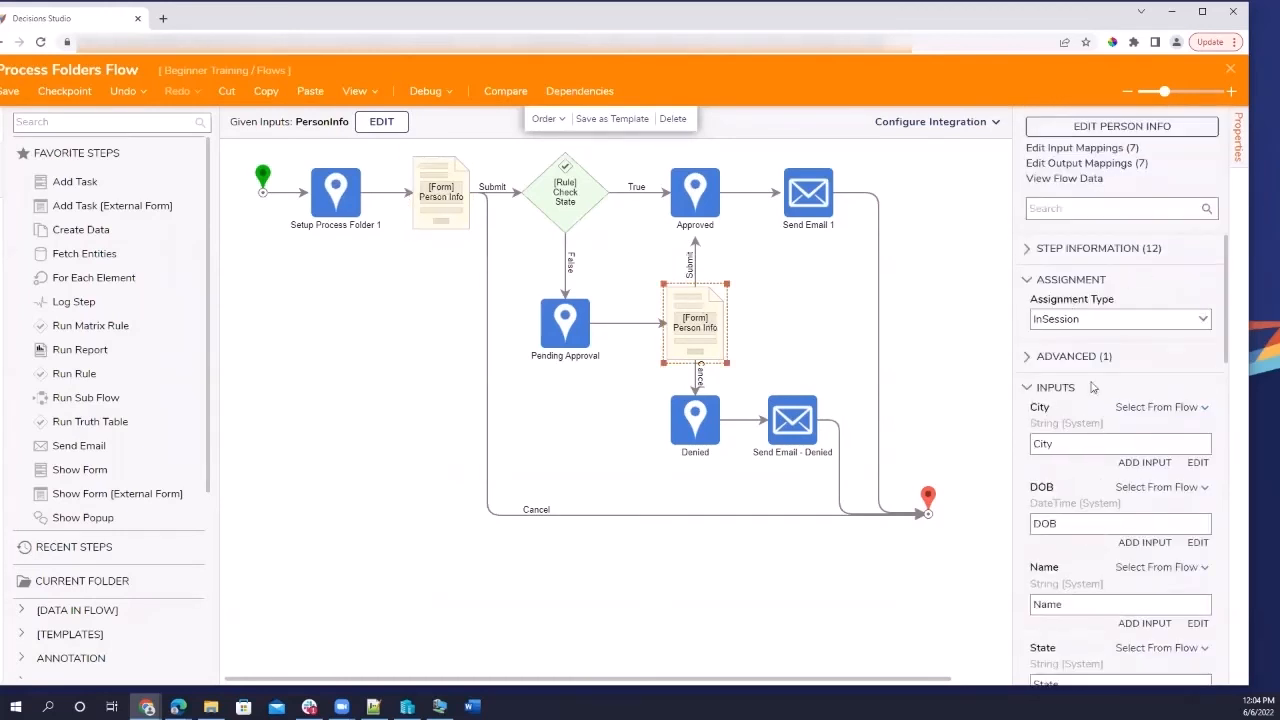
{"action": "left_click", "coordinate": [1205, 320]}
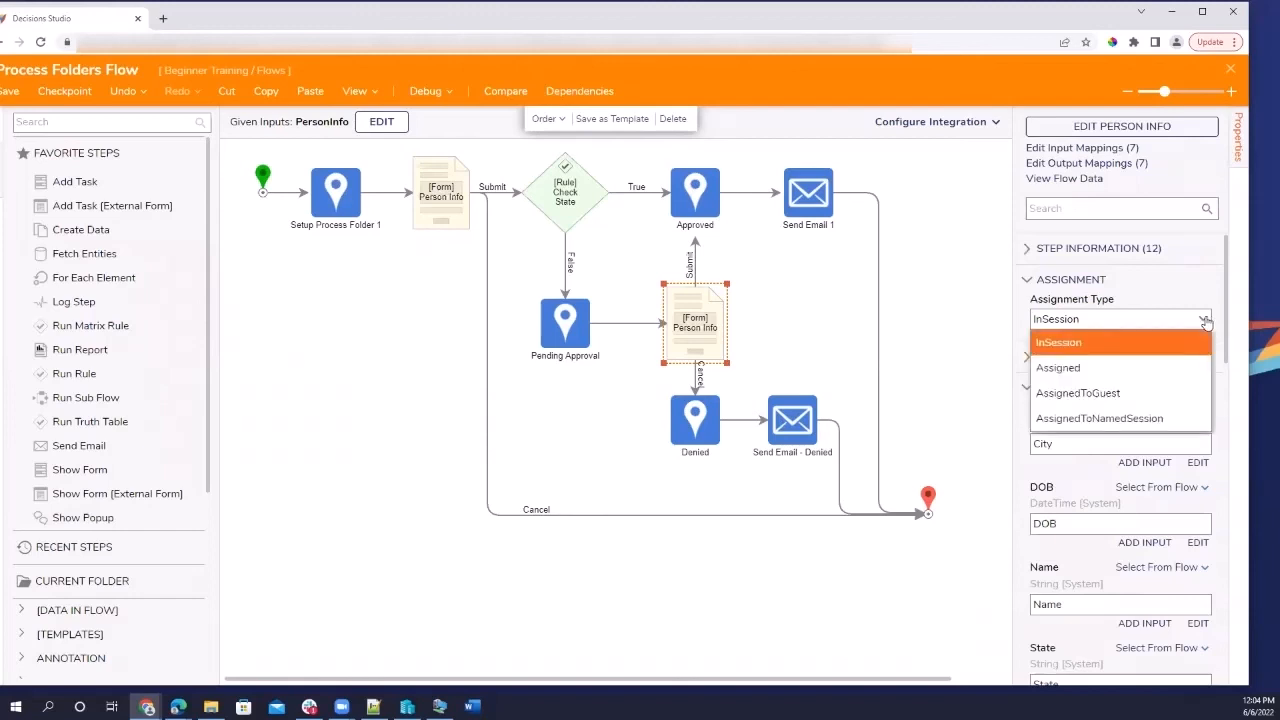
{"action": "left_click", "coordinate": [1132, 367]}
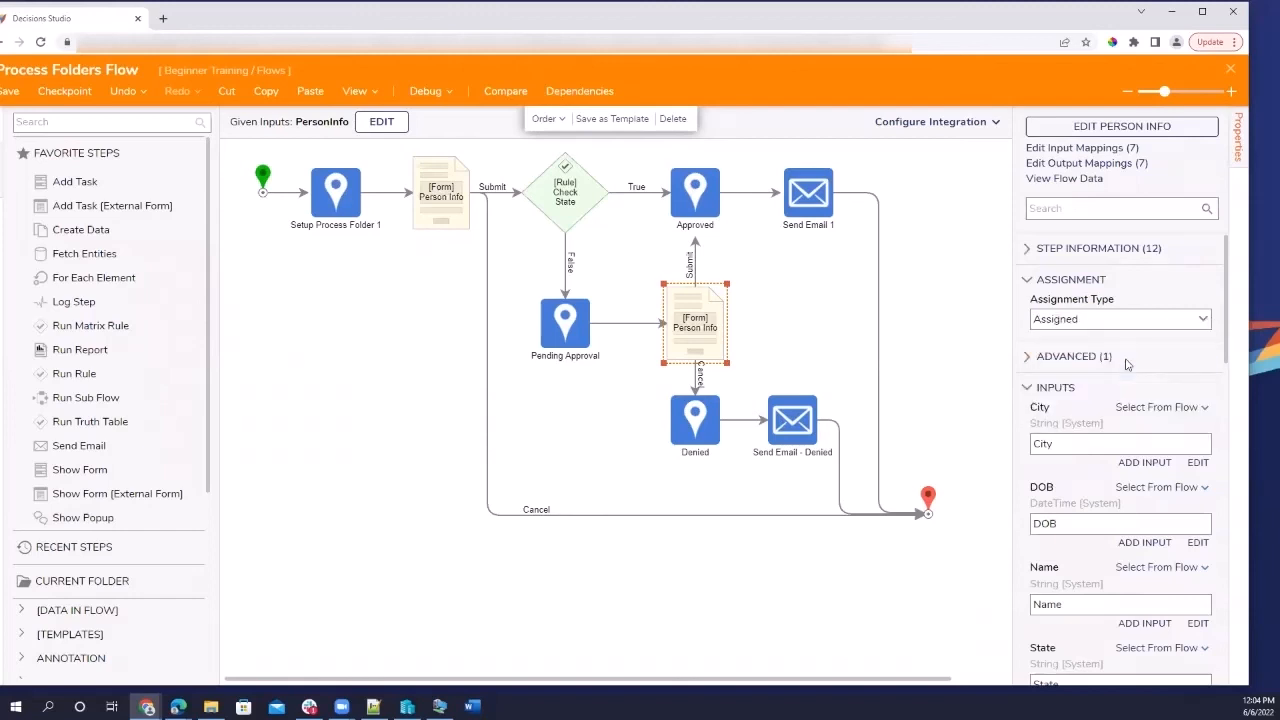
{"action": "left_click", "coordinate": [1204, 320]}
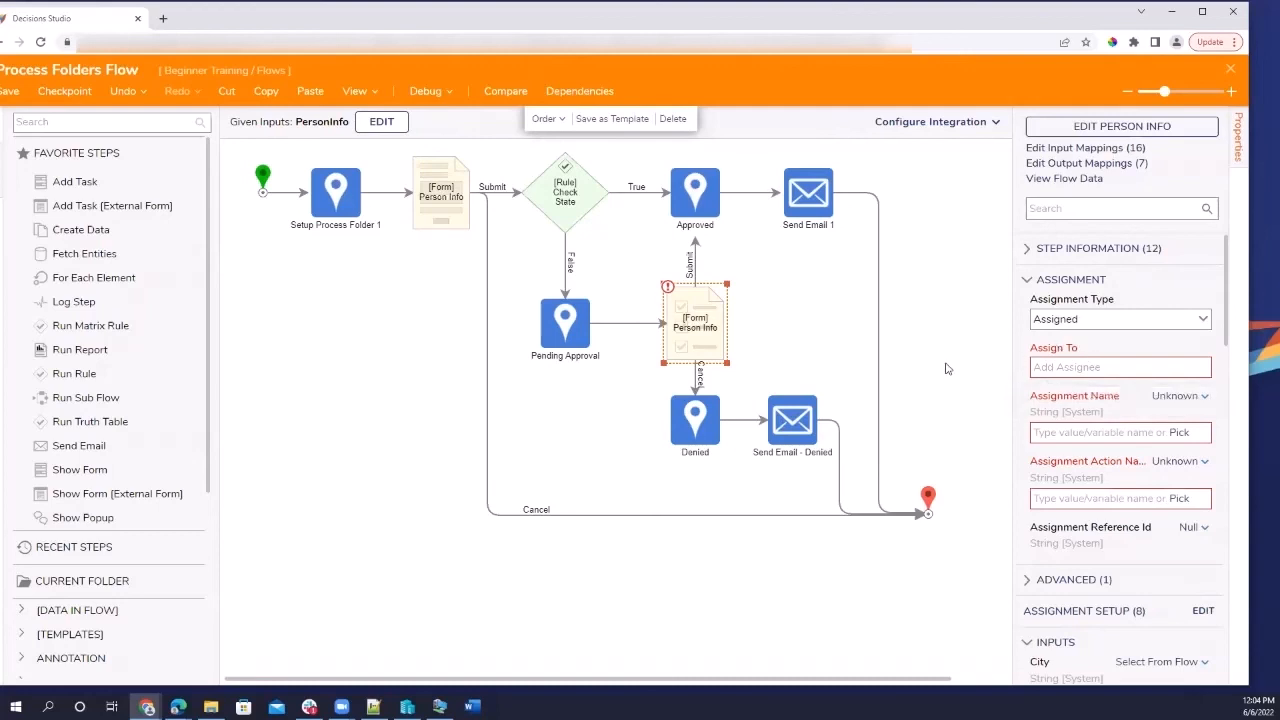
Name the assignment 'Work This Assignment' with action name 'Review Request'.
{"action": "left_click", "coordinate": [1144, 434]}
{"action": "type", "text": "Review Request"}
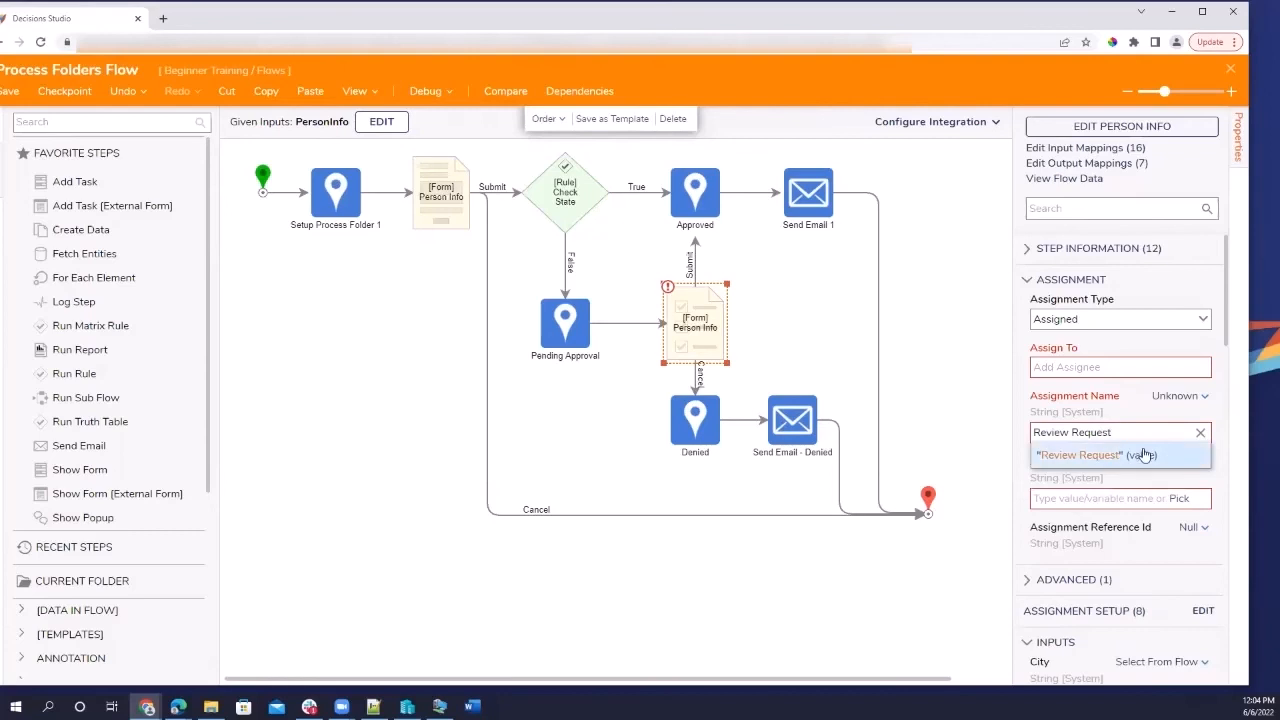
{"action": "left_click", "coordinate": [1145, 455]}
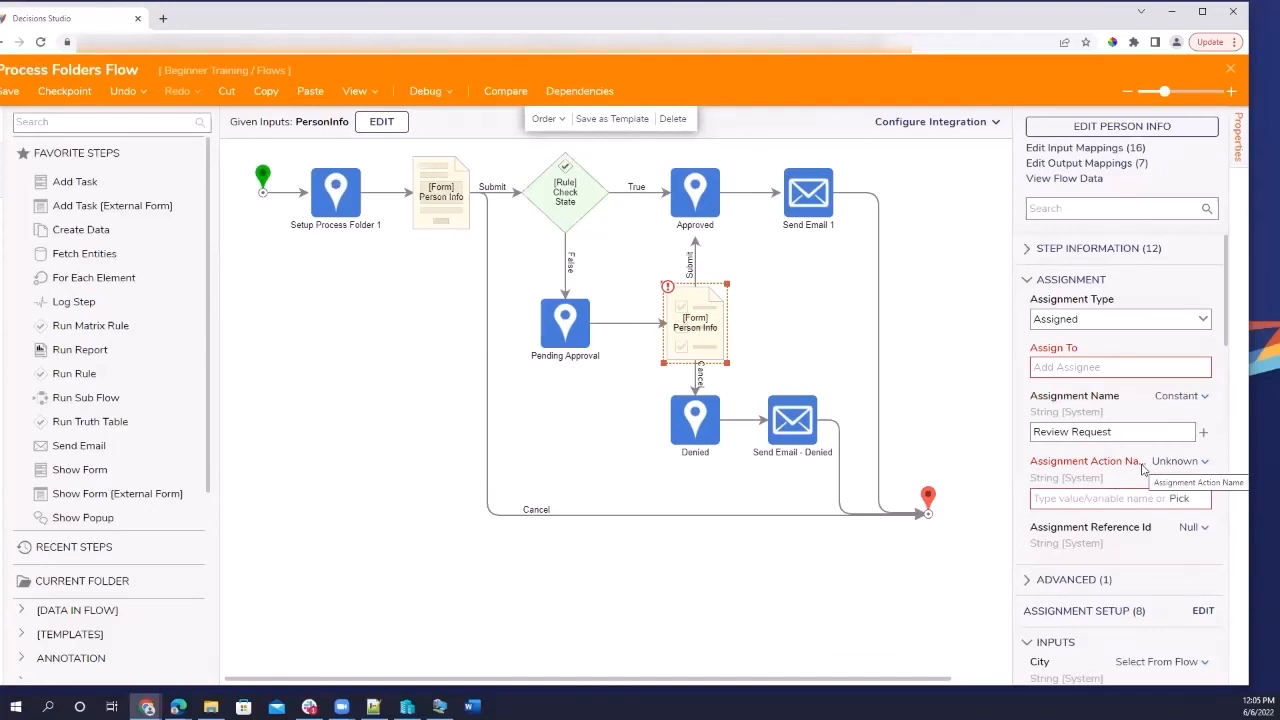
{"action": "left_click", "coordinate": [1085, 498]}
{"action": "type", "text": "Work This Assignment"}
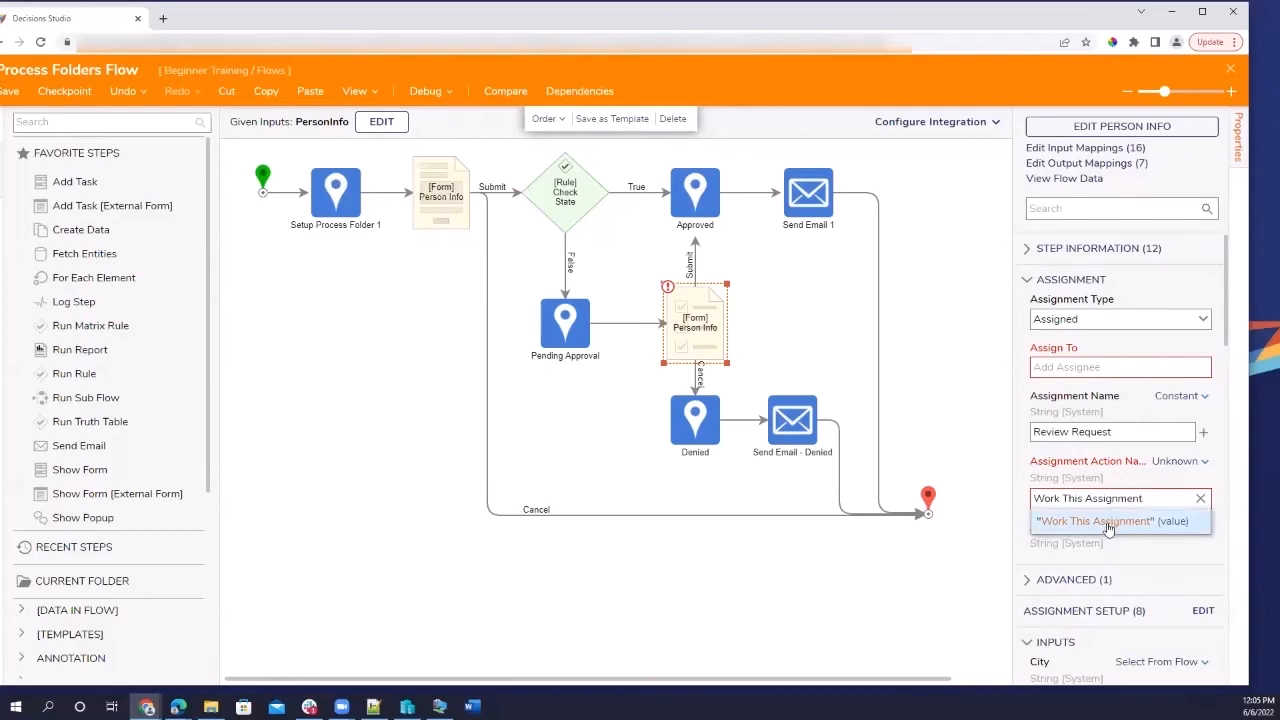
{"action": "left_click", "coordinate": [1108, 522]}
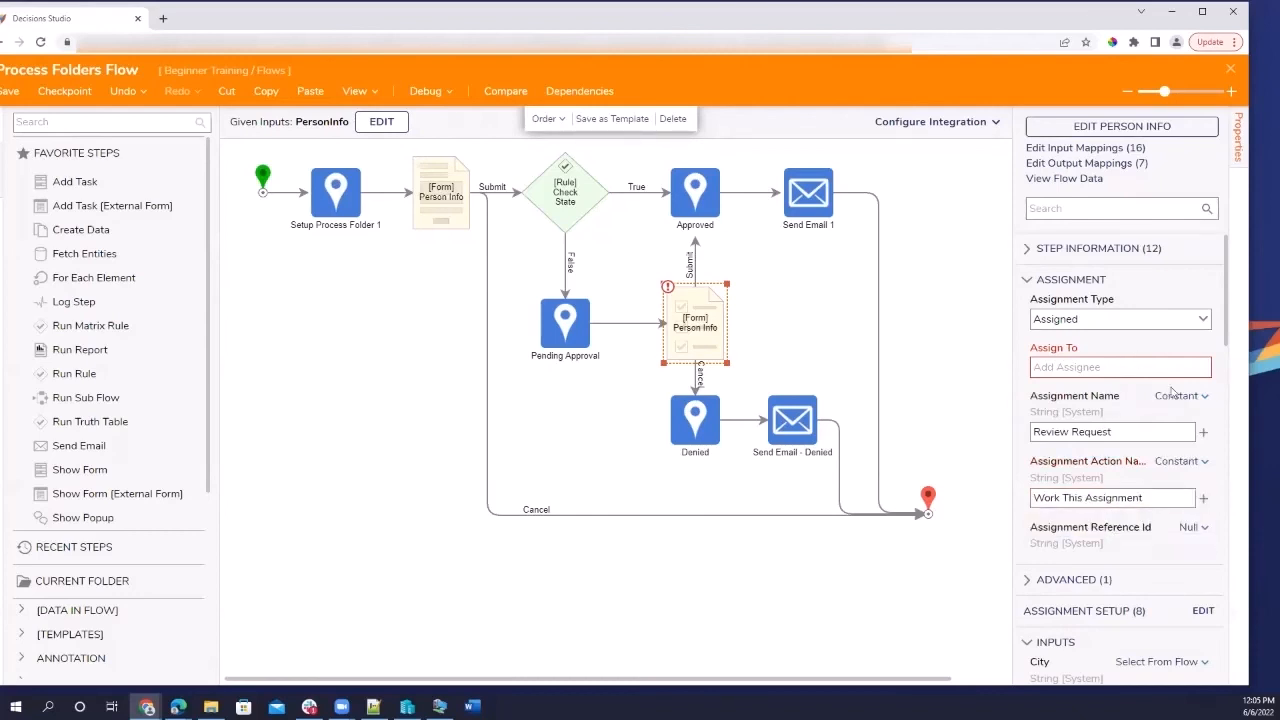
{"action": "left_click_drag", "start_coordinate": [1155, 497], "coordinate": [867, 514]}
{"action": "key", "text": "ctrl+c"}
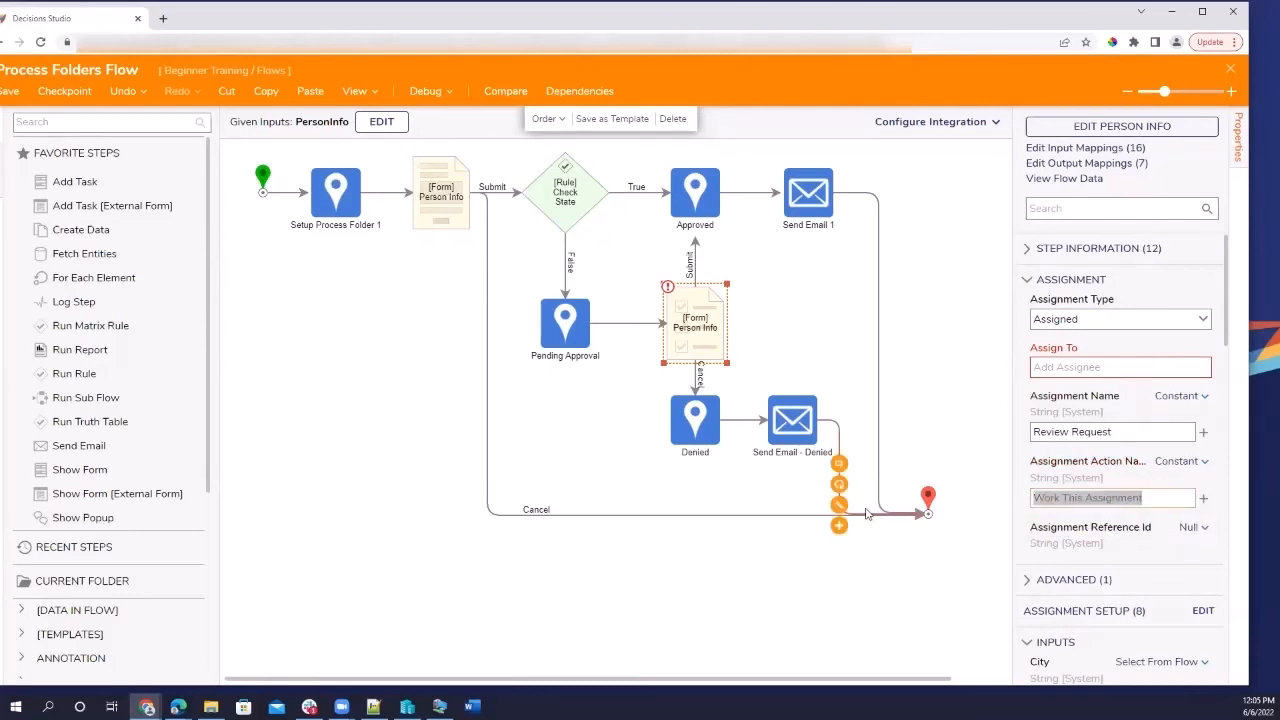
{"action": "key", "text": "BackSpace"}
{"action": "left_click_drag", "start_coordinate": [1120, 430], "coordinate": [980, 428]}
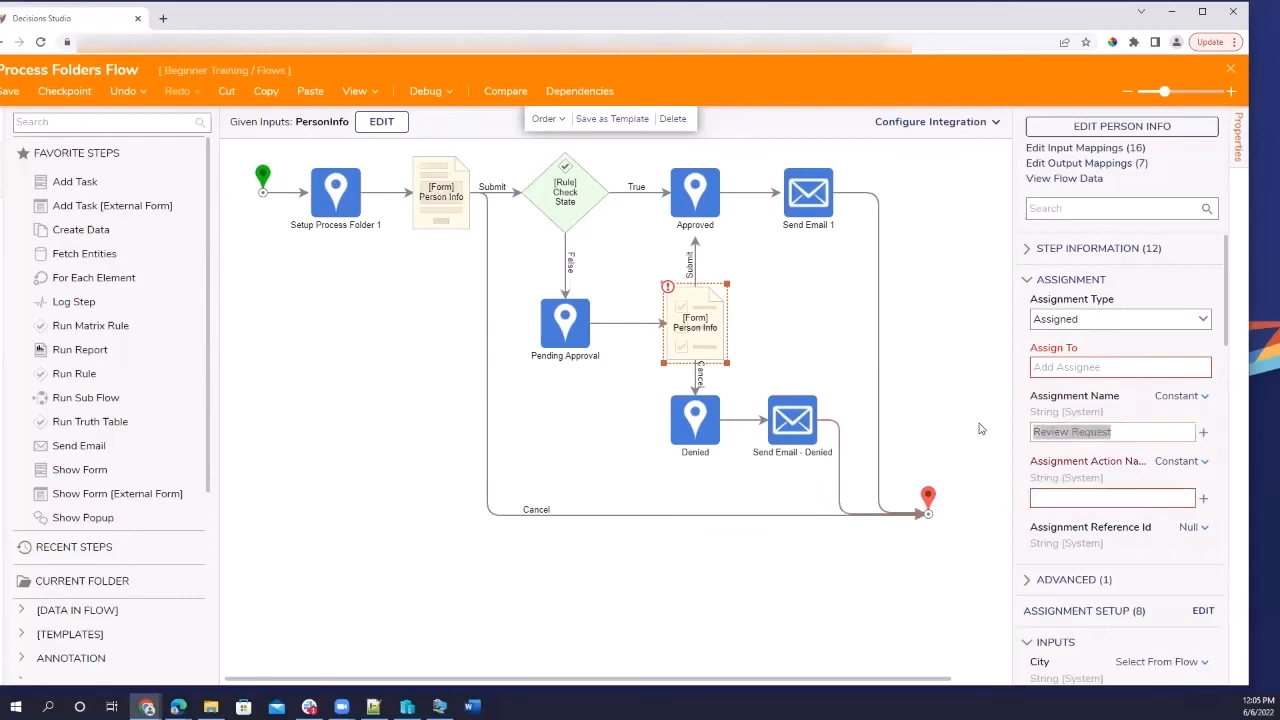
{"action": "key", "text": "ctrl+v"}
{"action": "left_click", "coordinate": [1078, 500]}
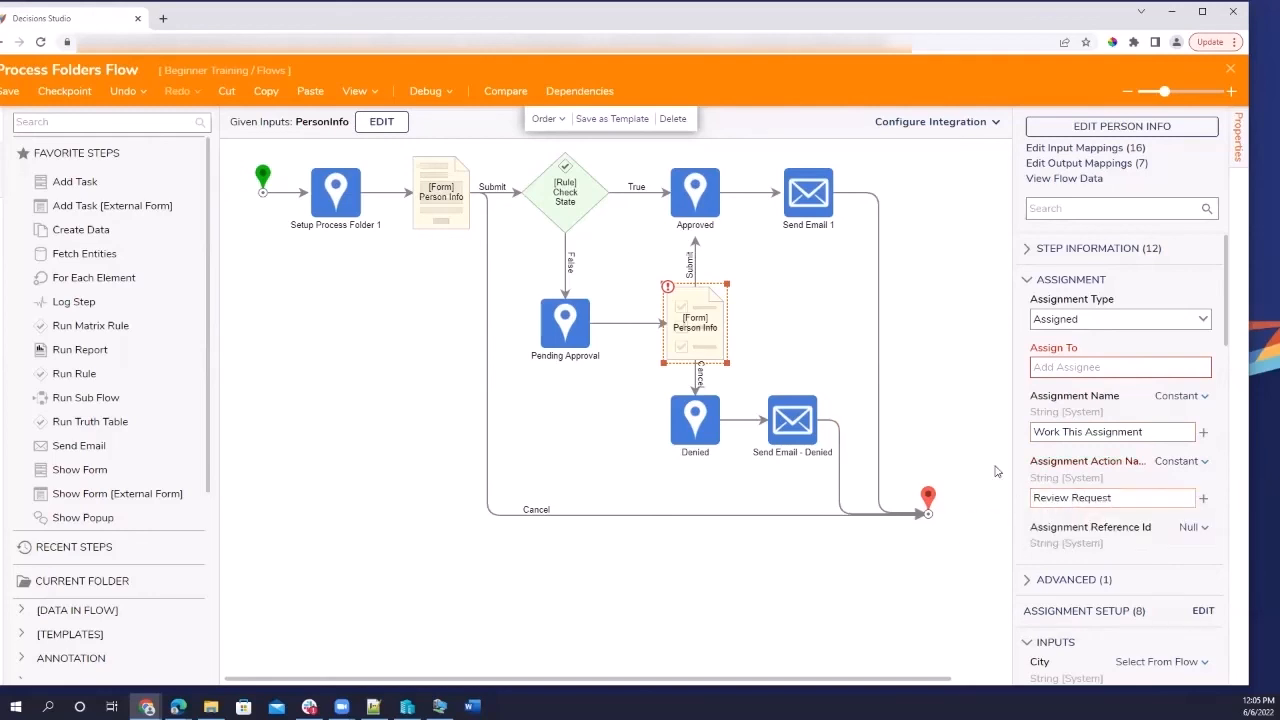
{"action": "scroll", "coordinate": [1133, 579], "scroll_direction": "down", "scroll_amount": 2}
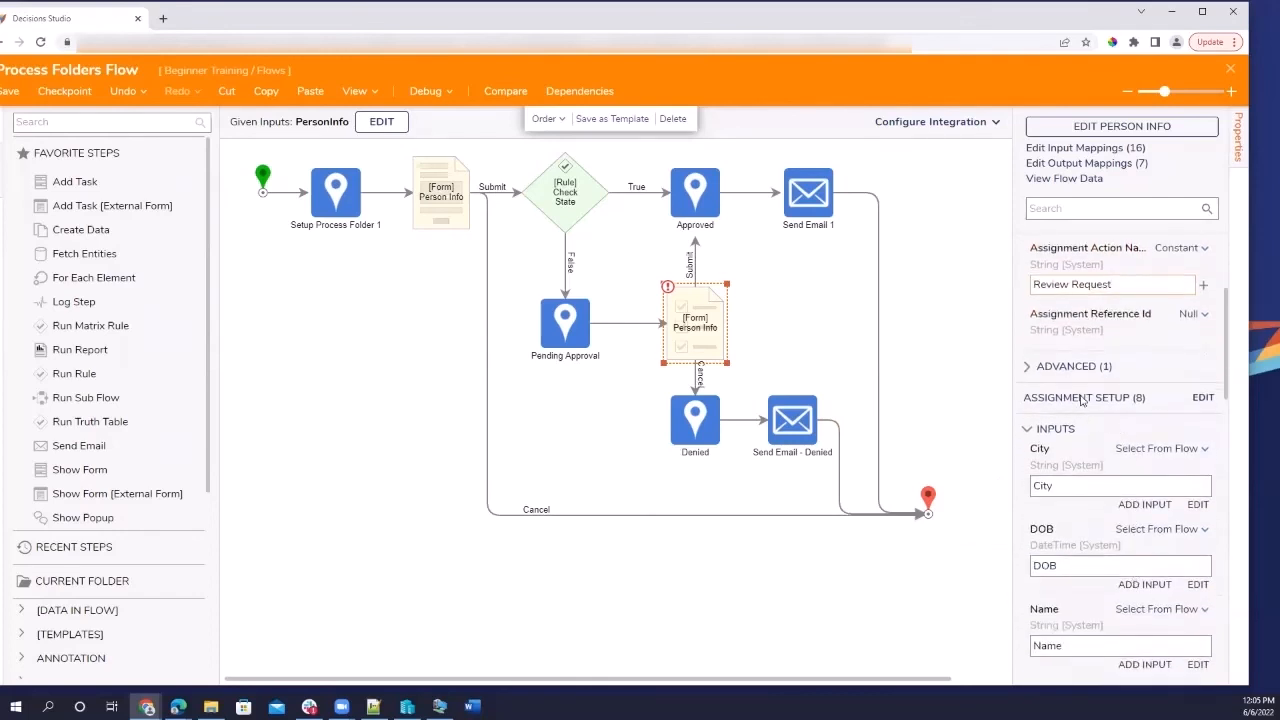
In Assignment Setup, build the Accounts and Groups list with the user's email account as Item 0.
{"action": "left_click", "coordinate": [1203, 398]}
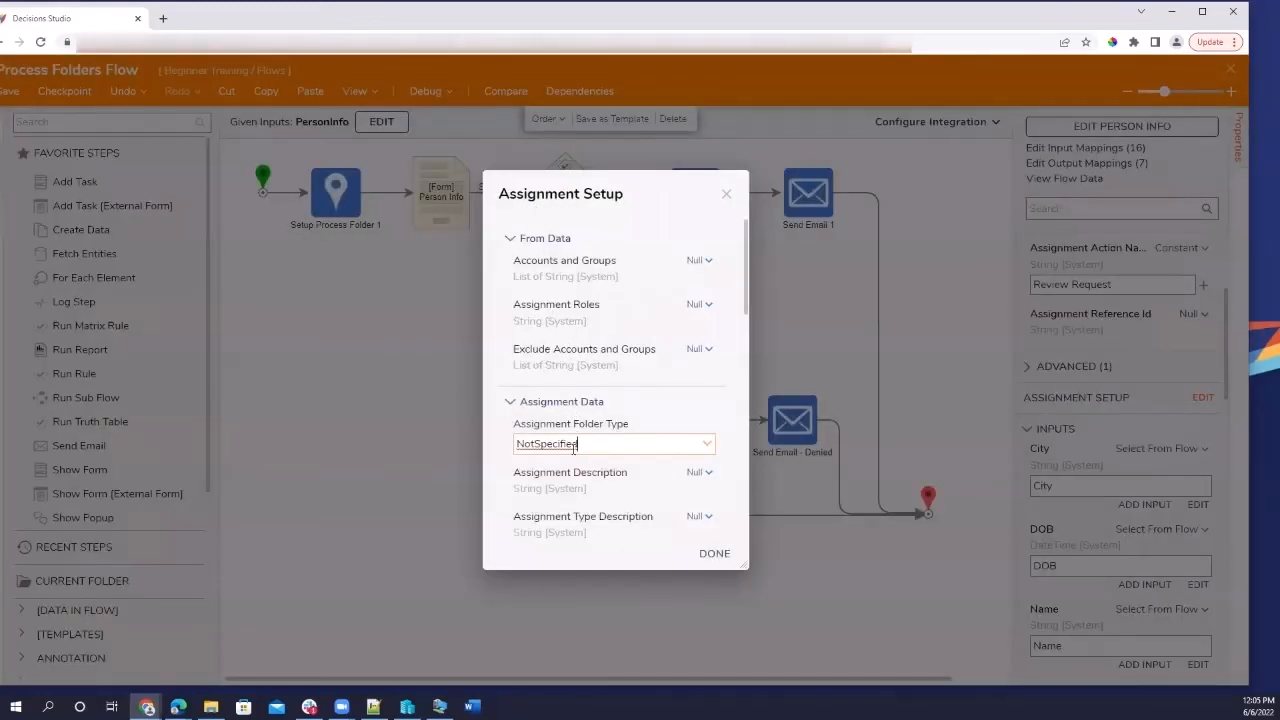
{"action": "scroll", "coordinate": [573, 448], "scroll_direction": "down", "scroll_amount": 1}
{"action": "scroll", "coordinate": [643, 280], "scroll_direction": "up", "scroll_amount": 1}
{"action": "left_click", "coordinate": [700, 260]}
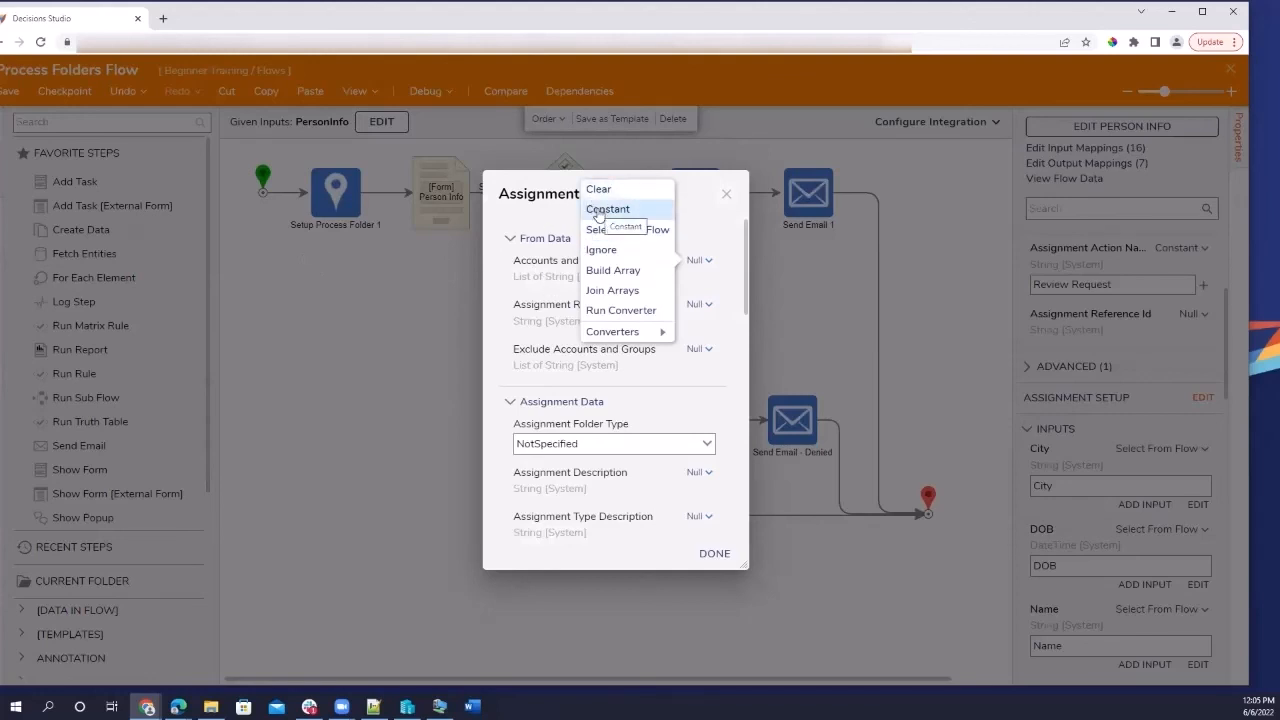
{"action": "left_click", "coordinate": [594, 270]}
{"action": "left_click", "coordinate": [582, 352]}
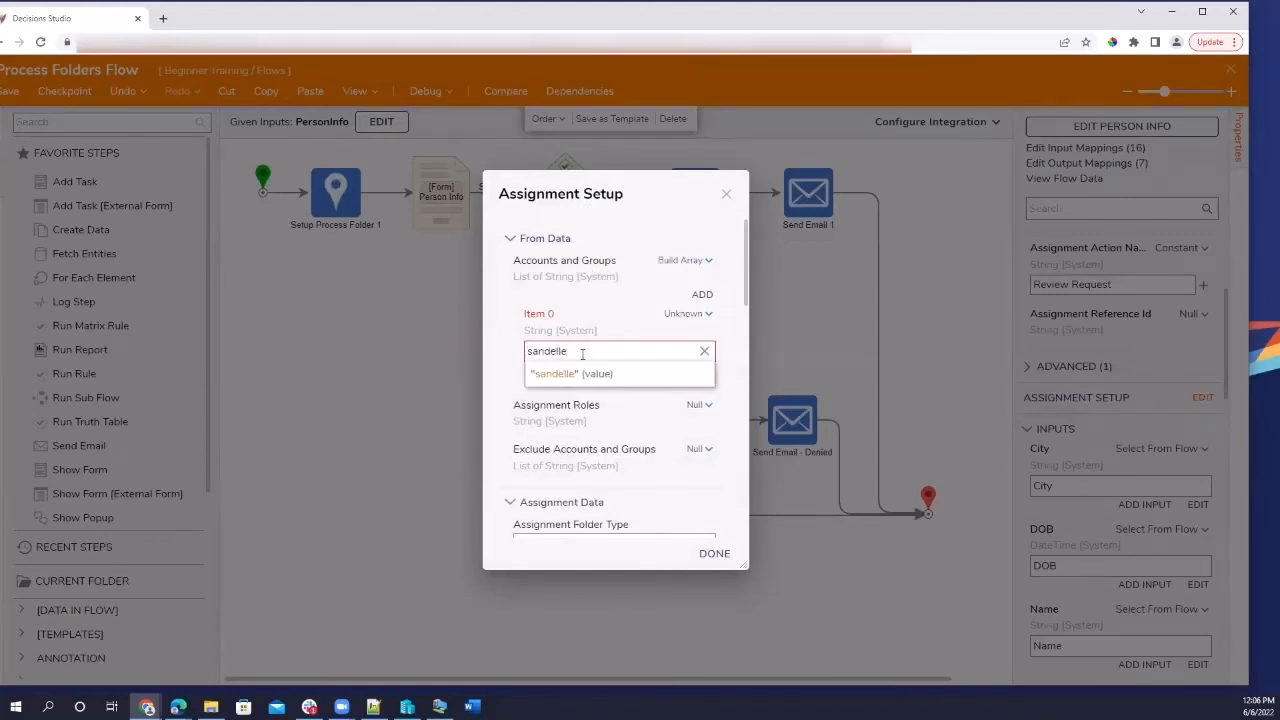
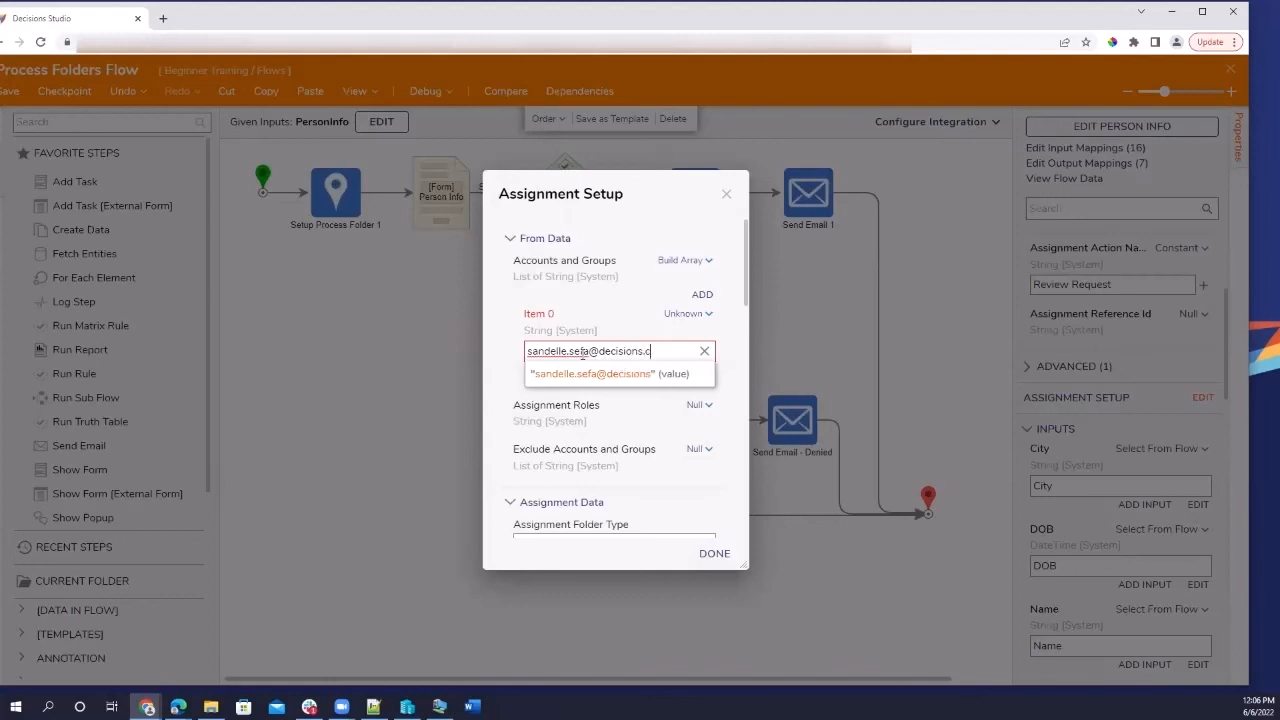
{"action": "left_click", "coordinate": [625, 382]}
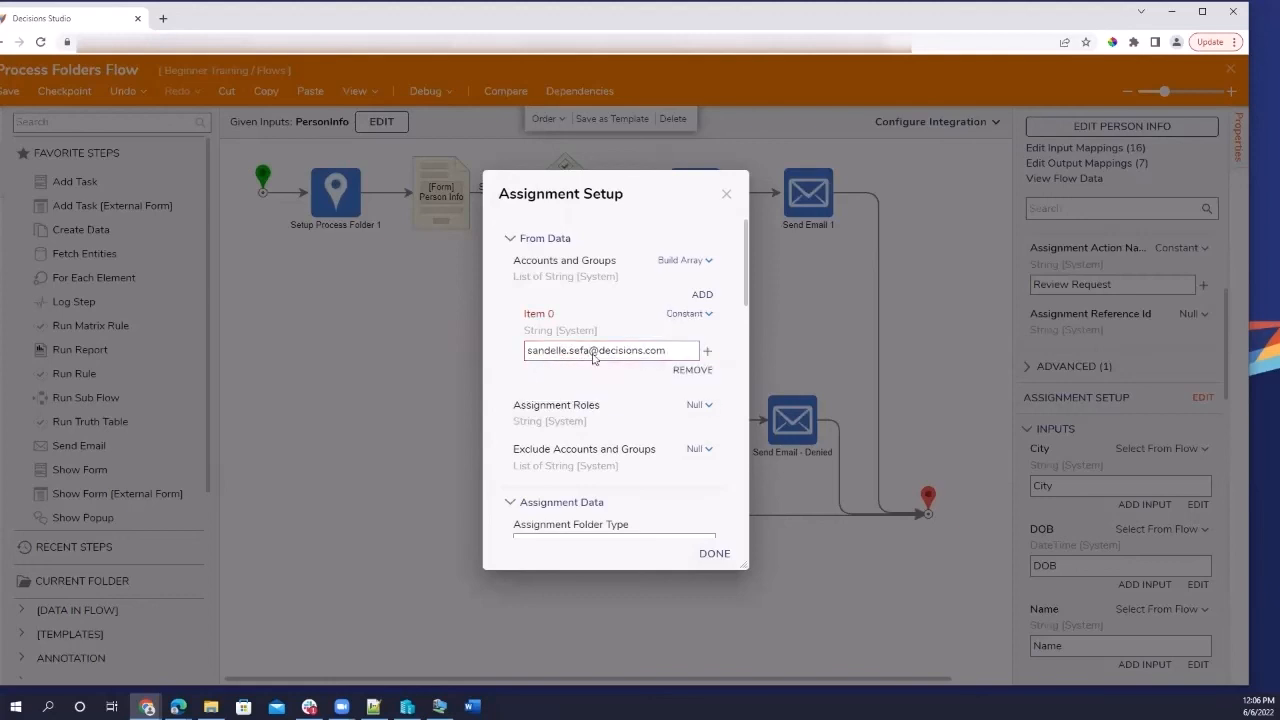
{"action": "scroll", "coordinate": [573, 390], "scroll_direction": "down", "scroll_amount": 2}
{"action": "scroll", "coordinate": [573, 390], "scroll_direction": "down", "scroll_amount": 3}
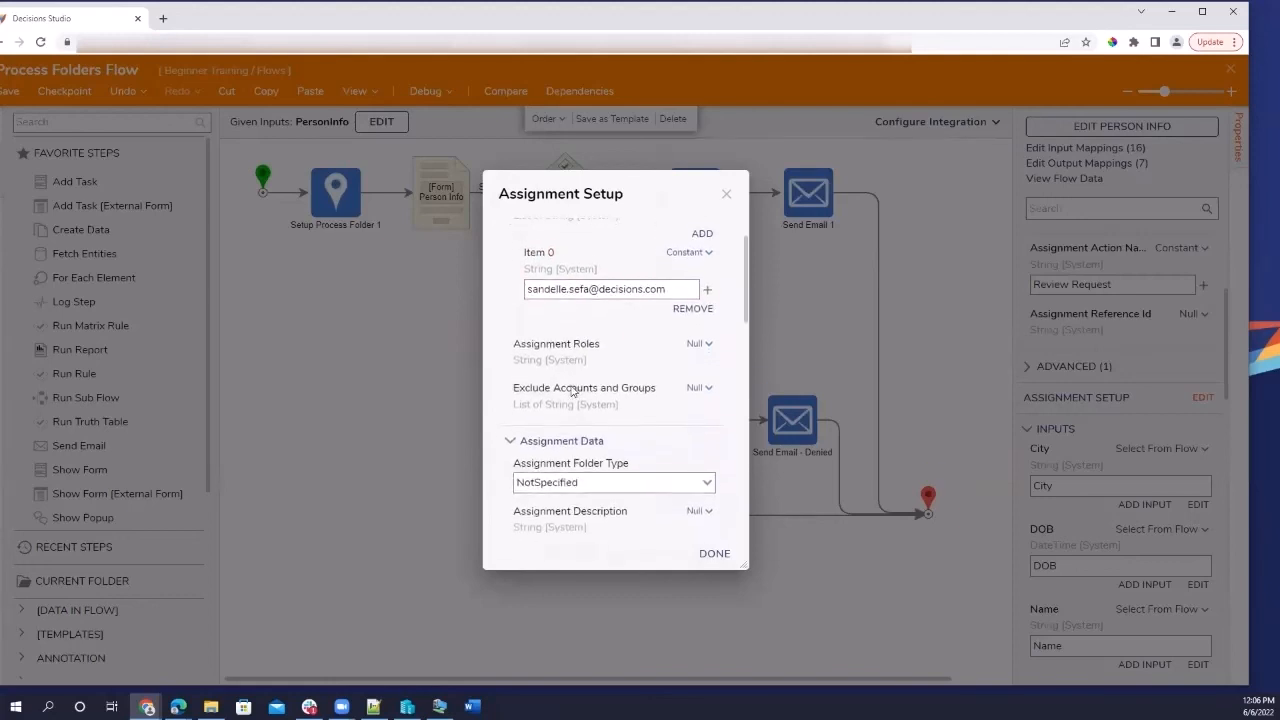
{"action": "scroll", "coordinate": [573, 390], "scroll_direction": "up", "scroll_amount": 3}
{"action": "scroll", "coordinate": [573, 390], "scroll_direction": "up", "scroll_amount": 1}
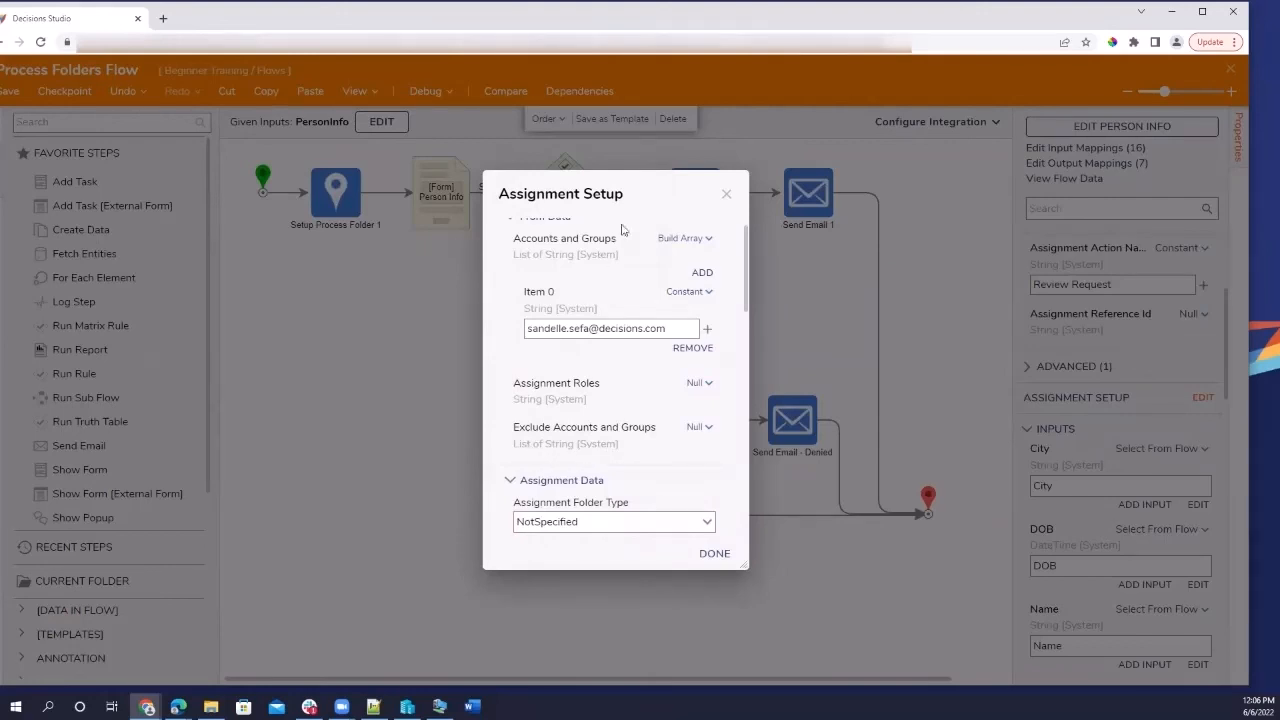
{"action": "scroll", "coordinate": [623, 228], "scroll_direction": "up", "scroll_amount": 1}
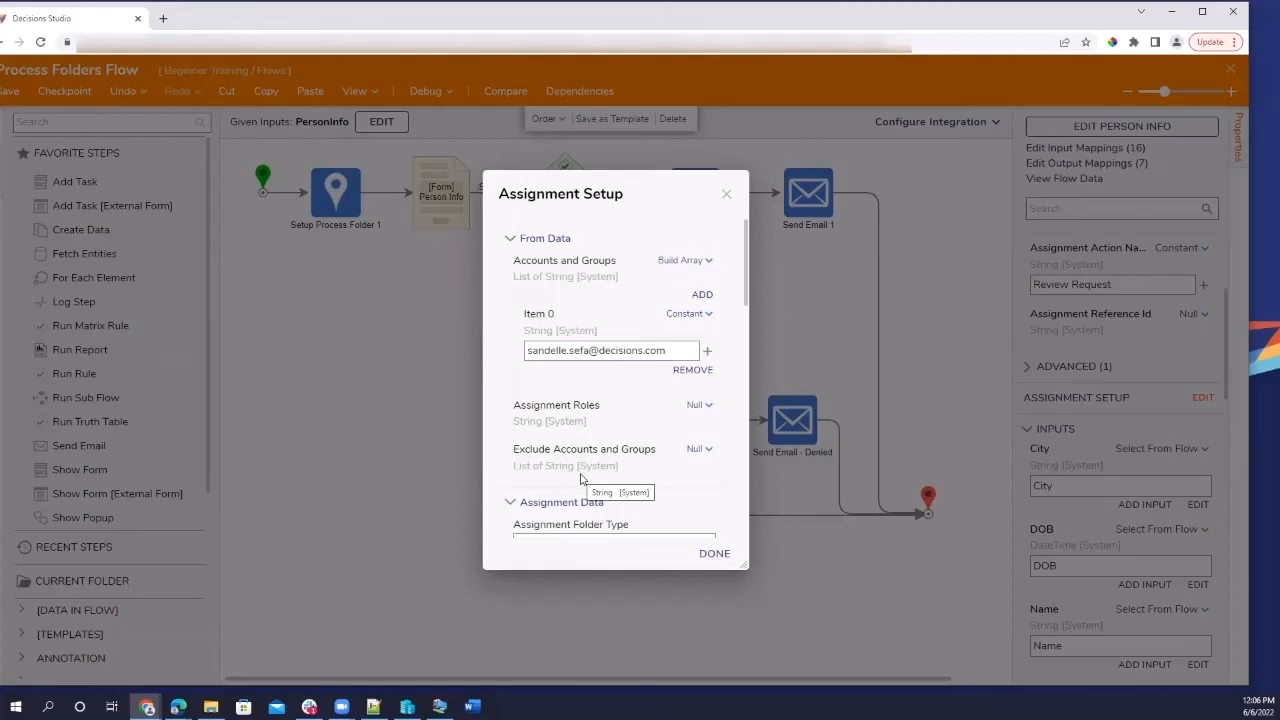
{"action": "scroll", "coordinate": [580, 479], "scroll_direction": "down", "scroll_amount": 5}
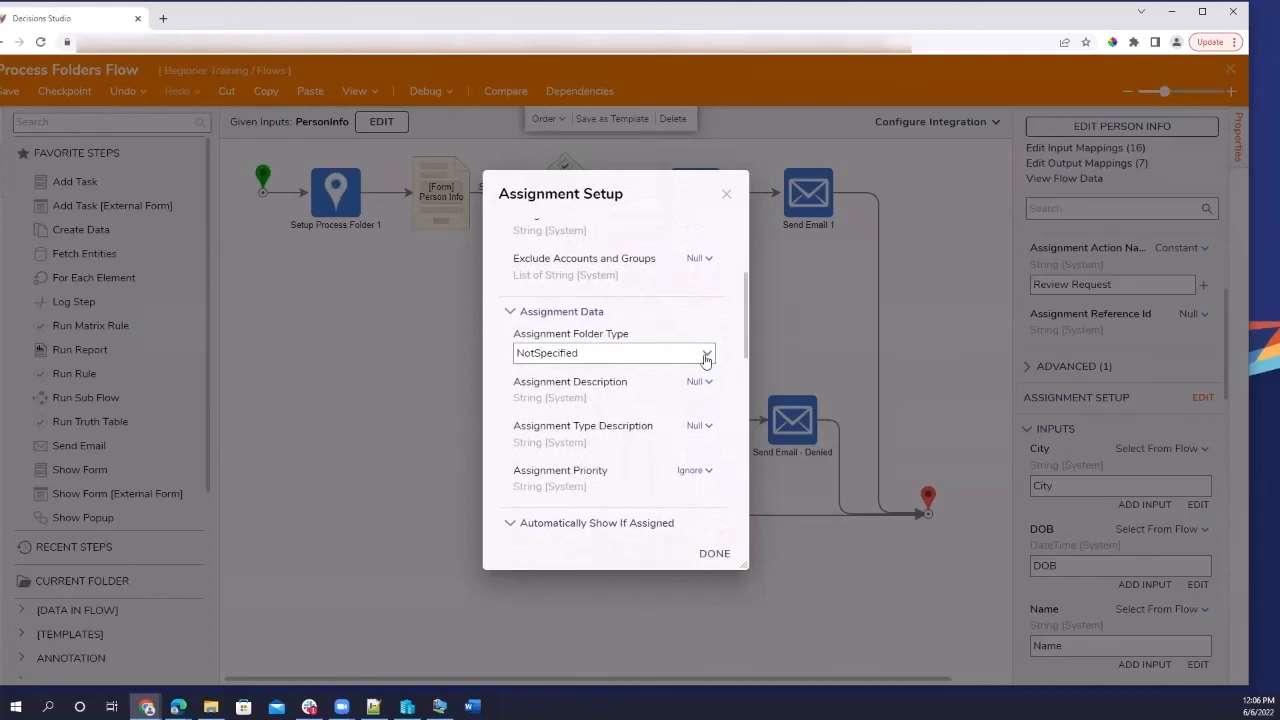
{"action": "left_click", "coordinate": [707, 356]}
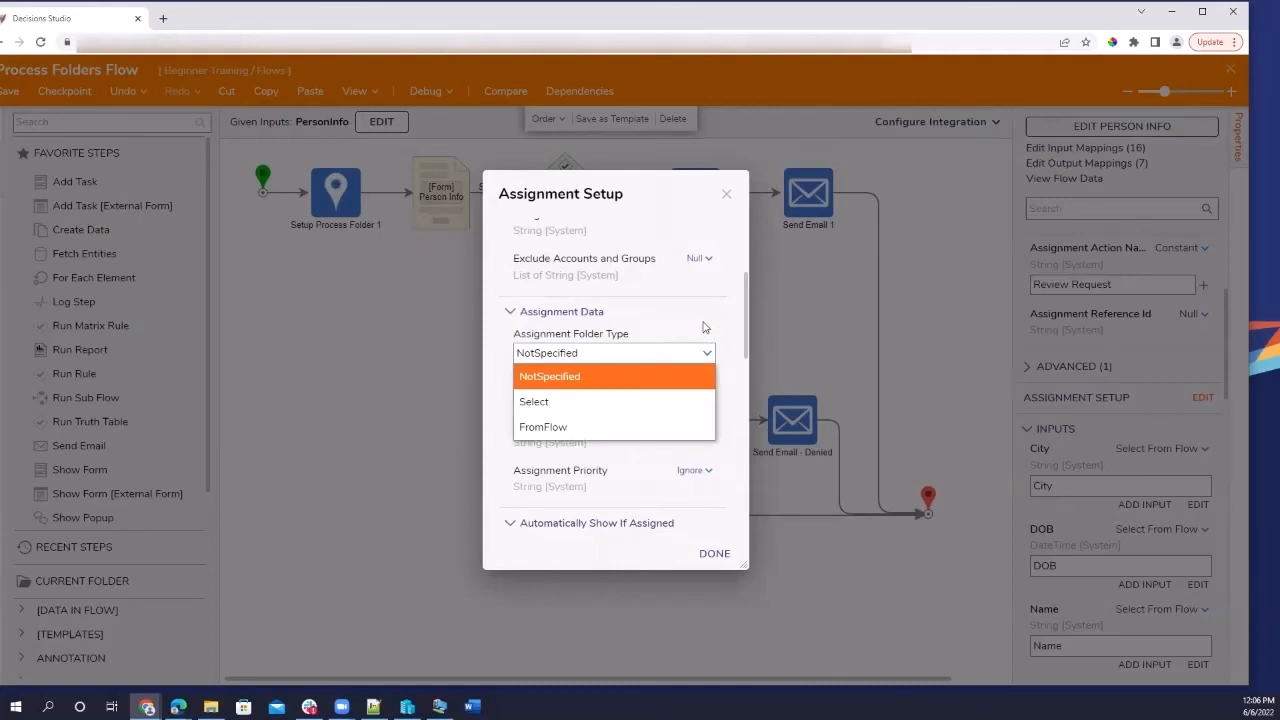
Set Assignment Folder Type to Select and pick the Person Data folder.
{"action": "left_click", "coordinate": [630, 401]}
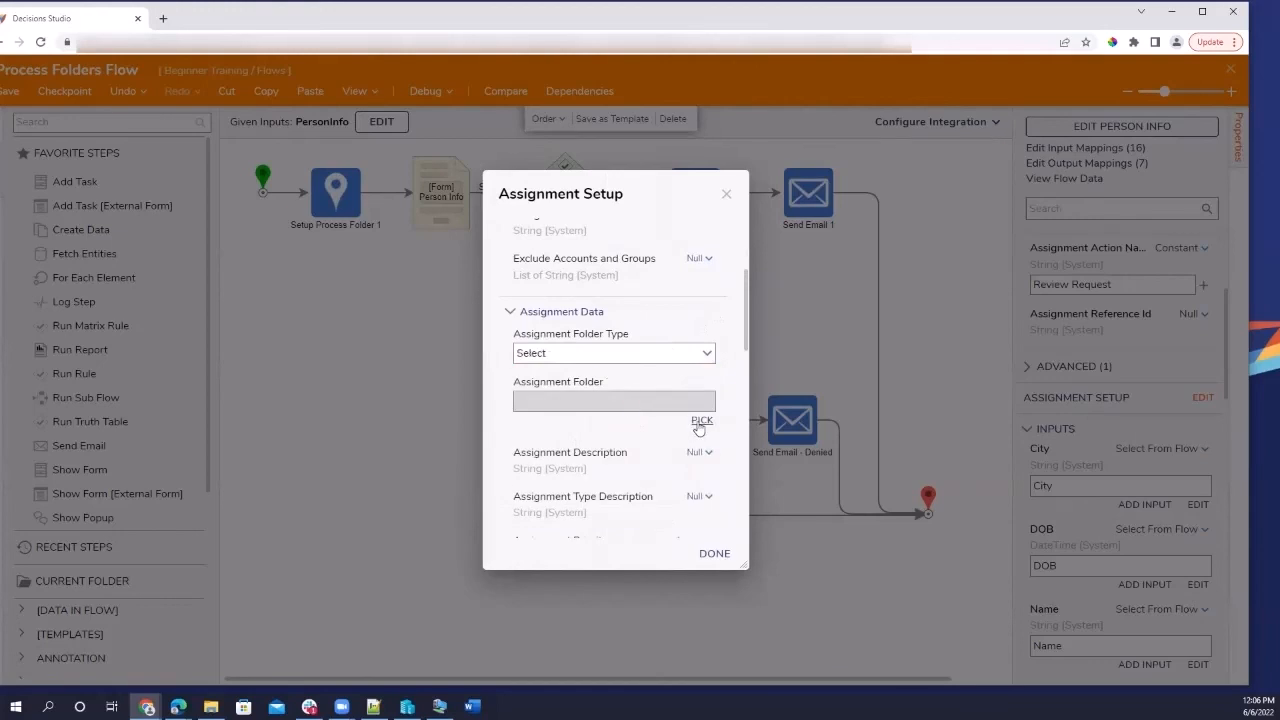
{"action": "left_click", "coordinate": [700, 421]}
{"action": "left_click", "coordinate": [590, 382]}
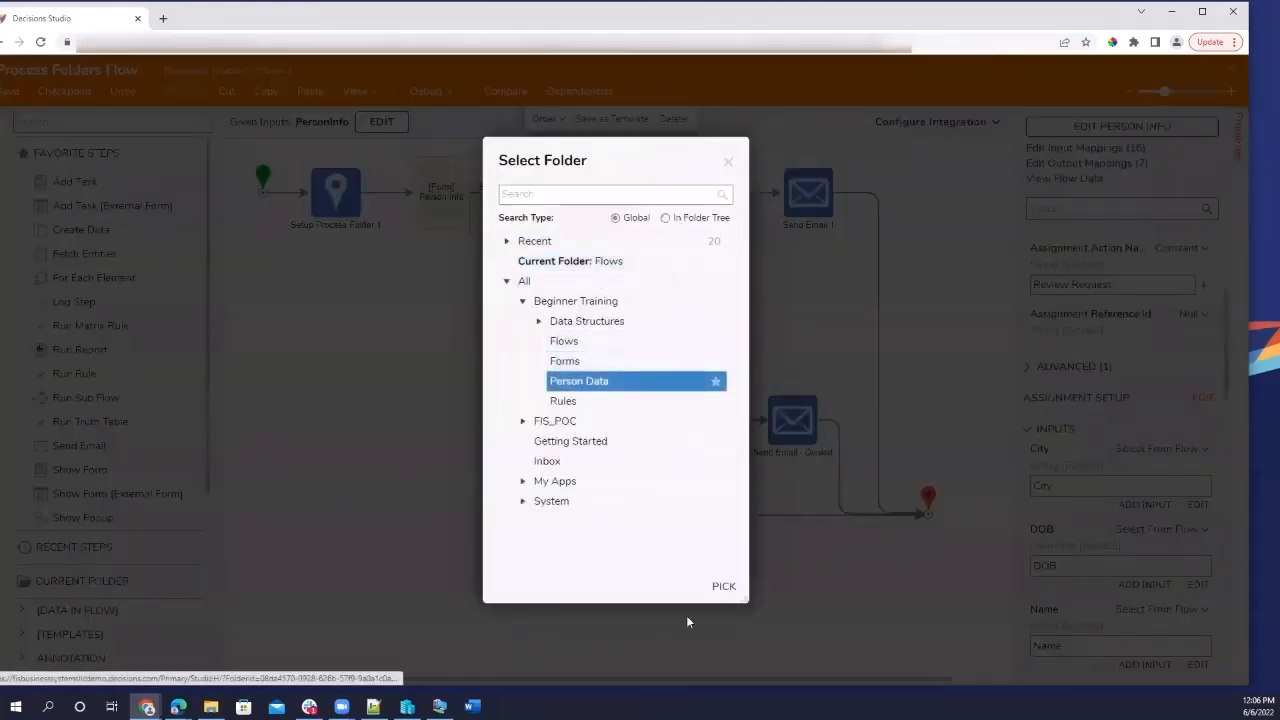
{"action": "left_click", "coordinate": [722, 587]}
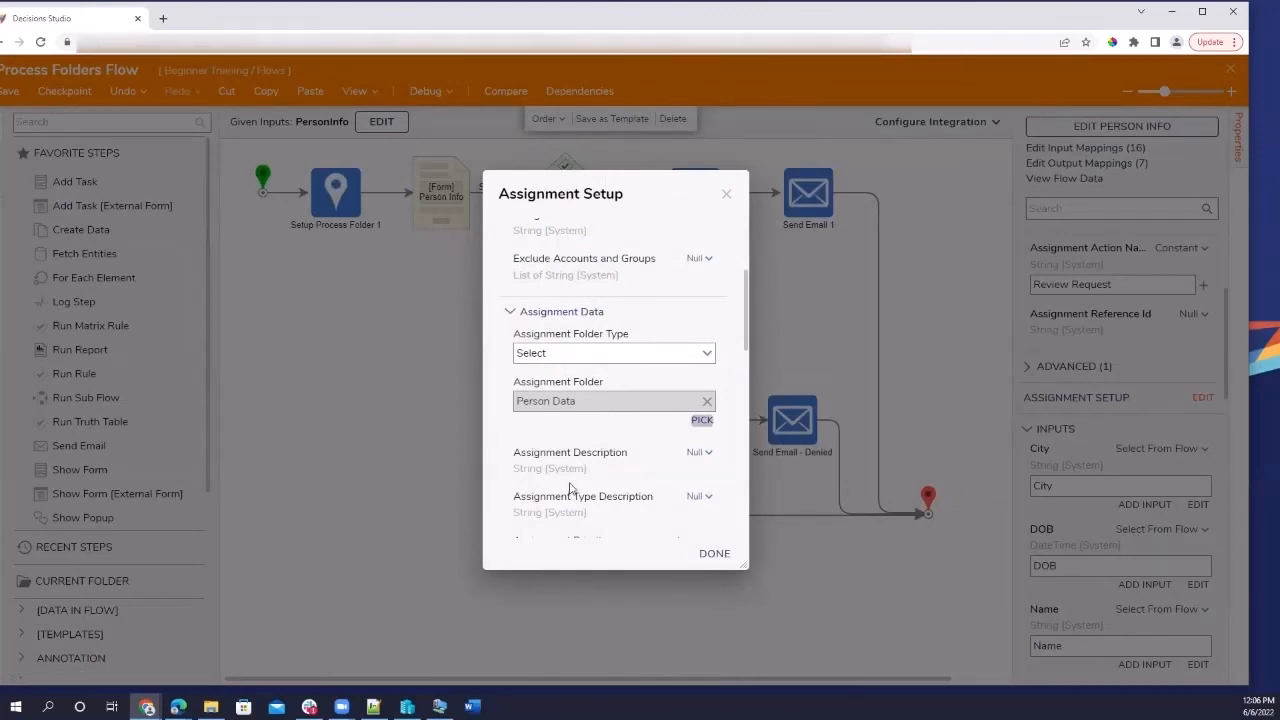
{"action": "scroll", "coordinate": [570, 490], "scroll_direction": "down", "scroll_amount": 1}
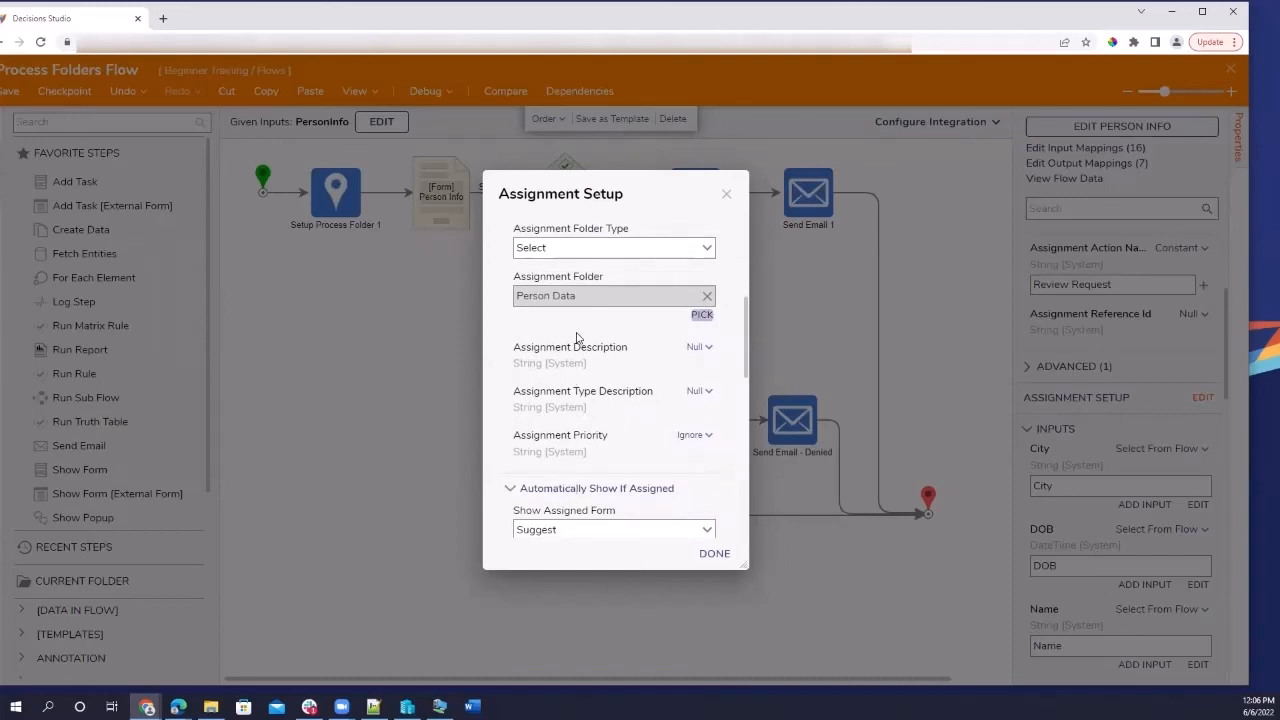
{"action": "scroll", "coordinate": [553, 408], "scroll_direction": "down", "scroll_amount": 1}
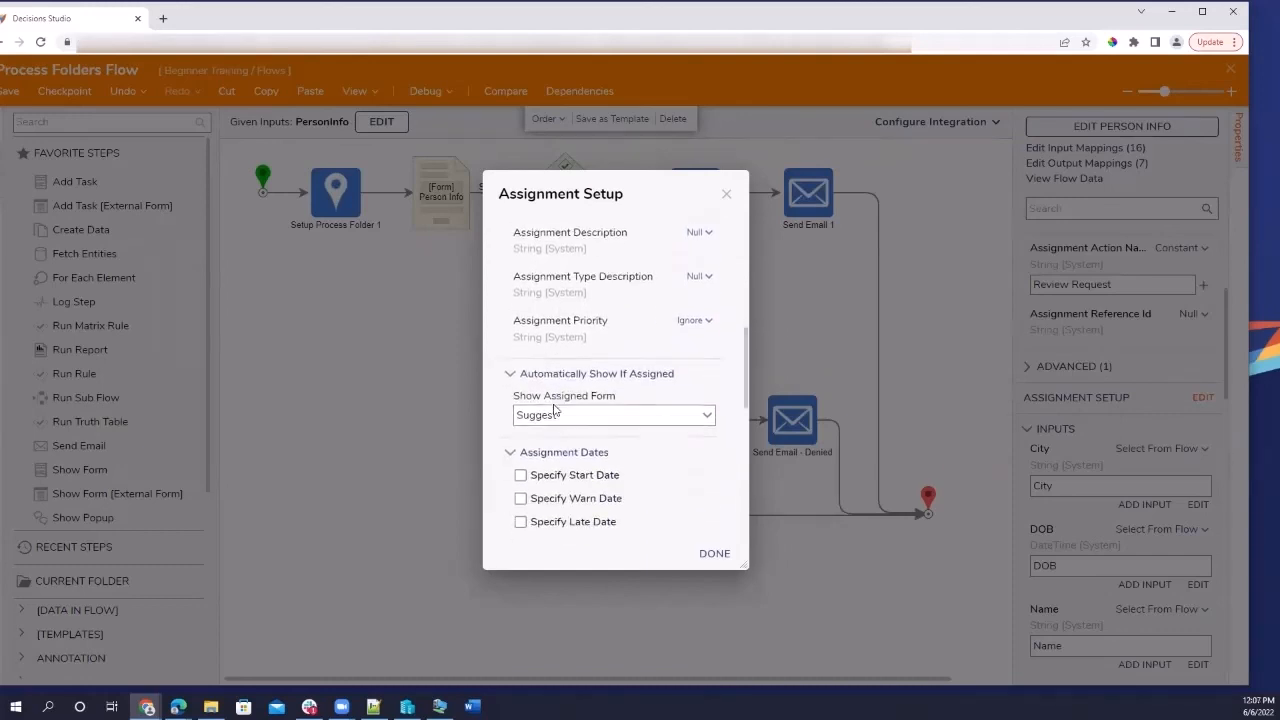
{"action": "scroll", "coordinate": [597, 332], "scroll_direction": "down", "scroll_amount": 1}
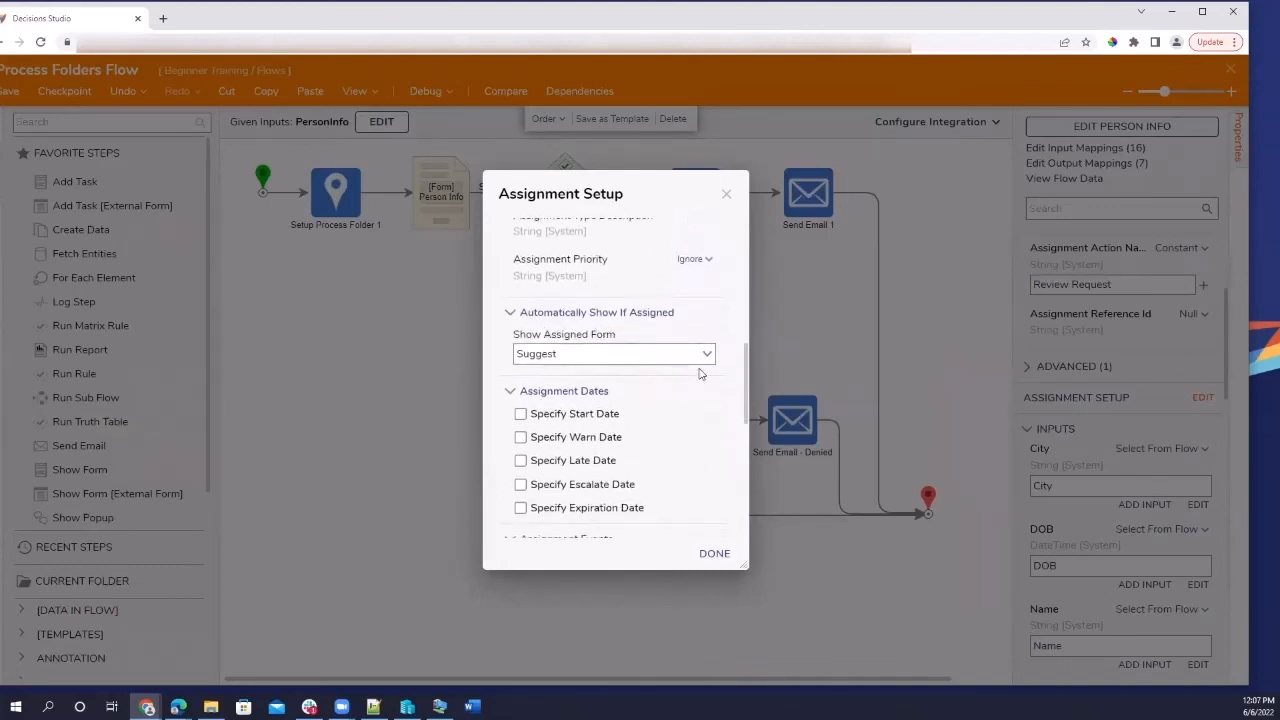
{"action": "left_click", "coordinate": [709, 356]}
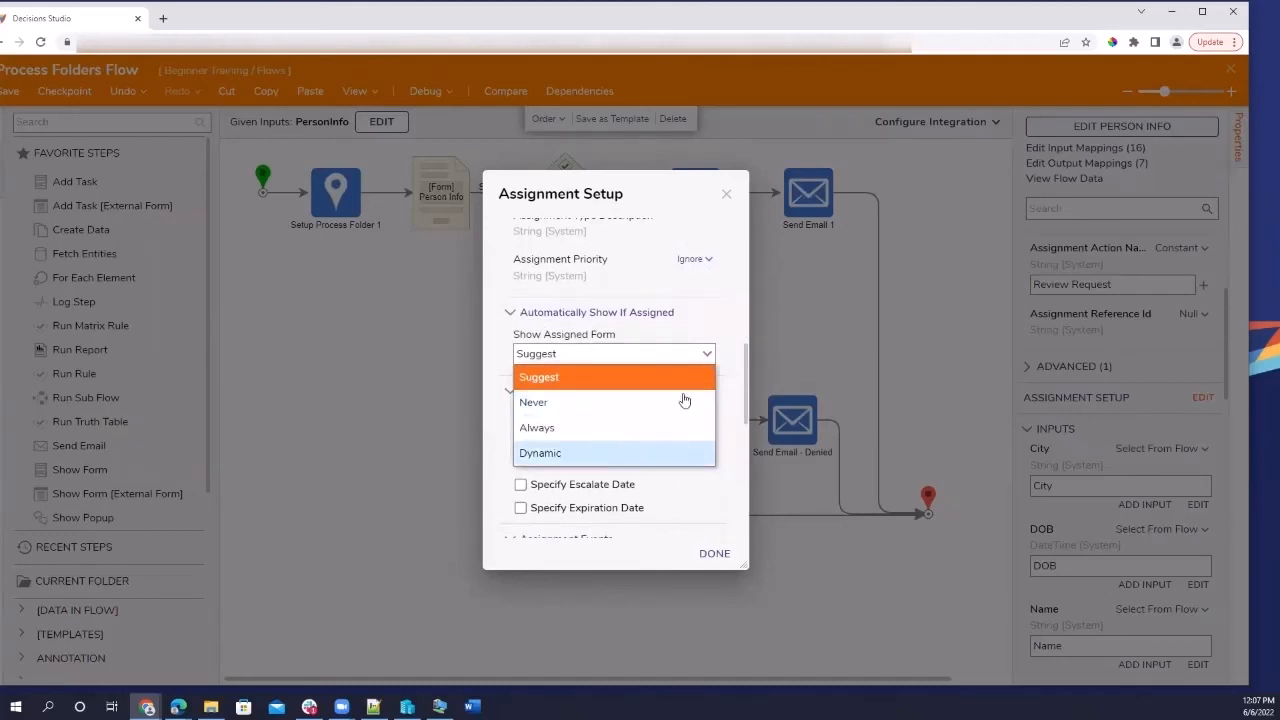
Leave the start, escalate, expiration and late dates all turned off.
{"action": "scroll", "coordinate": [684, 400], "scroll_direction": "down", "scroll_amount": 3}
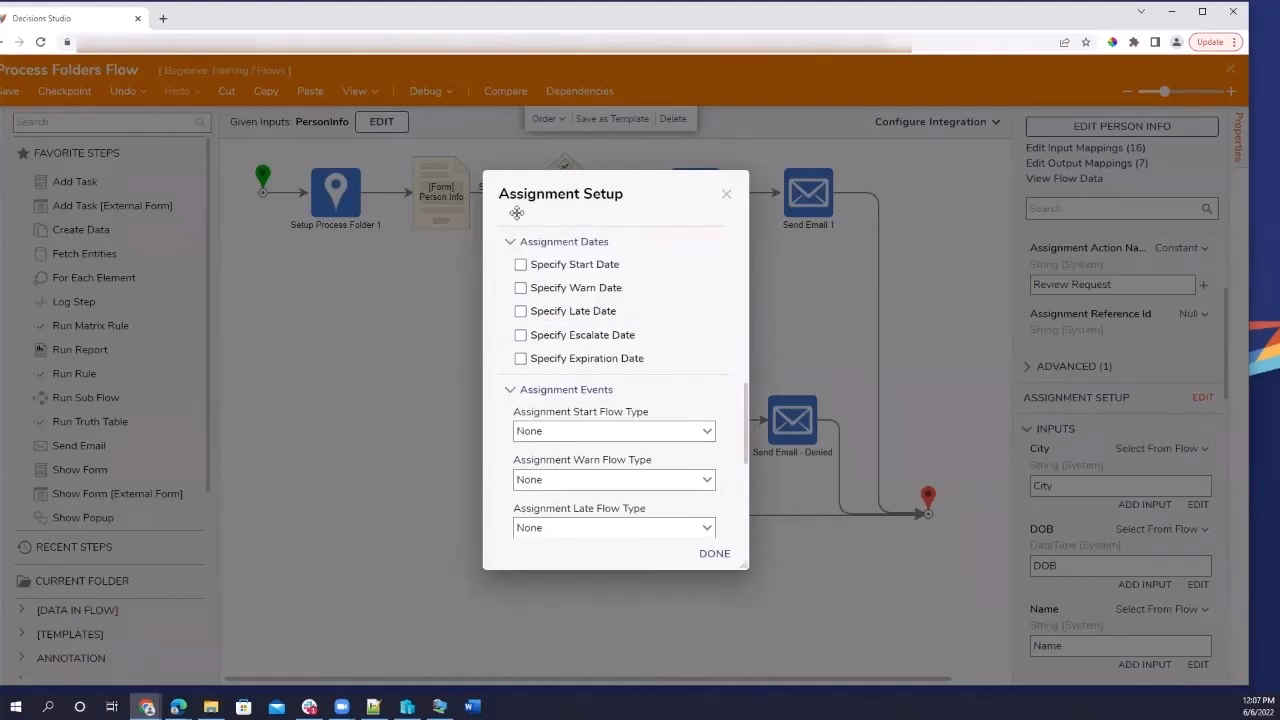
{"action": "left_click", "coordinate": [520, 266]}
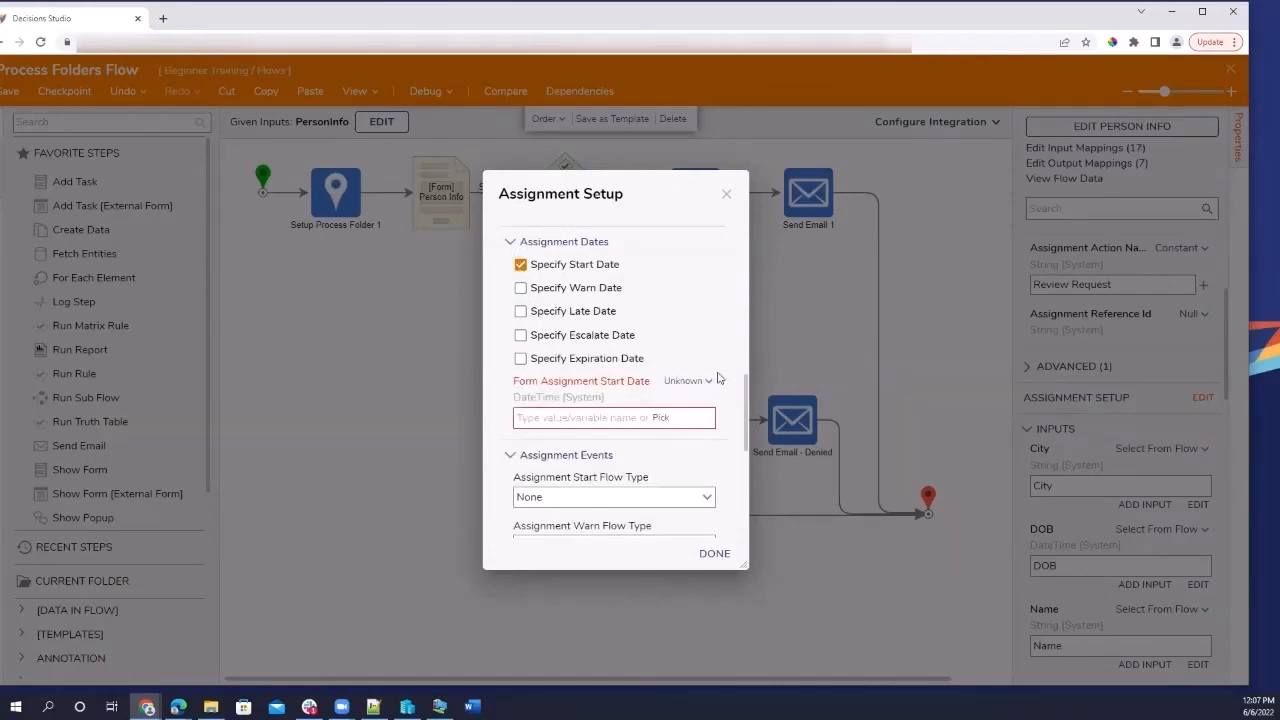
{"action": "left_click", "coordinate": [520, 264]}
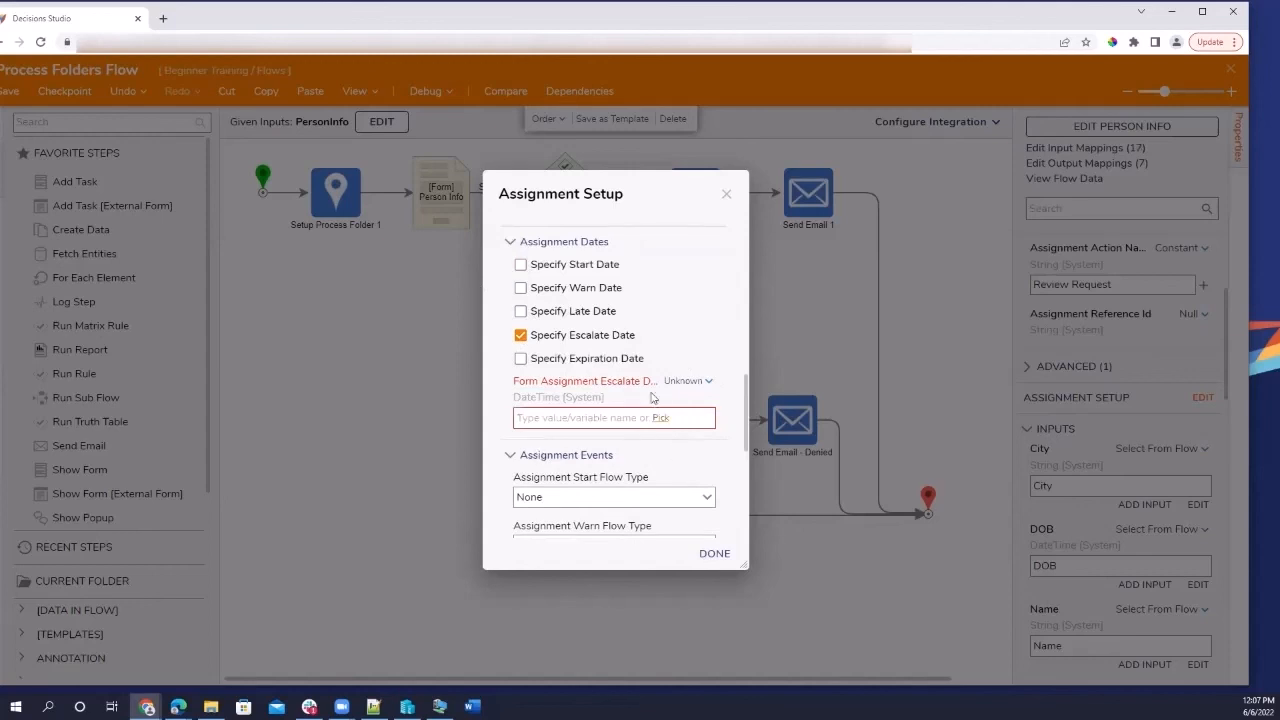
{"action": "left_click", "coordinate": [520, 335]}
{"action": "left_click", "coordinate": [520, 359]}
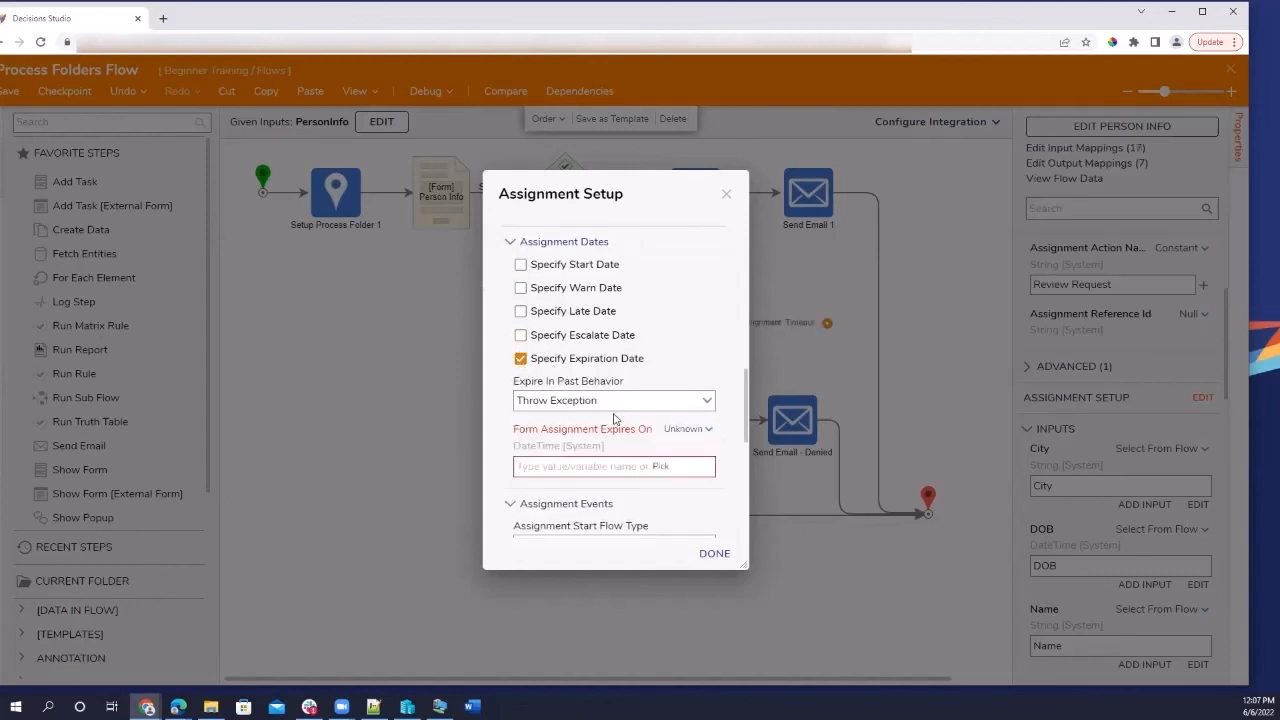
{"action": "left_click", "coordinate": [707, 402]}
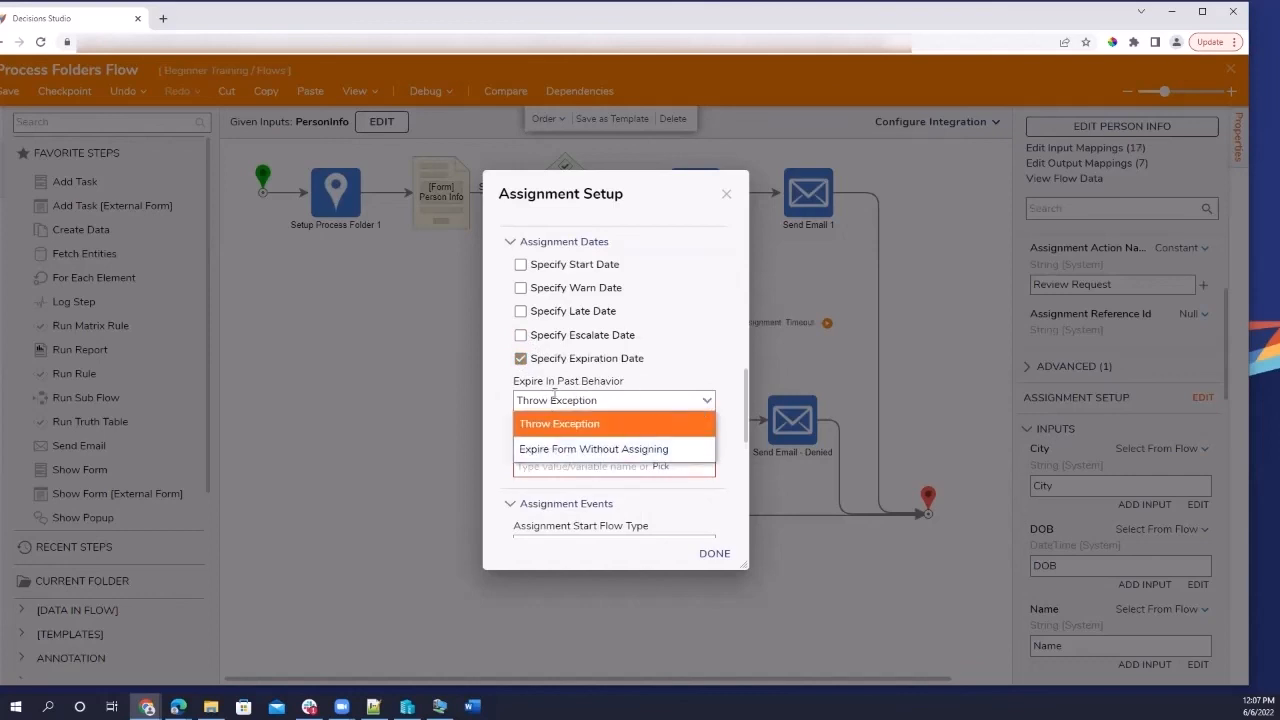
{"action": "left_click", "coordinate": [520, 358]}
{"action": "left_click", "coordinate": [520, 358]}
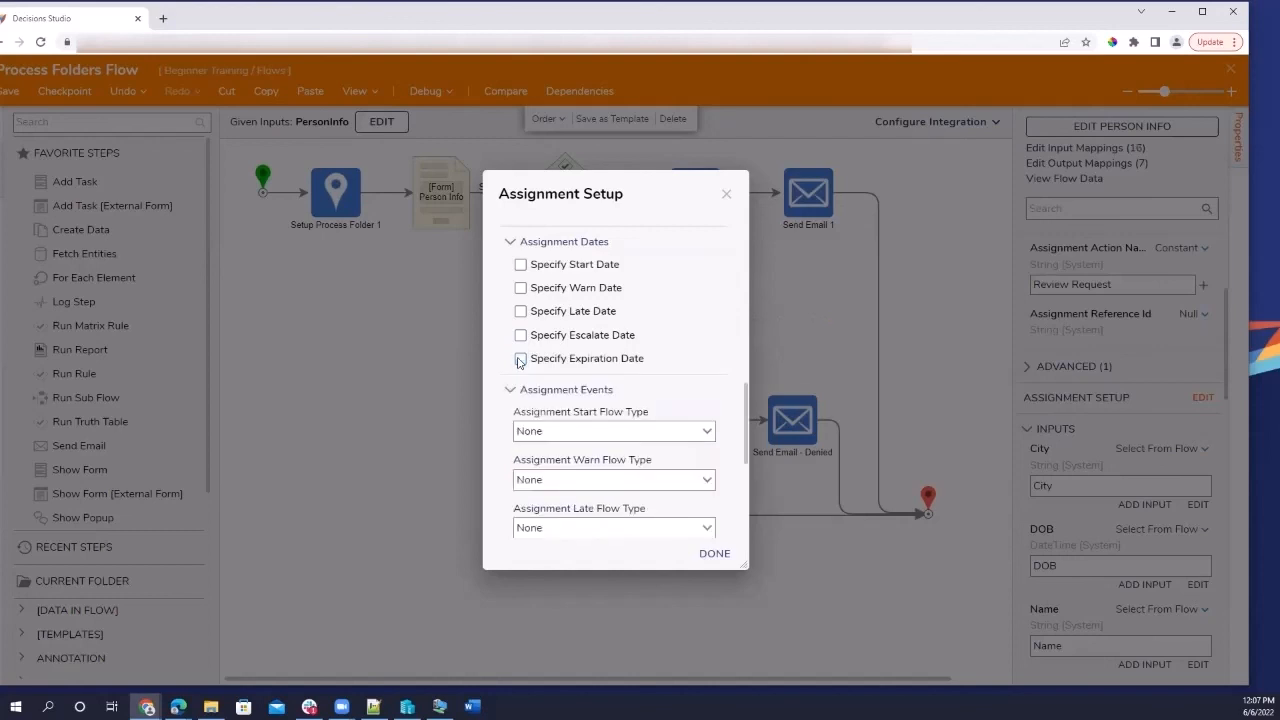
{"action": "left_click", "coordinate": [520, 311]}
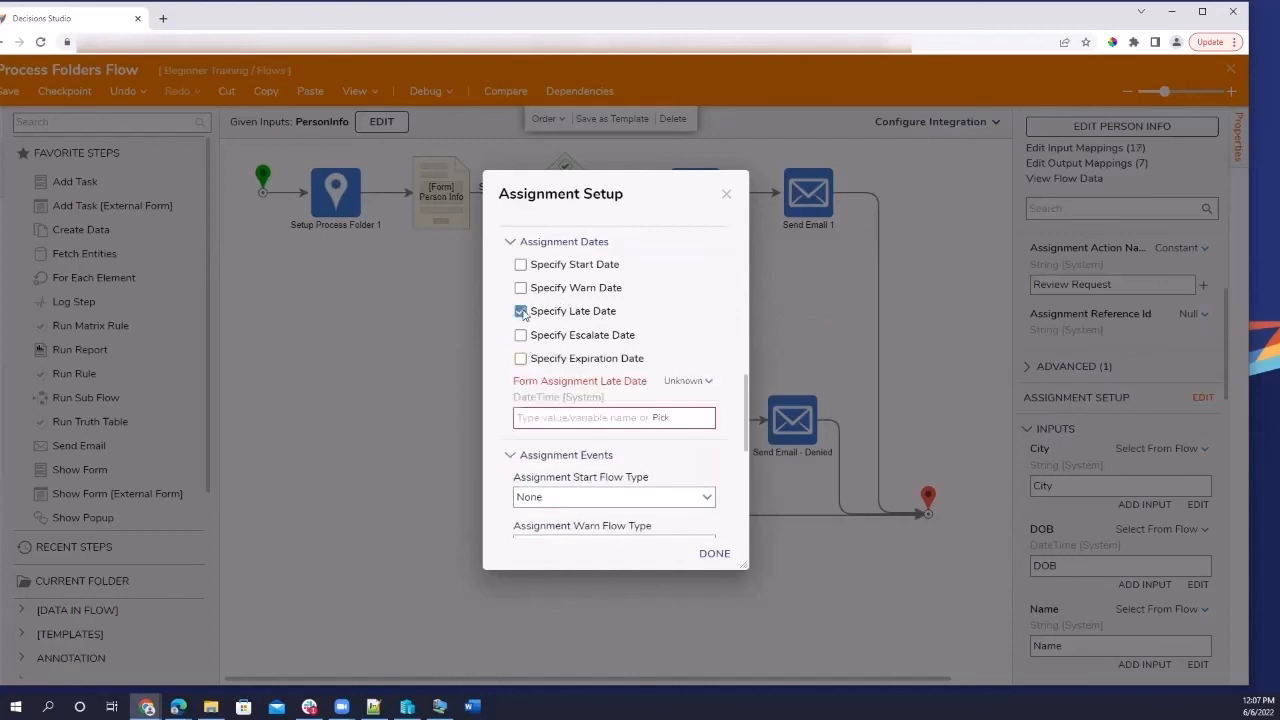
{"action": "left_click", "coordinate": [520, 311]}
Keep the start flow type and other event flow types as None.
{"action": "scroll", "coordinate": [561, 398], "scroll_direction": "down", "scroll_amount": 1}
{"action": "scroll", "coordinate": [561, 398], "scroll_direction": "down", "scroll_amount": 3}
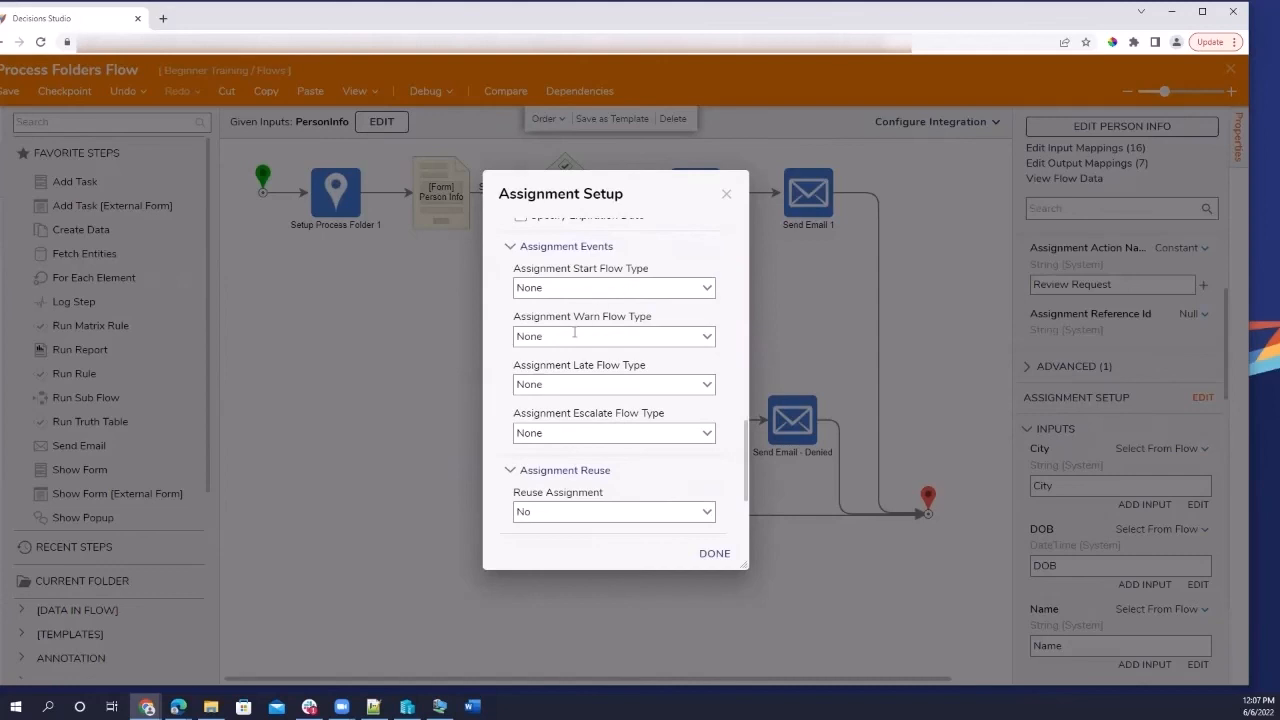
{"action": "left_click", "coordinate": [707, 290]}
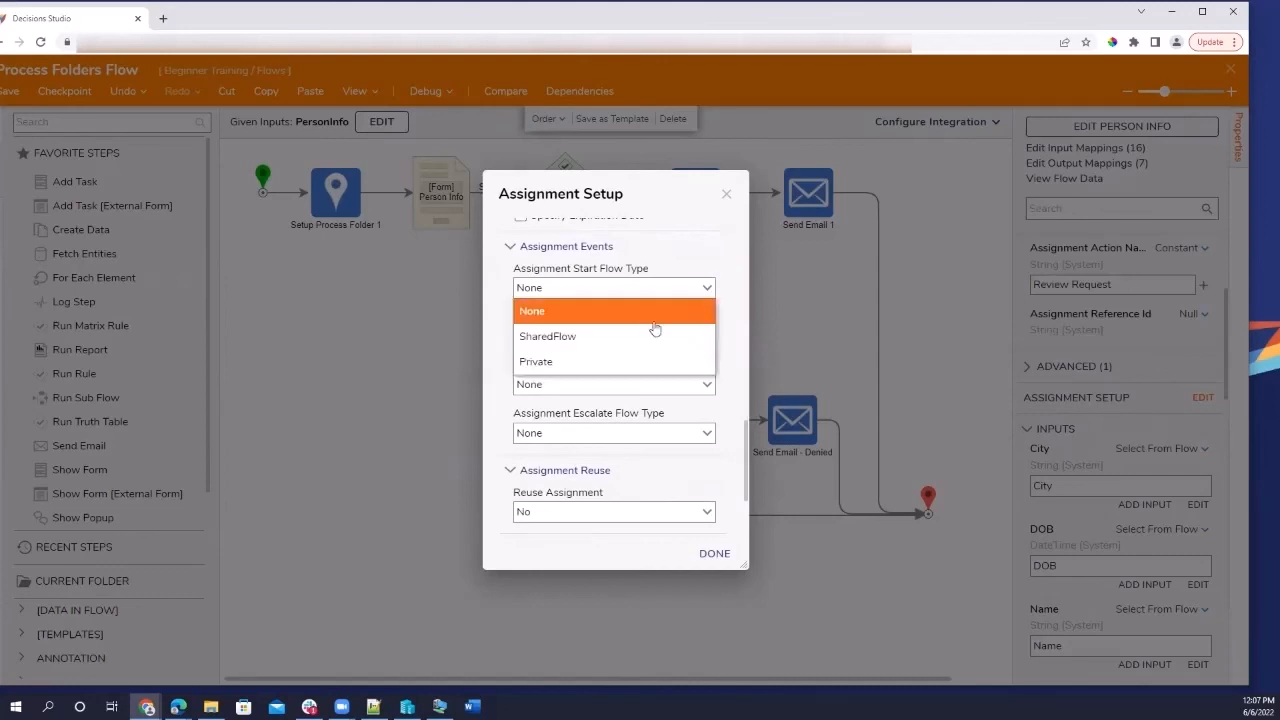
{"action": "left_click", "coordinate": [682, 290]}
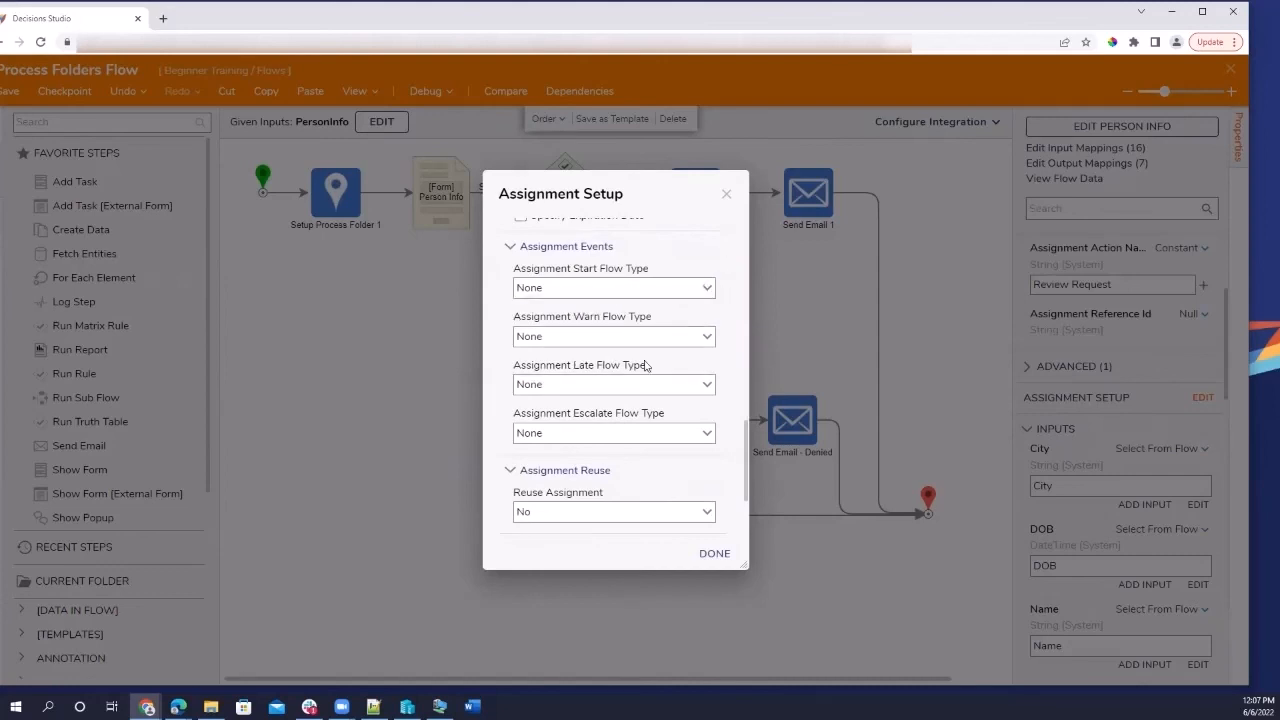
{"action": "scroll", "coordinate": [645, 365], "scroll_direction": "down", "scroll_amount": 3}
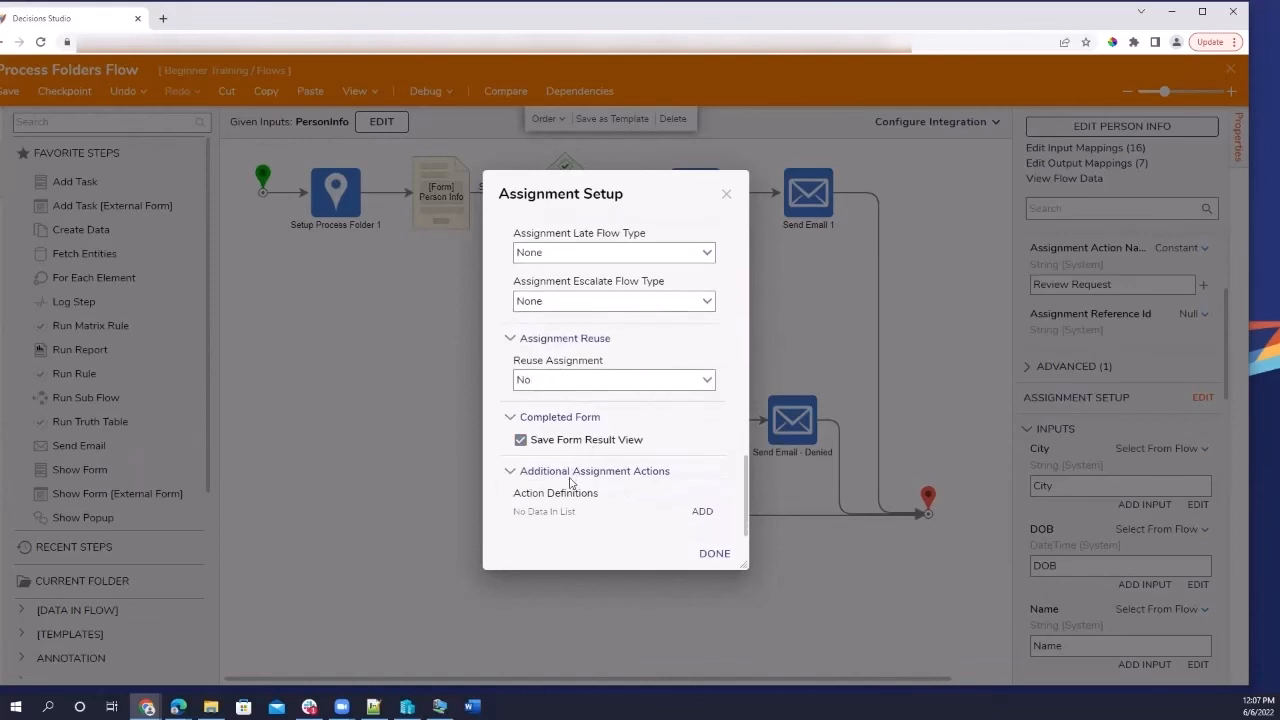
Close Assignment Setup and deselect the form to view the whole Process Folders Flow.
{"action": "left_click", "coordinate": [722, 557]}
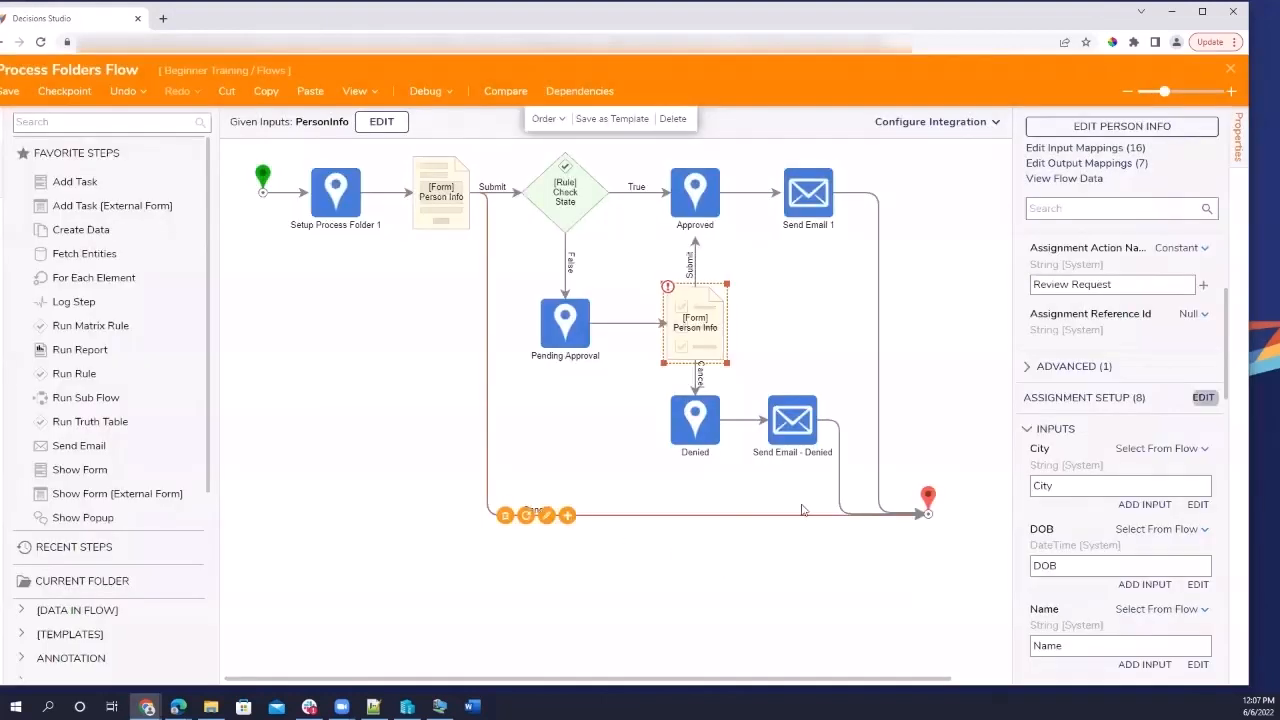
{"action": "scroll", "coordinate": [1021, 480], "scroll_direction": "down", "scroll_amount": 10}
{"action": "scroll", "coordinate": [1021, 480], "scroll_direction": "down", "scroll_amount": 5}
{"action": "left_click", "coordinate": [895, 440]}
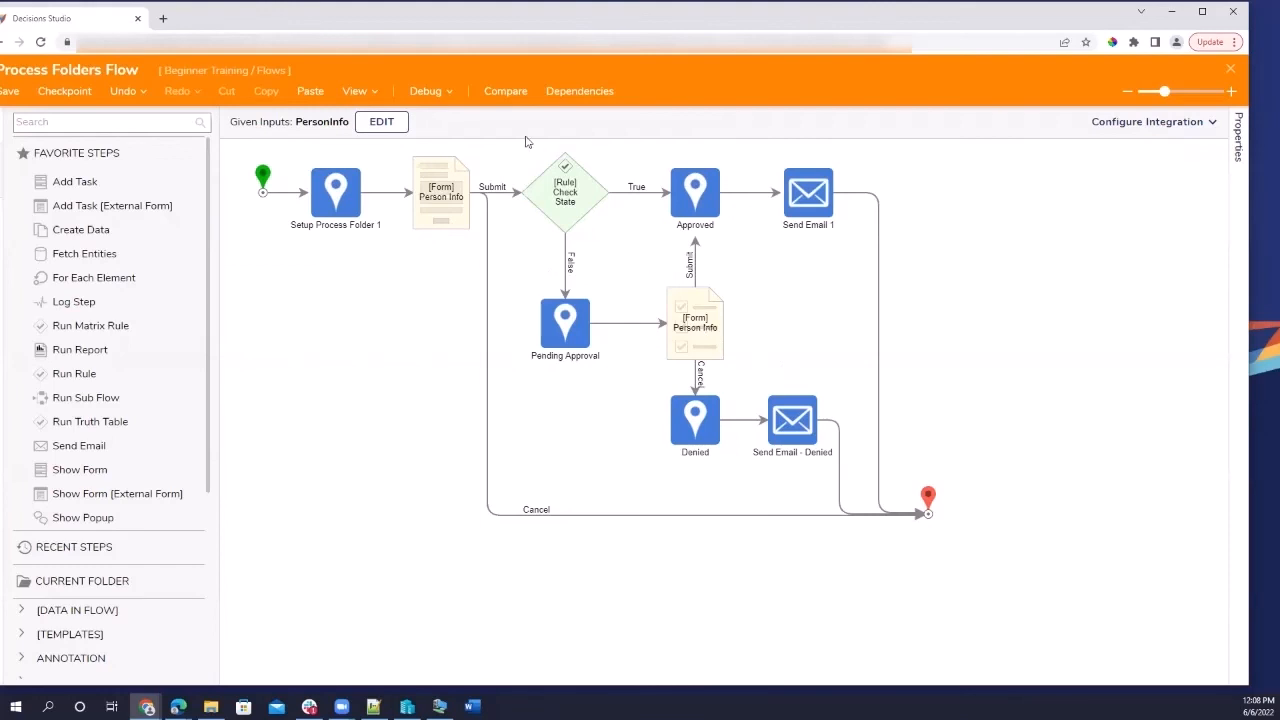
Start a debug run of Process Folders Flow and enter the person's full name.
{"action": "left_click", "coordinate": [424, 93]}
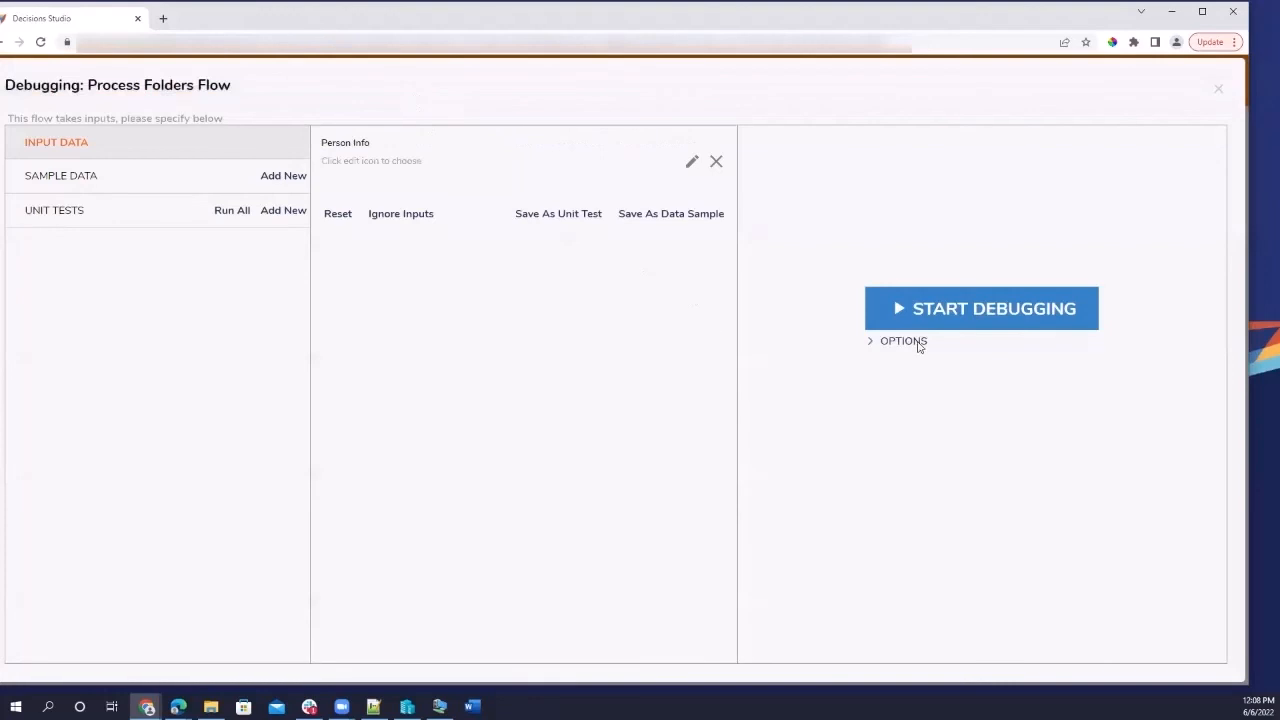
{"action": "left_click", "coordinate": [966, 320]}
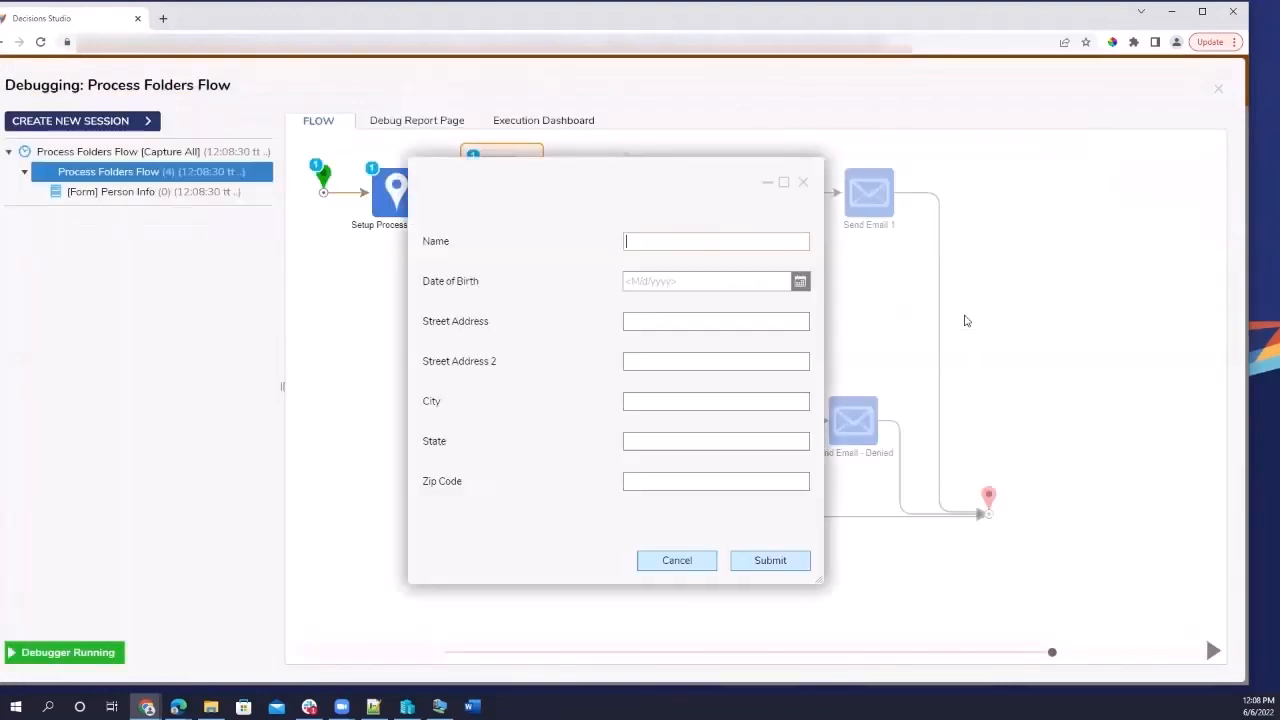
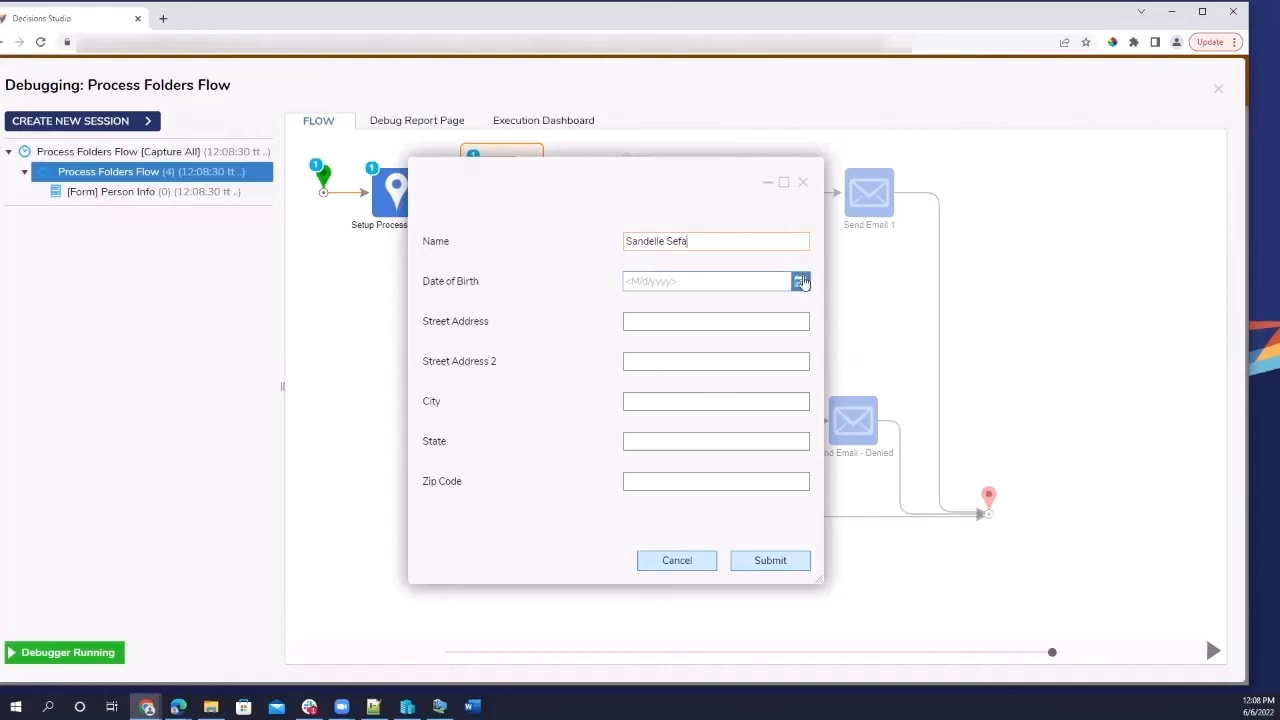
{"action": "left_click", "coordinate": [801, 282]}
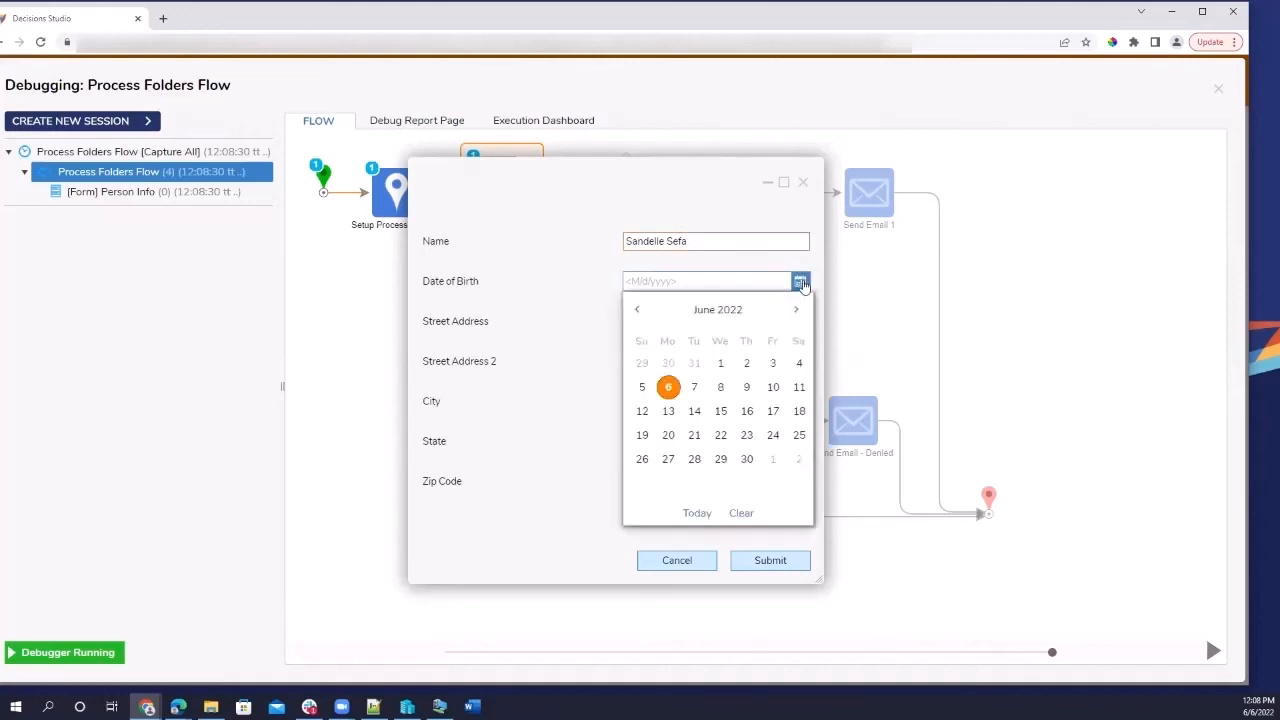
{"action": "left_click", "coordinate": [743, 312]}
{"action": "left_click", "coordinate": [722, 312]}
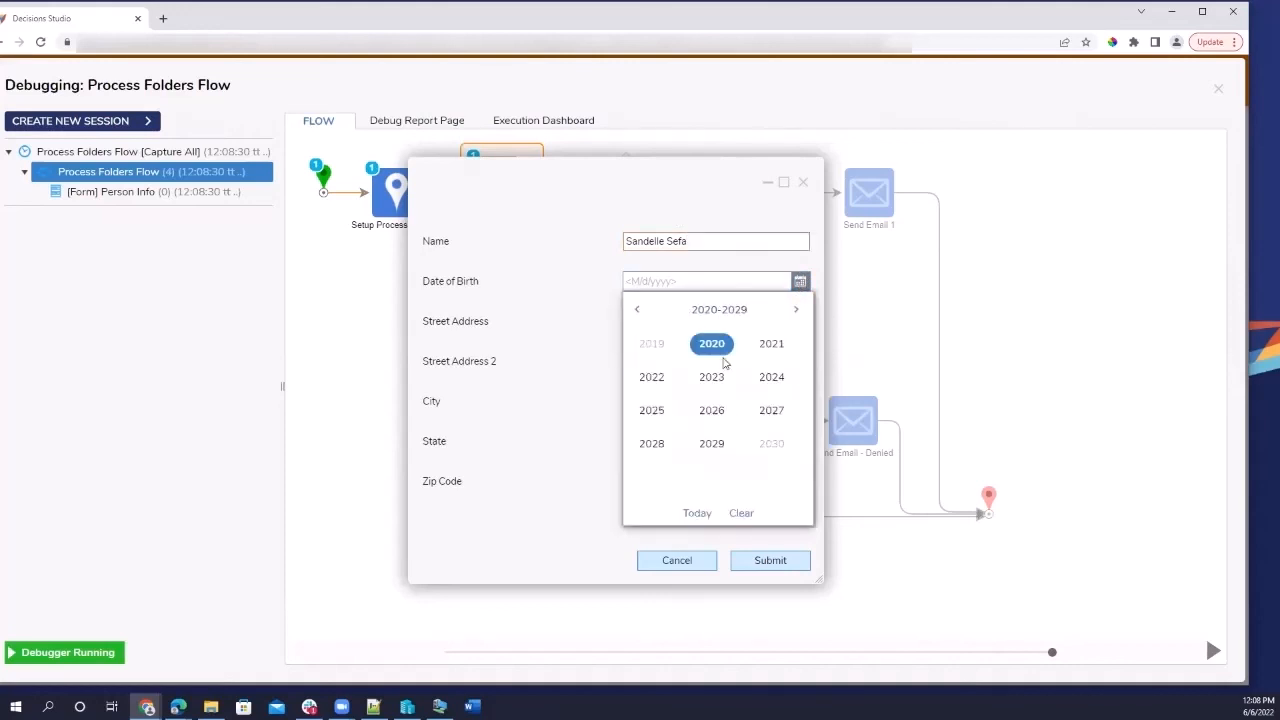
{"action": "scroll", "coordinate": [720, 392], "scroll_direction": "down", "scroll_amount": 12}
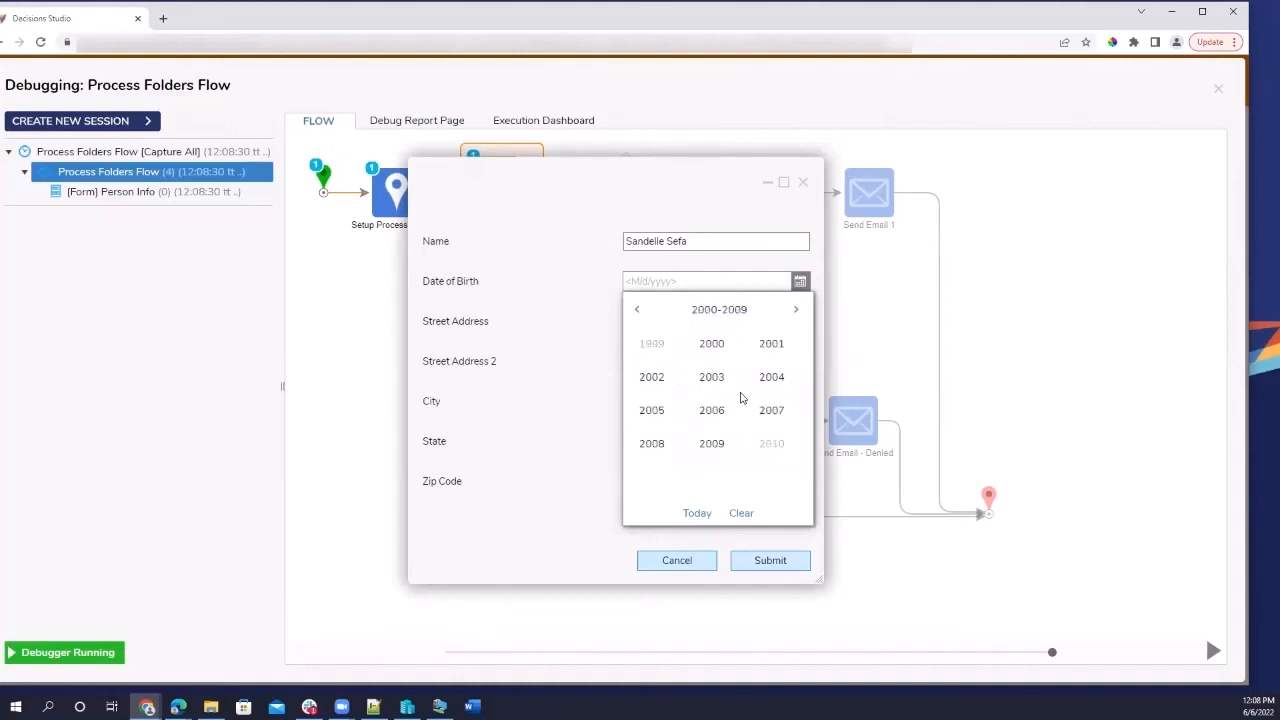
{"action": "scroll", "coordinate": [741, 398], "scroll_direction": "up", "scroll_amount": 8}
{"action": "scroll", "coordinate": [741, 398], "scroll_direction": "up", "scroll_amount": 18}
{"action": "scroll", "coordinate": [741, 398], "scroll_direction": "down", "scroll_amount": 5}
{"action": "left_click", "coordinate": [771, 410]}
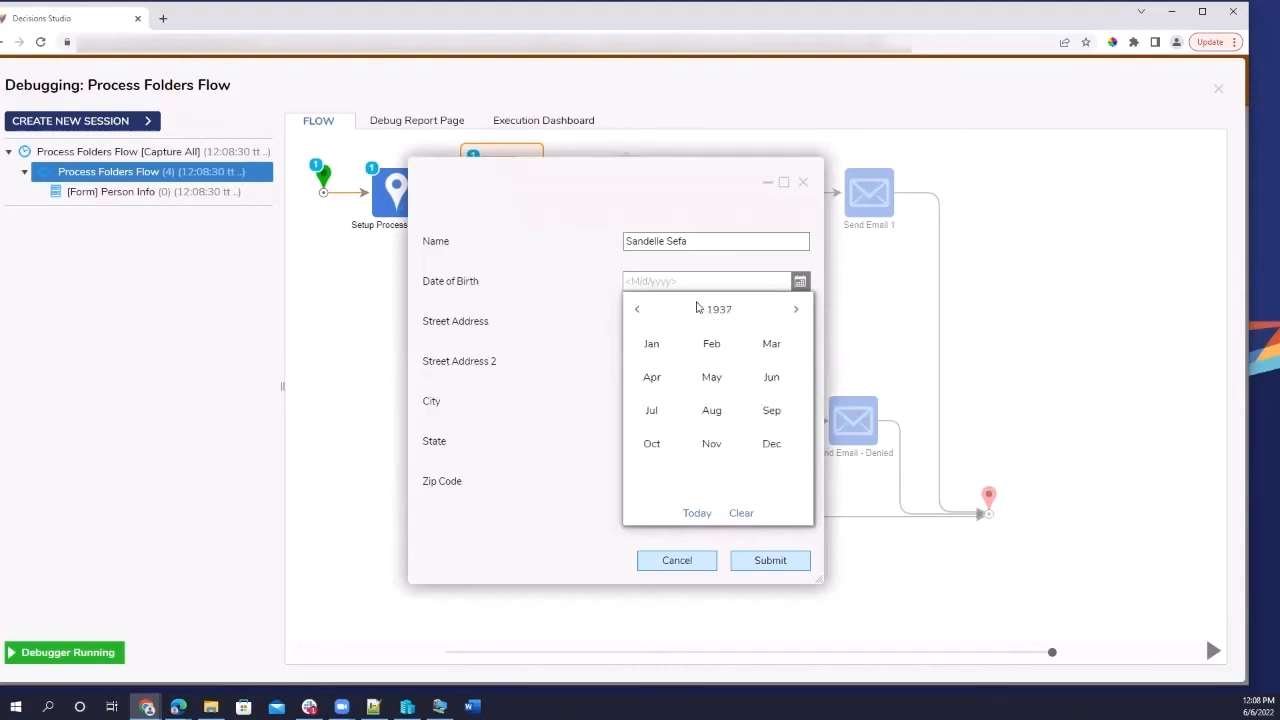
{"action": "left_click", "coordinate": [727, 344]}
{"action": "left_click", "coordinate": [747, 411]}
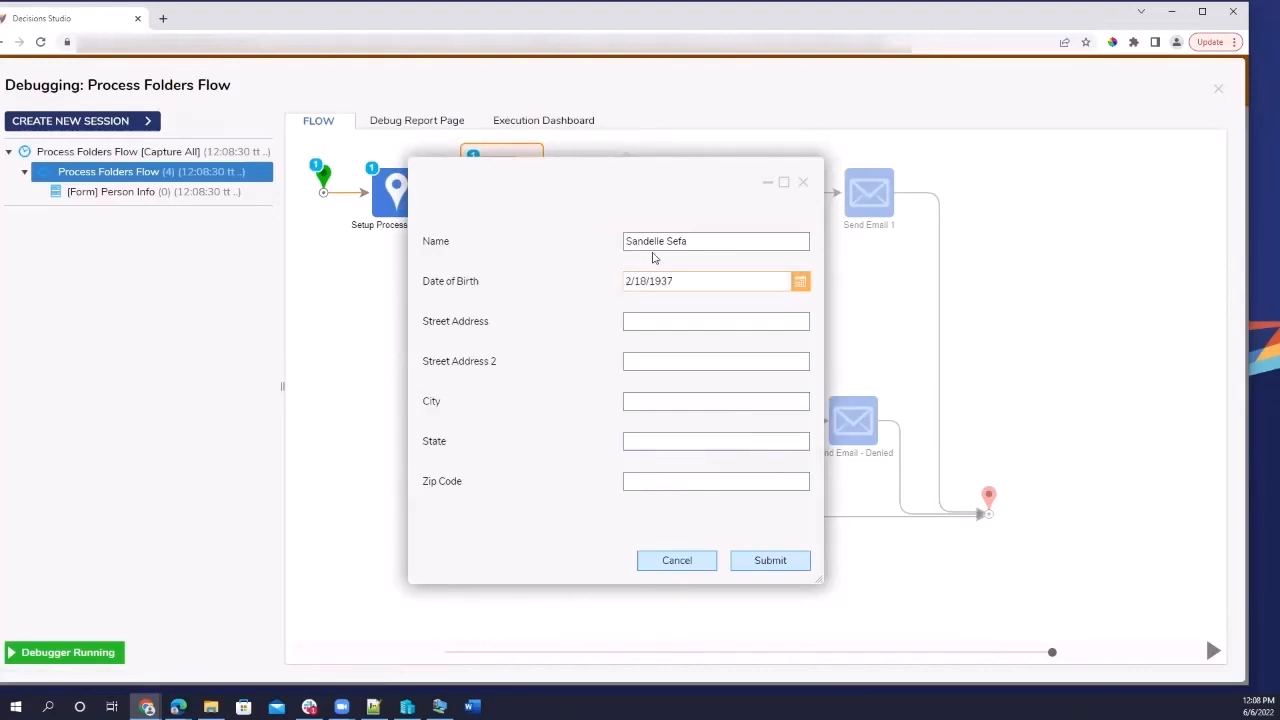
Fill in the street address, second address line and city.
{"action": "left_click", "coordinate": [678, 318]}
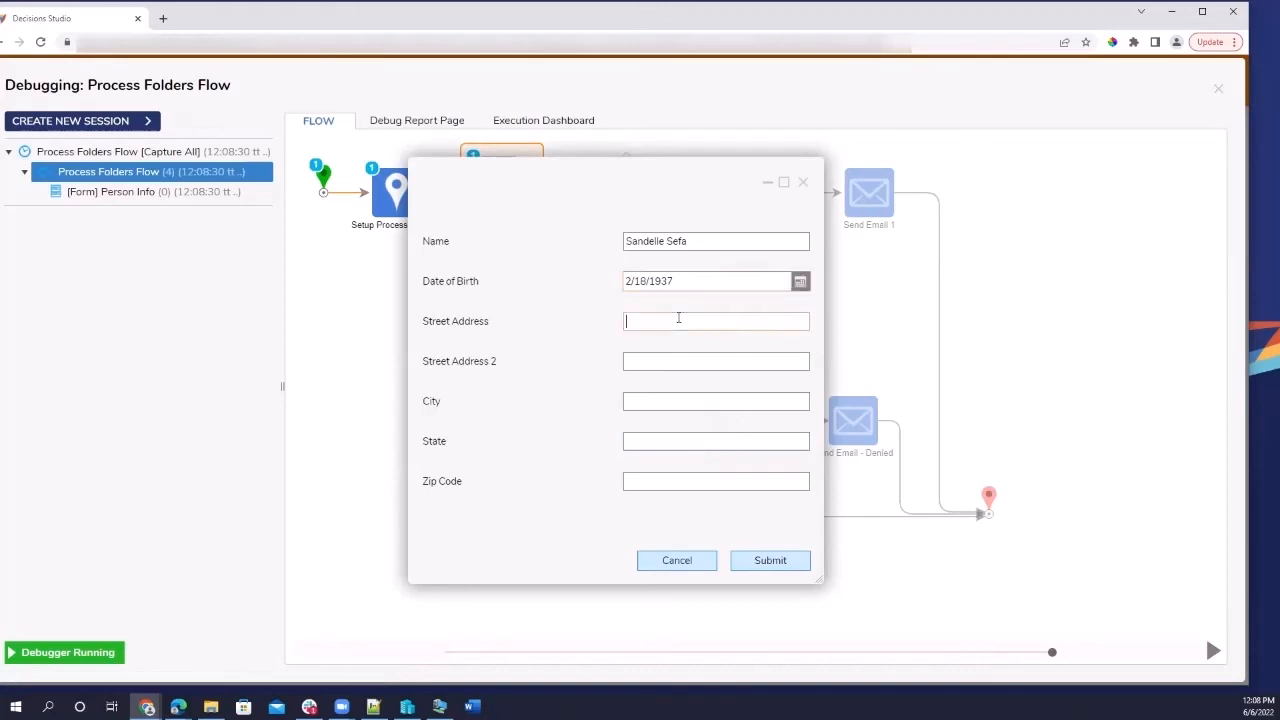
{"action": "left_click", "coordinate": [685, 364]}
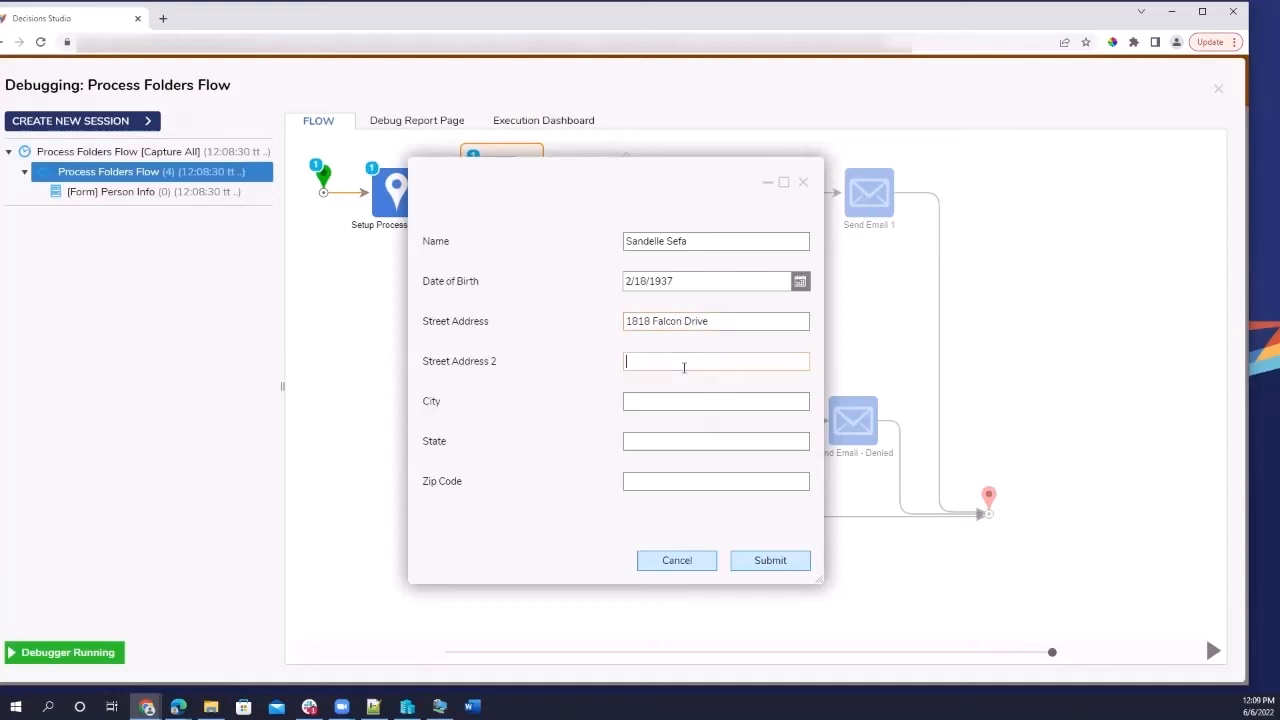
{"action": "type", "text": "Suite 10"}
{"action": "left_click", "coordinate": [672, 404]}
{"action": "type", "text": "Fairfax"}
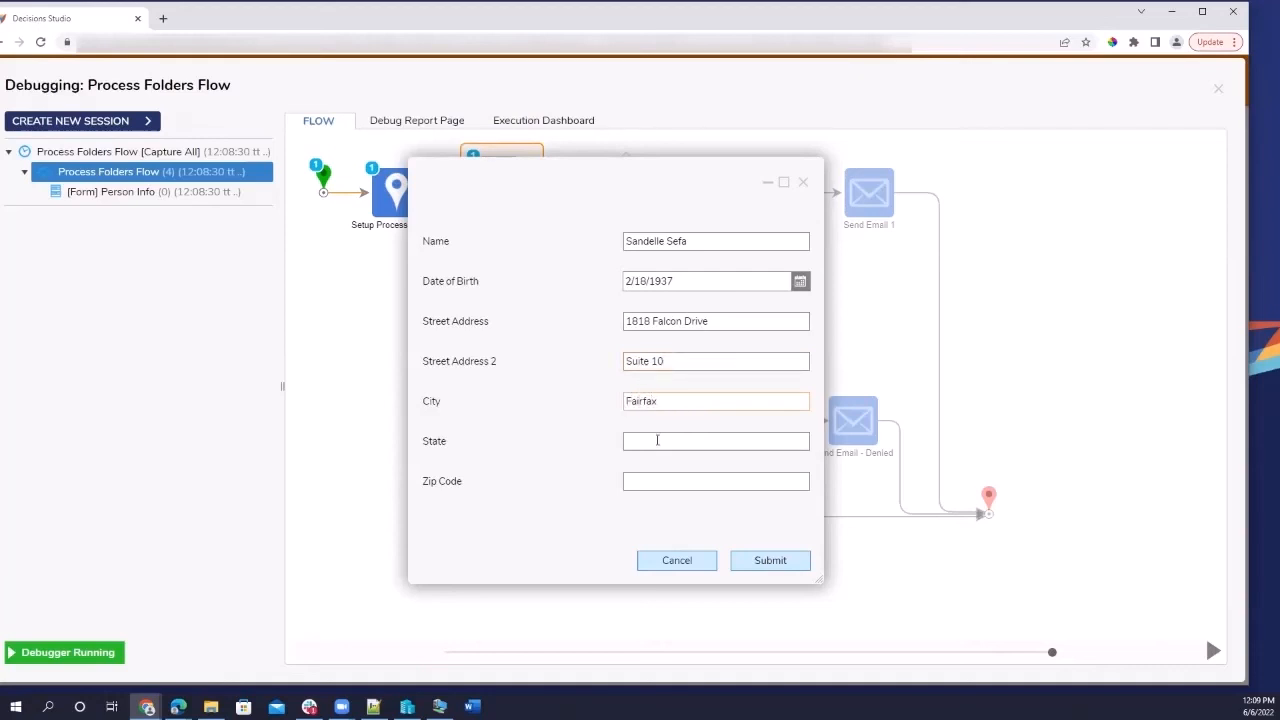
Enter the state and zip code, then submit the Person Info form.
{"action": "left_click", "coordinate": [657, 440]}
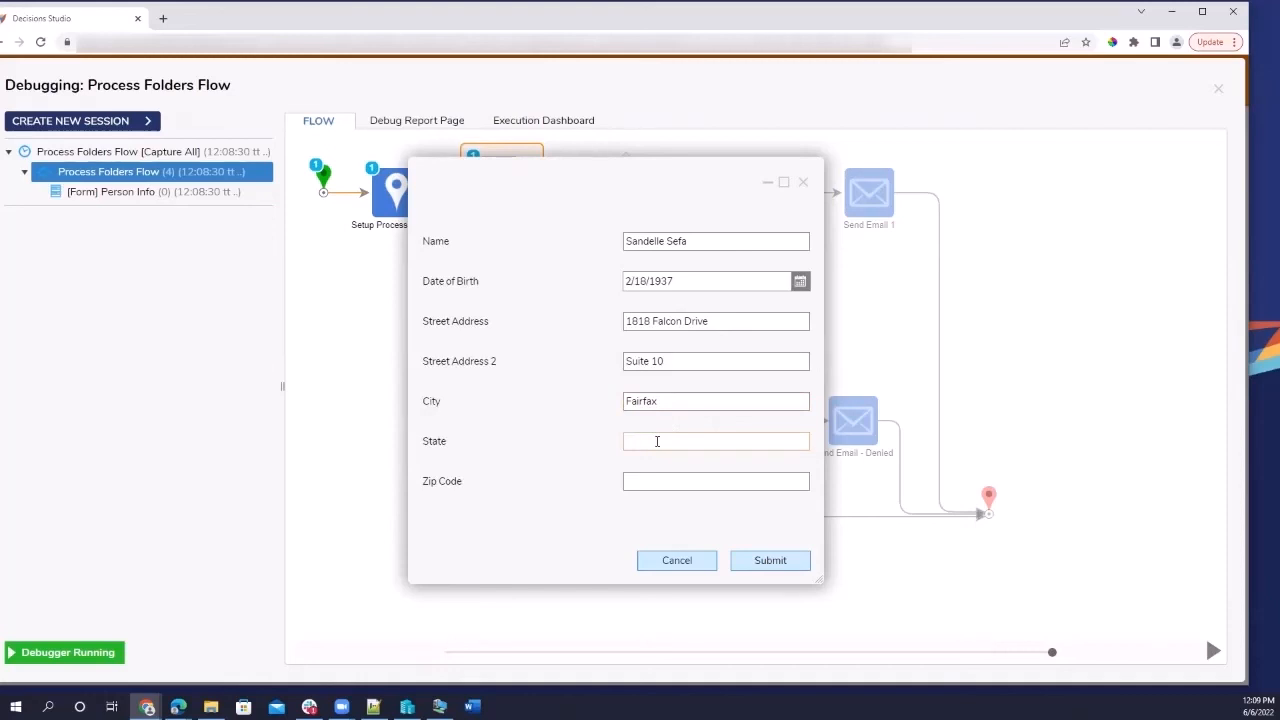
{"action": "left_click_drag", "start_coordinate": [657, 164], "coordinate": [368, 235]}
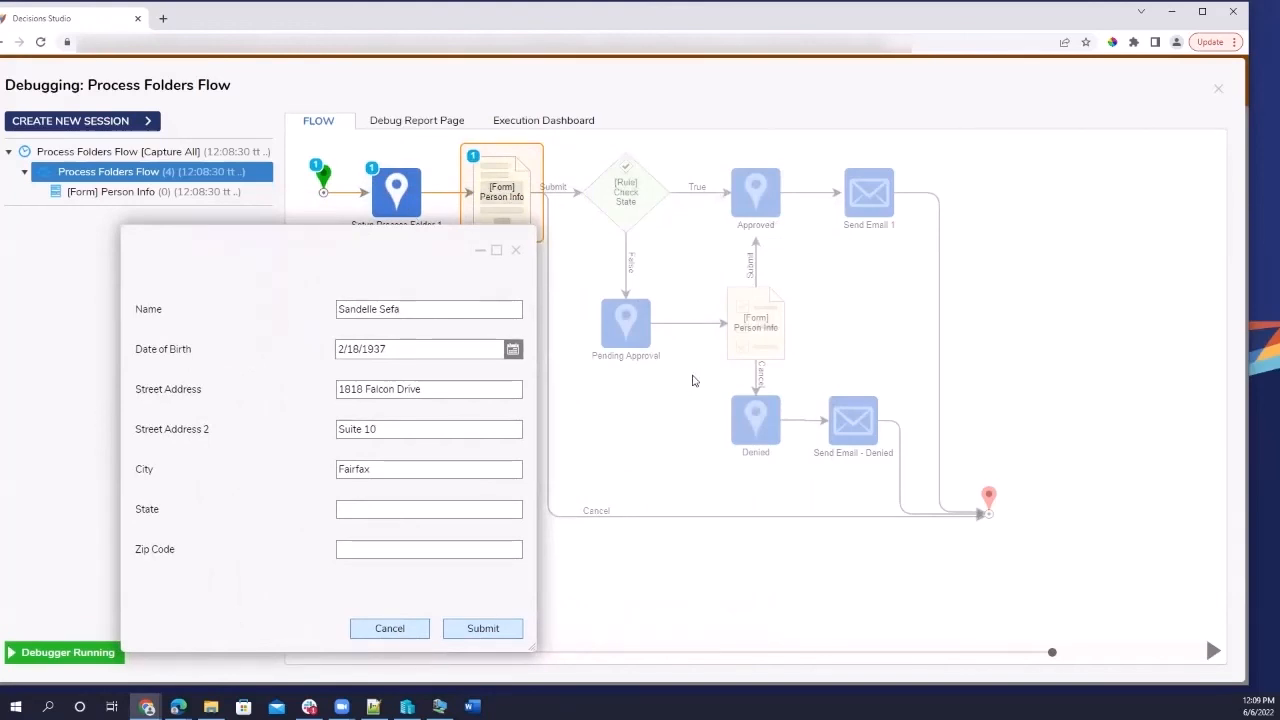
{"action": "left_click", "coordinate": [402, 508]}
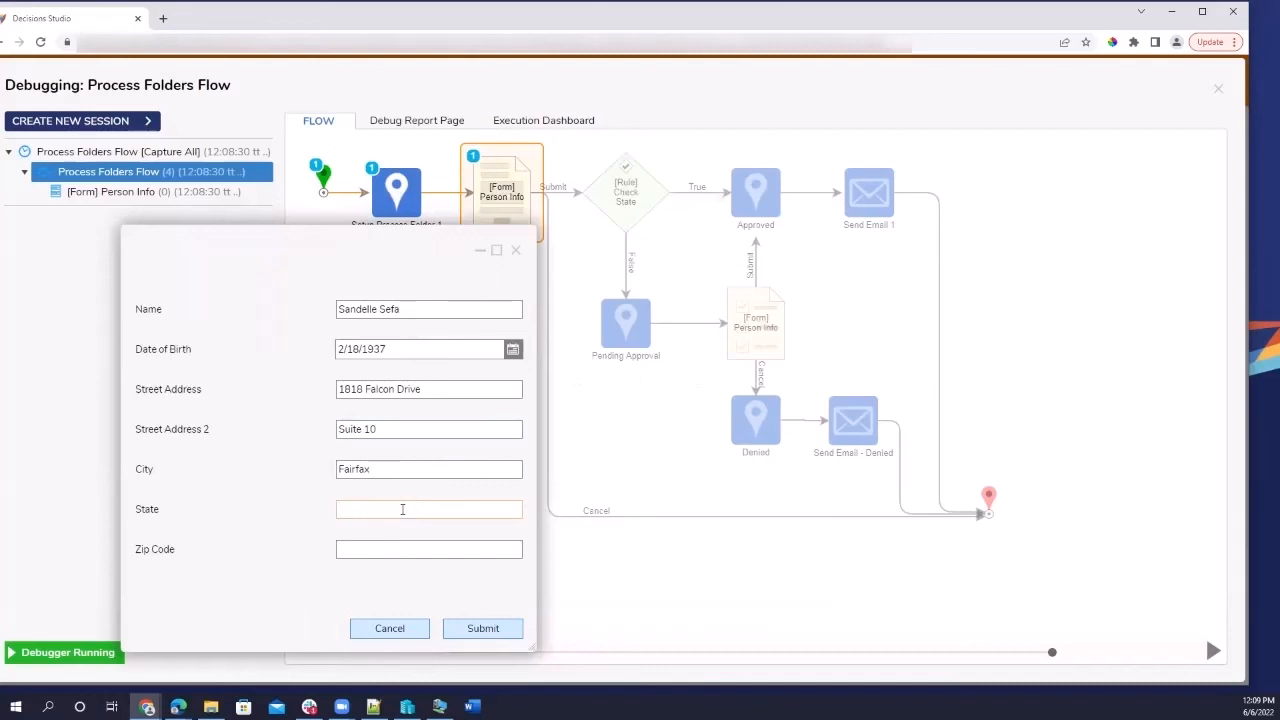
{"action": "type", "text": "Virginia"}
{"action": "left_click", "coordinate": [353, 555]}
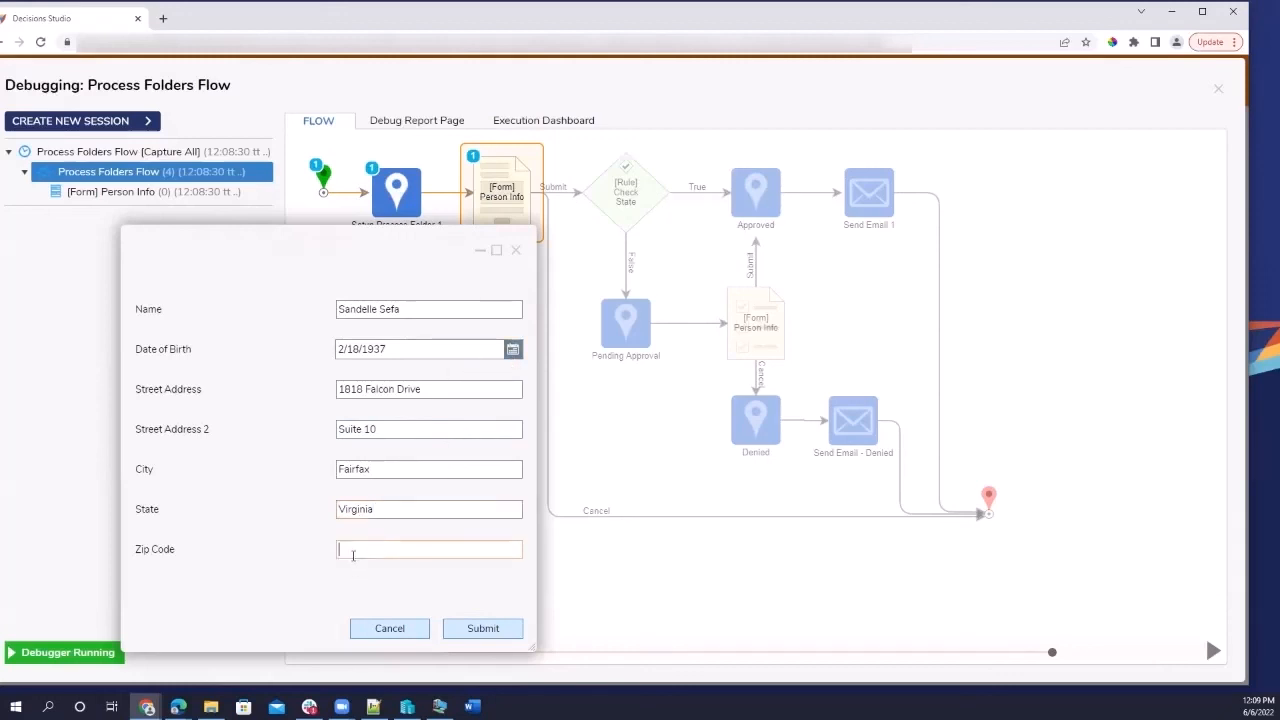
{"action": "type", "text": "21210"}
{"action": "left_click", "coordinate": [500, 634]}
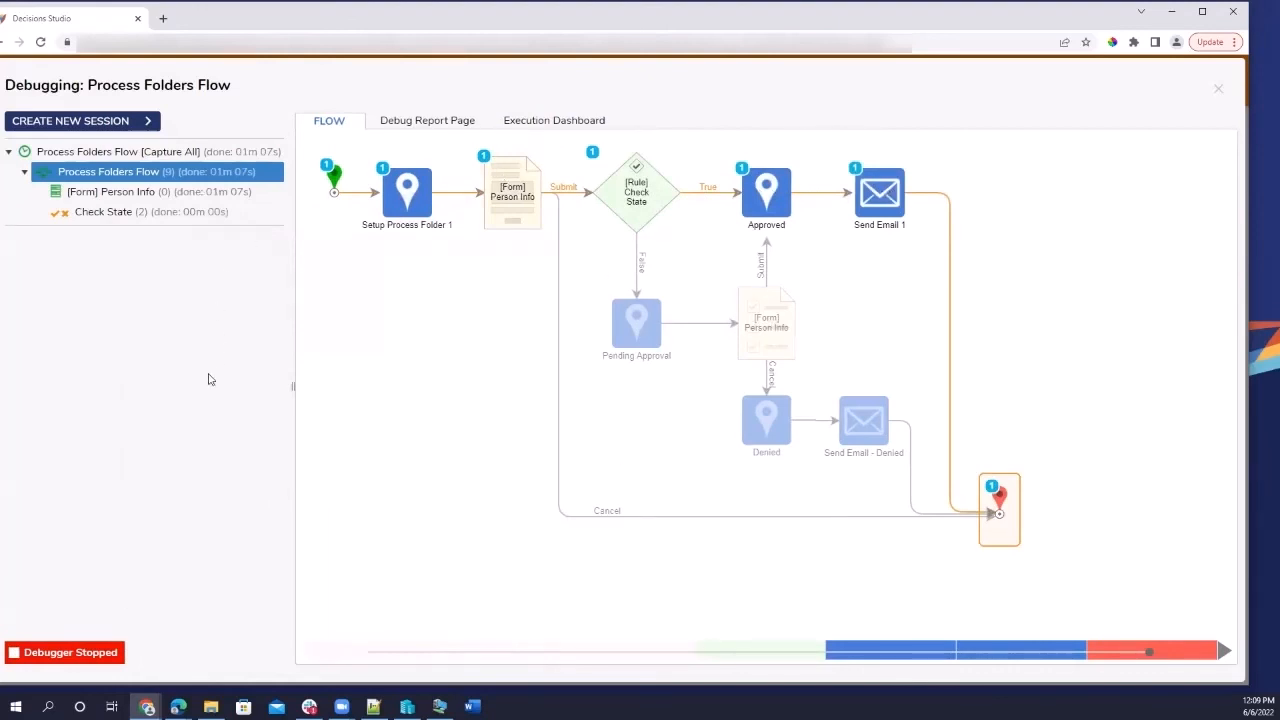
{"action": "left_click", "coordinate": [142, 124]}
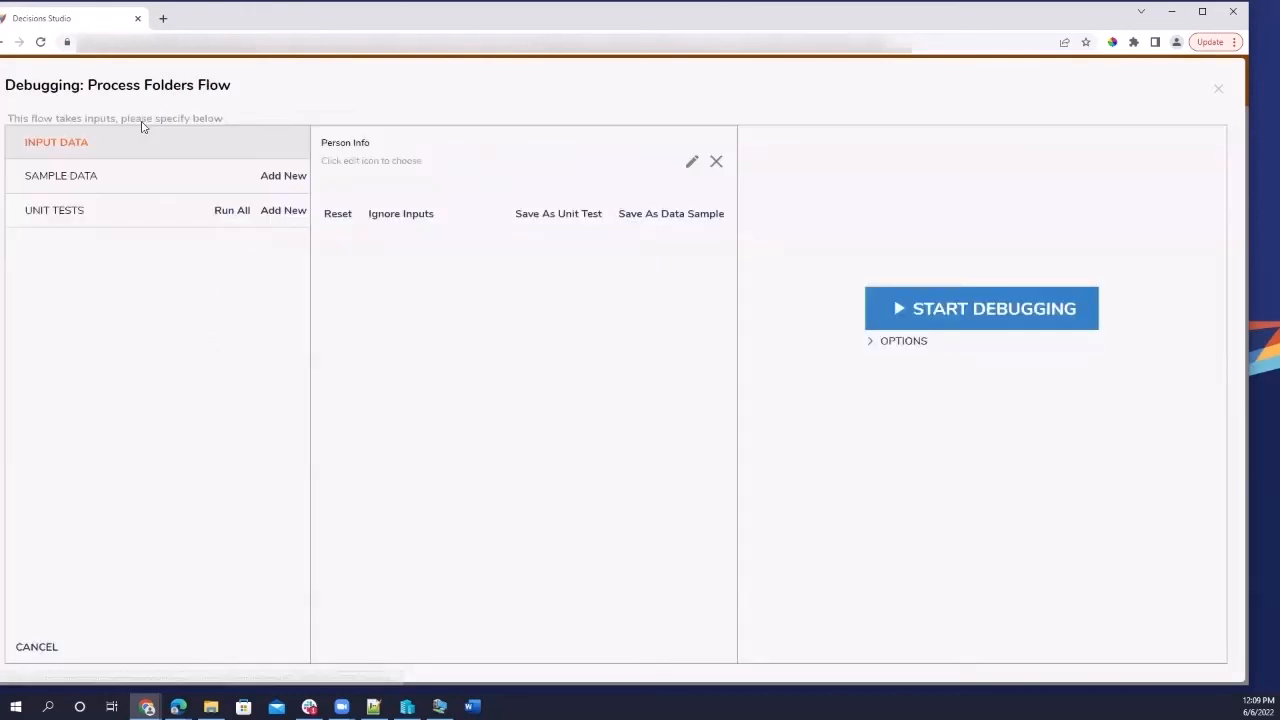
{"action": "left_click", "coordinate": [935, 318]}
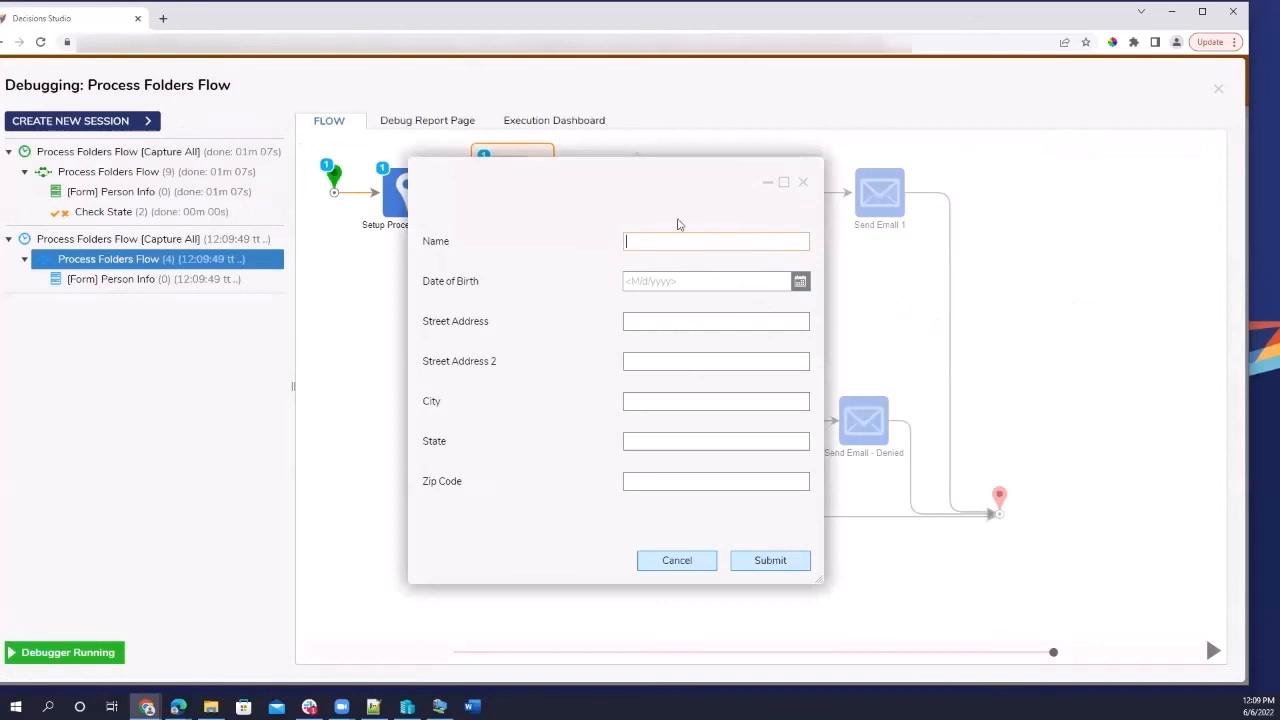
{"action": "left_click", "coordinate": [798, 288]}
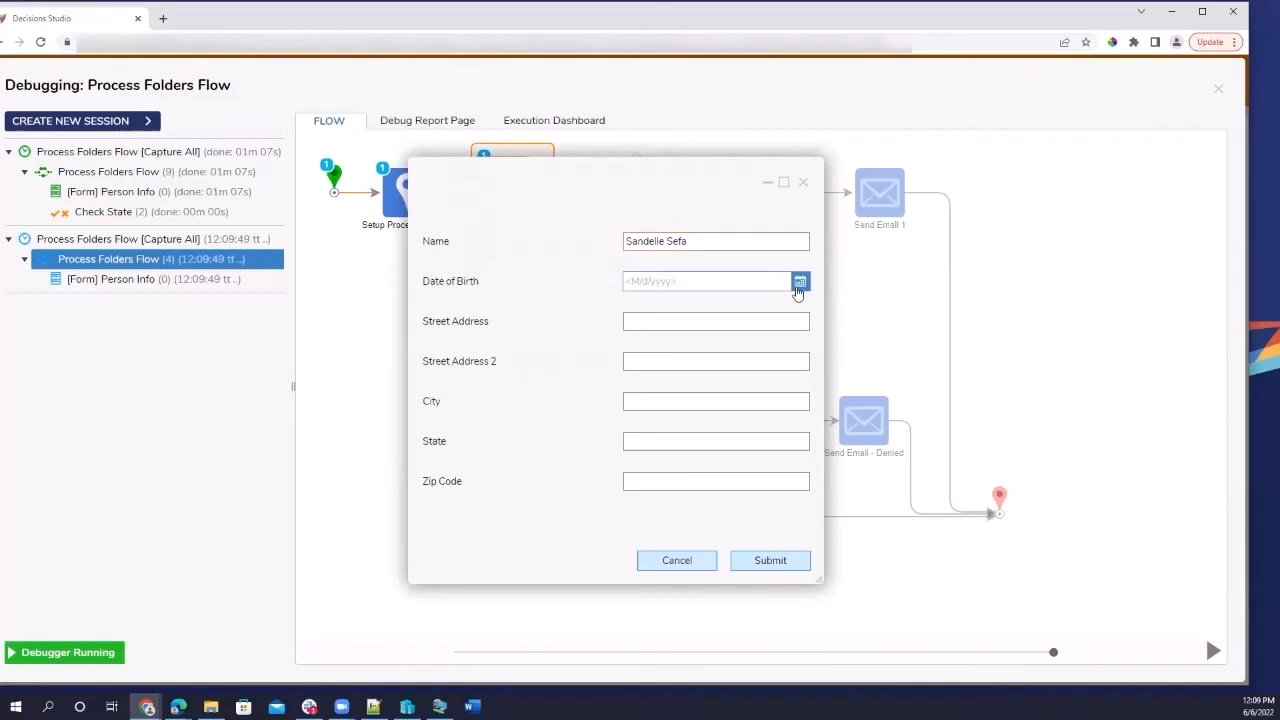
{"action": "left_click", "coordinate": [701, 277]}
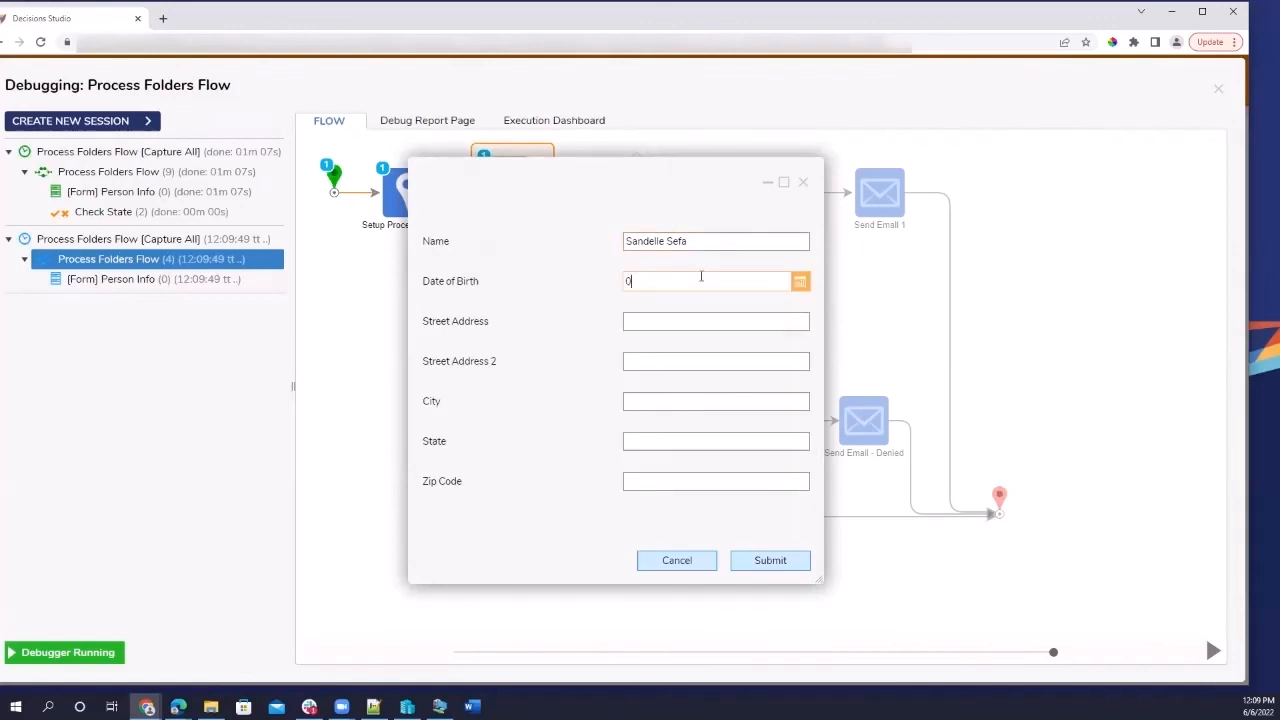
Fill in the second person's street address, city, state and zip, then submit.
{"action": "left_click", "coordinate": [687, 324]}
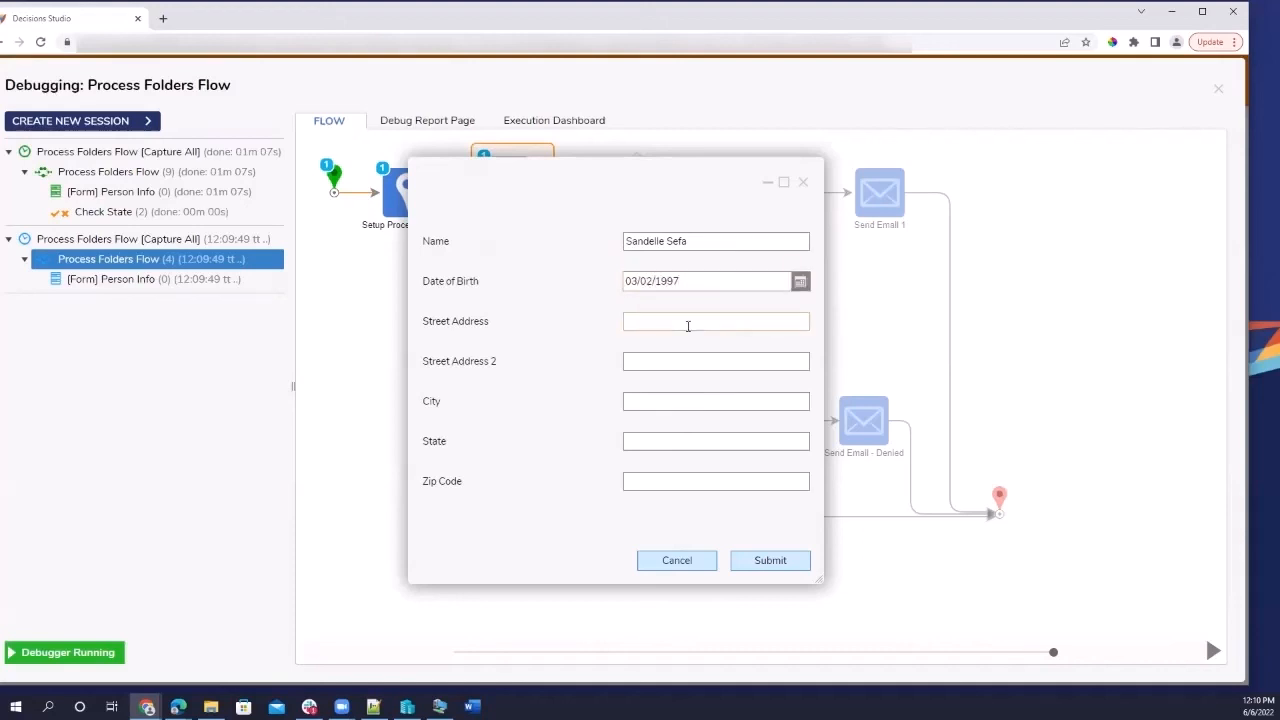
{"action": "left_click", "coordinate": [684, 363]}
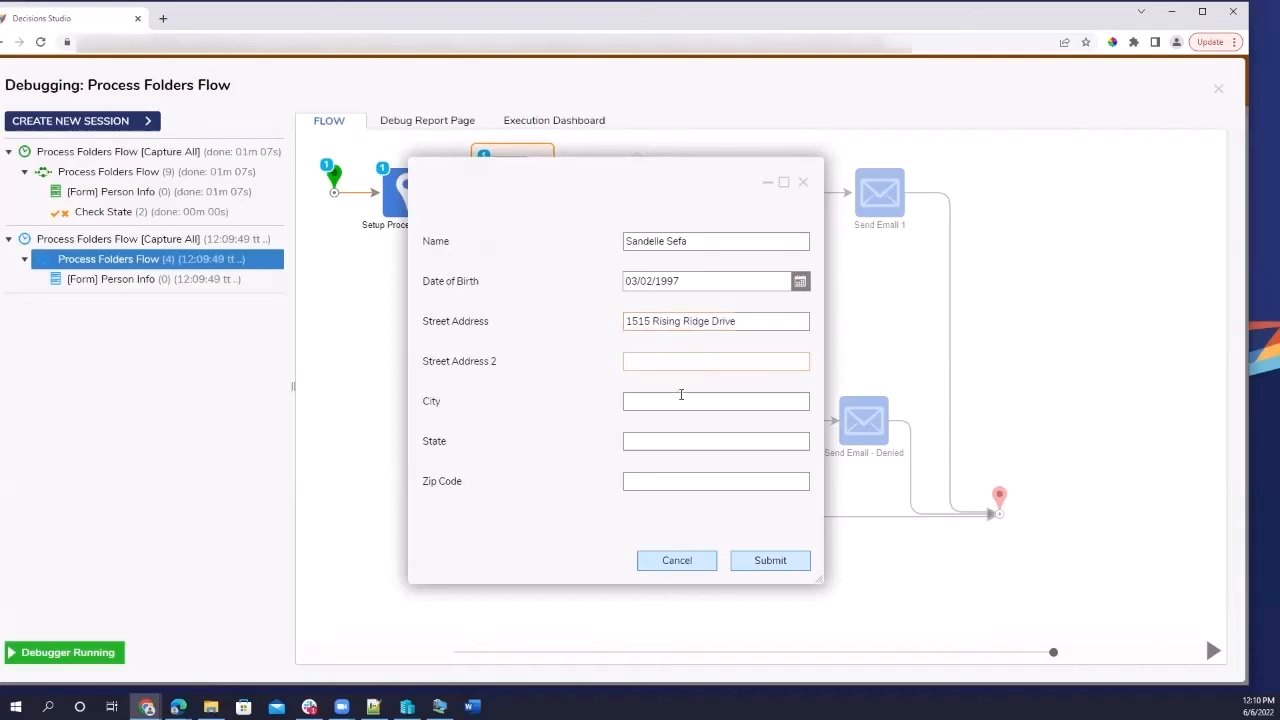
{"action": "right_click", "coordinate": [680, 401]}
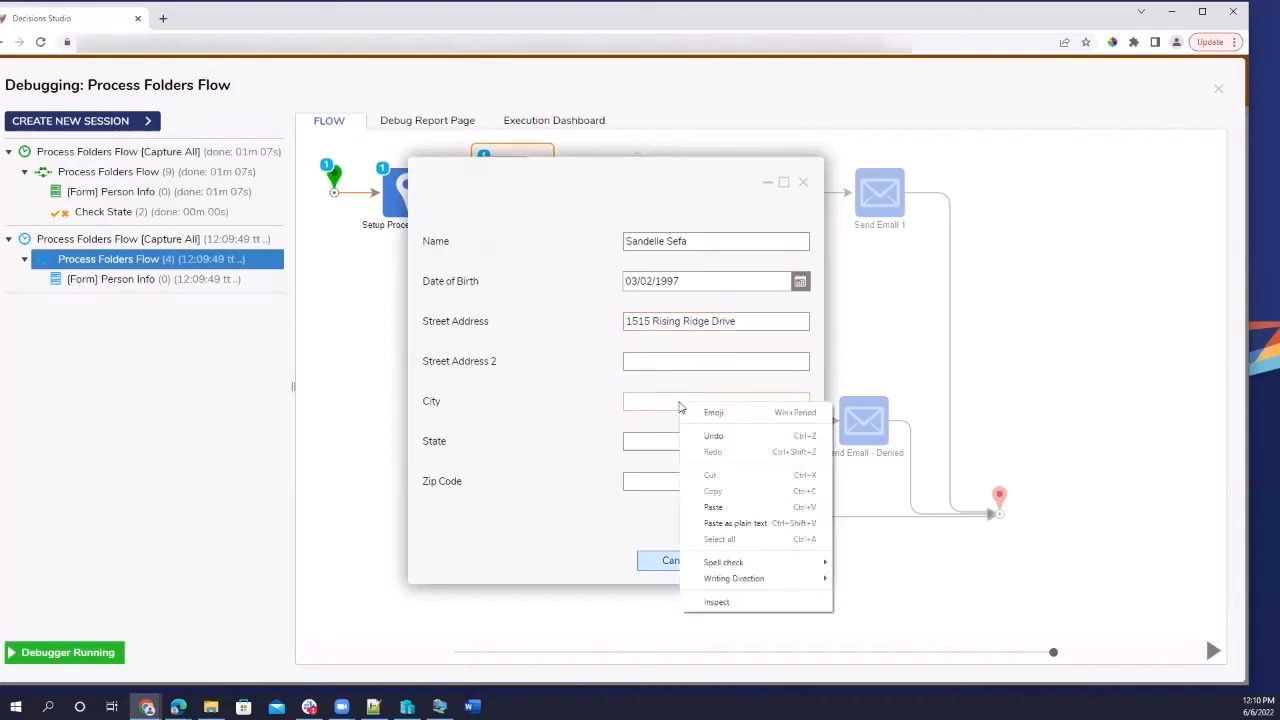
{"action": "left_click", "coordinate": [658, 364]}
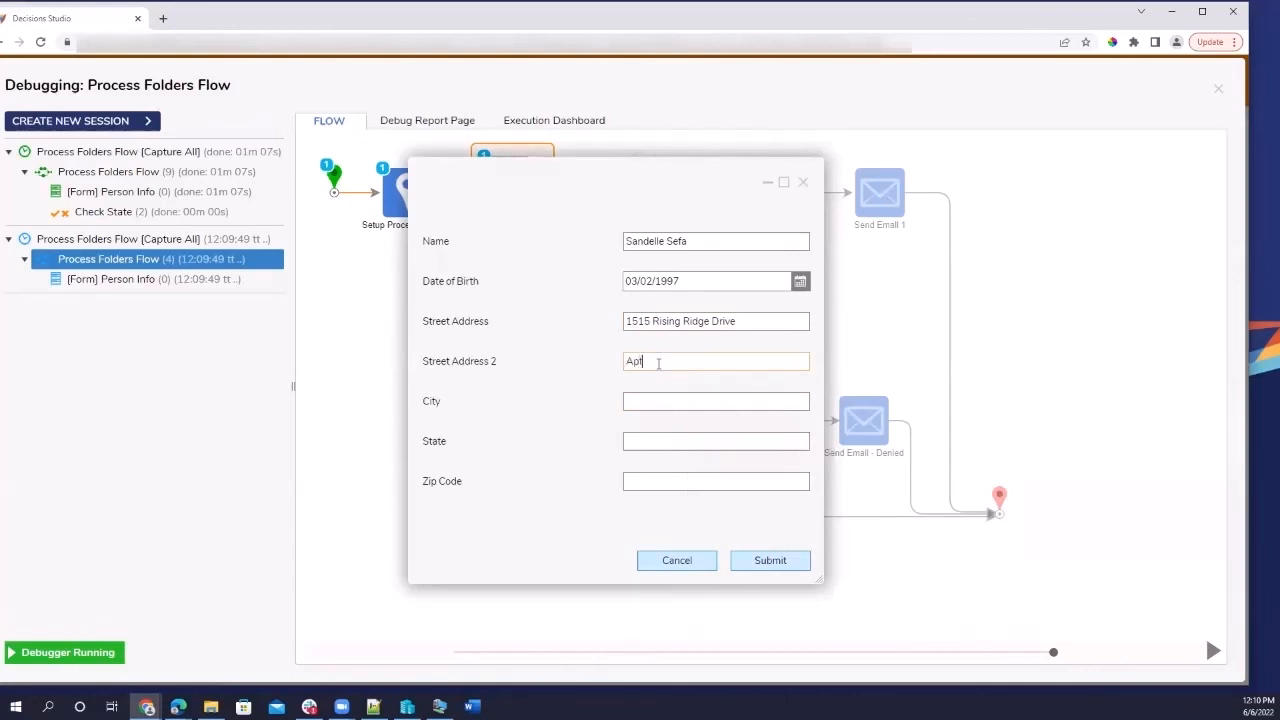
{"action": "left_click", "coordinate": [678, 404]}
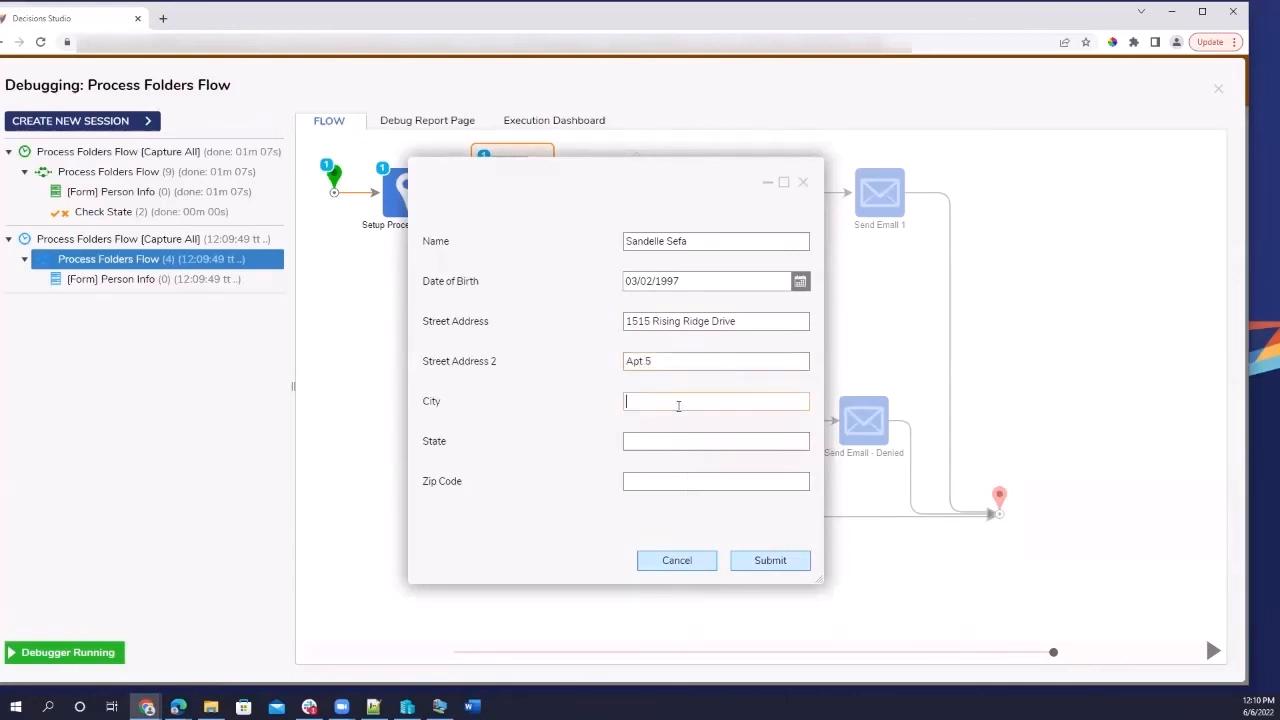
{"action": "type", "text": "Mount Airy"}
{"action": "left_click", "coordinate": [665, 447]}
{"action": "type", "text": "Ma"}
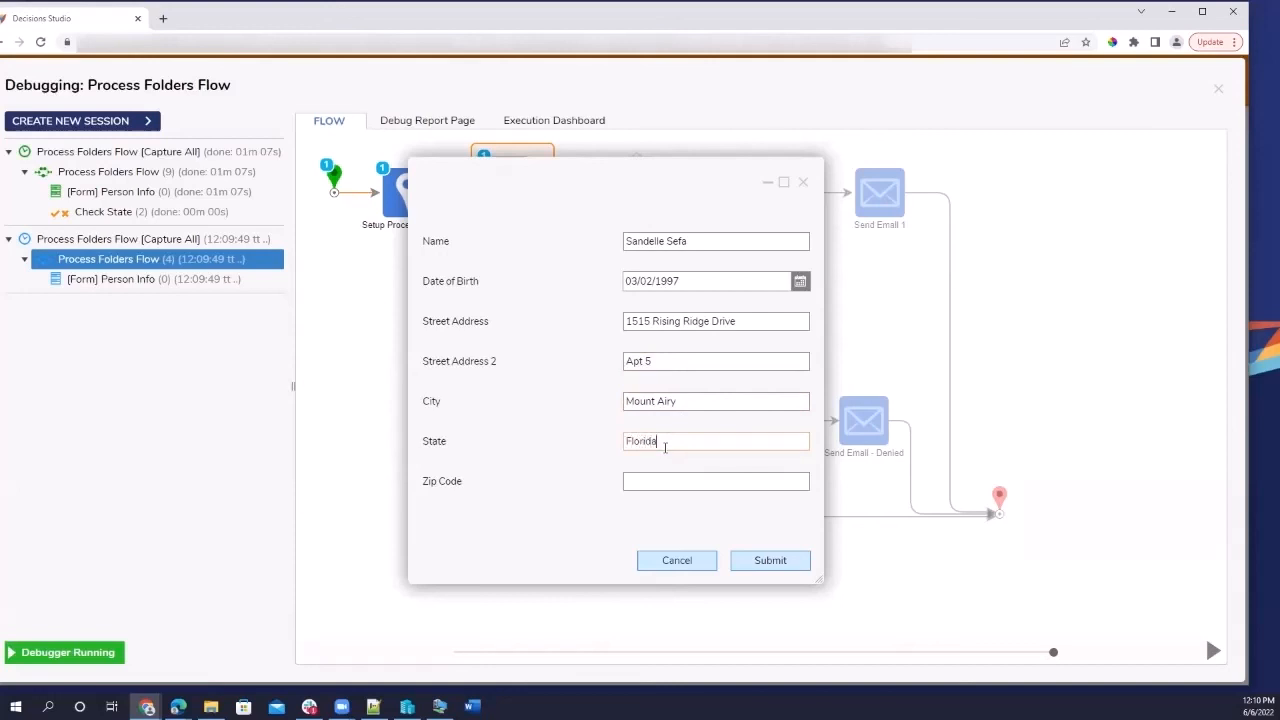
{"action": "left_click", "coordinate": [661, 476]}
{"action": "type", "text": "98000"}
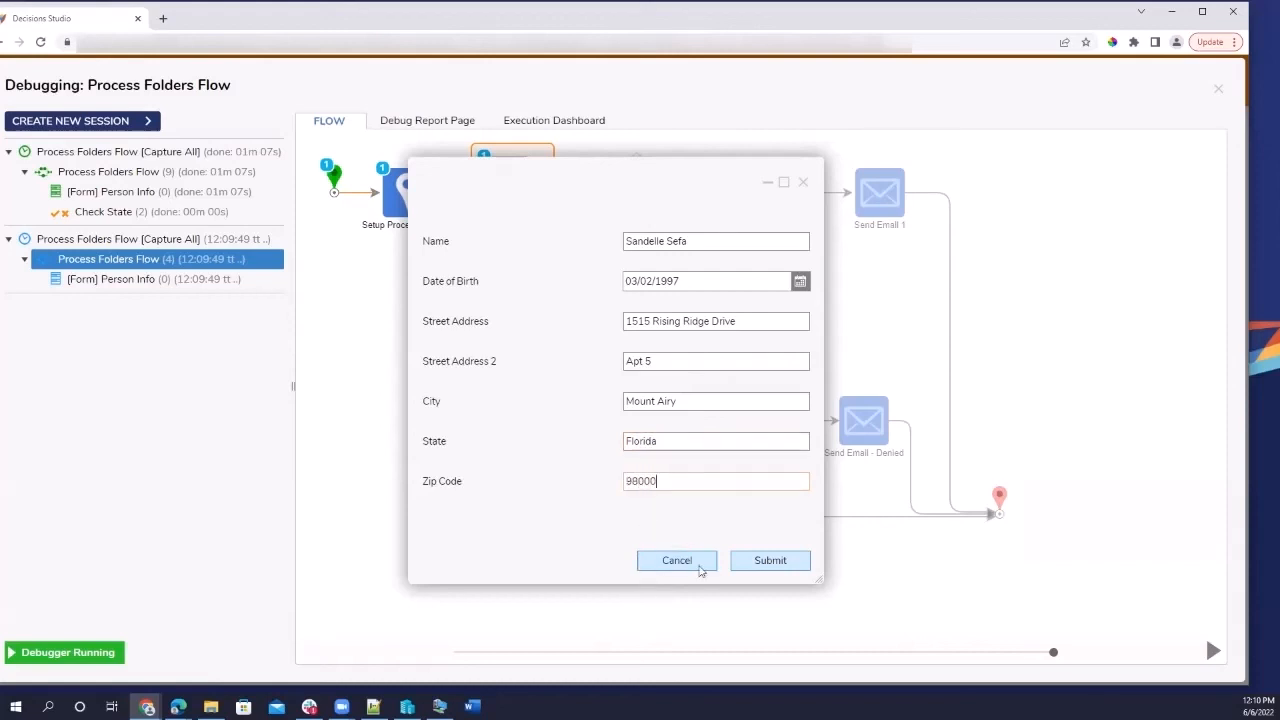
{"action": "left_click", "coordinate": [770, 561]}
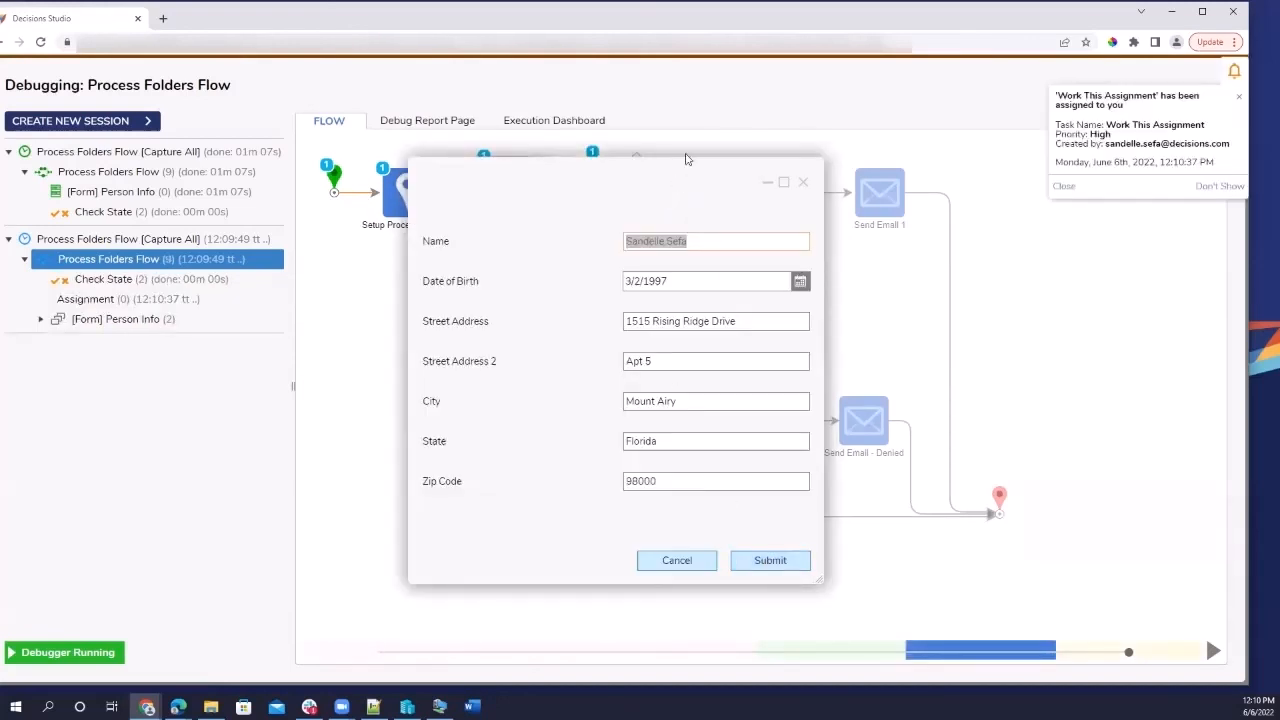
{"action": "left_click_drag", "start_coordinate": [686, 212], "coordinate": [341, 199]}
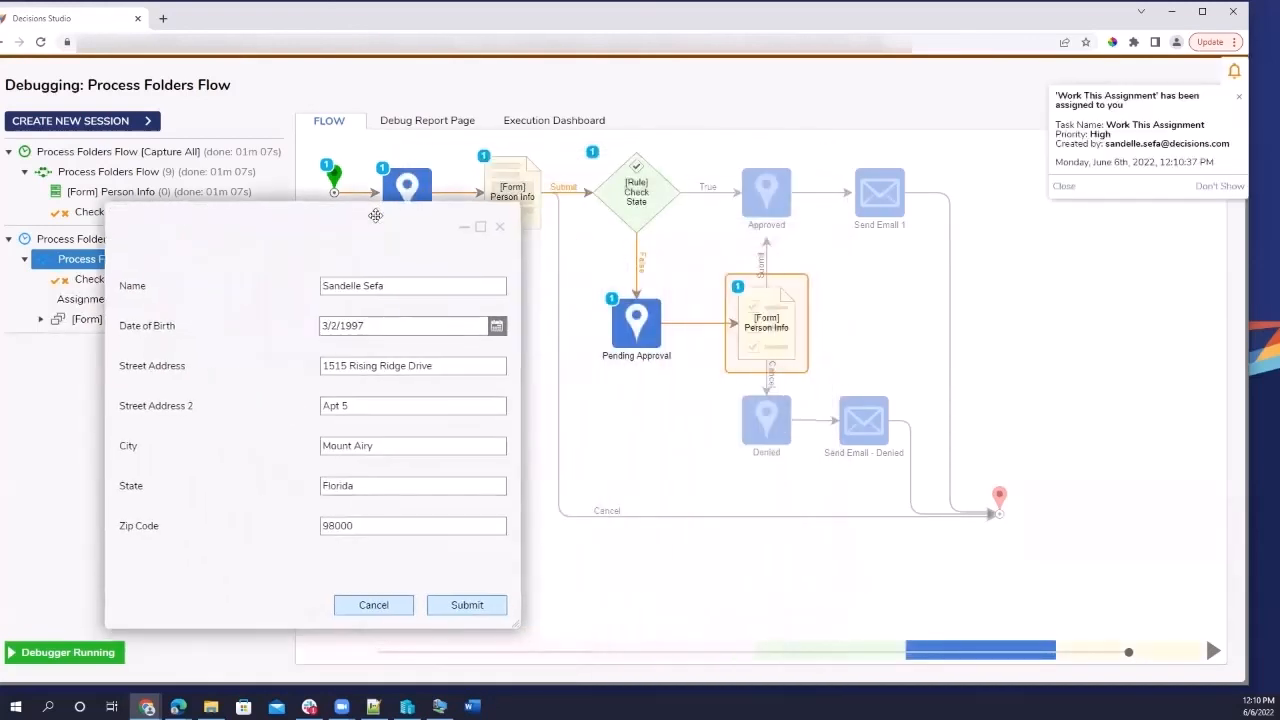
{"action": "left_click", "coordinate": [627, 206]}
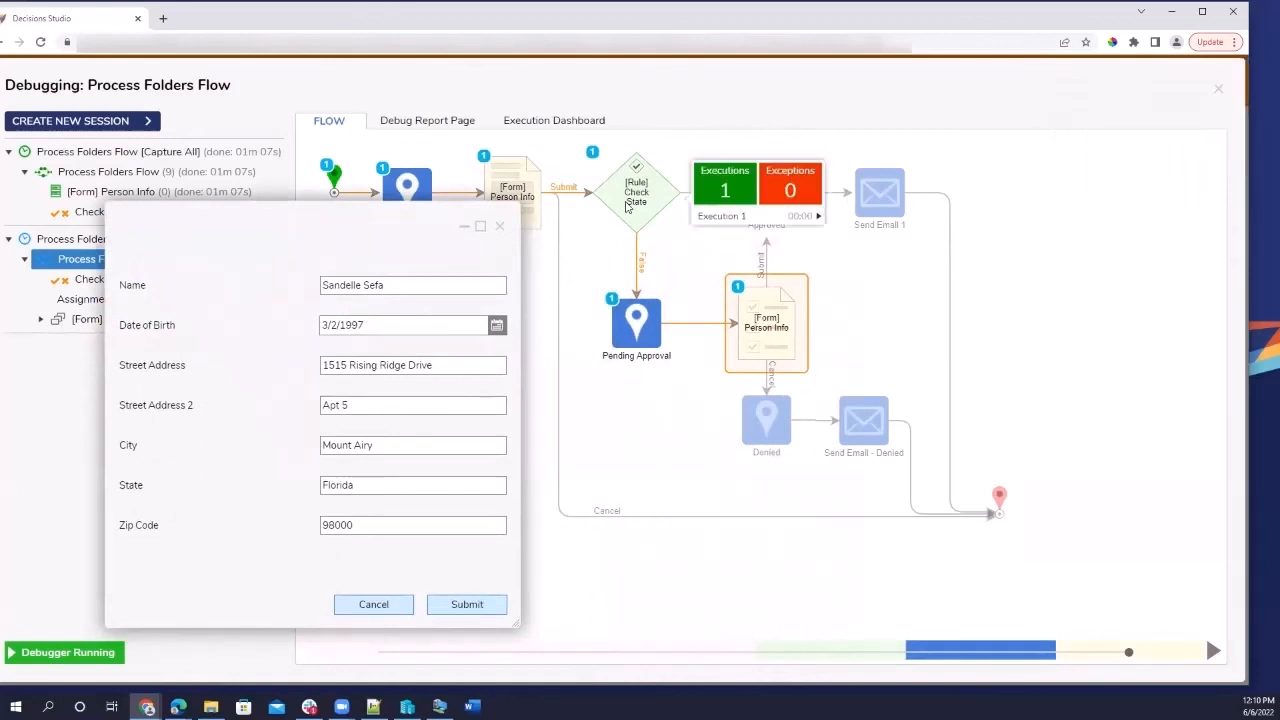
{"action": "mouse_move", "coordinate": [741, 219]}
{"action": "left_click", "coordinate": [906, 227]}
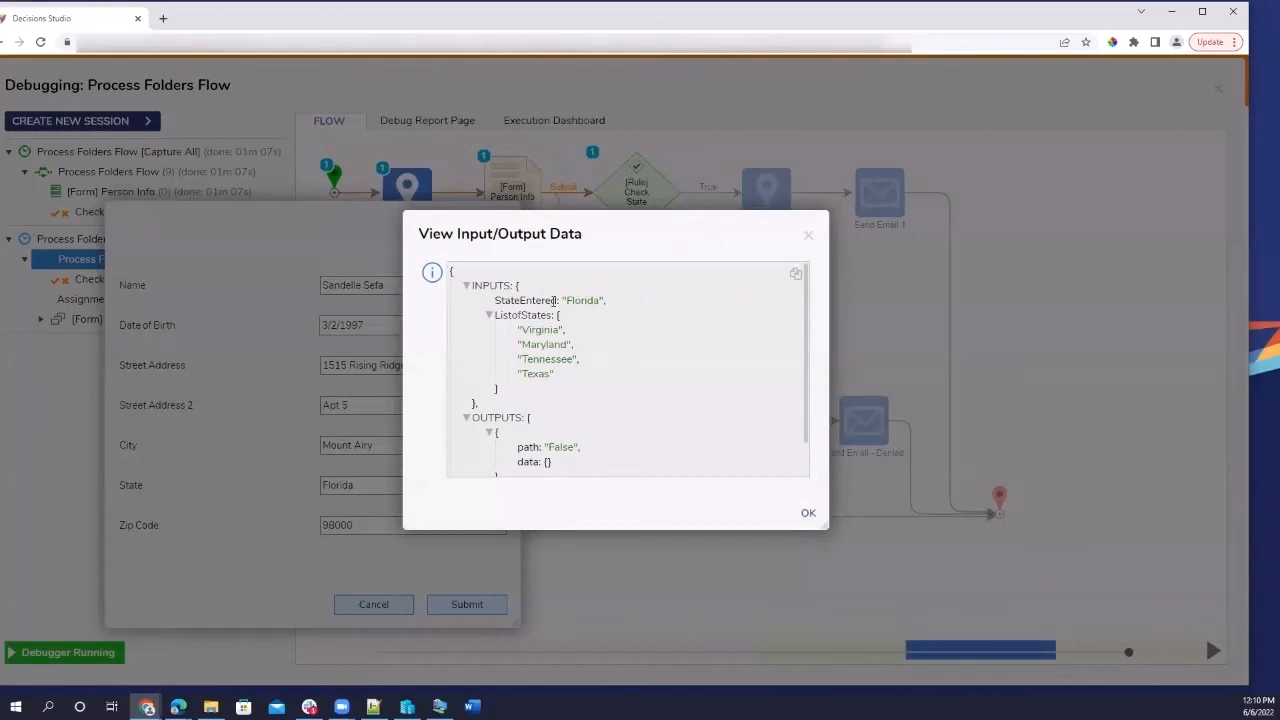
{"action": "scroll", "coordinate": [537, 390], "scroll_direction": "down", "scroll_amount": 1}
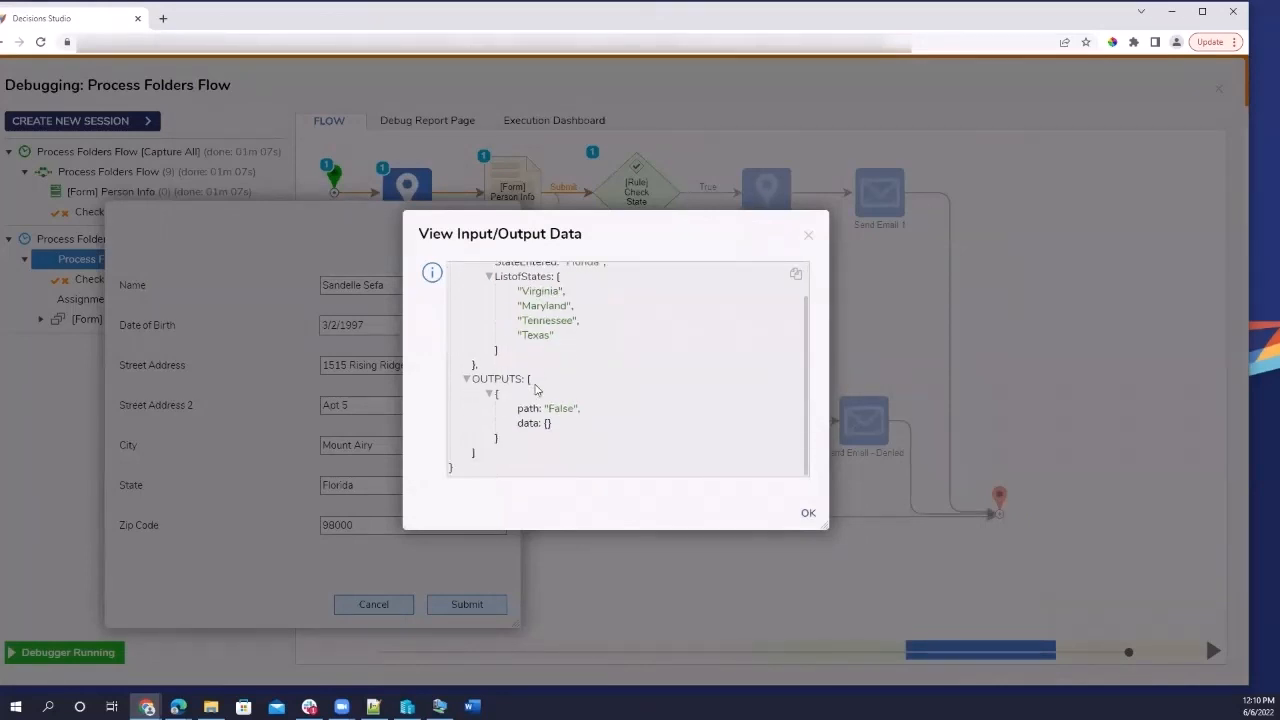
{"action": "left_click", "coordinate": [809, 239]}
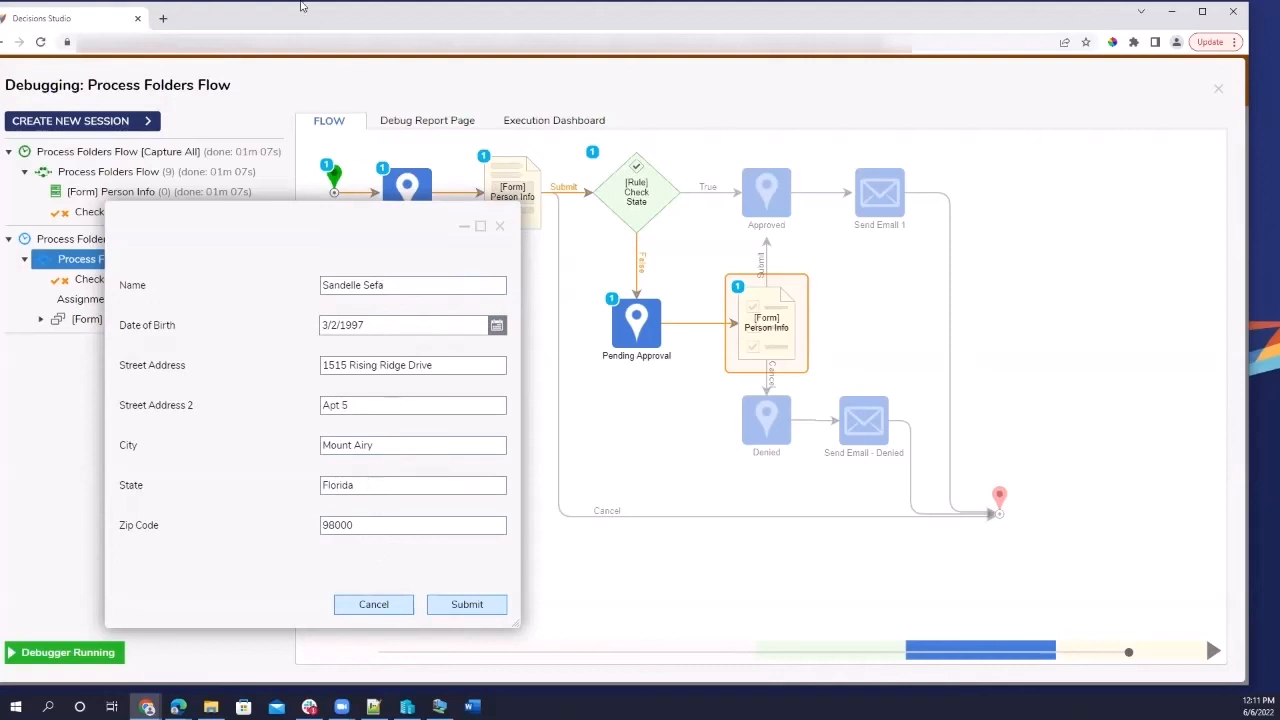
Duplicate the studio into a second browser tab without breaking the flow lock.
{"action": "right_click", "coordinate": [85, 26]}
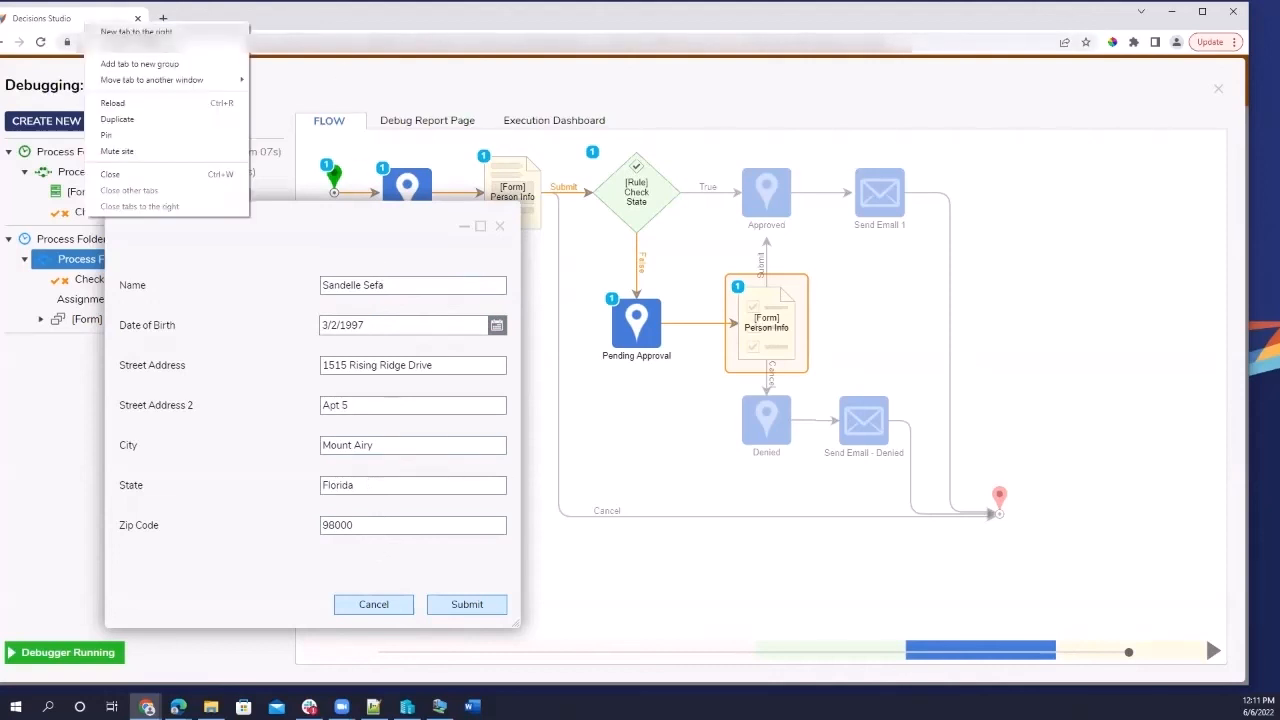
{"action": "left_click", "coordinate": [157, 118]}
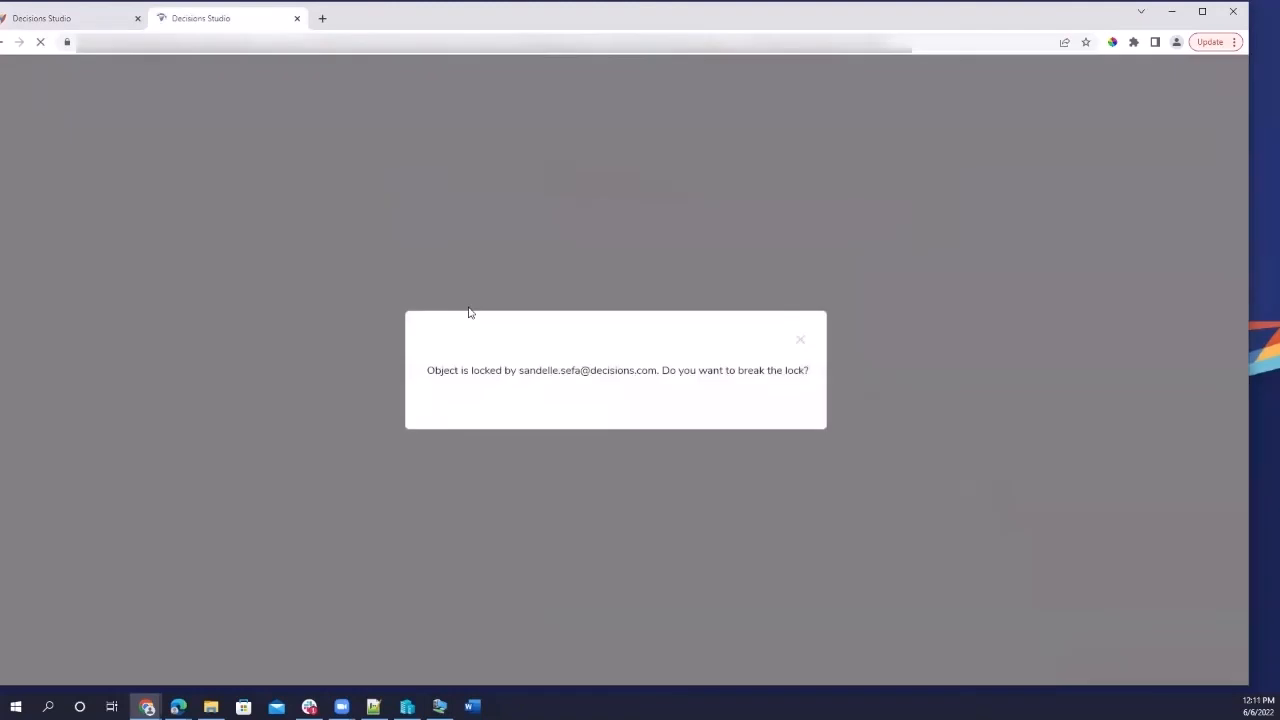
{"action": "left_click", "coordinate": [764, 411]}
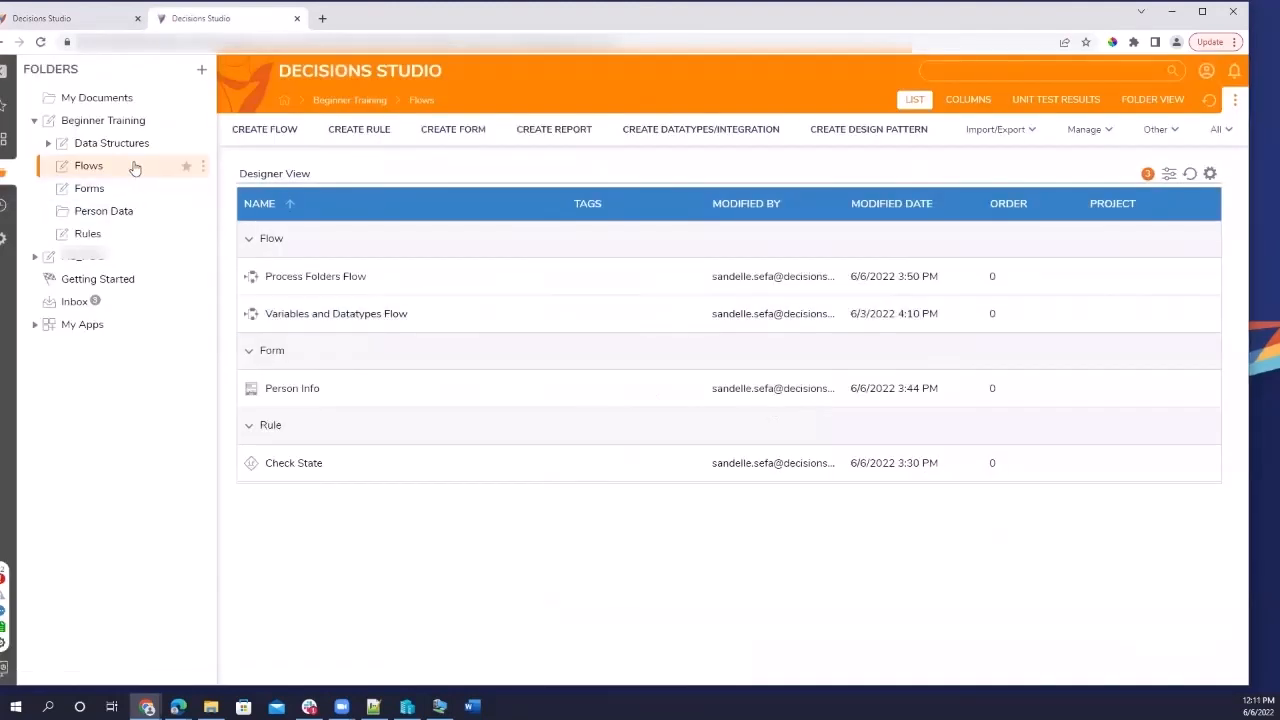
Open the Person Data folder and review PERS-000001's Approved history.
{"action": "left_click", "coordinate": [117, 211]}
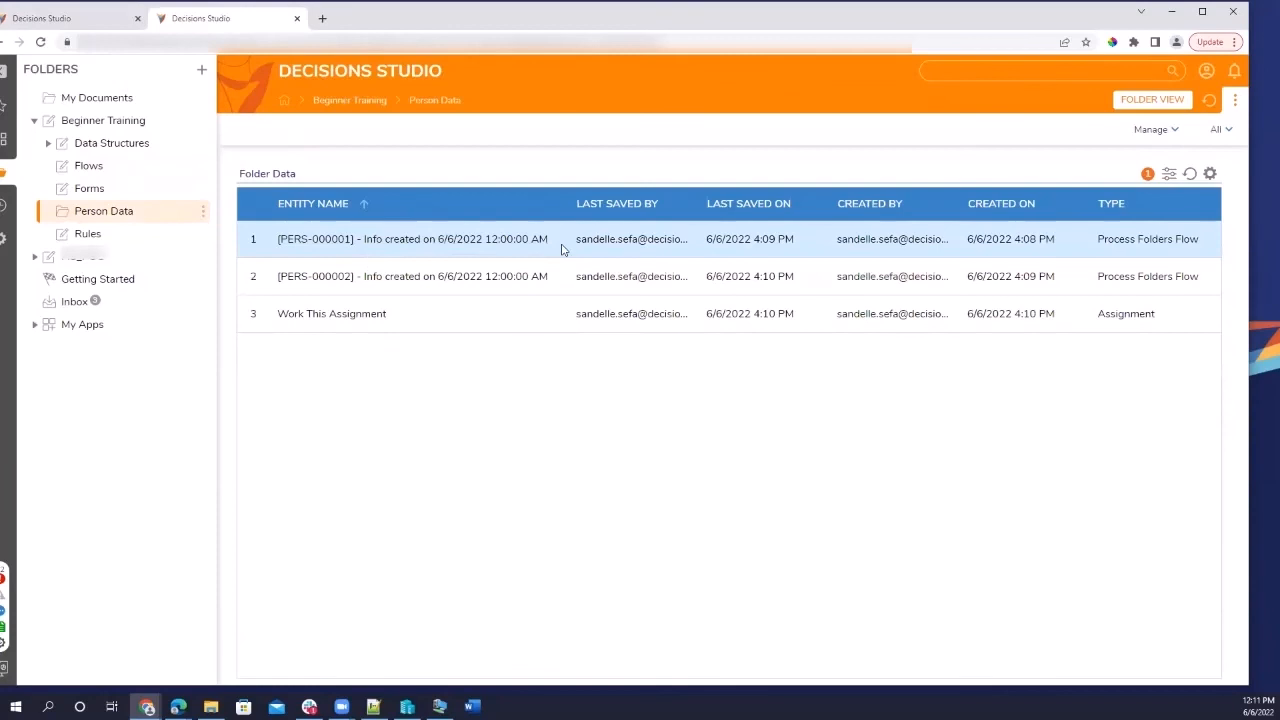
{"action": "left_click", "coordinate": [493, 240]}
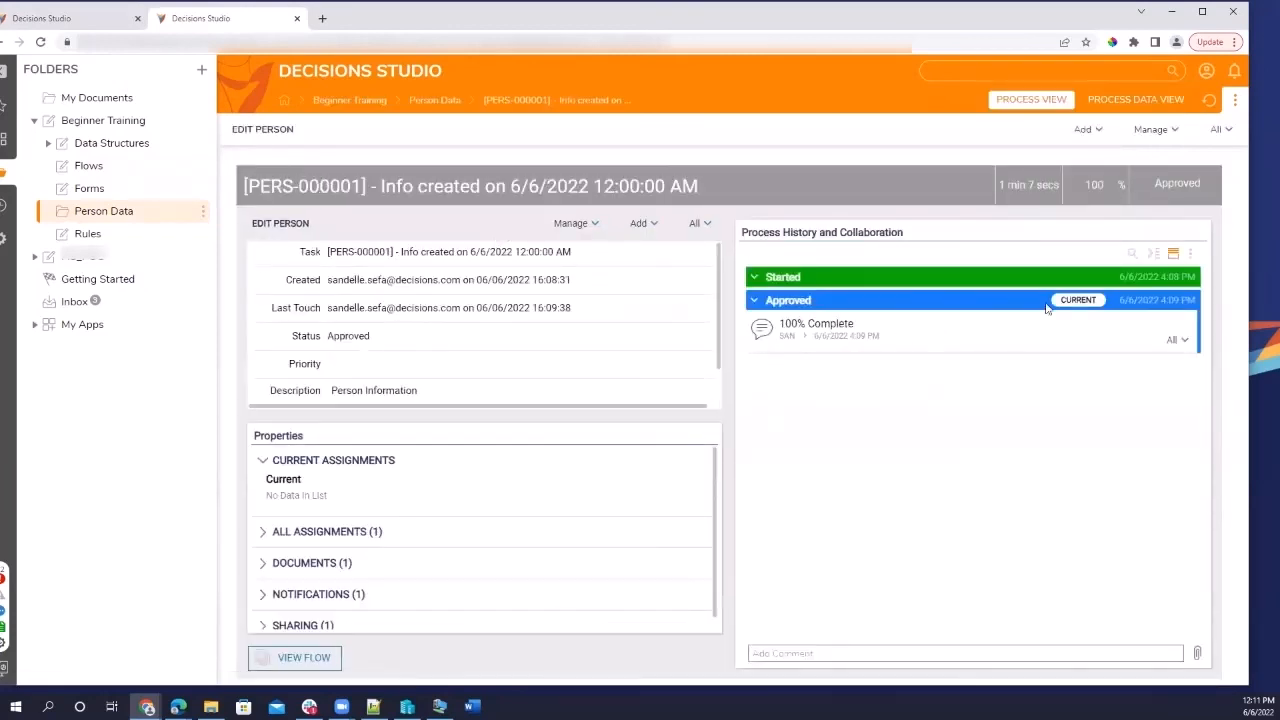
{"action": "left_click", "coordinate": [753, 301]}
{"action": "left_click", "coordinate": [753, 301]}
{"action": "left_click", "coordinate": [757, 278]}
Check PERS-000002 shows Pending Approval, then return to the debugging tab.
{"action": "left_click", "coordinate": [167, 215]}
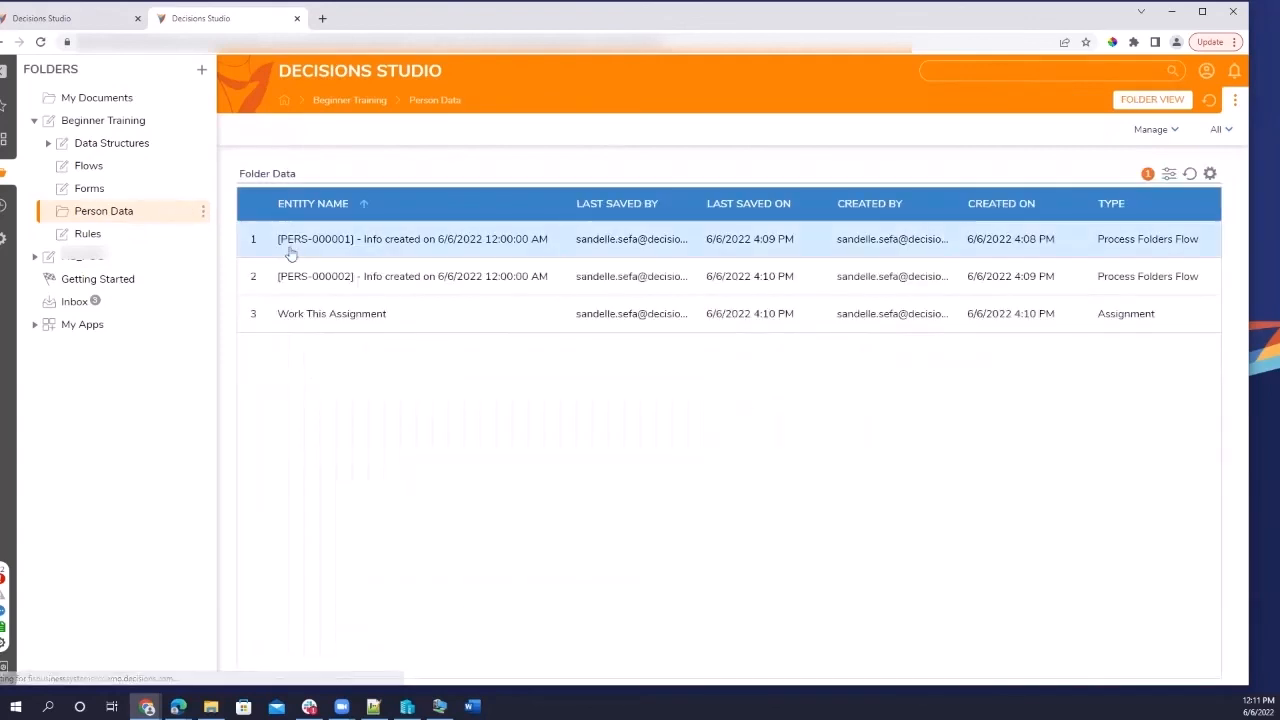
{"action": "double_click", "coordinate": [324, 285]}
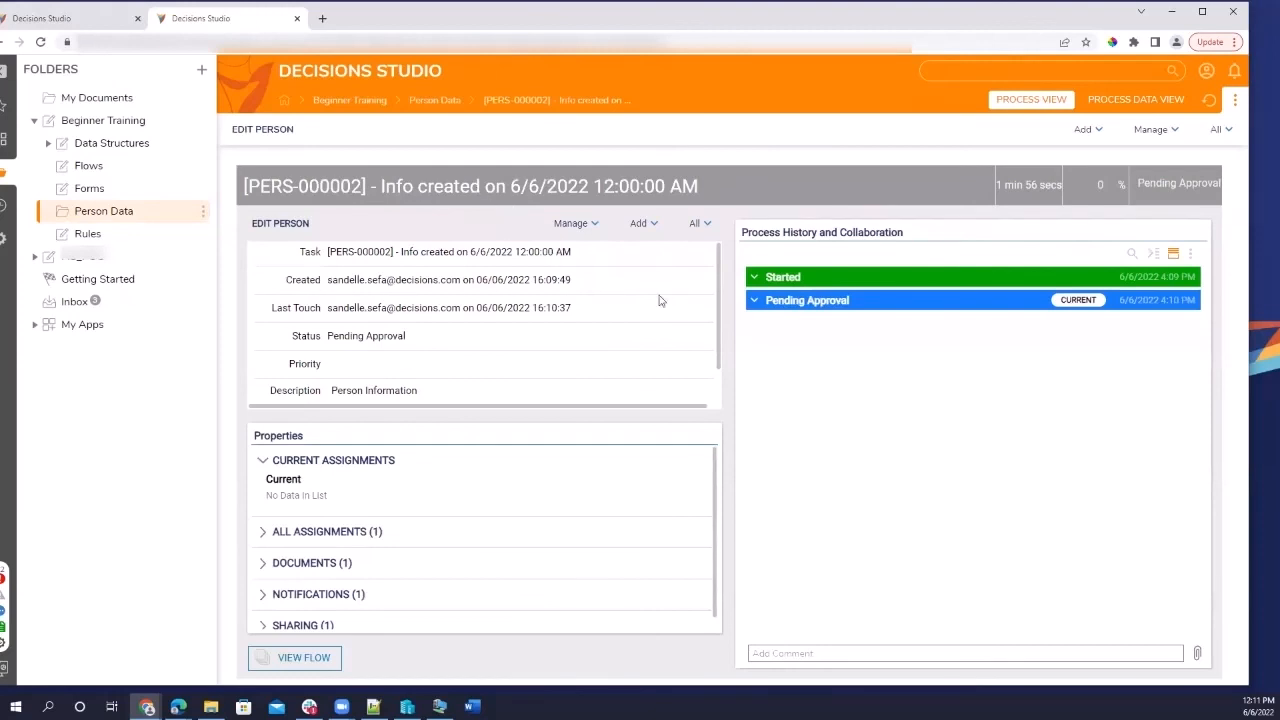
{"action": "left_click", "coordinate": [755, 301]}
{"action": "left_click", "coordinate": [120, 14]}
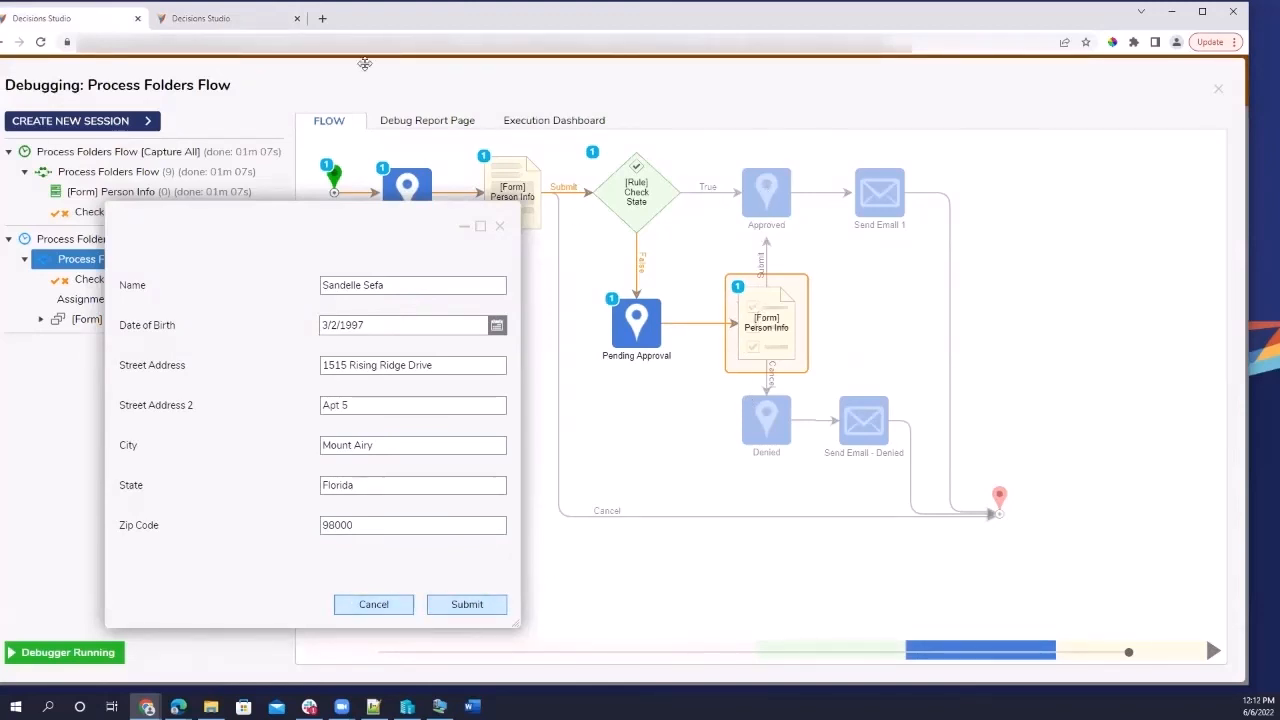
Cancel the reopened Person Info form so the run ends via Denied, then view the record tab.
{"action": "left_click", "coordinate": [220, 18]}
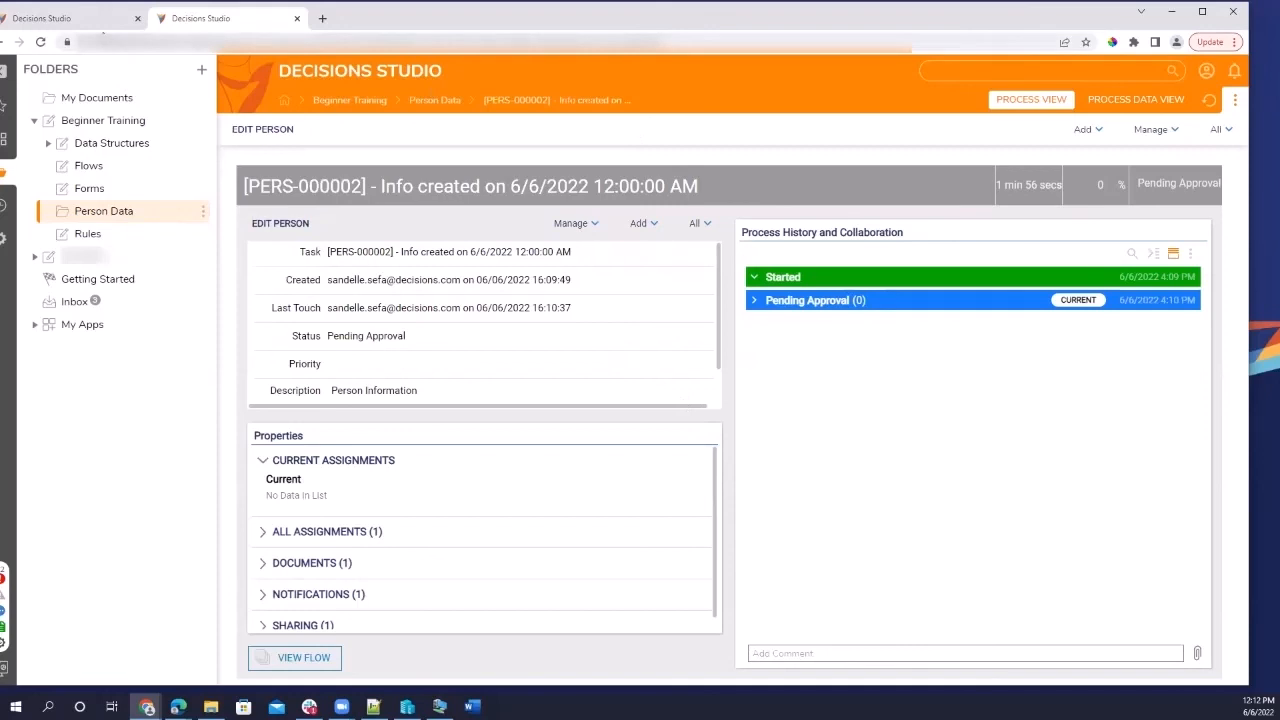
{"action": "left_click", "coordinate": [96, 20]}
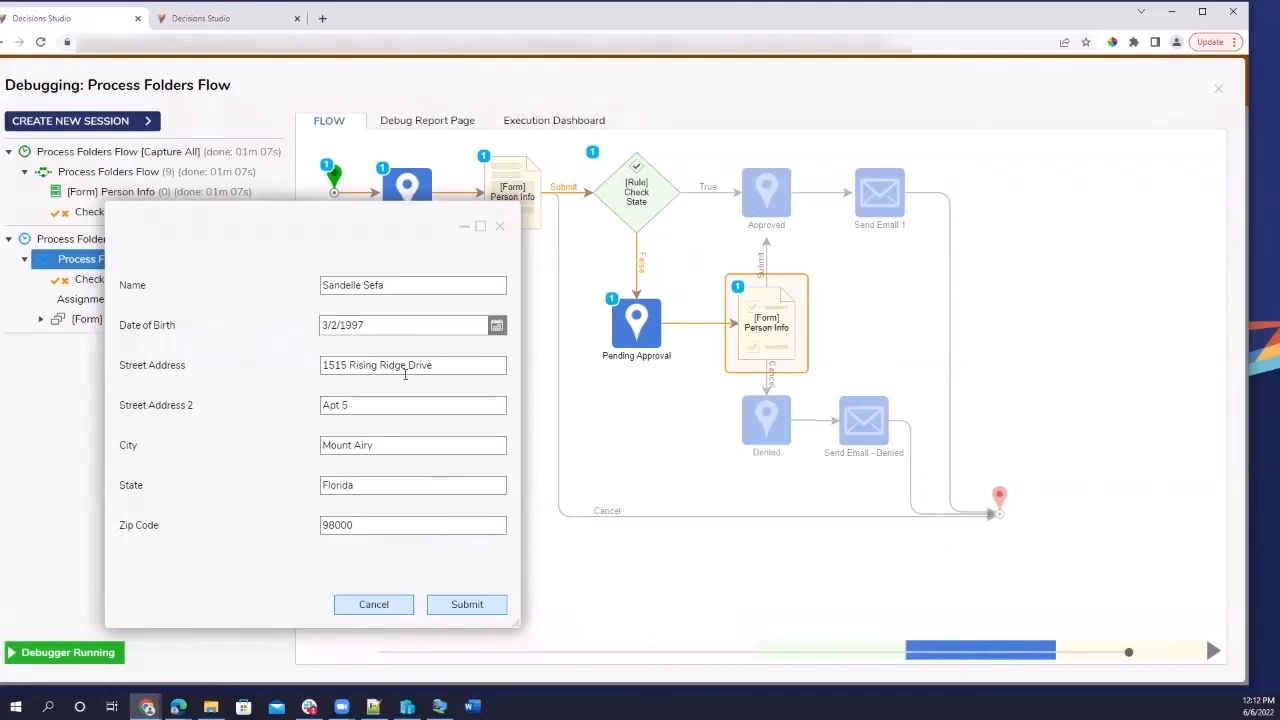
{"action": "left_click", "coordinate": [363, 604]}
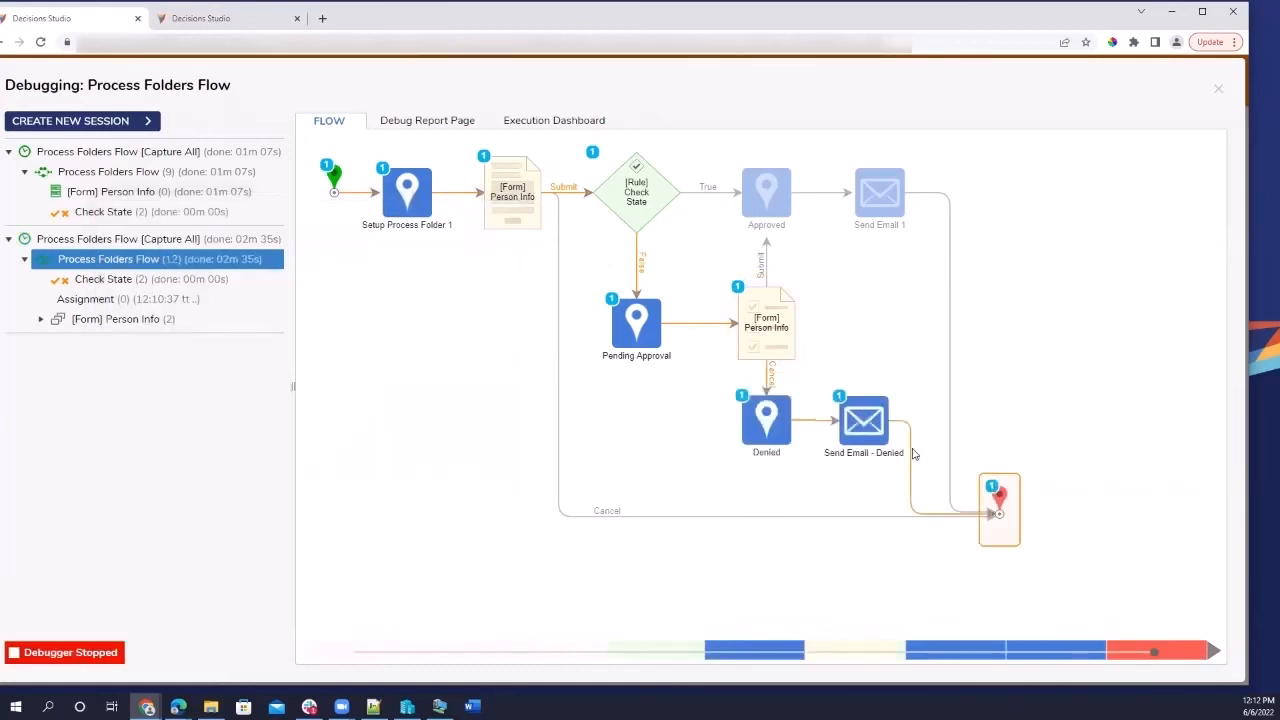
{"action": "left_click", "coordinate": [250, 20]}
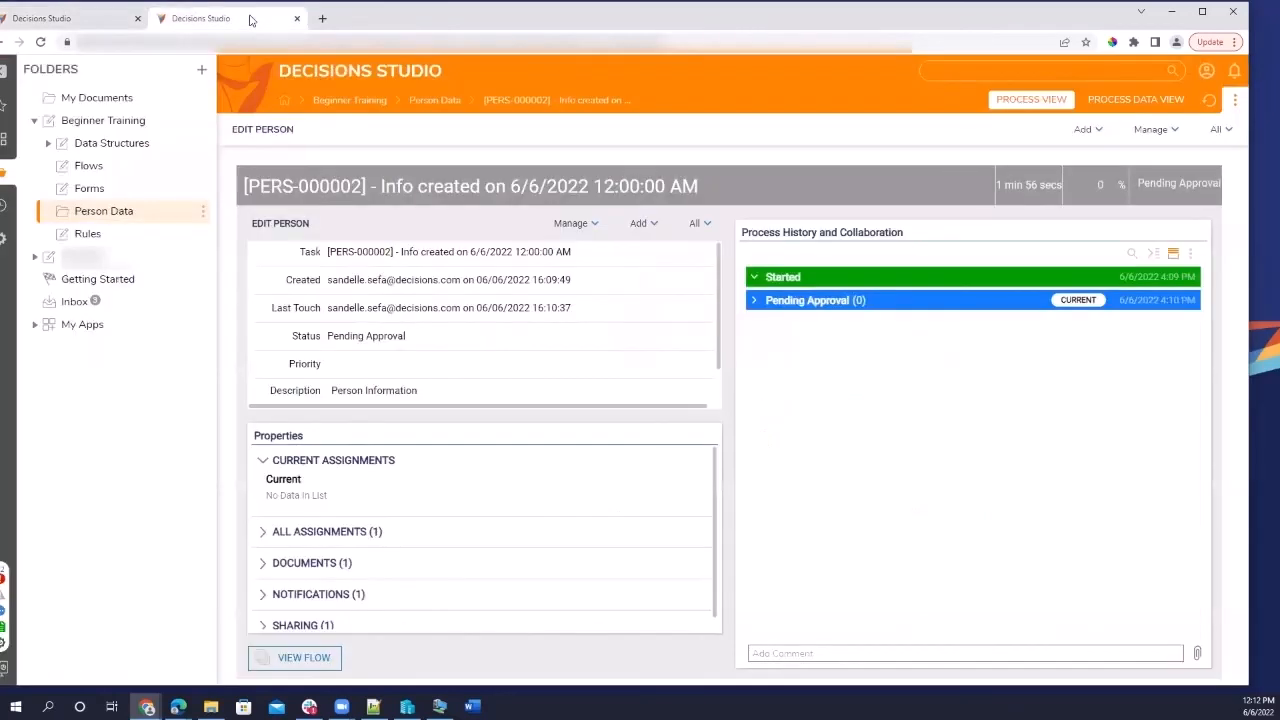
Reload Person Data, review PERS-000002's Denied history comments, then return to the list.
{"action": "left_click", "coordinate": [128, 213]}
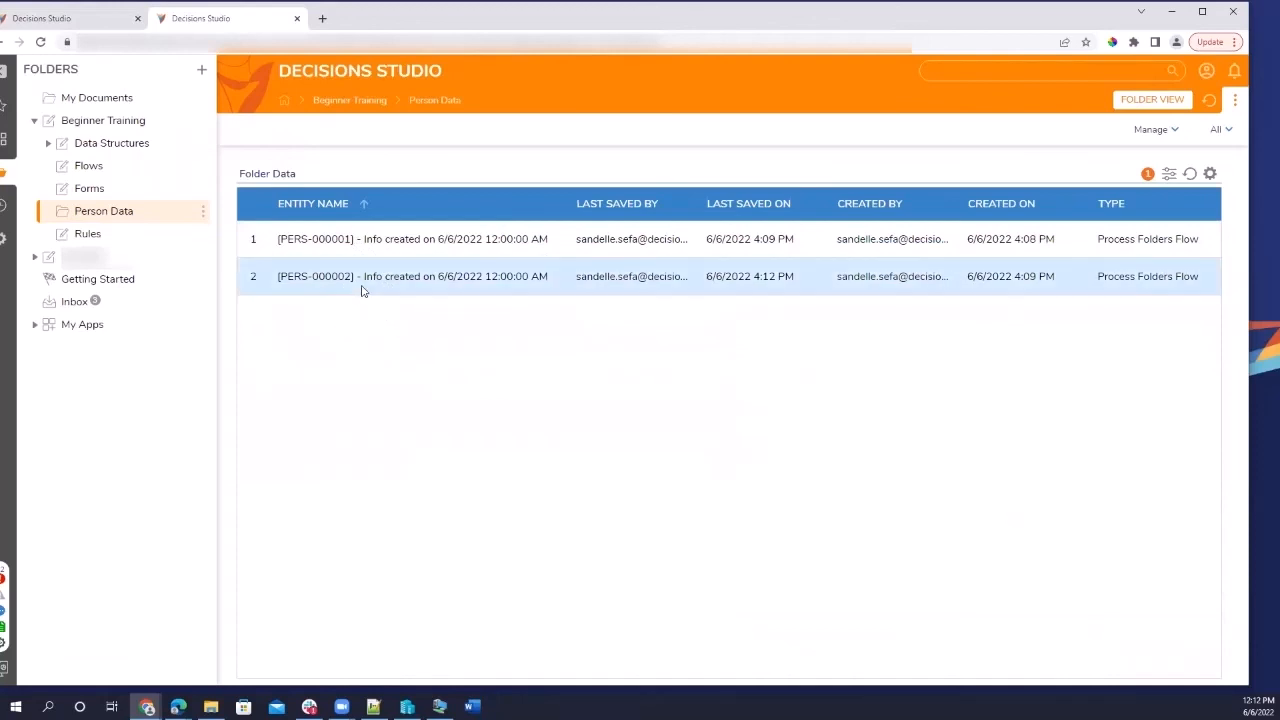
{"action": "left_click", "coordinate": [378, 278]}
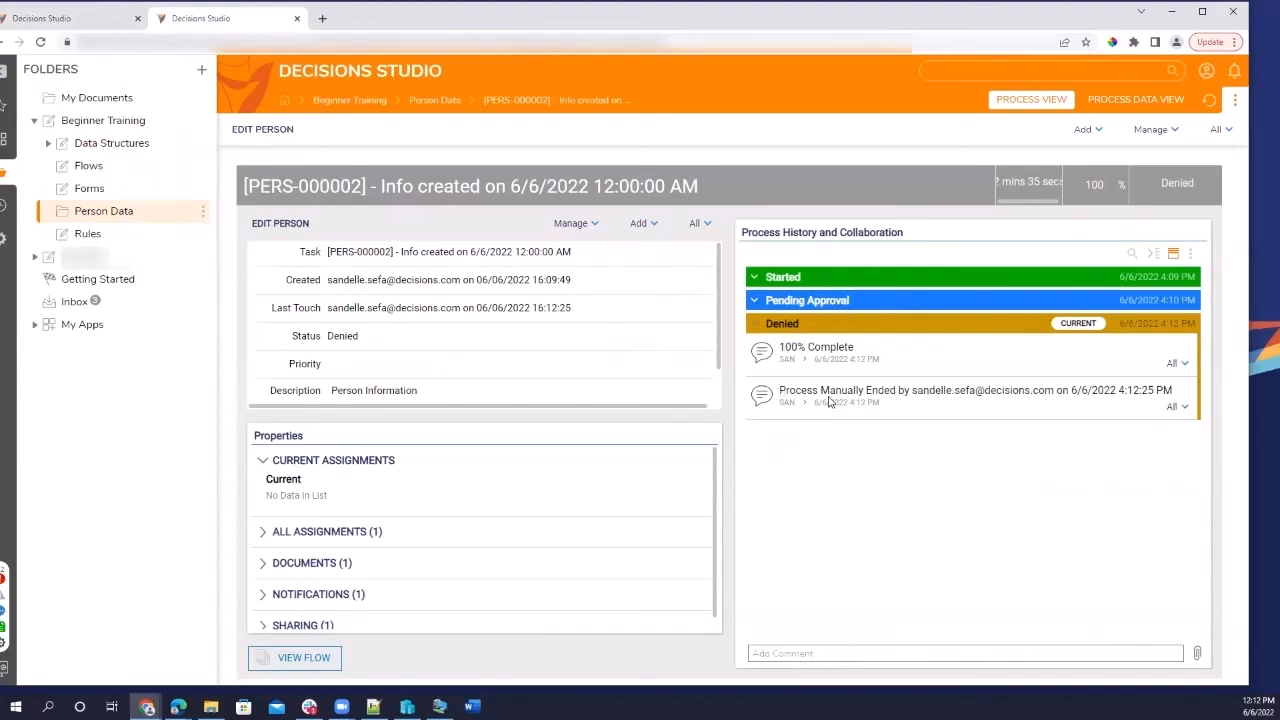
{"action": "left_click_drag", "start_coordinate": [784, 398], "coordinate": [906, 408]}
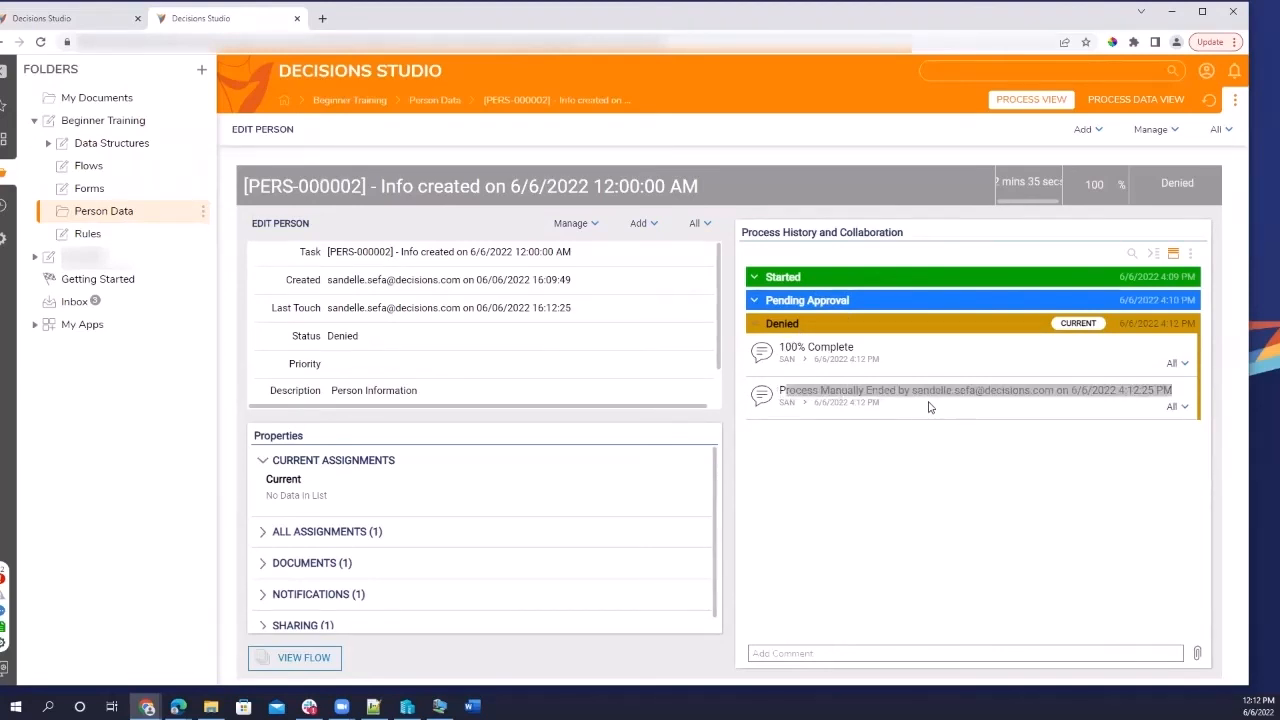
{"action": "left_click", "coordinate": [802, 343]}
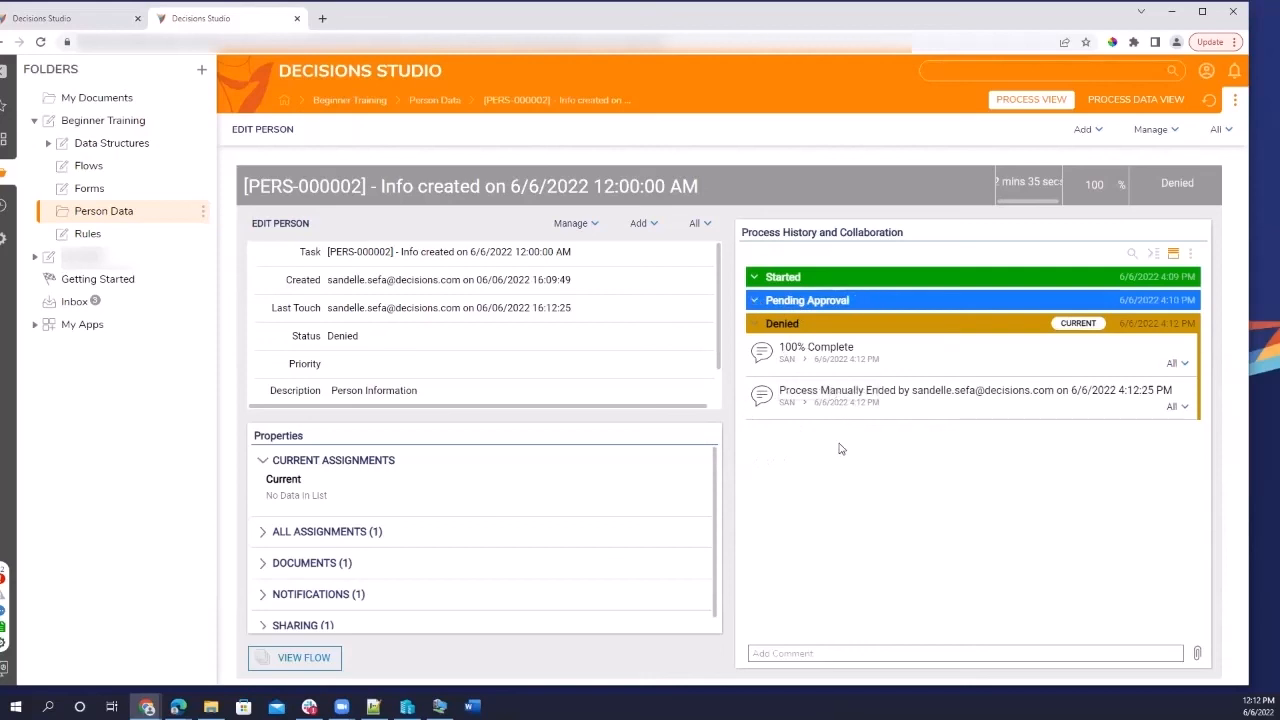
{"action": "scroll", "coordinate": [614, 389], "scroll_direction": "down", "scroll_amount": 1}
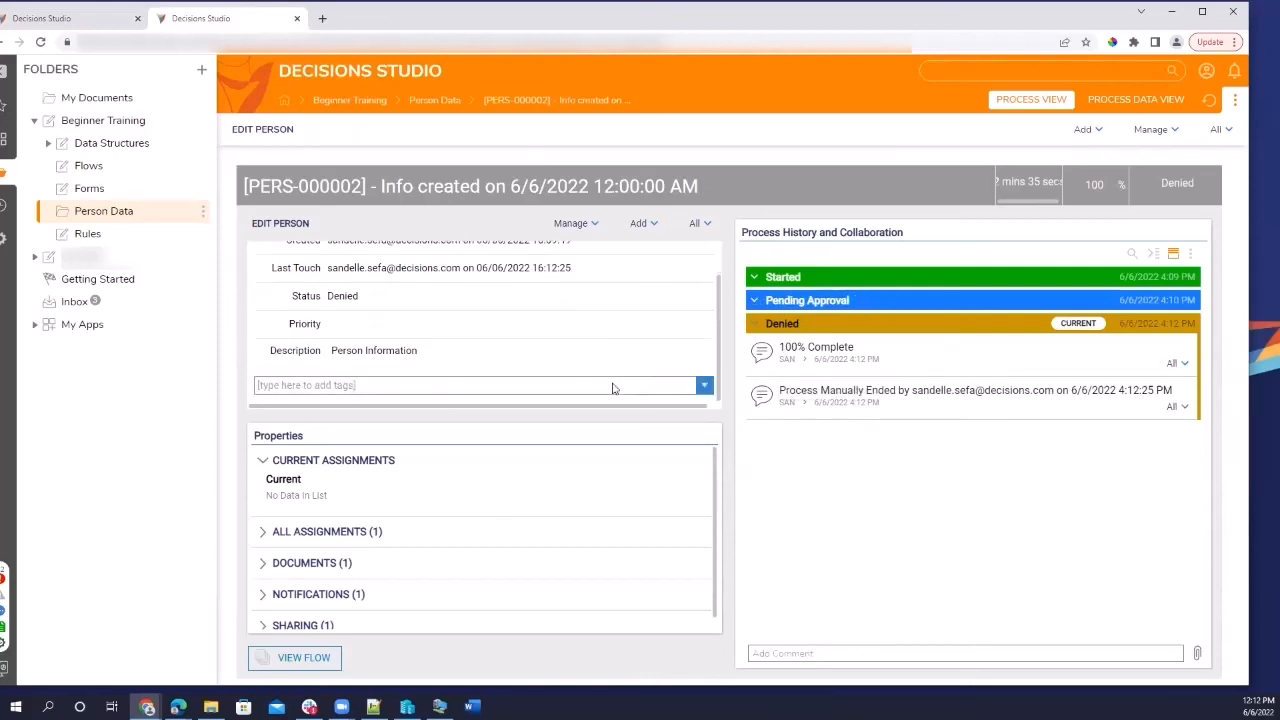
{"action": "scroll", "coordinate": [614, 389], "scroll_direction": "up", "scroll_amount": 1}
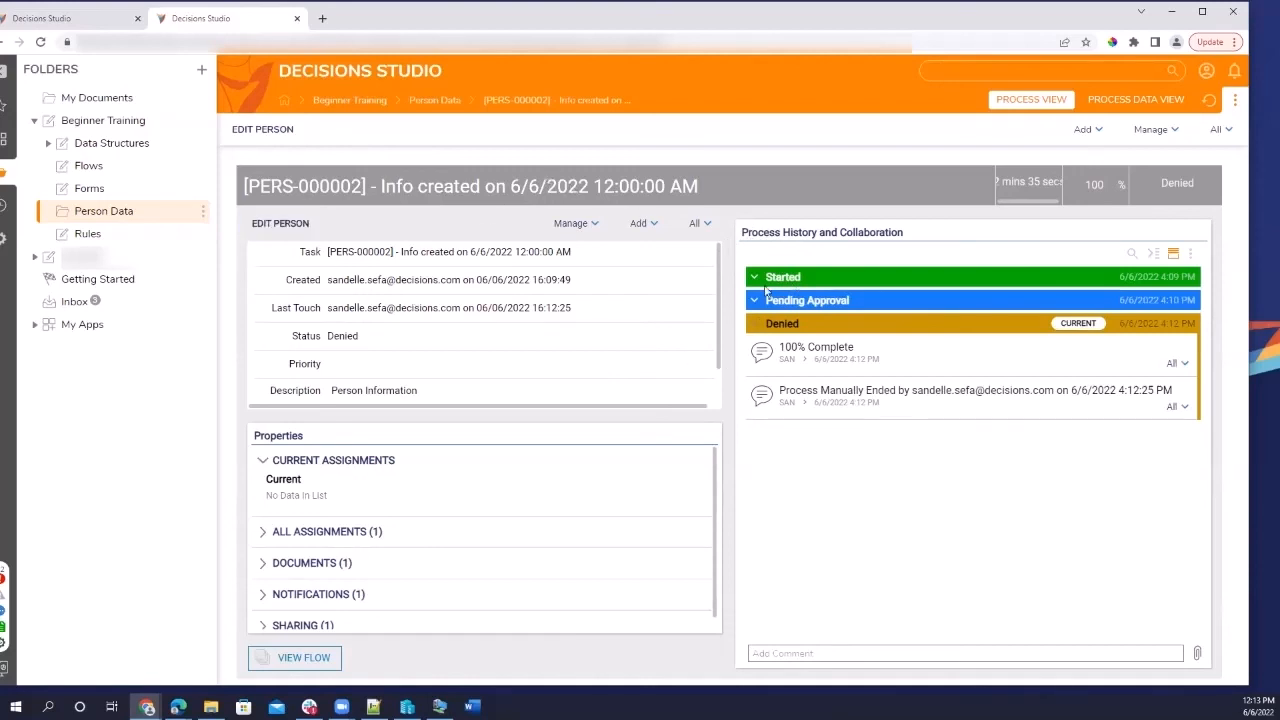
{"action": "left_click", "coordinate": [750, 332]}
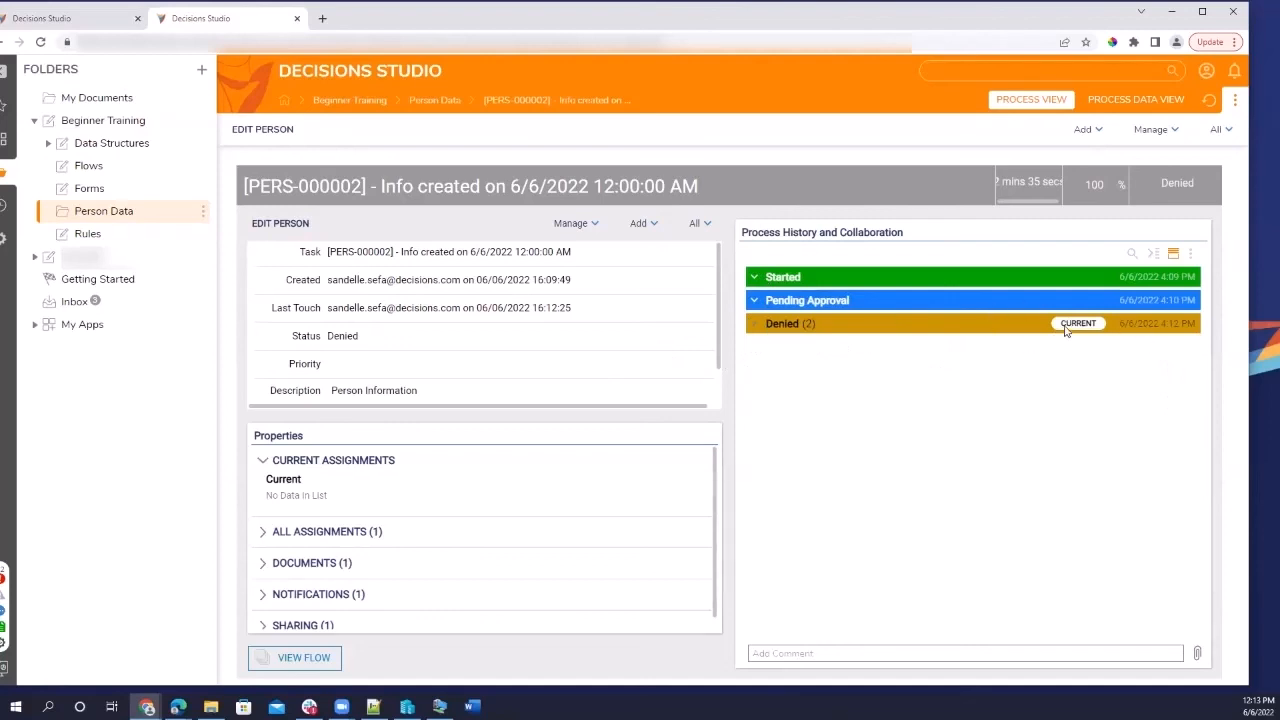
{"action": "left_click", "coordinate": [118, 210]}
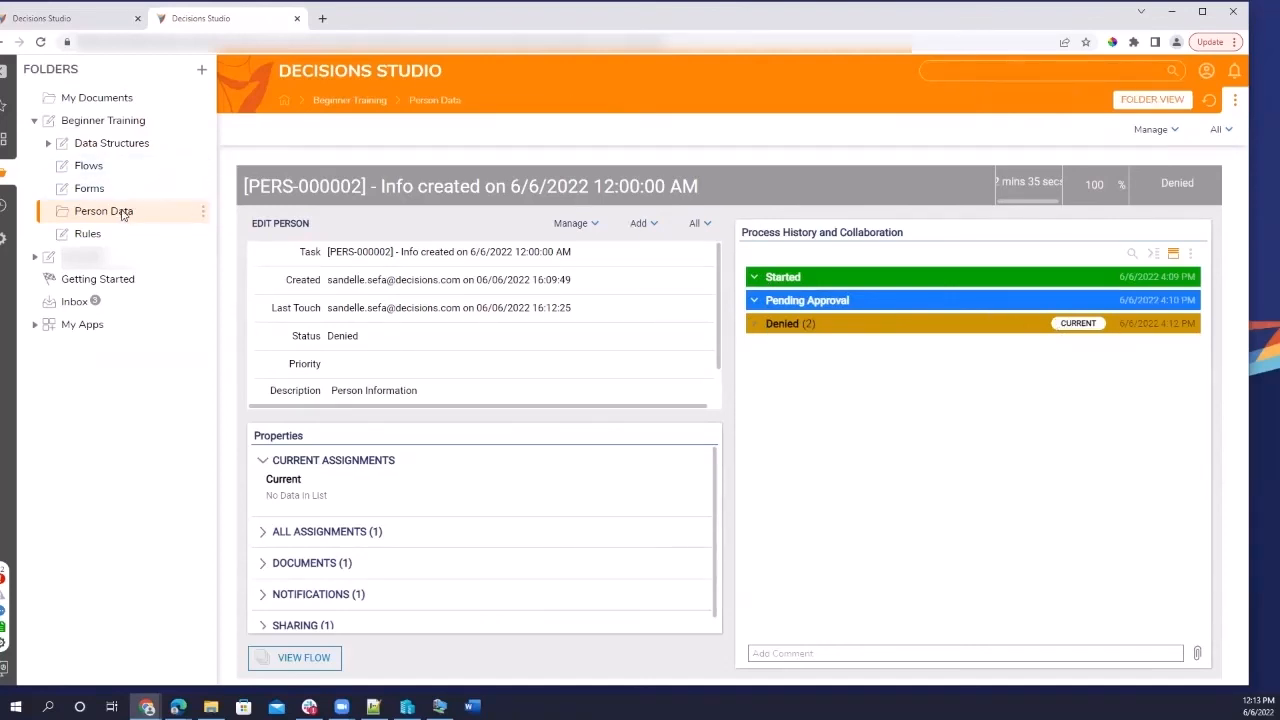